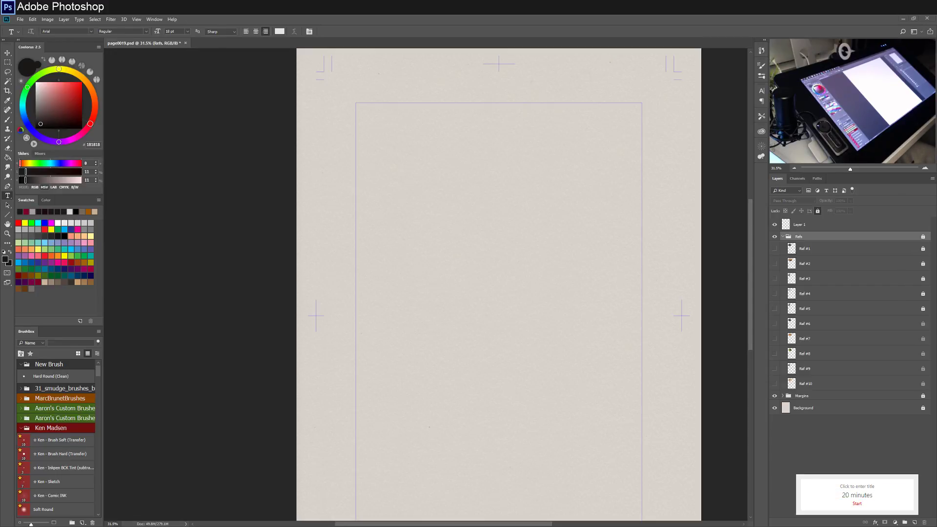
Show the Ref #1 ant photo and make Layer 1 active for sketching with the Brush tool.
{"action": "left_click", "coordinate": [774, 248]}
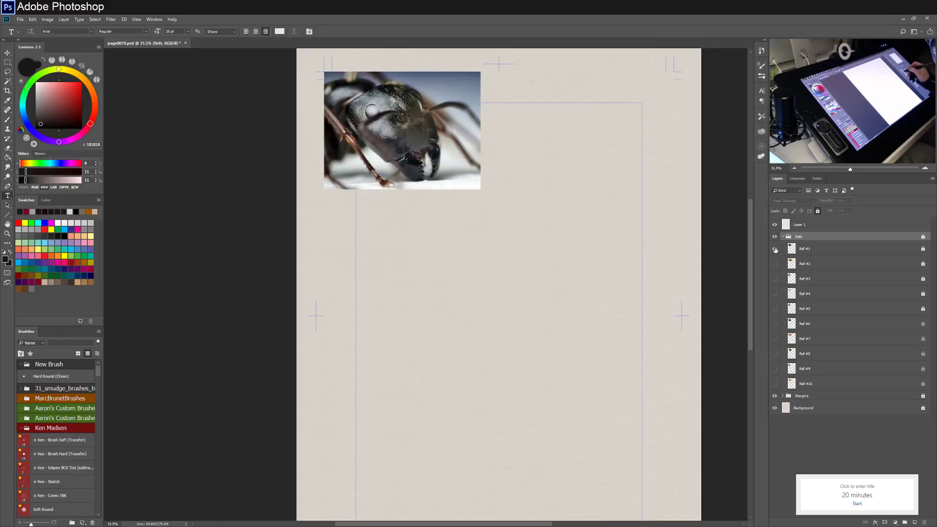
{"action": "left_click", "coordinate": [817, 225]}
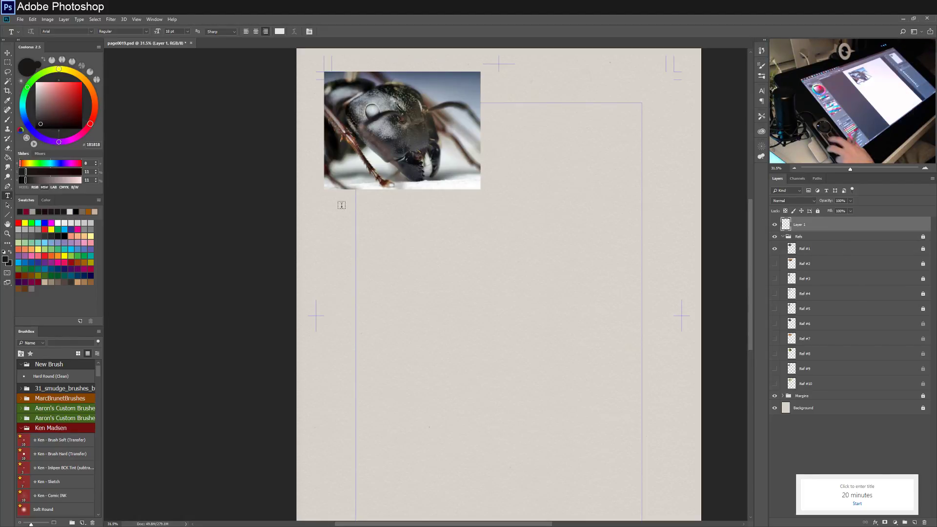
{"action": "key", "text": "b"}
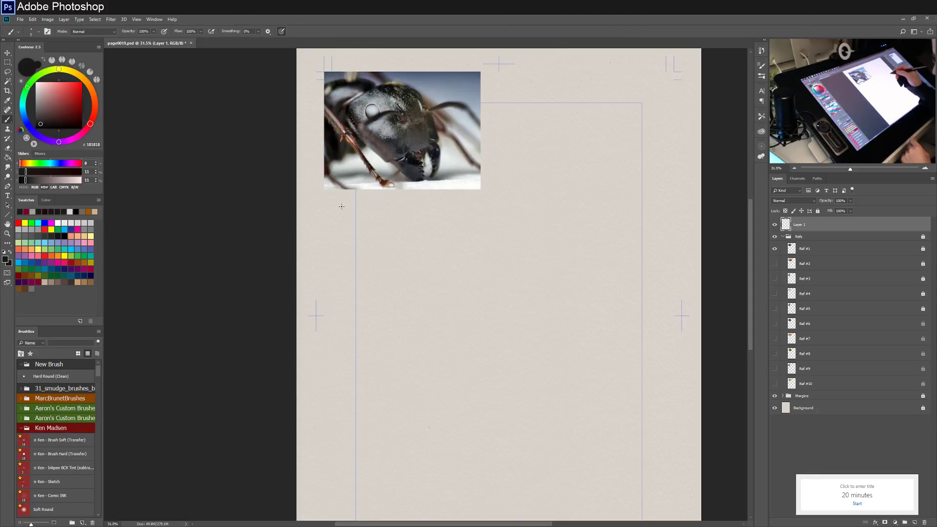
{"action": "left_click_drag", "start_coordinate": [451, 317], "coordinate": [485, 308]}
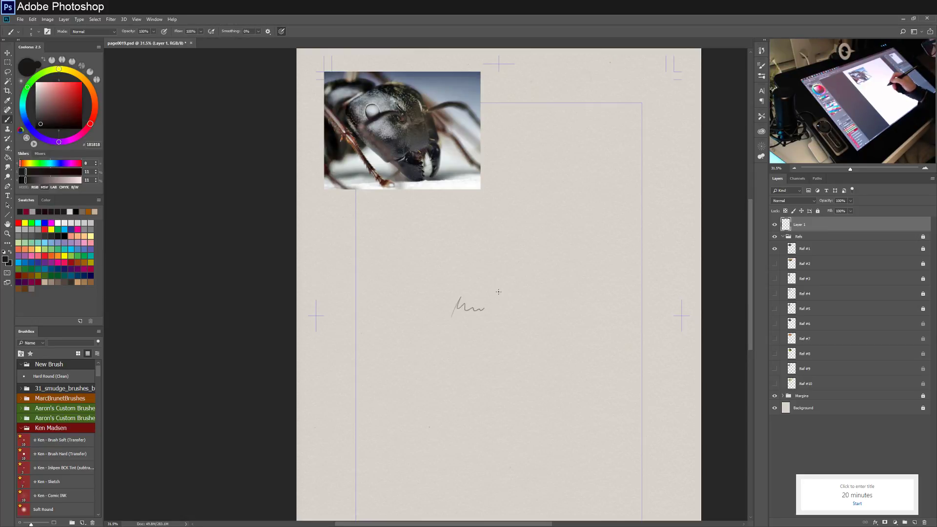
{"action": "left_click_drag", "start_coordinate": [493, 303], "coordinate": [485, 313]}
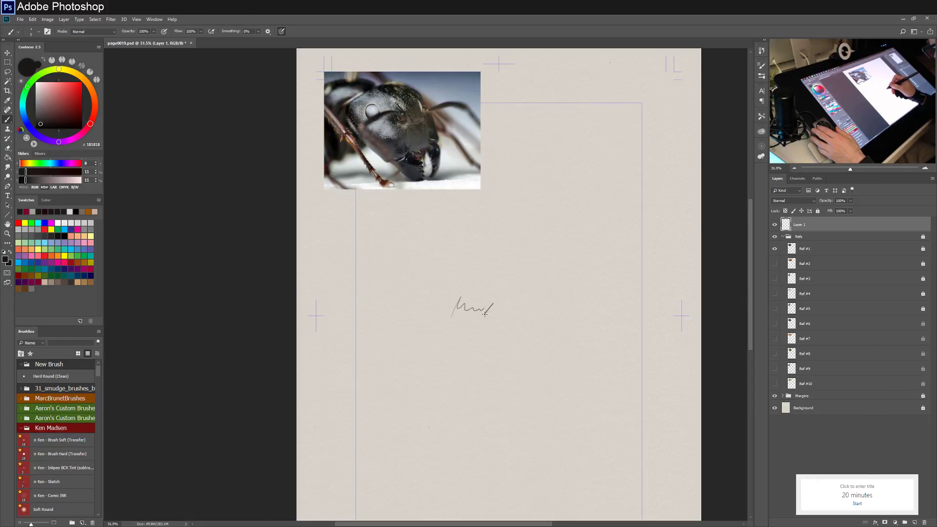
{"action": "key", "text": "ctrl+z"}
{"action": "key", "text": "ctrl+z"}
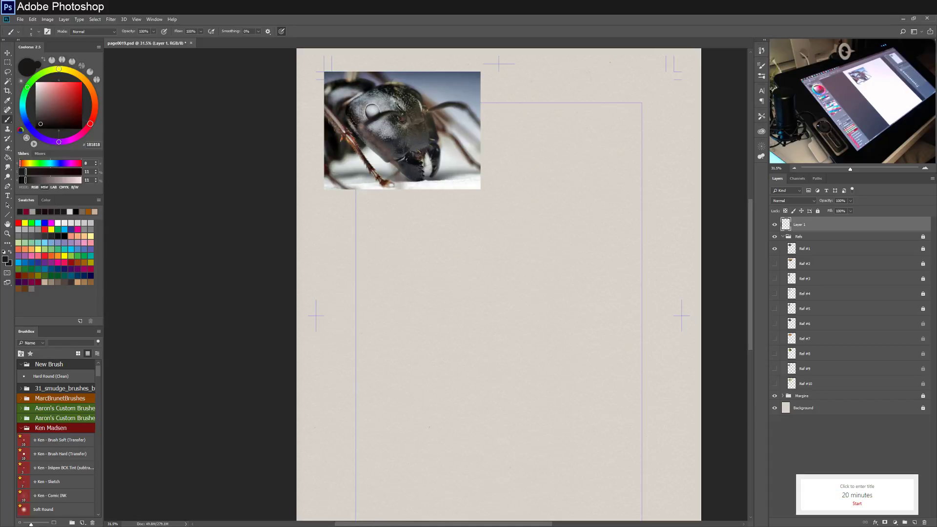
Start the 20-minute timer and sketch the top and side contours of the ant's head below the reference photo.
{"action": "left_click", "coordinate": [857, 504]}
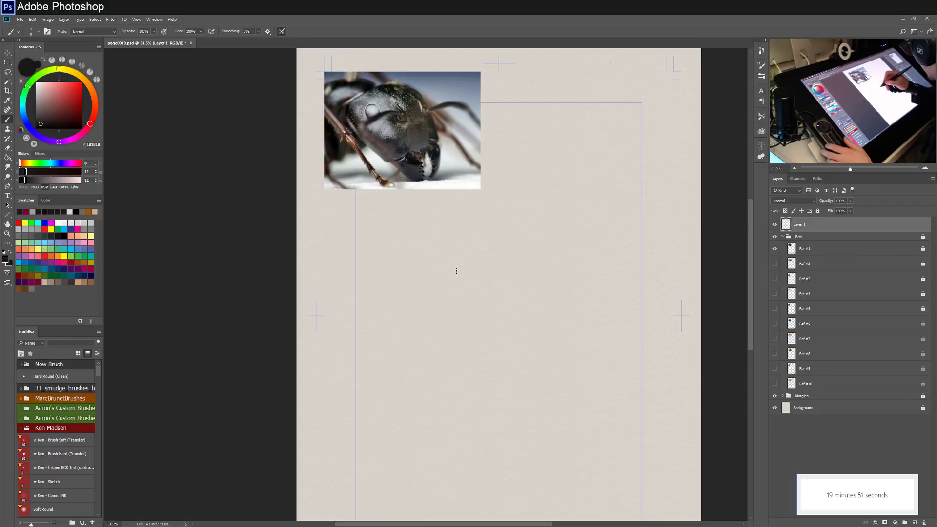
{"action": "mouse_move", "coordinate": [455, 270]}
{"action": "left_mouse_down"}
{"action": "mouse_move", "coordinate": [459, 247]}
{"action": "mouse_move", "coordinate": [489, 230]}
{"action": "mouse_move", "coordinate": [551, 227]}
{"action": "left_mouse_up"}
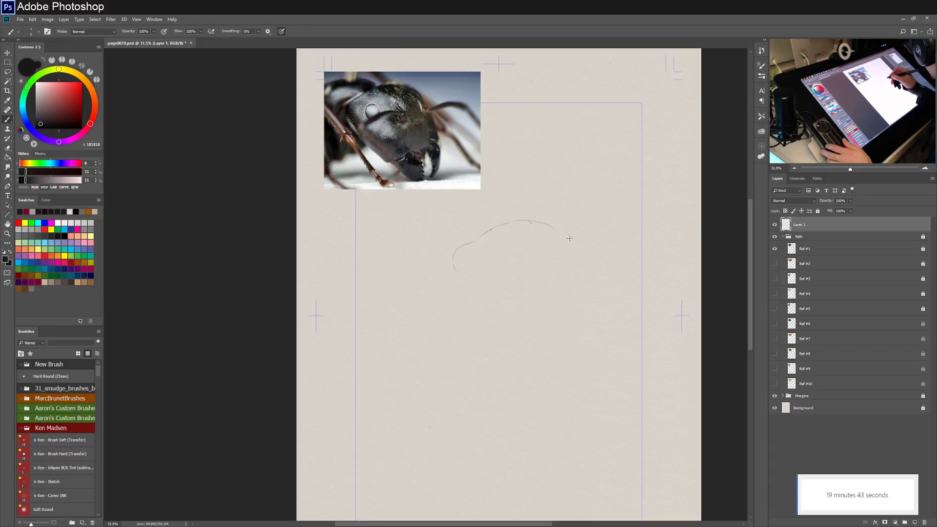
{"action": "left_click_drag", "start_coordinate": [565, 244], "coordinate": [568, 248]}
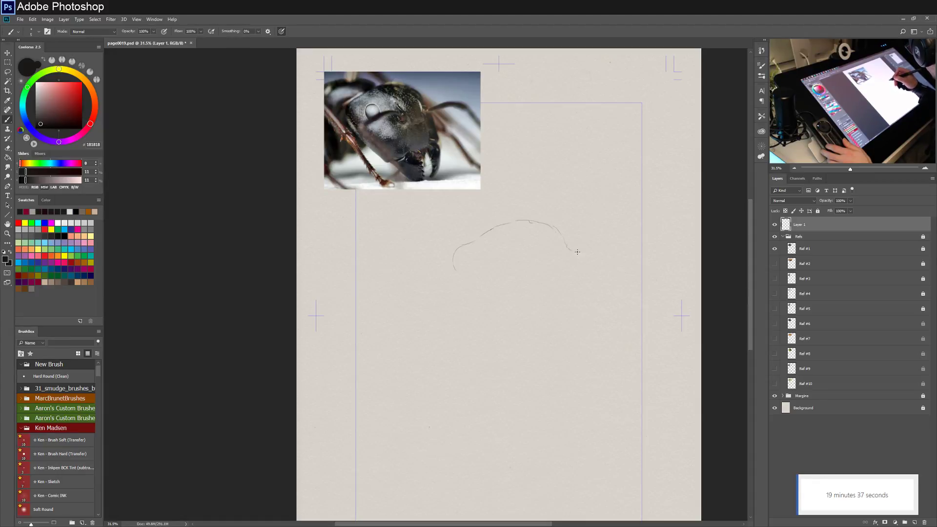
{"action": "left_click_drag", "start_coordinate": [576, 252], "coordinate": [591, 296]}
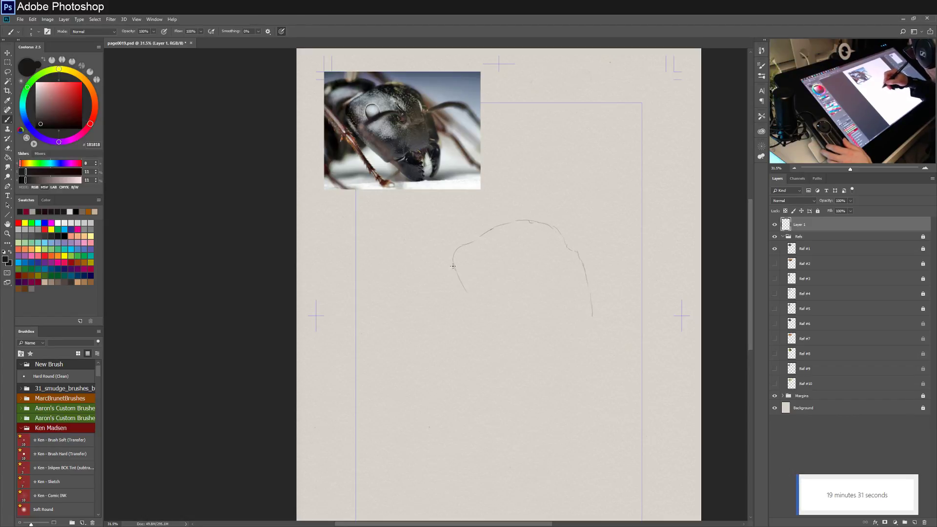
{"action": "left_click_drag", "start_coordinate": [471, 298], "coordinate": [513, 342]}
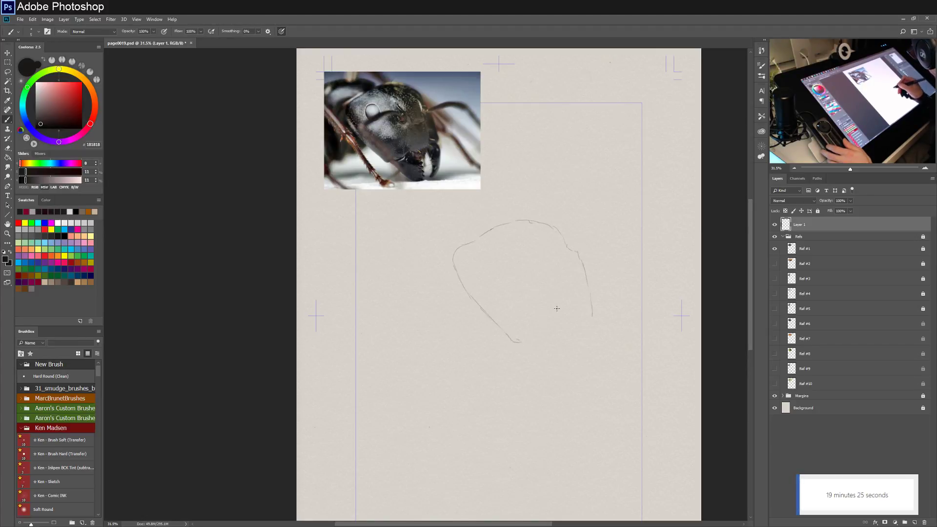
Sketch the curved outer edges of both mandibles at the lower end of the head.
{"action": "left_click_drag", "start_coordinate": [525, 347], "coordinate": [569, 370]}
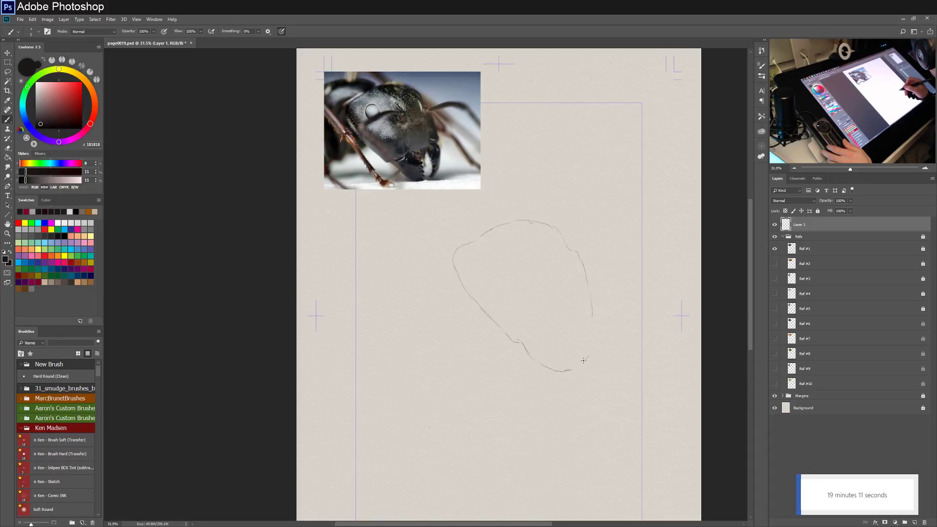
{"action": "left_click_drag", "start_coordinate": [594, 317], "coordinate": [585, 360]}
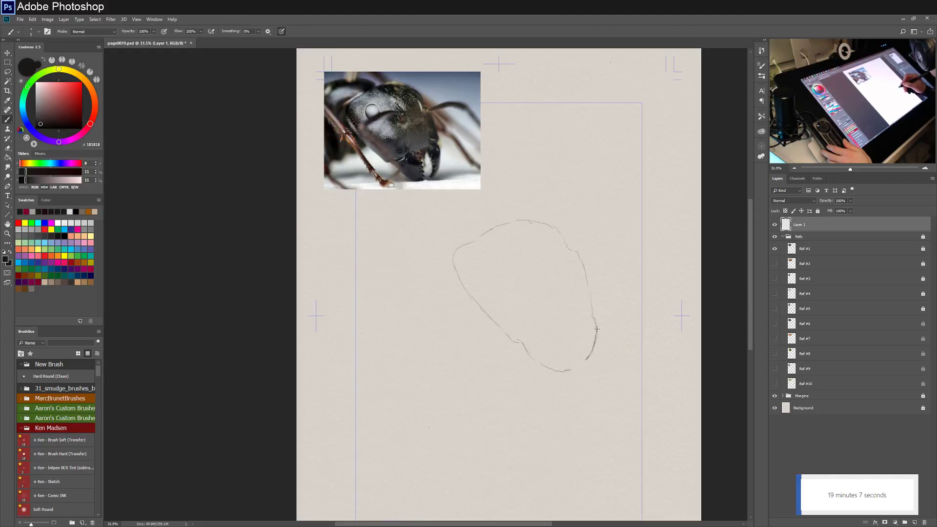
{"action": "left_click_drag", "start_coordinate": [594, 320], "coordinate": [587, 359]}
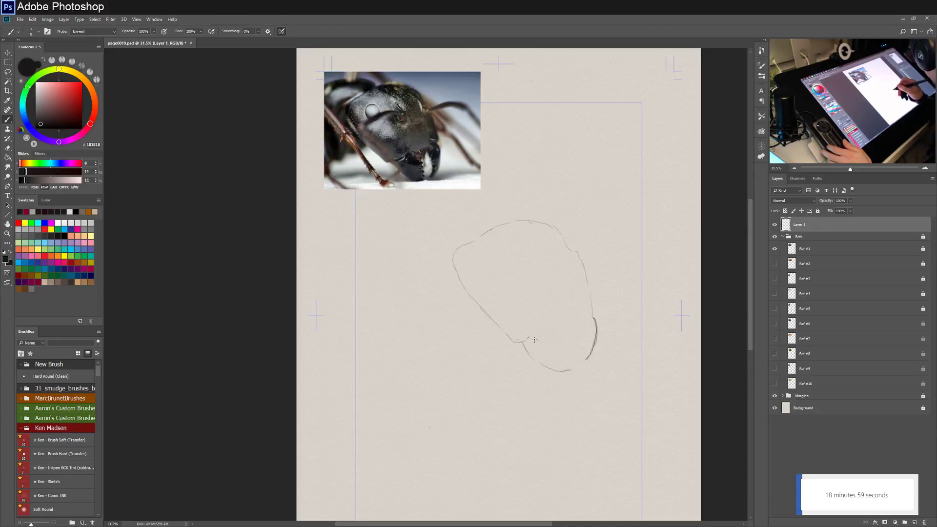
Draw the uneven front edge of the head above the mandibles, with two short upward notches.
{"action": "left_click_drag", "start_coordinate": [529, 337], "coordinate": [547, 334]}
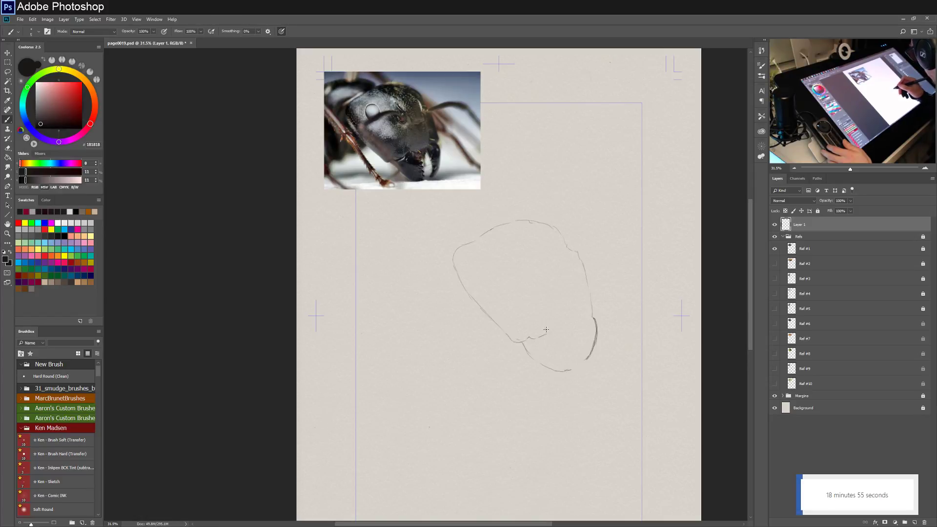
{"action": "mouse_move", "coordinate": [544, 327]}
{"action": "left_mouse_down"}
{"action": "mouse_move", "coordinate": [553, 335]}
{"action": "mouse_move", "coordinate": [576, 326]}
{"action": "left_mouse_up"}
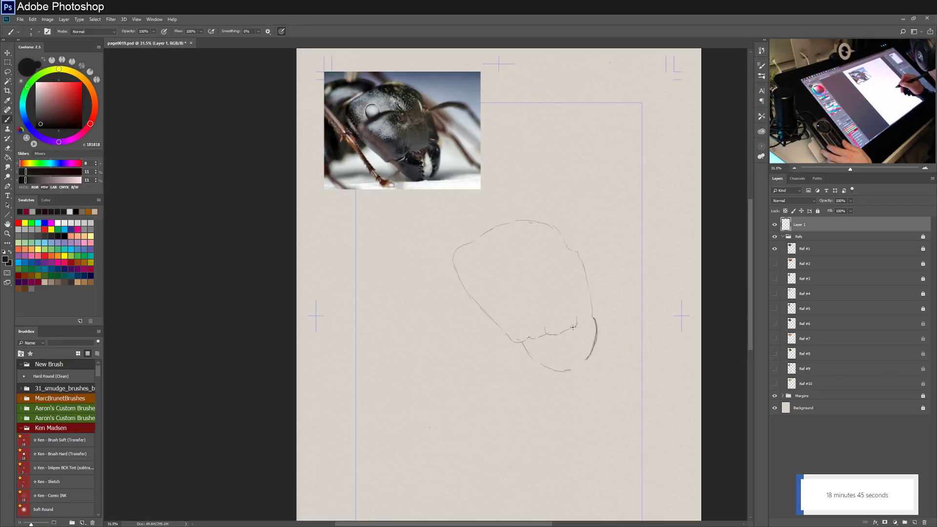
{"action": "mouse_move", "coordinate": [574, 315]}
{"action": "left_mouse_down"}
{"action": "mouse_move", "coordinate": [568, 331]}
{"action": "mouse_move", "coordinate": [545, 334]}
{"action": "mouse_move", "coordinate": [560, 332]}
{"action": "left_mouse_up"}
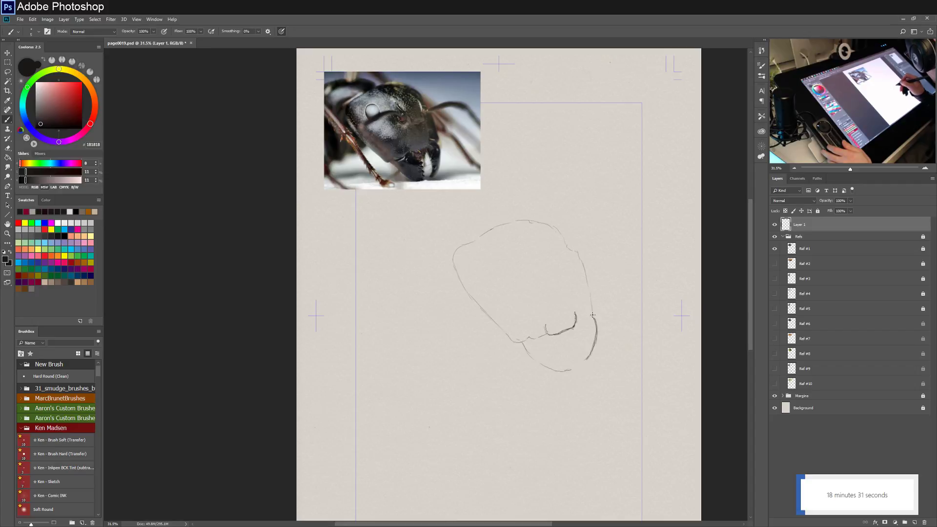
{"action": "mouse_move", "coordinate": [592, 317]}
{"action": "left_mouse_down"}
{"action": "mouse_move", "coordinate": [576, 322]}
{"action": "mouse_move", "coordinate": [593, 310]}
{"action": "left_mouse_up"}
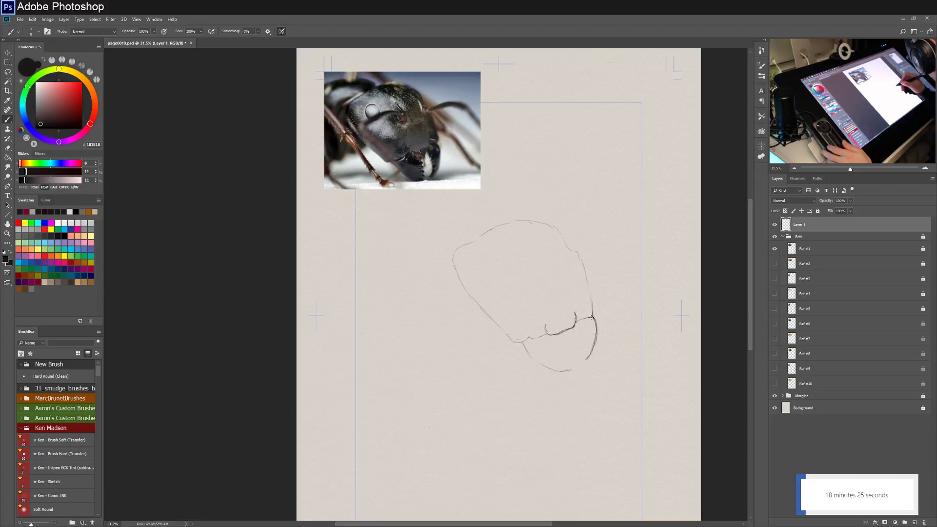
{"action": "mouse_move", "coordinate": [592, 318]}
{"action": "left_mouse_down"}
{"action": "mouse_move", "coordinate": [518, 343]}
{"action": "mouse_move", "coordinate": [544, 335]}
{"action": "left_mouse_up"}
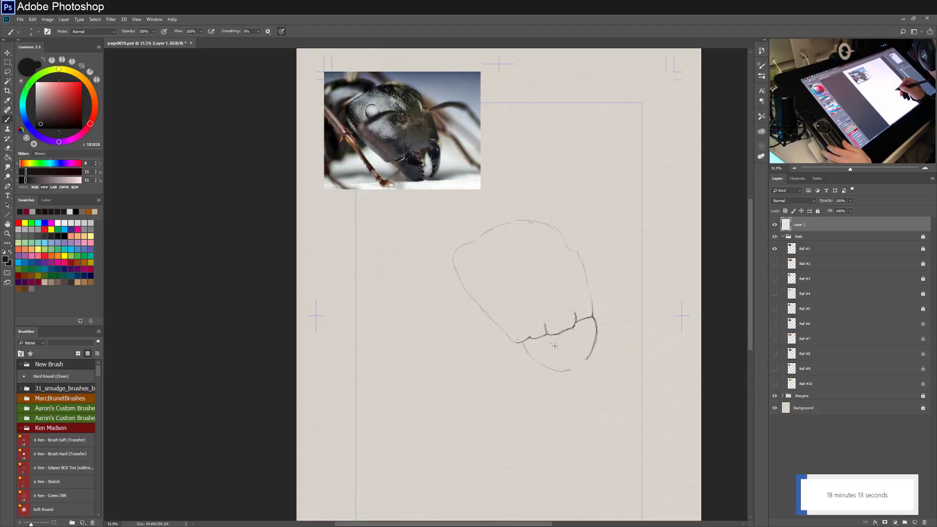
Draw the inner edge of the wider left mandible with a row of small teeth down to its tip.
{"action": "left_click_drag", "start_coordinate": [553, 342], "coordinate": [571, 347]}
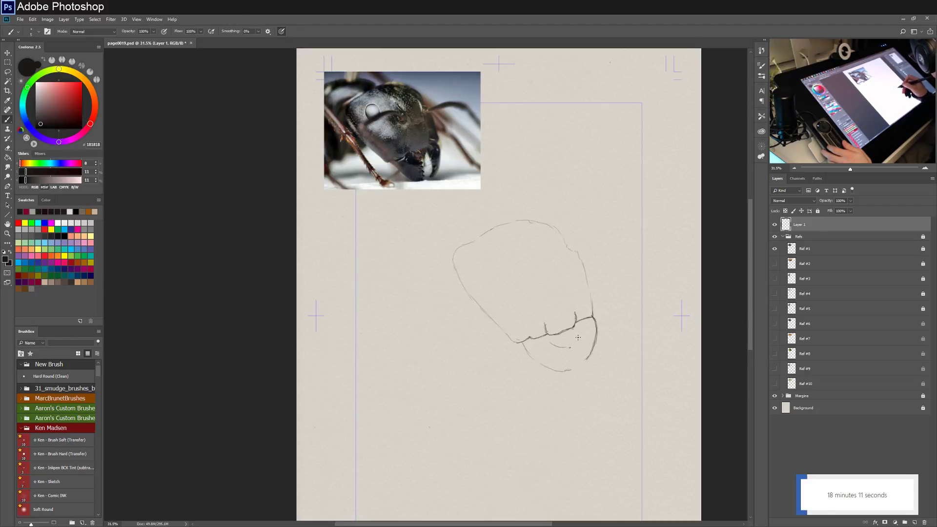
{"action": "left_click_drag", "start_coordinate": [569, 348], "coordinate": [569, 365]}
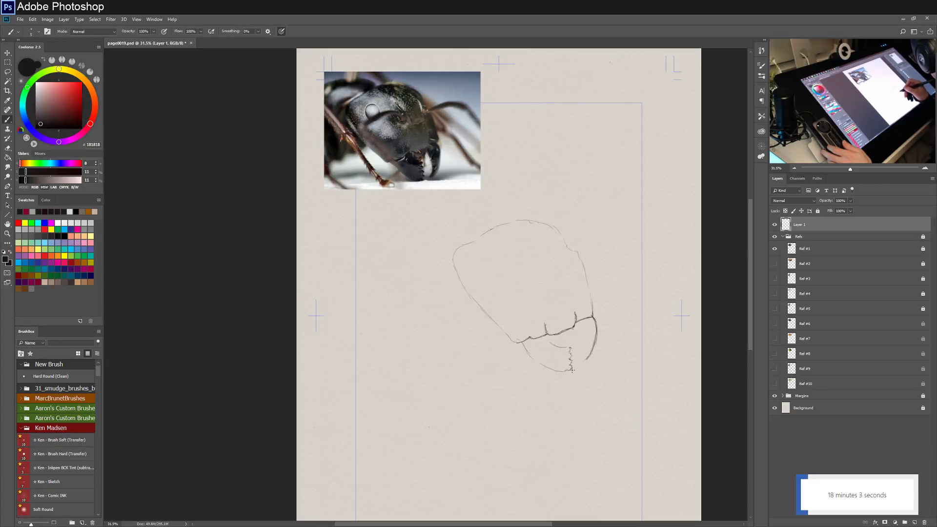
{"action": "left_click_drag", "start_coordinate": [571, 365], "coordinate": [572, 369]}
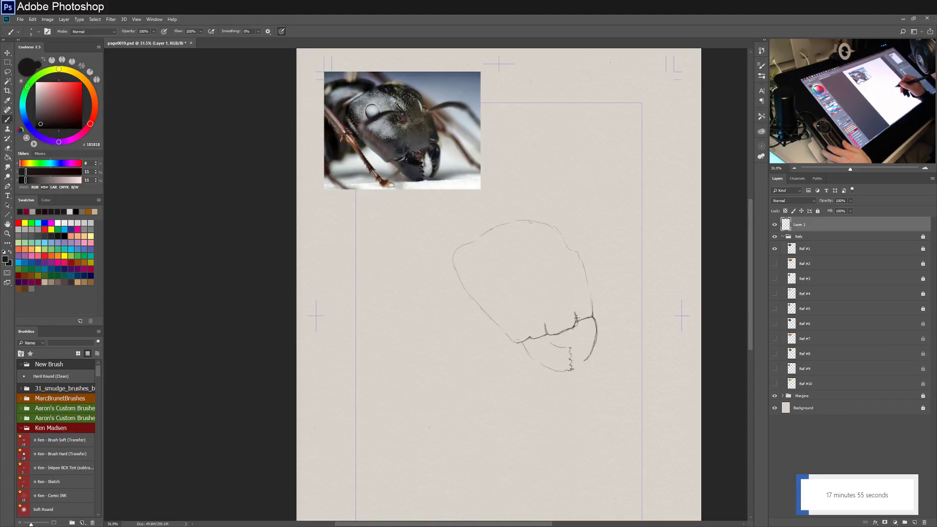
{"action": "mouse_move", "coordinate": [575, 313]}
{"action": "left_mouse_down"}
{"action": "mouse_move", "coordinate": [574, 330]}
{"action": "mouse_move", "coordinate": [577, 312]}
{"action": "mouse_move", "coordinate": [576, 322]}
{"action": "left_mouse_up"}
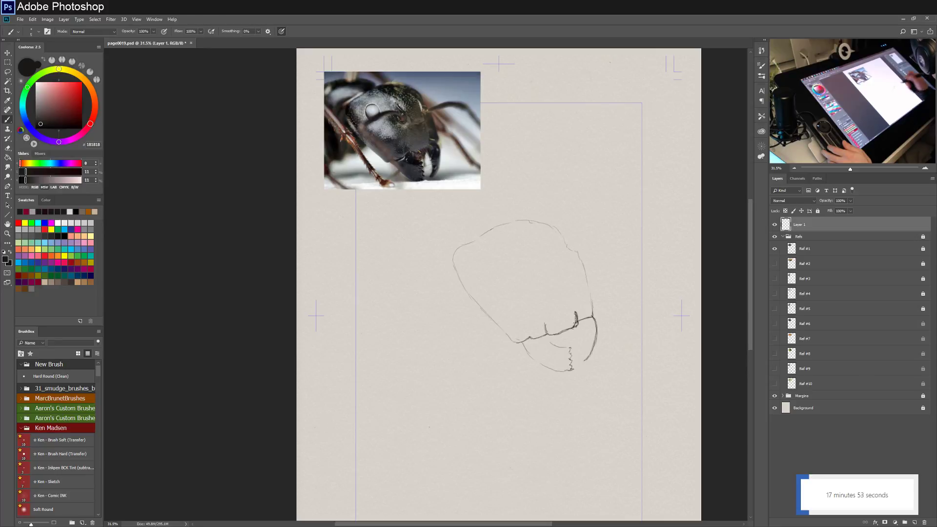
{"action": "key", "text": "ctrl+z"}
{"action": "key", "text": "ctrl+z"}
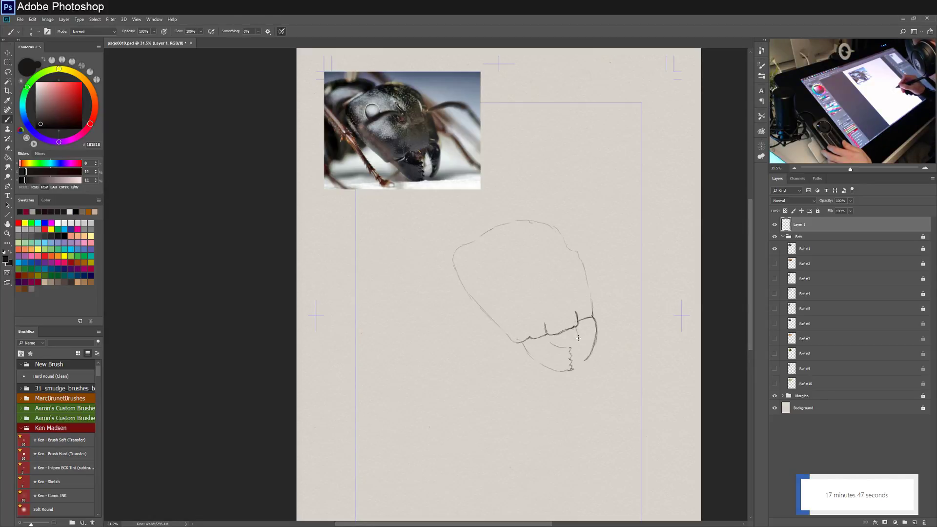
Draw the inner edge and tip of the narrow right mandible and add a contour line inside it.
{"action": "mouse_move", "coordinate": [579, 342]}
{"action": "left_mouse_down"}
{"action": "mouse_move", "coordinate": [583, 361]}
{"action": "mouse_move", "coordinate": [580, 350]}
{"action": "left_mouse_up"}
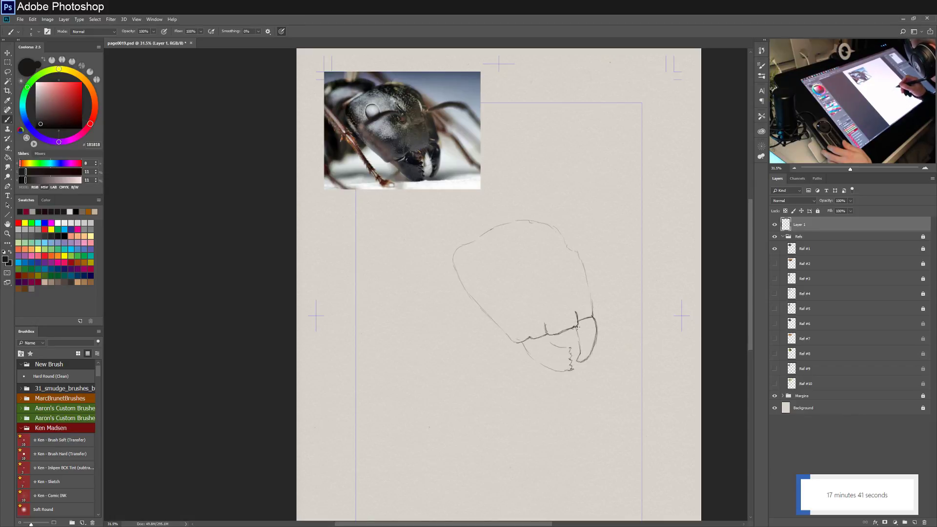
{"action": "left_click_drag", "start_coordinate": [581, 361], "coordinate": [589, 352]}
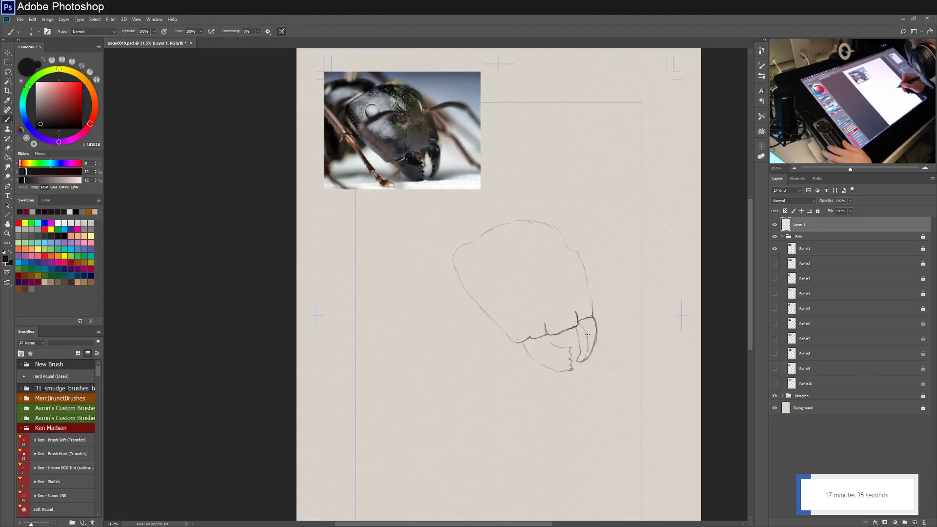
{"action": "mouse_move", "coordinate": [579, 323]}
{"action": "left_mouse_down"}
{"action": "mouse_move", "coordinate": [583, 362]}
{"action": "mouse_move", "coordinate": [583, 335]}
{"action": "left_mouse_up"}
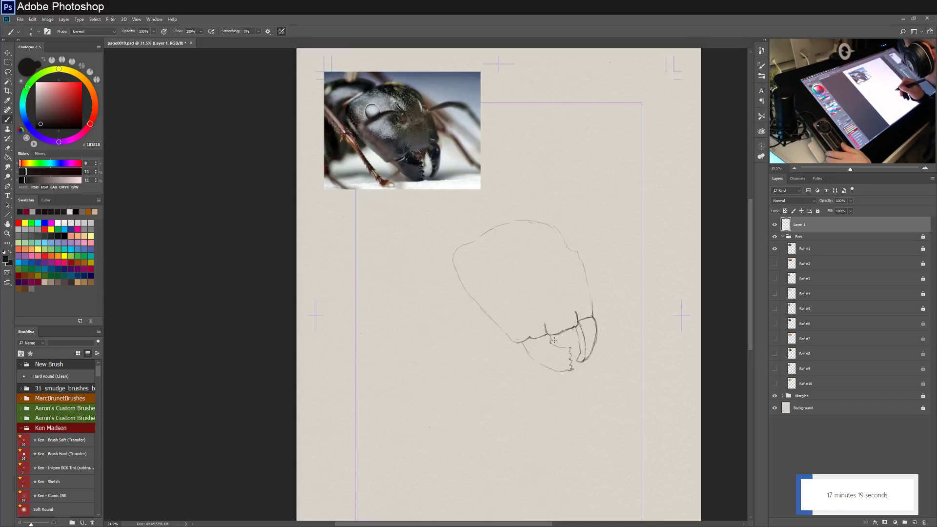
Darken the outline and teeth of the left mandible and add a curved contour line inside it.
{"action": "mouse_move", "coordinate": [550, 343]}
{"action": "left_mouse_down"}
{"action": "mouse_move", "coordinate": [574, 346]}
{"action": "mouse_move", "coordinate": [575, 372]}
{"action": "left_mouse_up"}
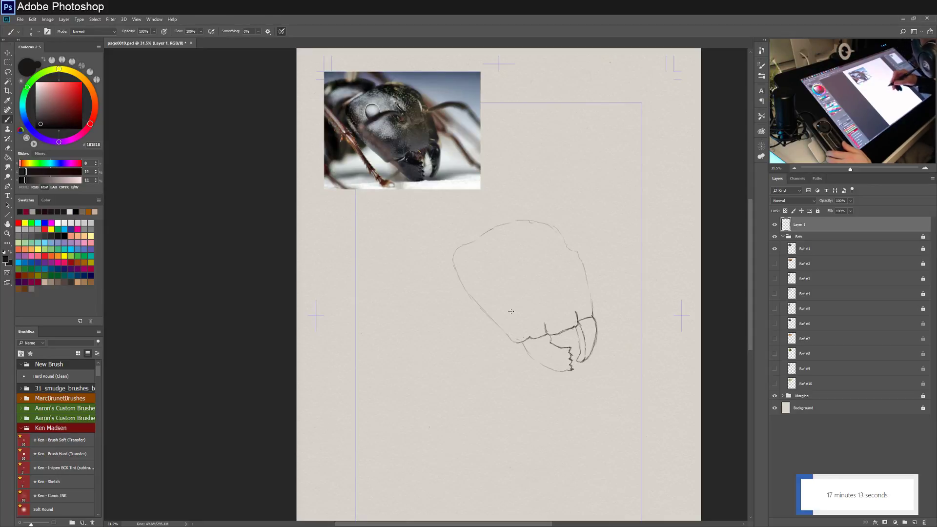
{"action": "mouse_move", "coordinate": [519, 341]}
{"action": "left_mouse_down"}
{"action": "mouse_move", "coordinate": [537, 362]}
{"action": "mouse_move", "coordinate": [552, 357]}
{"action": "mouse_move", "coordinate": [541, 365]}
{"action": "mouse_move", "coordinate": [559, 370]}
{"action": "mouse_move", "coordinate": [567, 371]}
{"action": "left_mouse_up"}
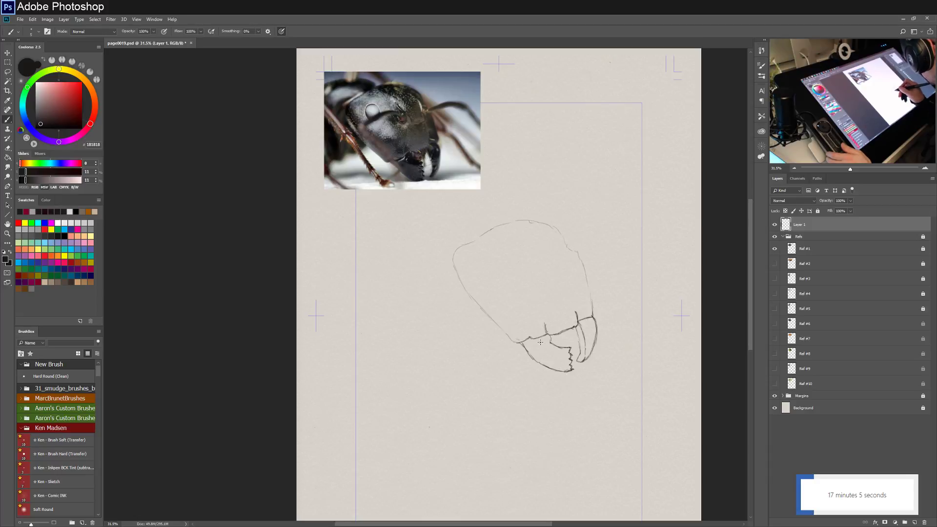
{"action": "left_click_drag", "start_coordinate": [541, 343], "coordinate": [562, 352]}
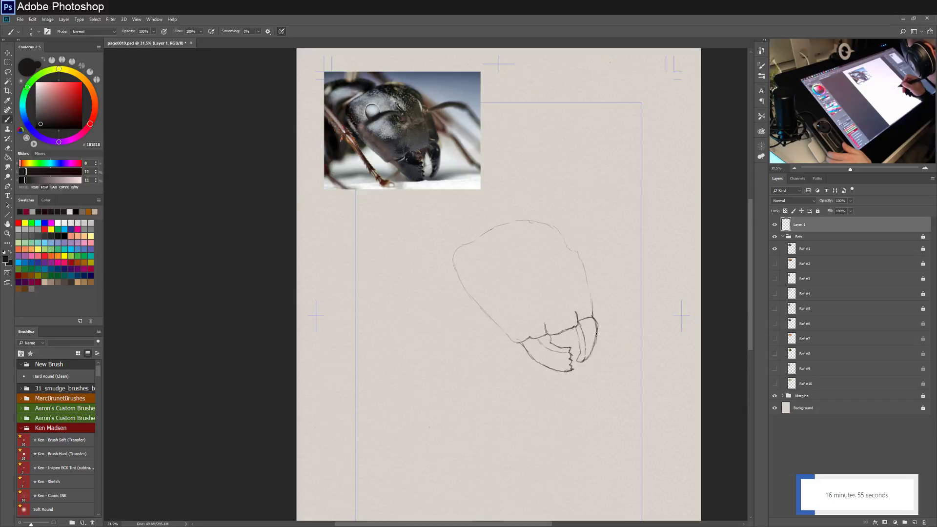
Darken the right contour of the head down to the base of the mandible.
{"action": "mouse_move", "coordinate": [590, 308]}
{"action": "left_mouse_down"}
{"action": "mouse_move", "coordinate": [594, 317]}
{"action": "mouse_move", "coordinate": [593, 309]}
{"action": "left_mouse_up"}
{"action": "left_click_drag", "start_coordinate": [584, 270], "coordinate": [592, 292]}
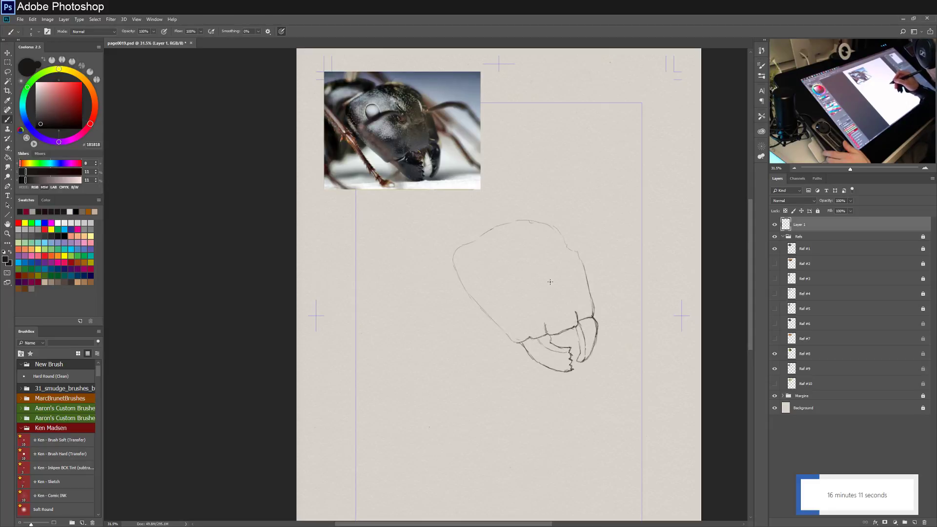
Outline the four-sided face plate above the mandibles and the curved forehead ridge running down to its upper right corner.
{"action": "mouse_move", "coordinate": [539, 285]}
{"action": "left_mouse_down"}
{"action": "mouse_move", "coordinate": [564, 275]}
{"action": "mouse_move", "coordinate": [539, 290]}
{"action": "mouse_move", "coordinate": [544, 320]}
{"action": "mouse_move", "coordinate": [540, 293]}
{"action": "left_mouse_up"}
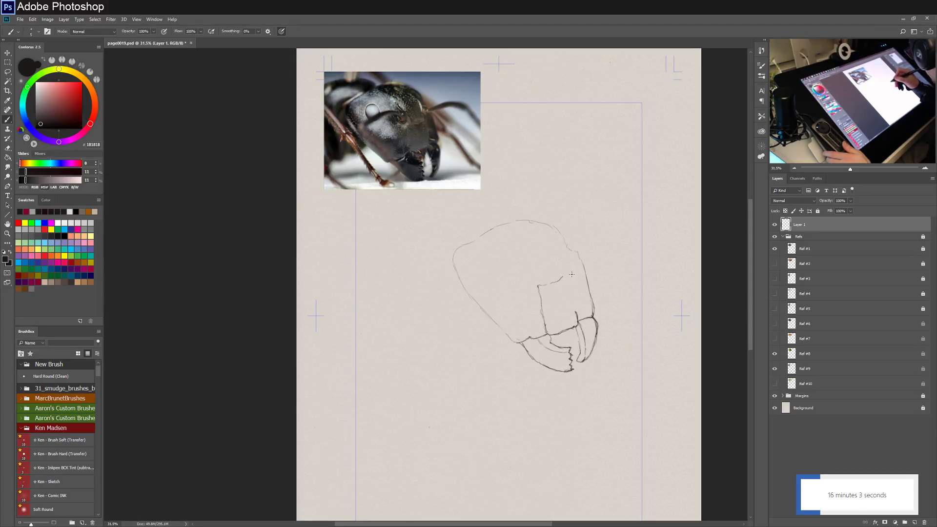
{"action": "left_click_drag", "start_coordinate": [569, 278], "coordinate": [571, 290]}
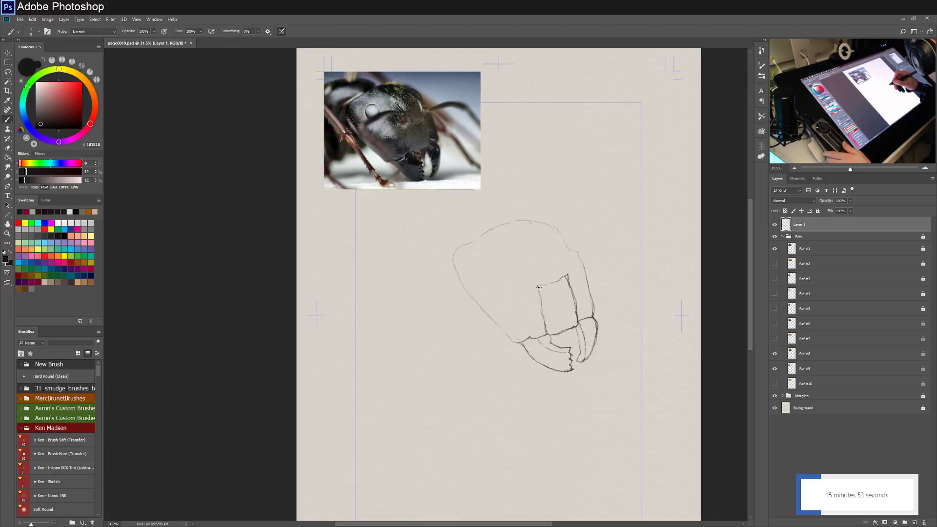
{"action": "mouse_move", "coordinate": [538, 286]}
{"action": "left_mouse_down"}
{"action": "mouse_move", "coordinate": [544, 329]}
{"action": "mouse_move", "coordinate": [574, 298]}
{"action": "mouse_move", "coordinate": [577, 312]}
{"action": "mouse_move", "coordinate": [568, 276]}
{"action": "left_mouse_up"}
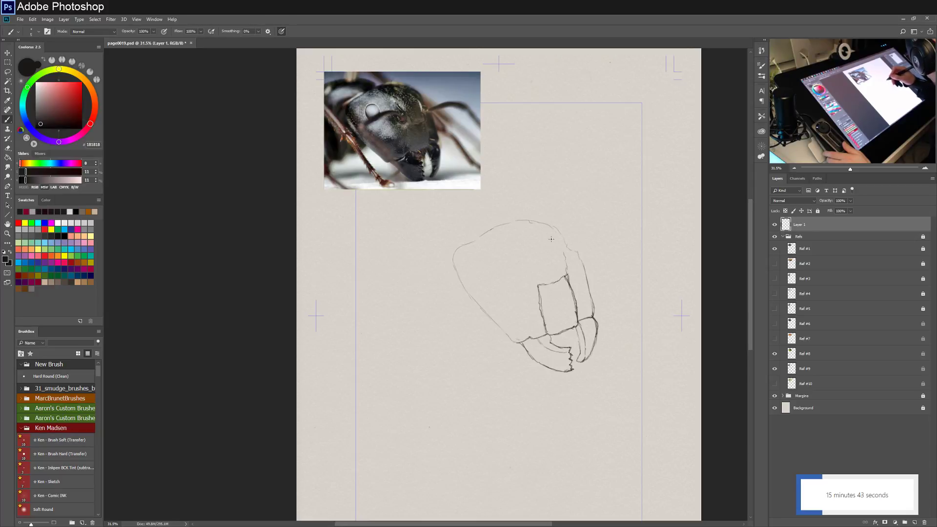
{"action": "mouse_move", "coordinate": [519, 223]}
{"action": "left_mouse_down"}
{"action": "mouse_move", "coordinate": [553, 236]}
{"action": "mouse_move", "coordinate": [566, 271]}
{"action": "left_mouse_up"}
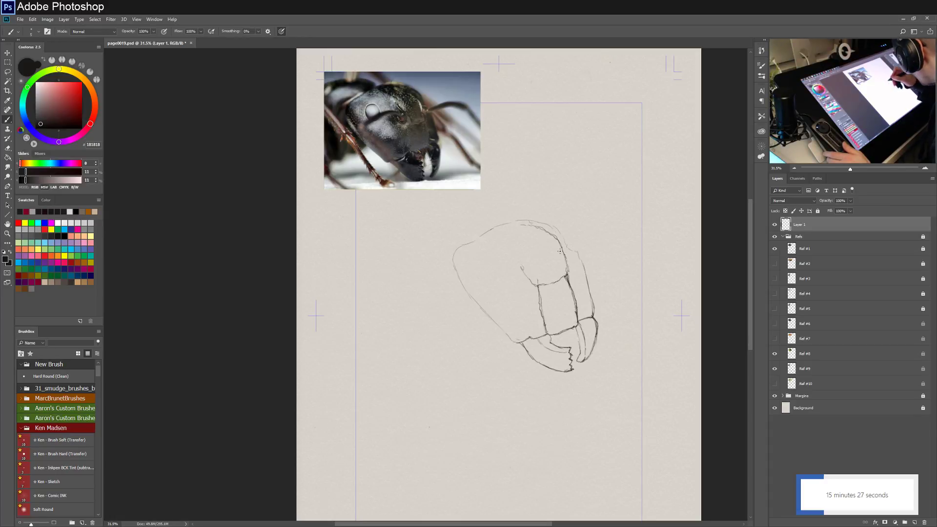
Draw the left antenna's socket at the face plate's upper left corner and its first segment curving down to a rounded end.
{"action": "left_click_drag", "start_coordinate": [564, 275], "coordinate": [562, 259]}
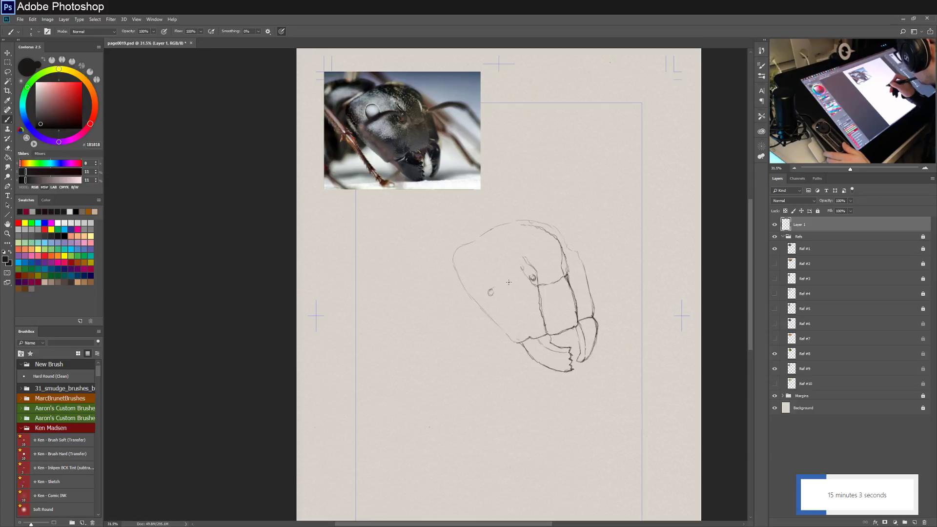
{"action": "mouse_move", "coordinate": [516, 276]}
{"action": "left_mouse_down"}
{"action": "mouse_move", "coordinate": [531, 274]}
{"action": "mouse_move", "coordinate": [510, 279]}
{"action": "left_mouse_up"}
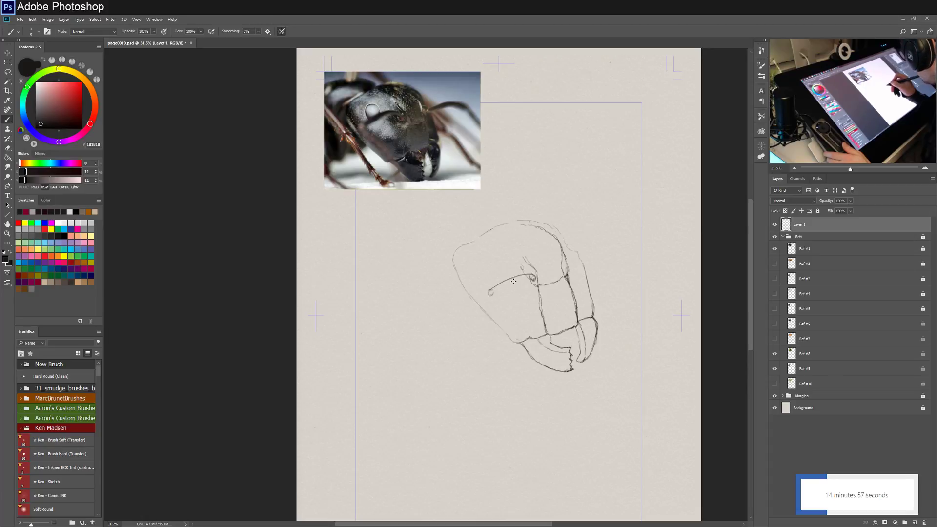
{"action": "left_click_drag", "start_coordinate": [505, 279], "coordinate": [533, 275]}
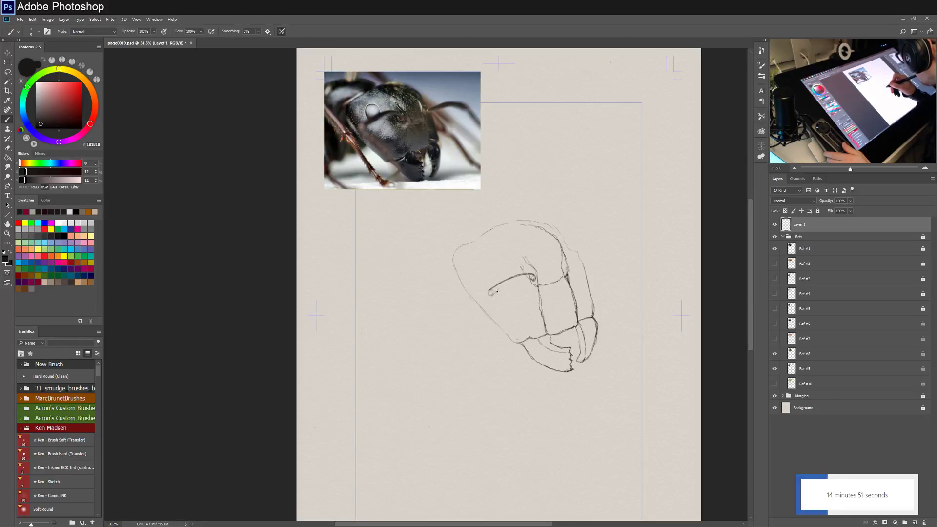
{"action": "mouse_move", "coordinate": [505, 284]}
{"action": "left_mouse_down"}
{"action": "mouse_move", "coordinate": [531, 277]}
{"action": "mouse_move", "coordinate": [488, 294]}
{"action": "mouse_move", "coordinate": [539, 278]}
{"action": "left_mouse_up"}
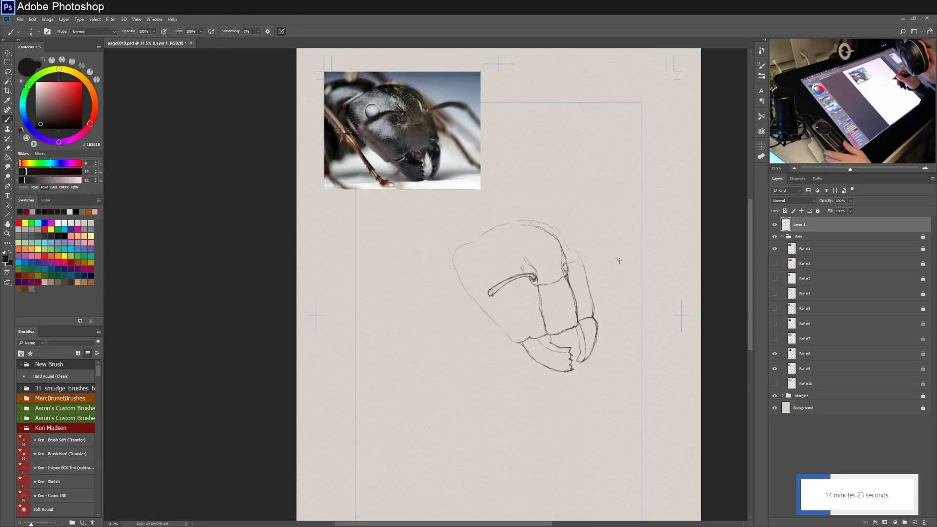
Draw the right antenna arching outward from its socket past the head, with a bent second segment sloping down toward the page margin.
{"action": "mouse_move", "coordinate": [573, 263]}
{"action": "left_mouse_down"}
{"action": "mouse_move", "coordinate": [617, 259]}
{"action": "mouse_move", "coordinate": [565, 268]}
{"action": "mouse_move", "coordinate": [612, 259]}
{"action": "left_mouse_up"}
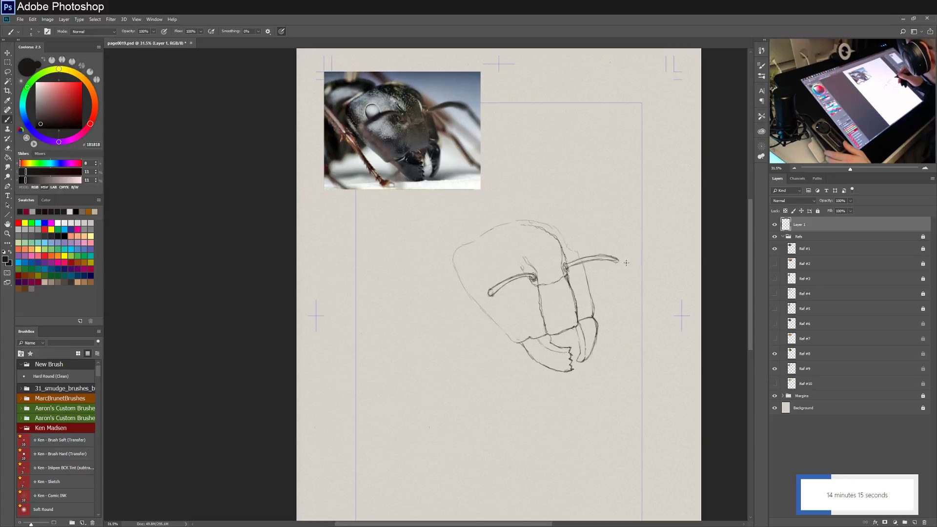
{"action": "left_click_drag", "start_coordinate": [611, 256], "coordinate": [641, 291]}
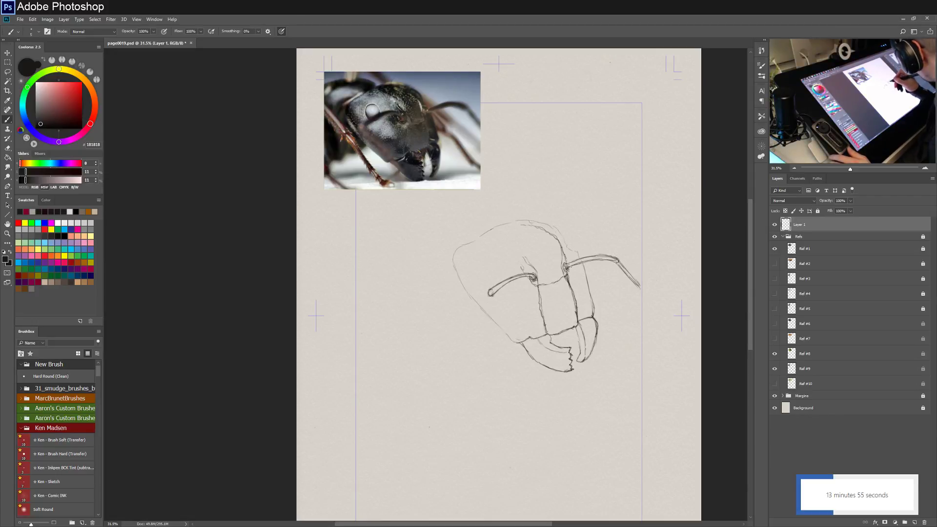
{"action": "left_click_drag", "start_coordinate": [588, 259], "coordinate": [611, 262]}
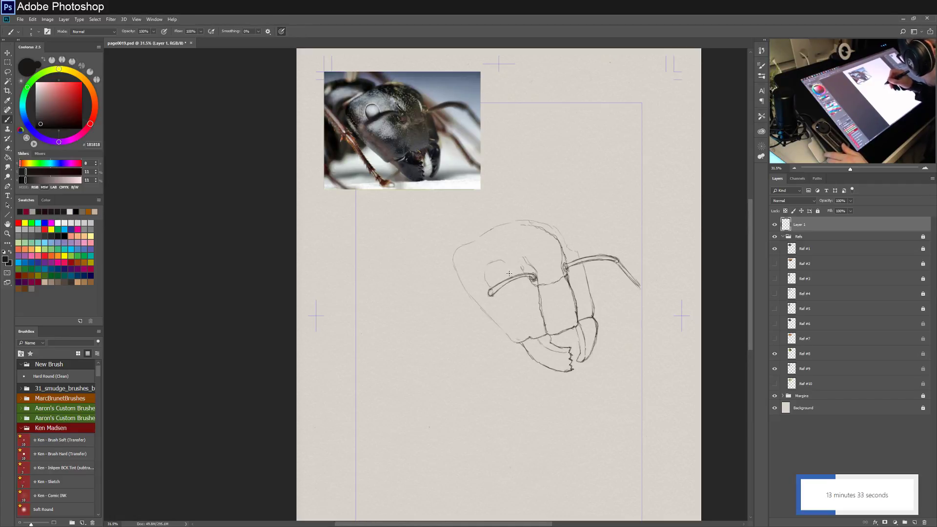
Draw the round eye behind the left antenna and darken its outline and the antenna's edges.
{"action": "mouse_move", "coordinate": [510, 274]}
{"action": "left_mouse_down"}
{"action": "mouse_move", "coordinate": [503, 259]}
{"action": "mouse_move", "coordinate": [484, 271]}
{"action": "mouse_move", "coordinate": [491, 289]}
{"action": "mouse_move", "coordinate": [485, 274]}
{"action": "mouse_move", "coordinate": [495, 260]}
{"action": "mouse_move", "coordinate": [509, 272]}
{"action": "left_mouse_up"}
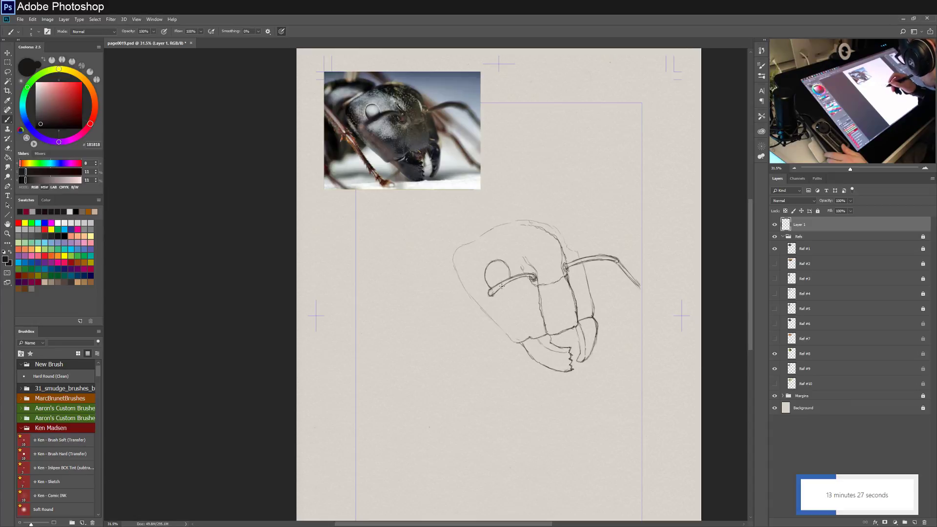
{"action": "mouse_move", "coordinate": [509, 282]}
{"action": "left_mouse_down"}
{"action": "mouse_move", "coordinate": [499, 291]}
{"action": "mouse_move", "coordinate": [509, 282]}
{"action": "left_mouse_up"}
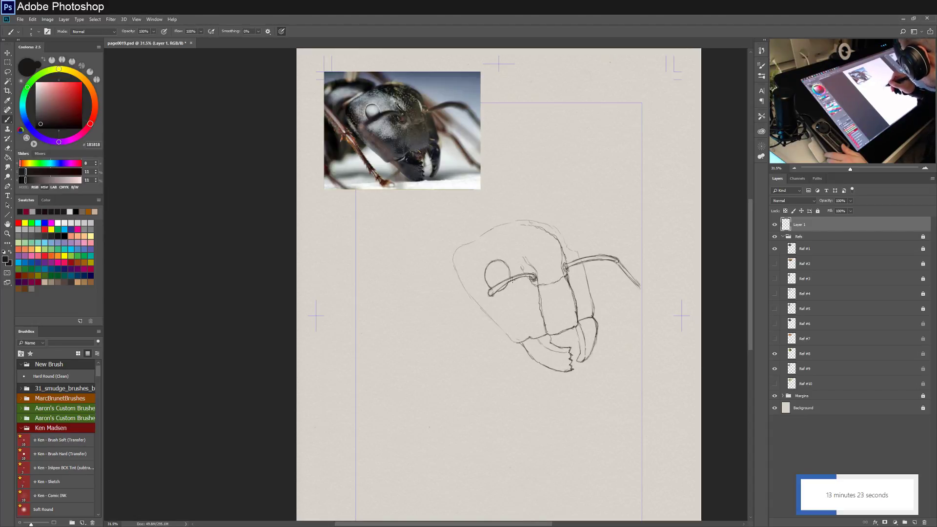
{"action": "left_click_drag", "start_coordinate": [498, 291], "coordinate": [524, 274]}
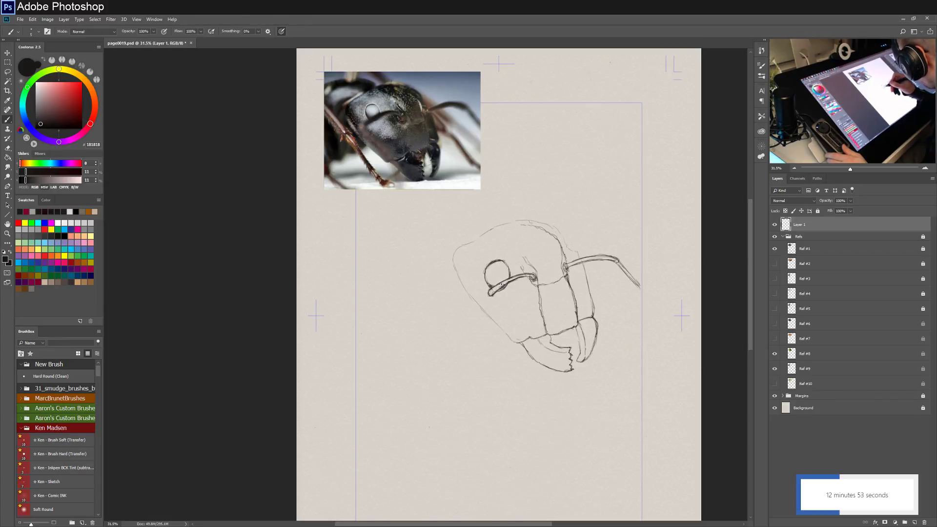
{"action": "left_click_drag", "start_coordinate": [522, 280], "coordinate": [536, 274]}
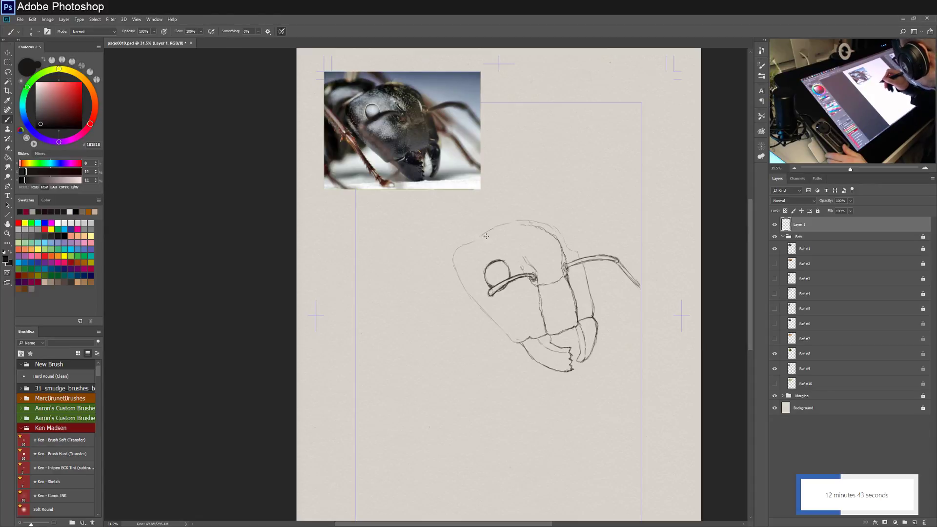
Darken the head's outline along the left cheek, the right side above the mandible and the top of the skull.
{"action": "mouse_move", "coordinate": [483, 233]}
{"action": "left_mouse_down"}
{"action": "mouse_move", "coordinate": [456, 254]}
{"action": "mouse_move", "coordinate": [458, 267]}
{"action": "mouse_move", "coordinate": [463, 242]}
{"action": "mouse_move", "coordinate": [456, 271]}
{"action": "mouse_move", "coordinate": [453, 257]}
{"action": "mouse_move", "coordinate": [463, 284]}
{"action": "mouse_move", "coordinate": [457, 273]}
{"action": "mouse_move", "coordinate": [517, 343]}
{"action": "mouse_move", "coordinate": [506, 335]}
{"action": "mouse_move", "coordinate": [530, 338]}
{"action": "left_mouse_up"}
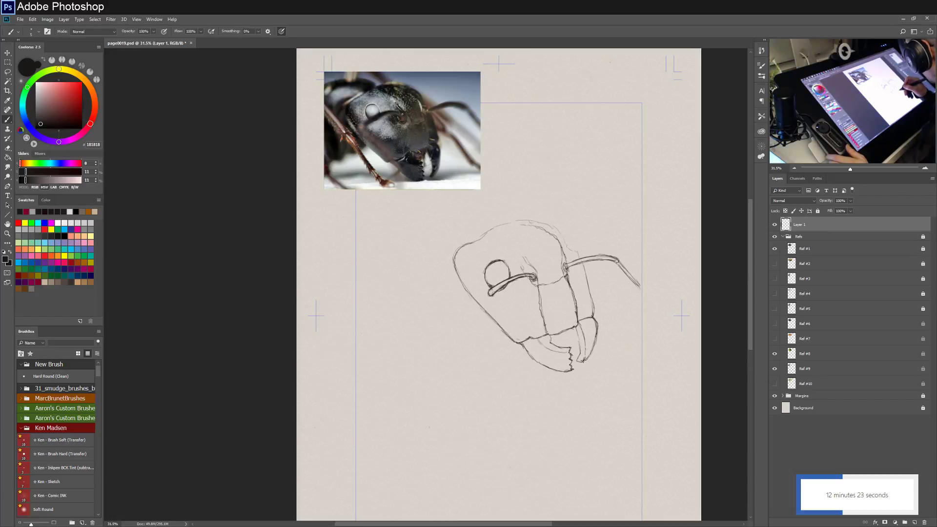
{"action": "mouse_move", "coordinate": [590, 317]}
{"action": "left_mouse_down"}
{"action": "mouse_move", "coordinate": [590, 351]}
{"action": "mouse_move", "coordinate": [593, 322]}
{"action": "left_mouse_up"}
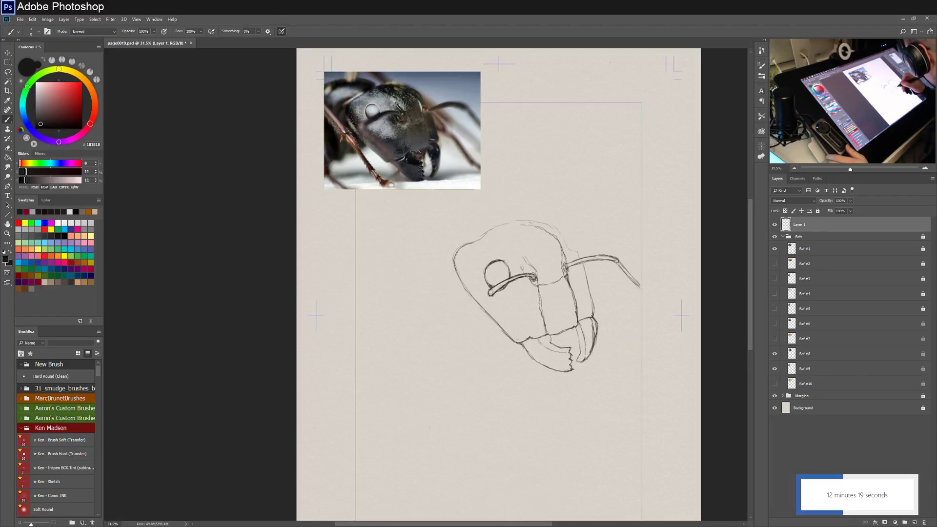
{"action": "key", "text": "ctrl+z"}
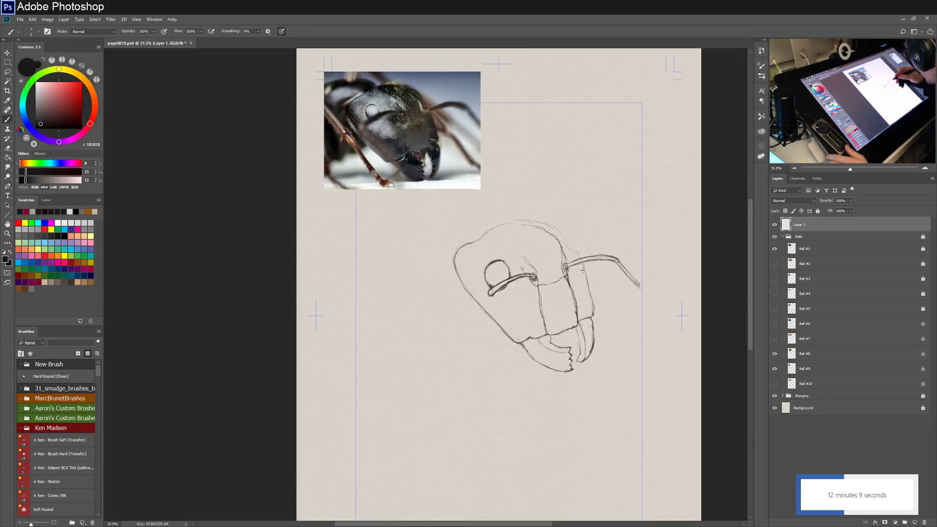
{"action": "left_click_drag", "start_coordinate": [590, 318], "coordinate": [580, 265]}
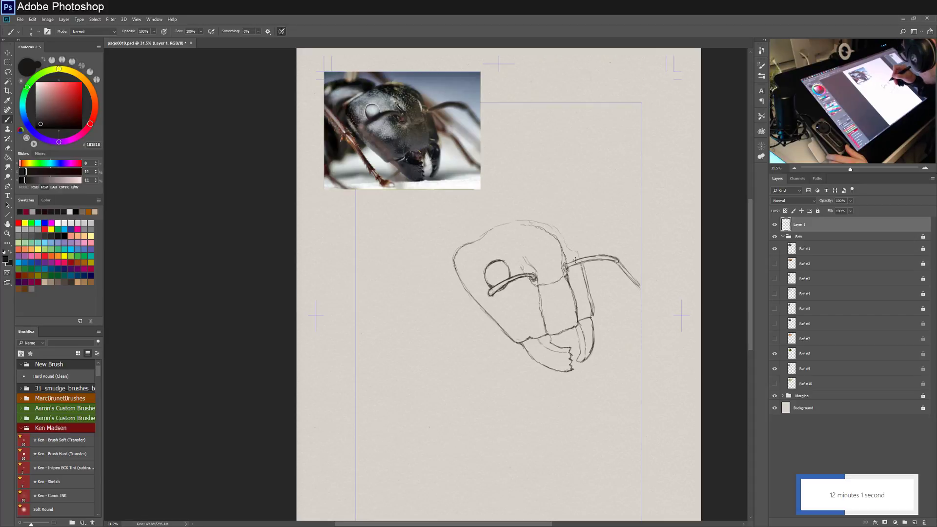
{"action": "left_click_drag", "start_coordinate": [578, 261], "coordinate": [554, 228]}
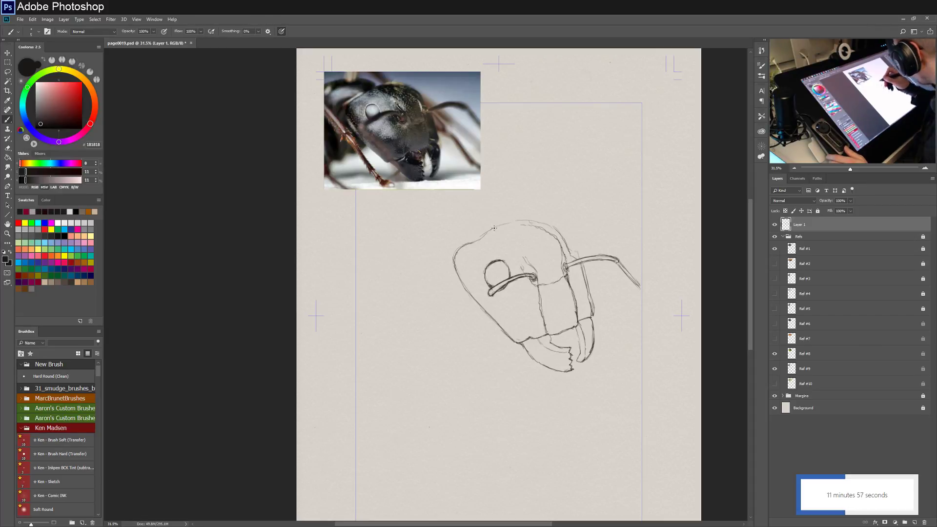
{"action": "mouse_move", "coordinate": [489, 230]}
{"action": "left_mouse_down"}
{"action": "mouse_move", "coordinate": [532, 218]}
{"action": "mouse_move", "coordinate": [558, 233]}
{"action": "left_mouse_up"}
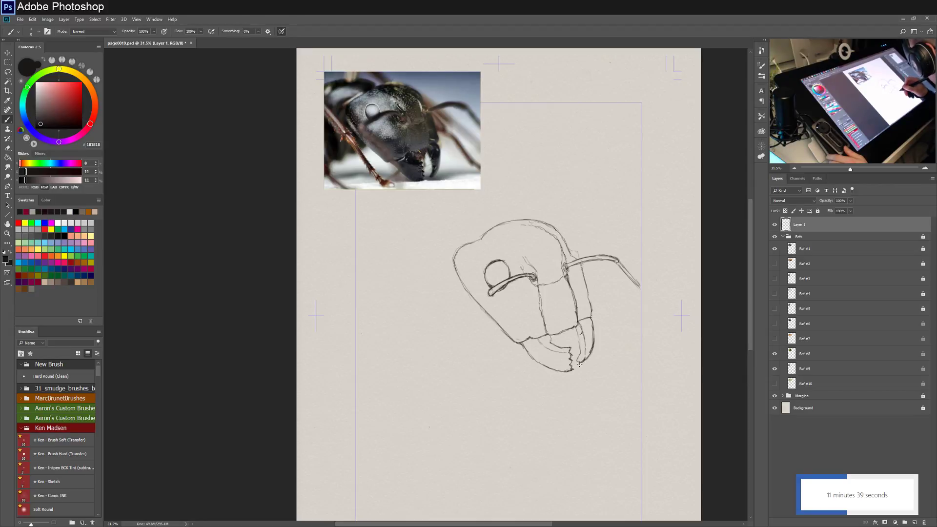
Add teeth along the right mandible's inner edge, a faint curved contour across the left cheek and darker lines above the antenna socket.
{"action": "left_click_drag", "start_coordinate": [580, 360], "coordinate": [583, 345]}
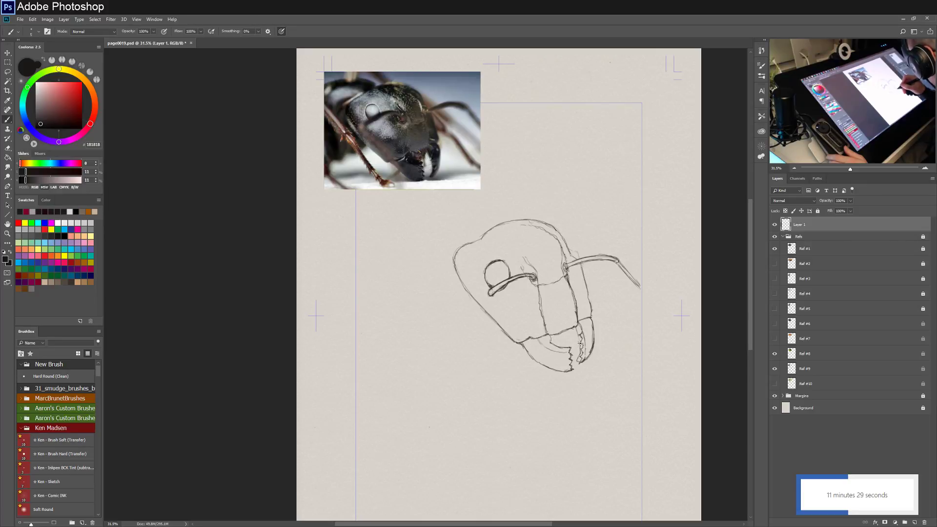
{"action": "left_click_drag", "start_coordinate": [579, 359], "coordinate": [583, 365]}
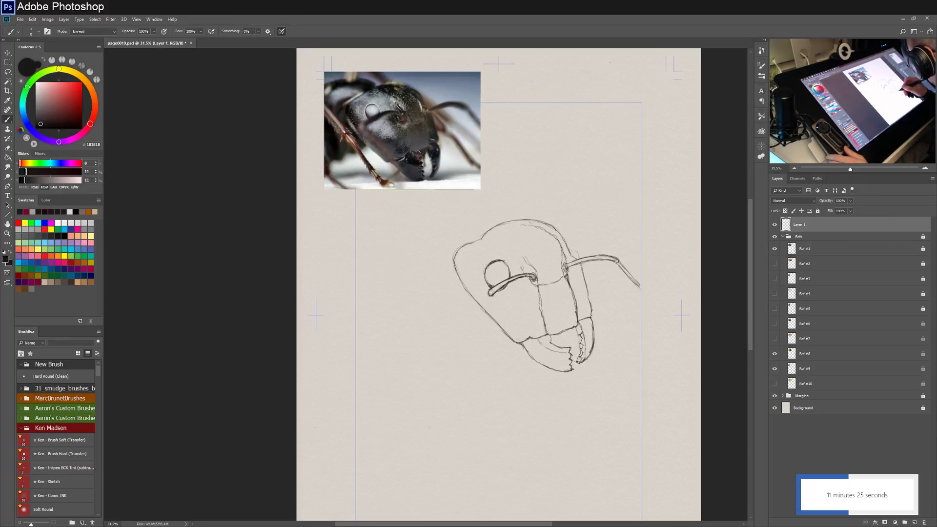
{"action": "left_click_drag", "start_coordinate": [579, 359], "coordinate": [580, 345]}
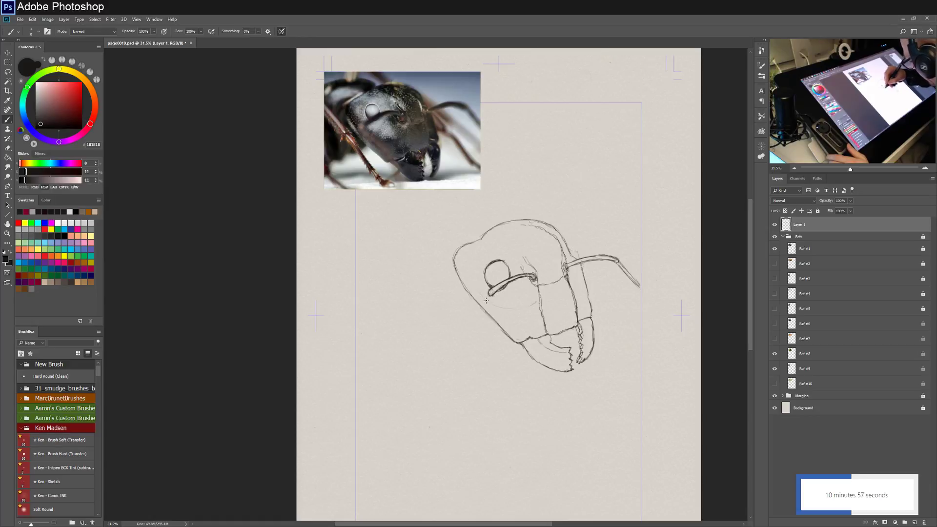
{"action": "left_click_drag", "start_coordinate": [491, 310], "coordinate": [508, 321]}
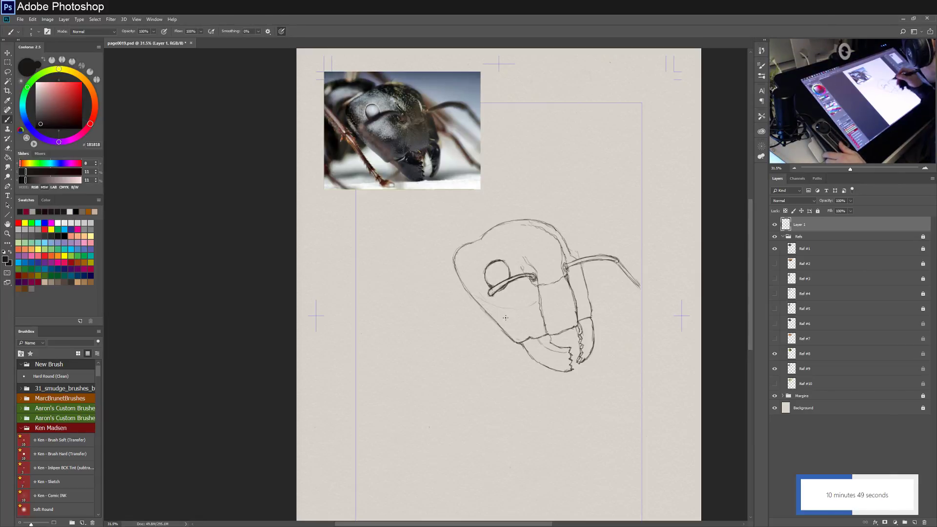
{"action": "left_click_drag", "start_coordinate": [544, 284], "coordinate": [561, 279]}
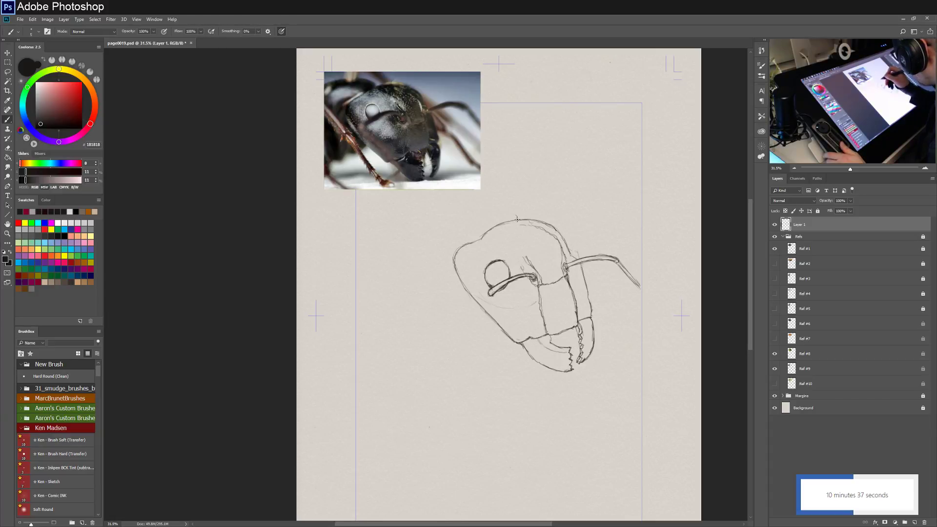
Sketch the curved back of the thorax behind the head and light guide lines for the body.
{"action": "mouse_move", "coordinate": [510, 209]}
{"action": "left_mouse_down"}
{"action": "mouse_move", "coordinate": [517, 217]}
{"action": "mouse_move", "coordinate": [485, 208]}
{"action": "mouse_move", "coordinate": [445, 215]}
{"action": "left_mouse_up"}
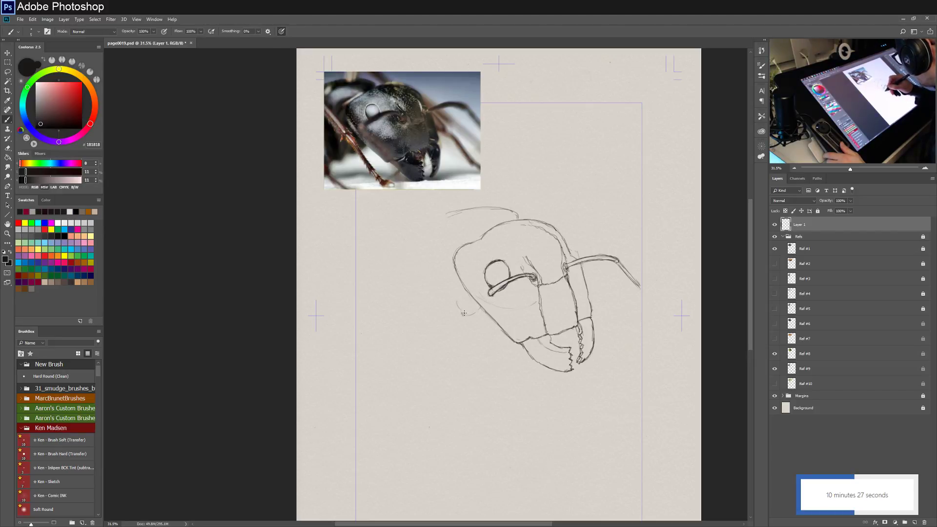
{"action": "mouse_move", "coordinate": [422, 249]}
{"action": "left_mouse_down"}
{"action": "mouse_move", "coordinate": [398, 248]}
{"action": "mouse_move", "coordinate": [458, 210]}
{"action": "mouse_move", "coordinate": [414, 227]}
{"action": "left_mouse_up"}
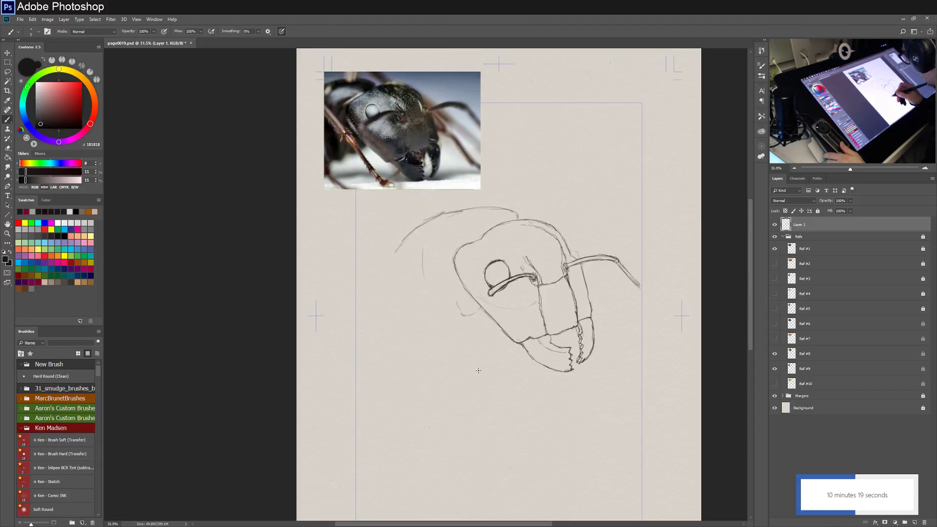
Draw the front leg's small oval foot segment below the head, with a curved claw at its tip.
{"action": "left_click_drag", "start_coordinate": [481, 371], "coordinate": [476, 376]}
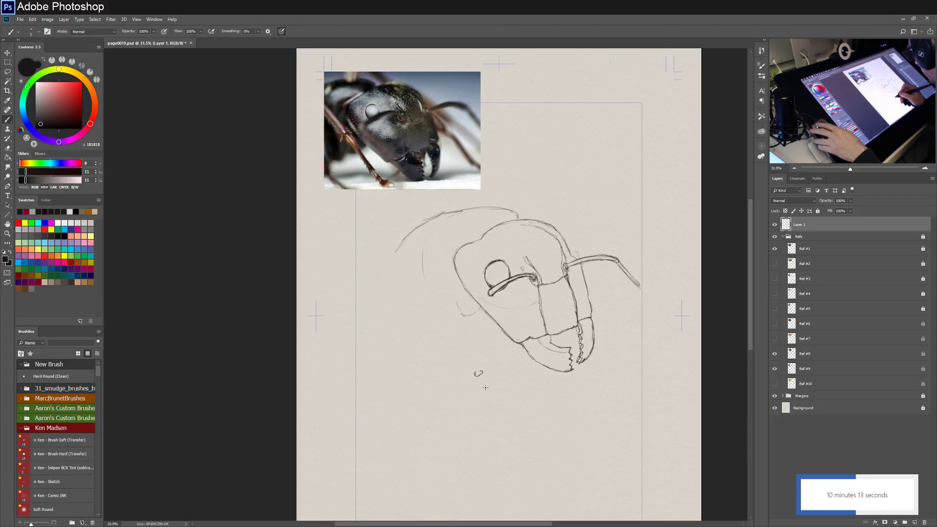
{"action": "key", "text": "ctrl+z"}
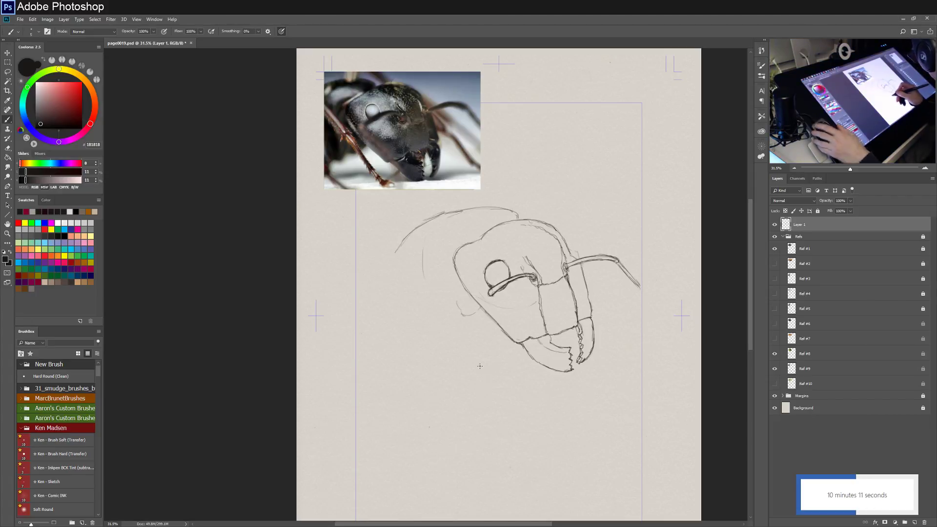
{"action": "mouse_move", "coordinate": [477, 369]}
{"action": "left_mouse_down"}
{"action": "mouse_move", "coordinate": [479, 380]}
{"action": "mouse_move", "coordinate": [467, 382]}
{"action": "left_mouse_up"}
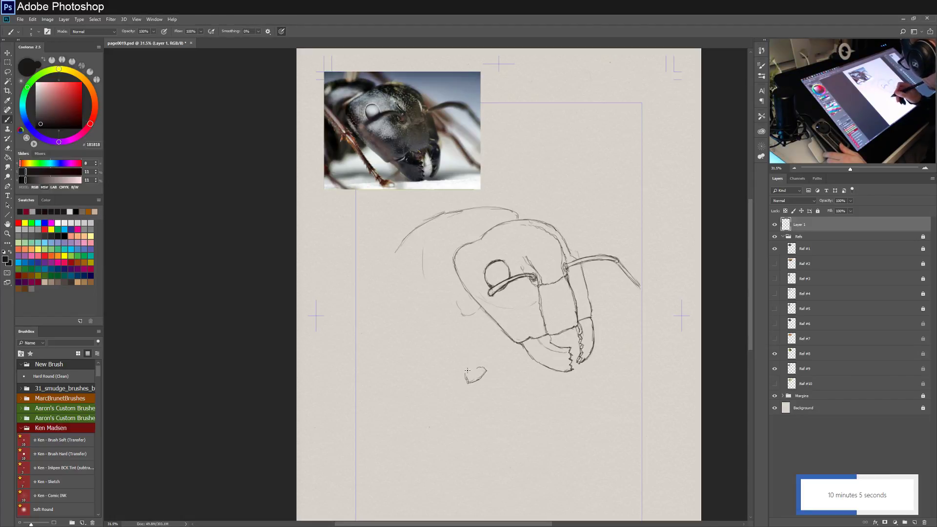
{"action": "left_click_drag", "start_coordinate": [465, 374], "coordinate": [474, 369]}
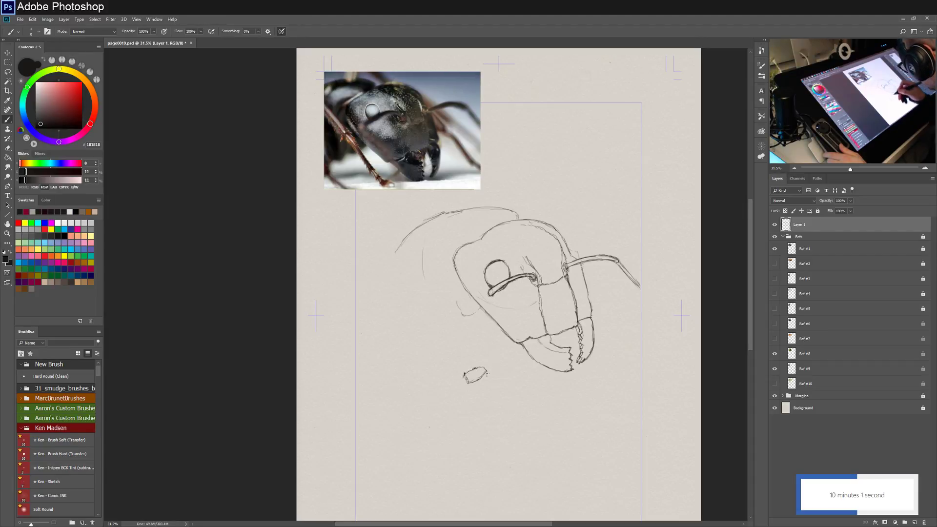
{"action": "left_click_drag", "start_coordinate": [485, 374], "coordinate": [494, 374]}
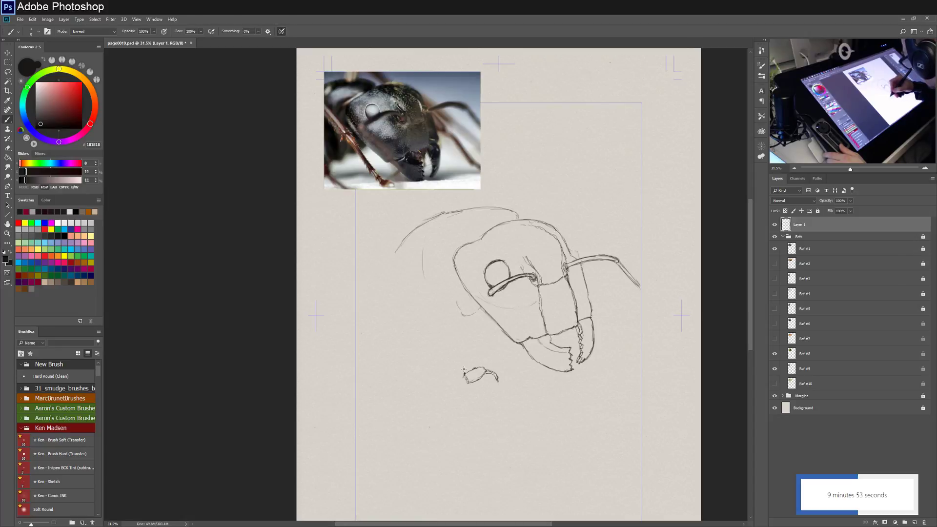
Add the small tapered foot joints above the foot tip and a longer, narrow leg segment rising up and to the left.
{"action": "scroll", "coordinate": [445, 337], "scroll_direction": "down", "scroll_amount": 1}
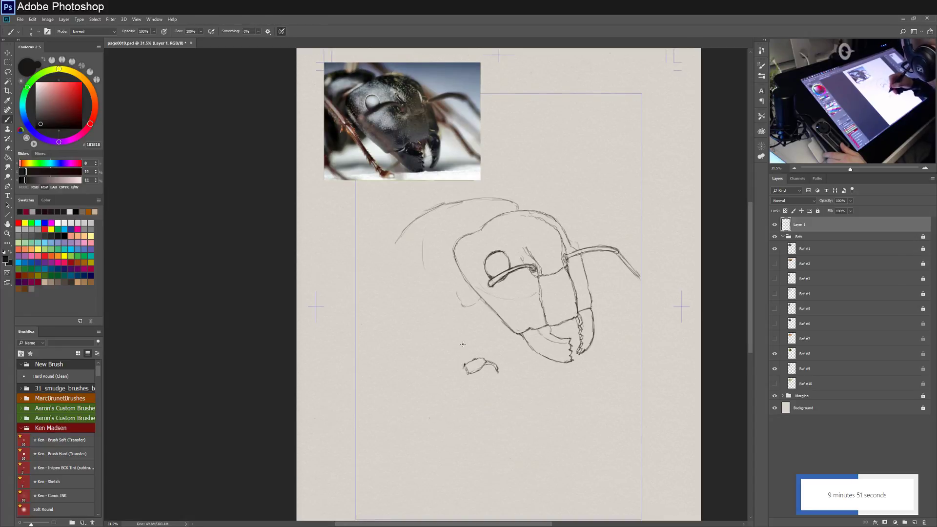
{"action": "left_click_drag", "start_coordinate": [463, 355], "coordinate": [465, 363]}
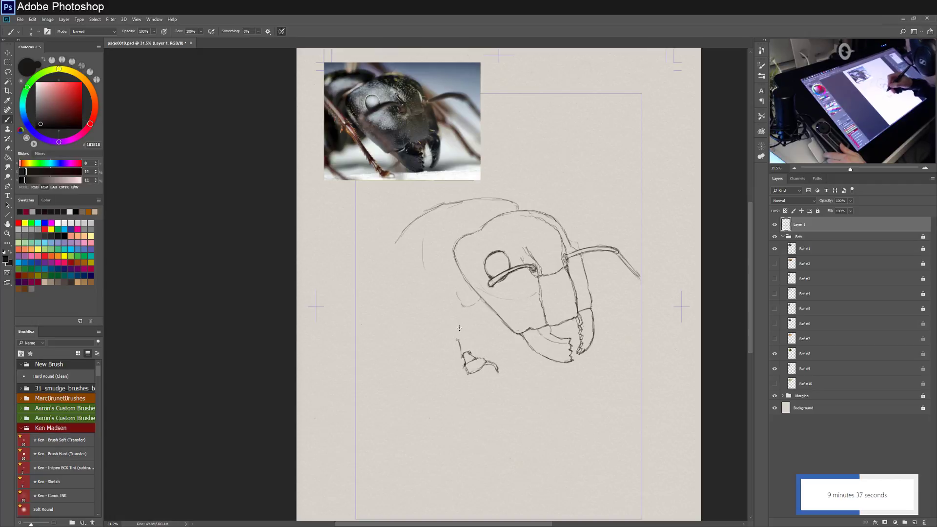
{"action": "key", "text": "ctrl+z"}
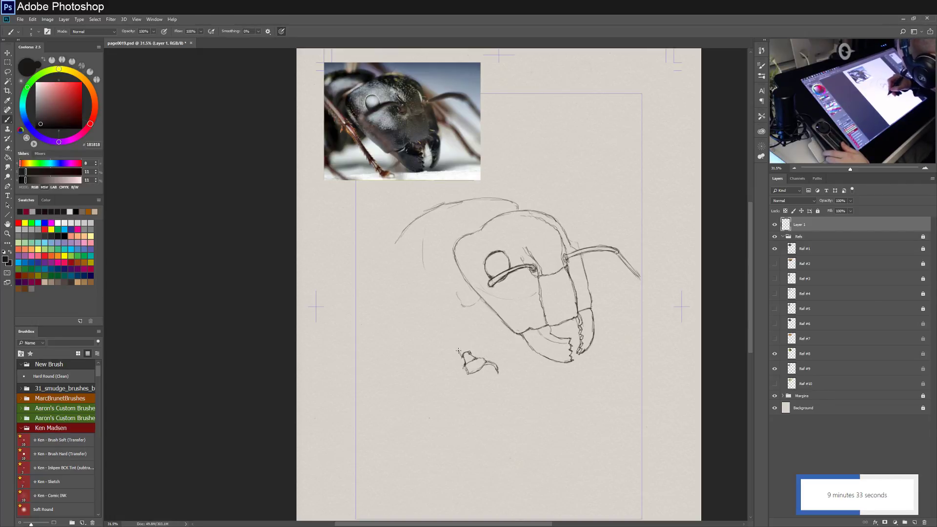
{"action": "left_click_drag", "start_coordinate": [453, 346], "coordinate": [461, 356]}
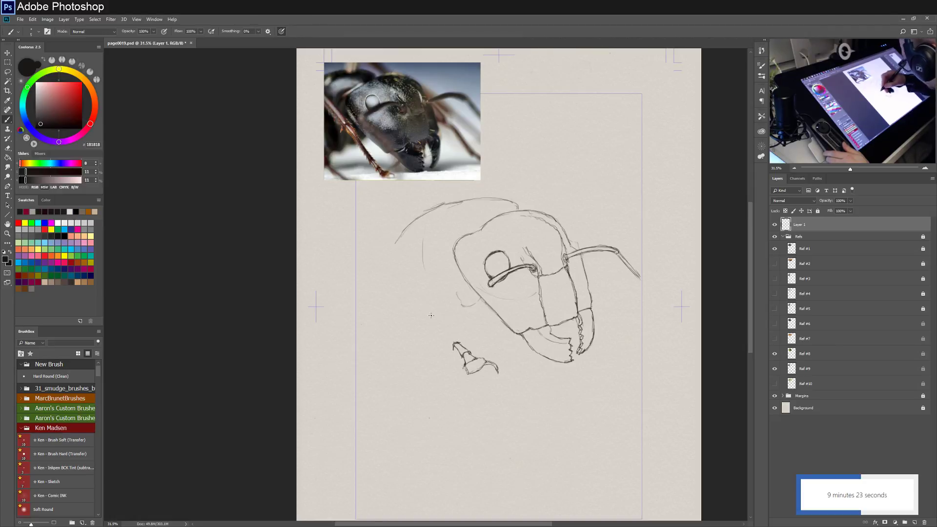
{"action": "mouse_move", "coordinate": [453, 343]}
{"action": "left_mouse_down"}
{"action": "mouse_move", "coordinate": [435, 318]}
{"action": "mouse_move", "coordinate": [457, 340]}
{"action": "mouse_move", "coordinate": [437, 309]}
{"action": "left_mouse_up"}
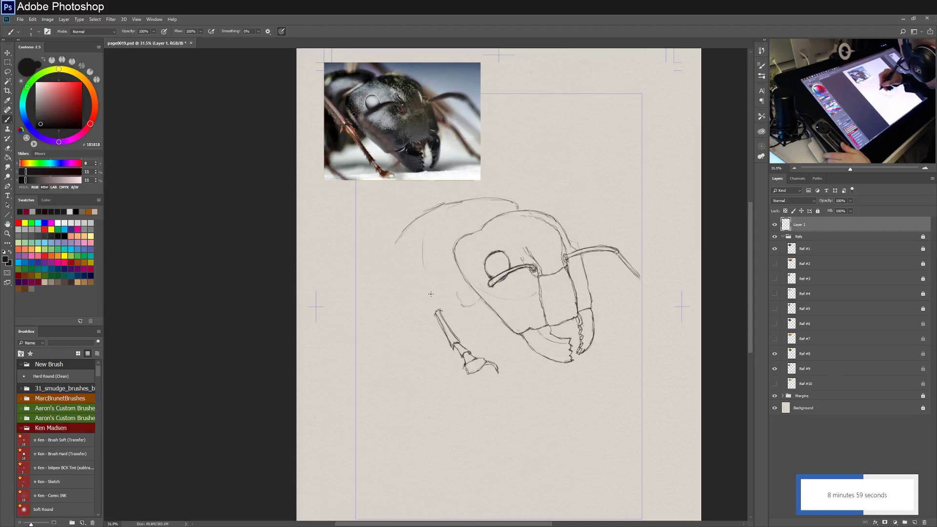
Draw both edges of the front leg's next long segment, rising from the upper foot joint toward the thorax.
{"action": "mouse_move", "coordinate": [414, 274]}
{"action": "left_mouse_down"}
{"action": "mouse_move", "coordinate": [434, 299]}
{"action": "mouse_move", "coordinate": [415, 277]}
{"action": "left_mouse_up"}
{"action": "mouse_move", "coordinate": [438, 307]}
{"action": "left_mouse_down"}
{"action": "mouse_move", "coordinate": [417, 279]}
{"action": "mouse_move", "coordinate": [436, 306]}
{"action": "left_mouse_up"}
{"action": "mouse_move", "coordinate": [399, 264]}
{"action": "left_mouse_down"}
{"action": "mouse_move", "coordinate": [432, 312]}
{"action": "mouse_move", "coordinate": [402, 273]}
{"action": "left_mouse_up"}
{"action": "left_click_drag", "start_coordinate": [429, 313], "coordinate": [445, 331]}
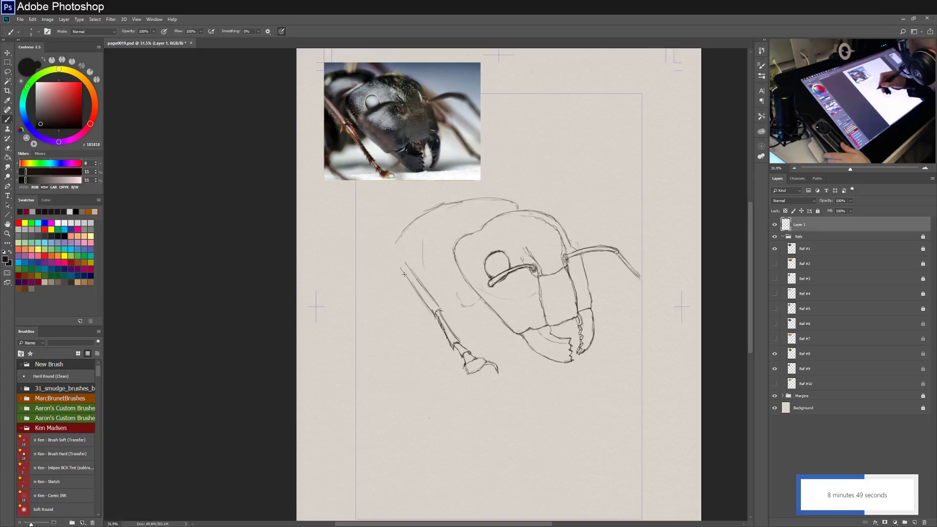
Add short hairs along the front leg's edges and sketch the thin jointed leg on the far side of the head.
{"action": "mouse_move", "coordinate": [402, 272]}
{"action": "left_mouse_down"}
{"action": "mouse_move", "coordinate": [416, 294]}
{"action": "mouse_move", "coordinate": [402, 262]}
{"action": "mouse_move", "coordinate": [465, 363]}
{"action": "mouse_move", "coordinate": [483, 348]}
{"action": "mouse_move", "coordinate": [493, 364]}
{"action": "mouse_move", "coordinate": [468, 369]}
{"action": "left_mouse_up"}
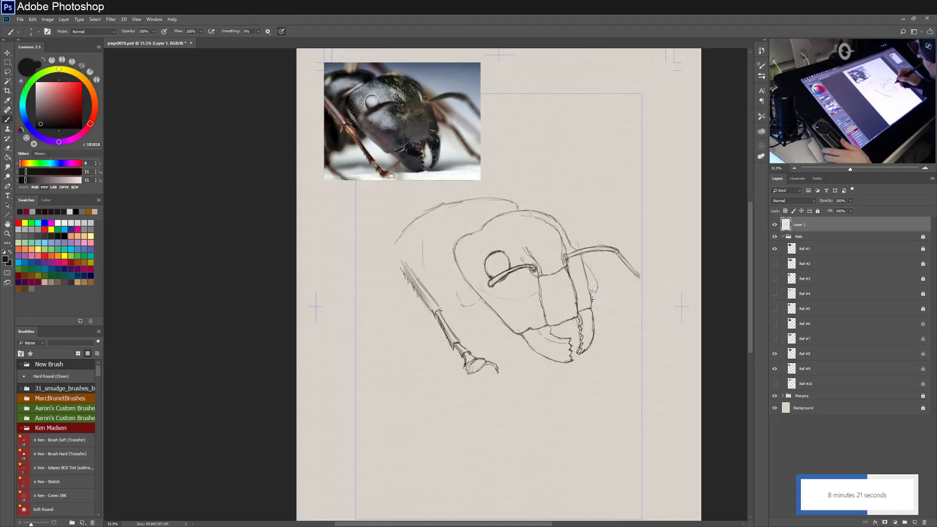
{"action": "left_click_drag", "start_coordinate": [596, 289], "coordinate": [615, 322]}
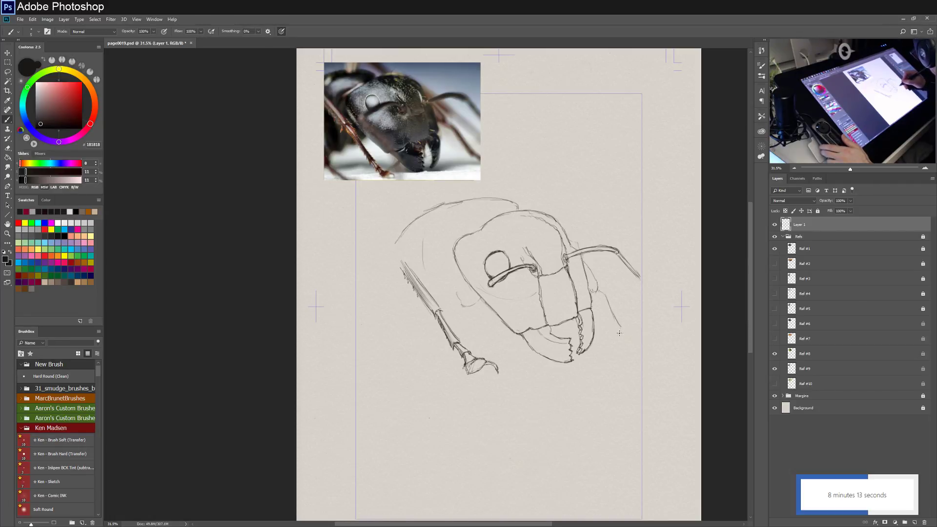
{"action": "mouse_move", "coordinate": [595, 292]}
{"action": "left_mouse_down"}
{"action": "mouse_move", "coordinate": [613, 328]}
{"action": "mouse_move", "coordinate": [610, 317]}
{"action": "mouse_move", "coordinate": [621, 334]}
{"action": "mouse_move", "coordinate": [624, 316]}
{"action": "mouse_move", "coordinate": [631, 335]}
{"action": "left_mouse_up"}
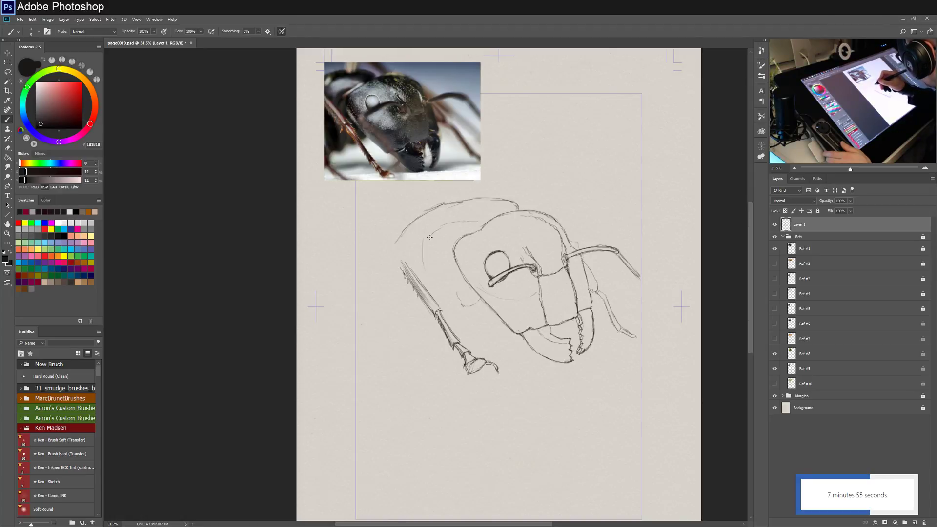
Sketch the thorax's inner contours and underside behind the head, and reinforce the back outline of the head.
{"action": "left_click_drag", "start_coordinate": [455, 246], "coordinate": [433, 241]}
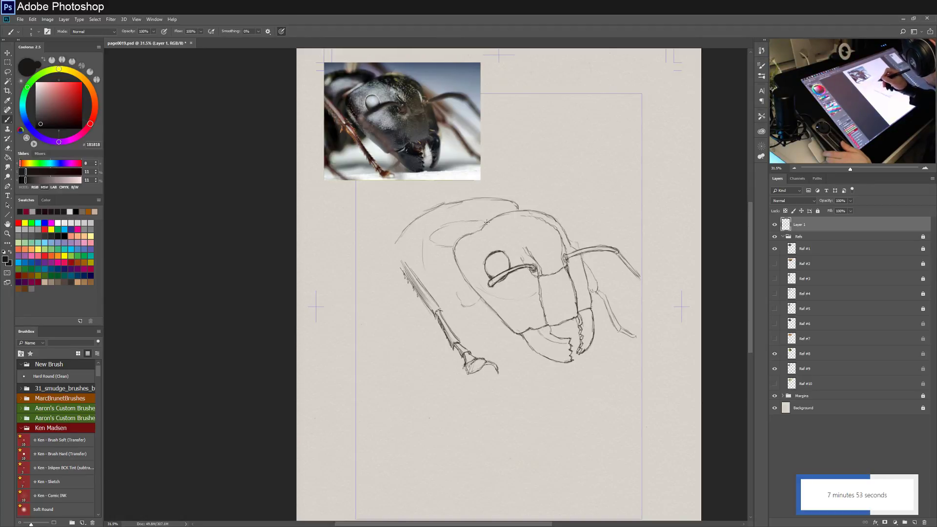
{"action": "left_click_drag", "start_coordinate": [433, 236], "coordinate": [427, 250]}
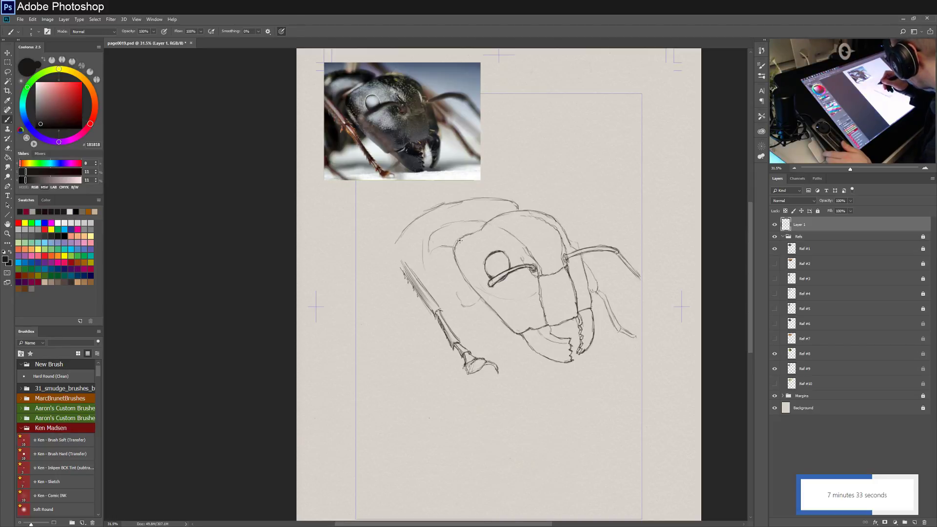
{"action": "mouse_move", "coordinate": [471, 233]}
{"action": "left_mouse_down"}
{"action": "mouse_move", "coordinate": [513, 211]}
{"action": "mouse_move", "coordinate": [502, 214]}
{"action": "left_mouse_up"}
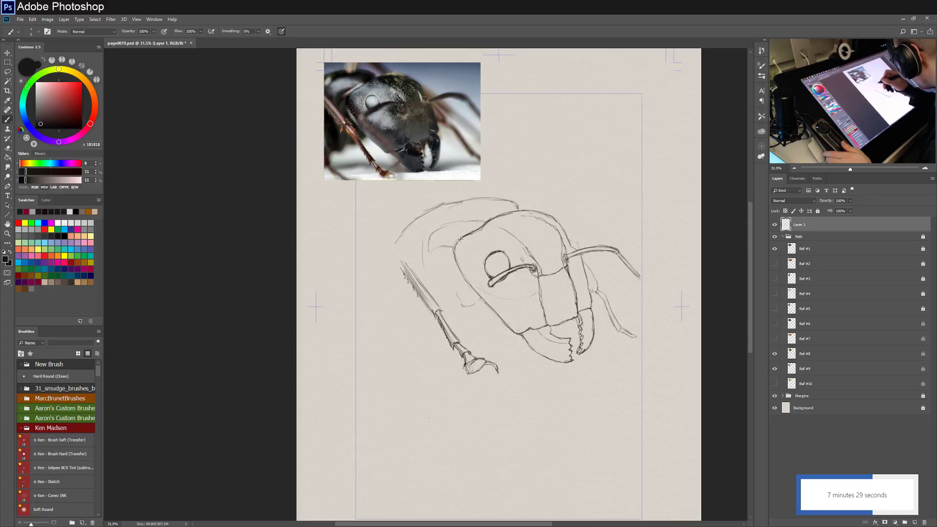
{"action": "left_click_drag", "start_coordinate": [455, 251], "coordinate": [461, 271]}
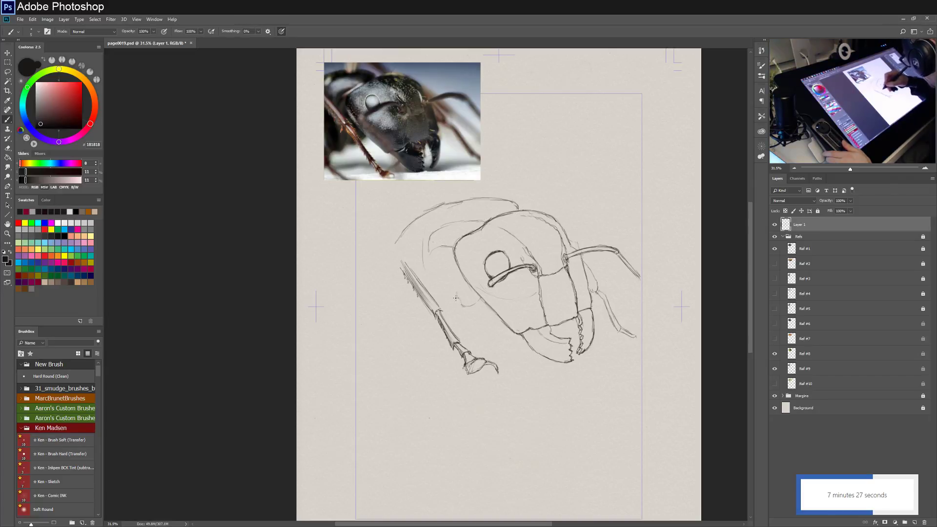
{"action": "mouse_move", "coordinate": [465, 306]}
{"action": "left_mouse_down"}
{"action": "mouse_move", "coordinate": [481, 301]}
{"action": "mouse_move", "coordinate": [448, 289]}
{"action": "mouse_move", "coordinate": [445, 305]}
{"action": "left_mouse_up"}
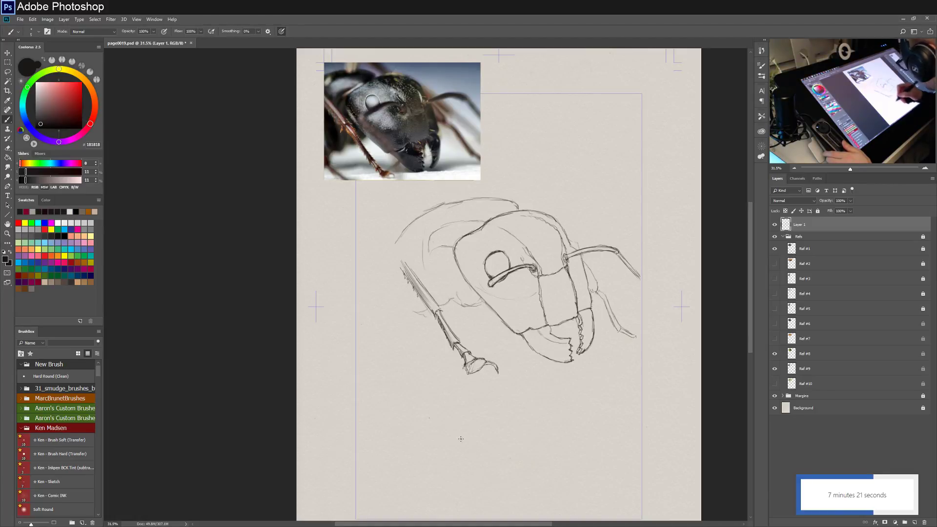
Lightly sketch the second leg beside the front leg and add short bristles along the mouth edge above the mandibles.
{"action": "left_click_drag", "start_coordinate": [416, 326], "coordinate": [414, 320]}
{"action": "mouse_move", "coordinate": [437, 354]}
{"action": "left_mouse_down"}
{"action": "mouse_move", "coordinate": [411, 325]}
{"action": "mouse_move", "coordinate": [434, 353]}
{"action": "left_mouse_up"}
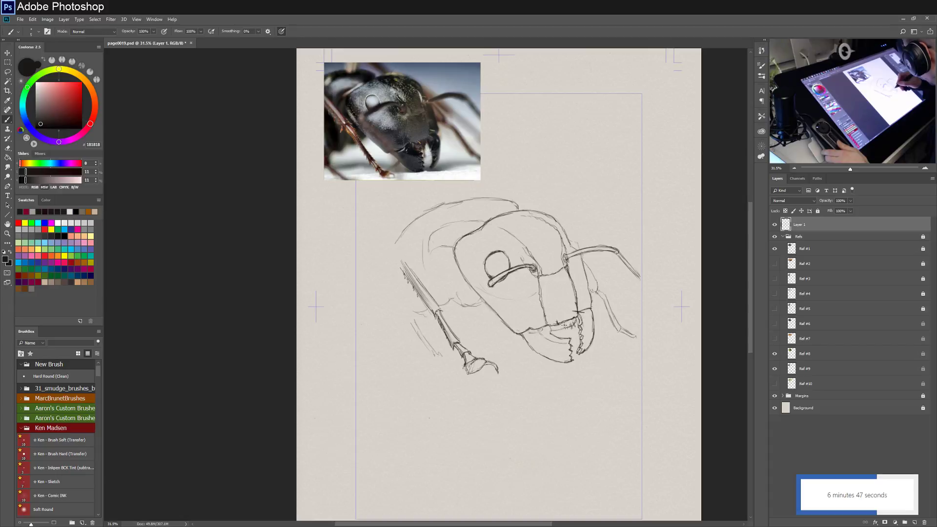
{"action": "left_click_drag", "start_coordinate": [554, 332], "coordinate": [564, 325]}
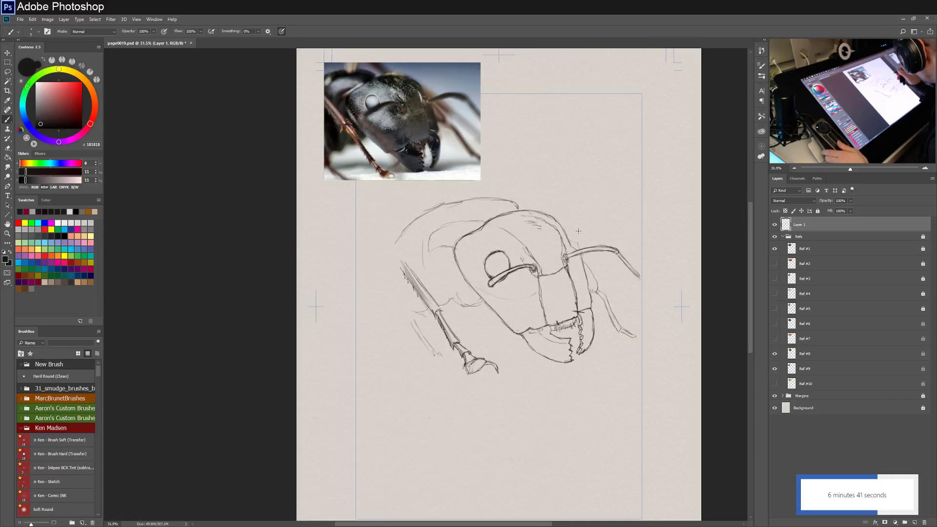
Shade the back of the head and the cheek below the near antenna with fine parallel hatching.
{"action": "scroll", "coordinate": [533, 222], "scroll_direction": "up", "scroll_amount": 1}
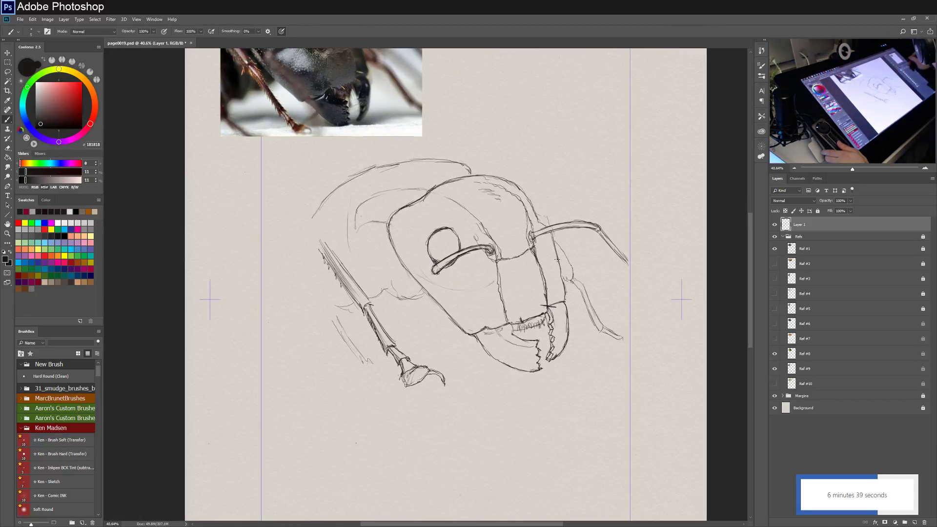
{"action": "left_click", "coordinate": [794, 168]}
{"action": "left_click", "coordinate": [794, 169]}
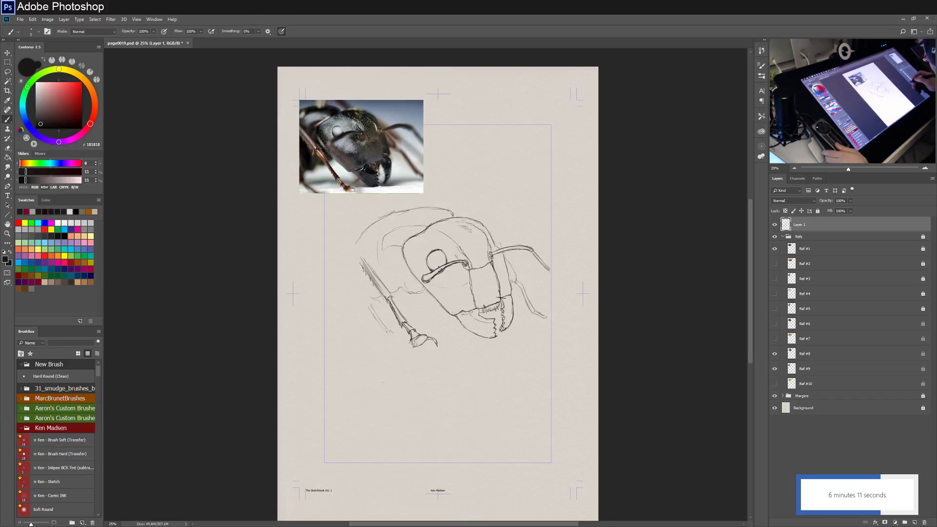
{"action": "left_click_drag", "start_coordinate": [451, 261], "coordinate": [468, 264]}
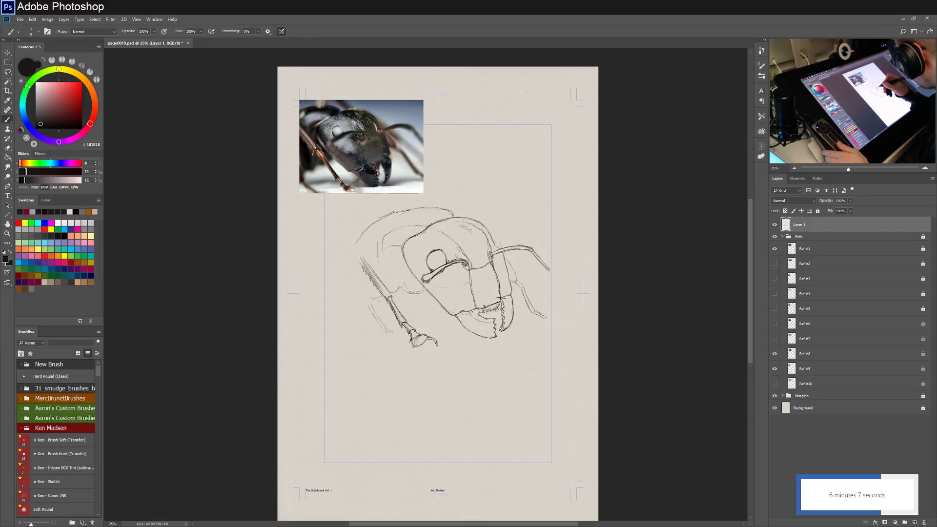
{"action": "key", "text": "ctrl+z"}
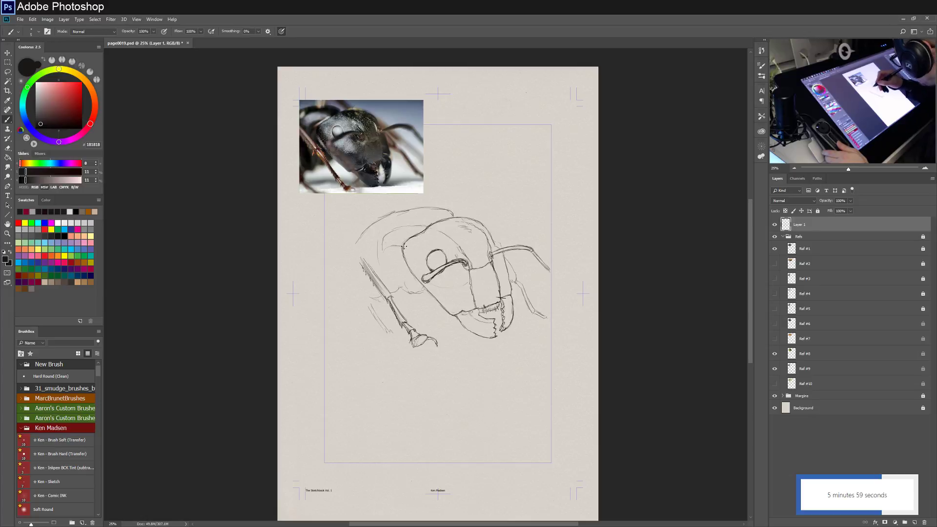
{"action": "left_click_drag", "start_coordinate": [408, 250], "coordinate": [412, 265]}
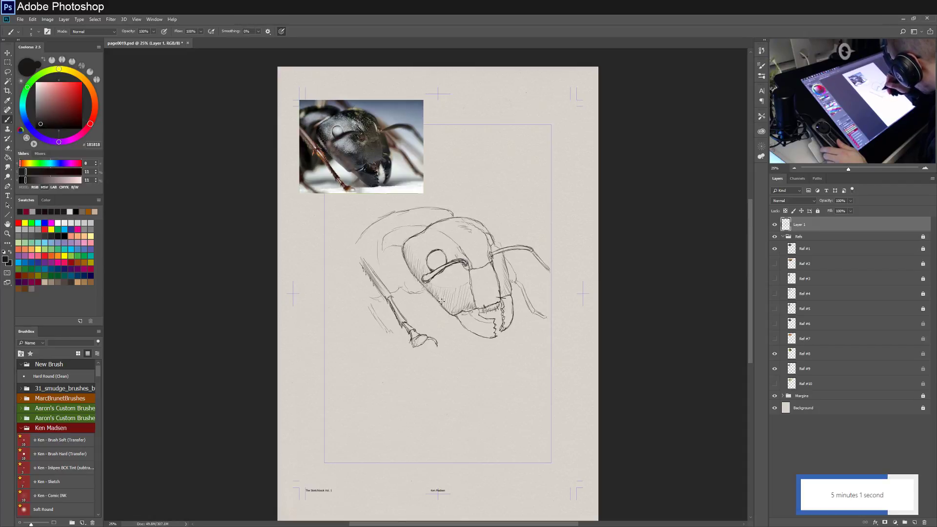
{"action": "left_click_drag", "start_coordinate": [449, 307], "coordinate": [460, 310]}
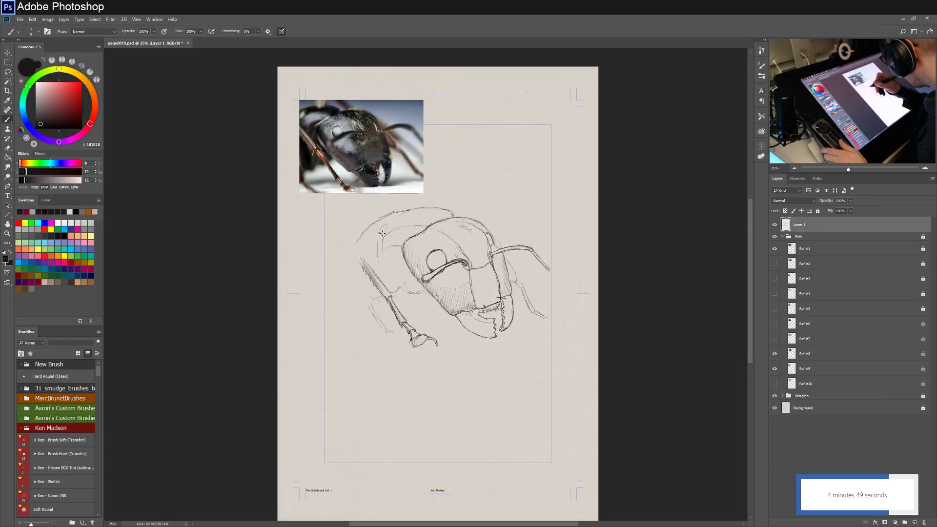
Fill the thorax and the area behind the front leg with diagonal hatching, and reinforce the leg edges there.
{"action": "mouse_move", "coordinate": [376, 223]}
{"action": "left_mouse_down"}
{"action": "mouse_move", "coordinate": [356, 244]}
{"action": "mouse_move", "coordinate": [367, 251]}
{"action": "left_mouse_up"}
{"action": "mouse_move", "coordinate": [371, 250]}
{"action": "left_mouse_down"}
{"action": "mouse_move", "coordinate": [384, 235]}
{"action": "mouse_move", "coordinate": [372, 261]}
{"action": "mouse_move", "coordinate": [392, 242]}
{"action": "mouse_move", "coordinate": [375, 266]}
{"action": "mouse_move", "coordinate": [405, 248]}
{"action": "mouse_move", "coordinate": [380, 272]}
{"action": "mouse_move", "coordinate": [400, 260]}
{"action": "mouse_move", "coordinate": [387, 280]}
{"action": "mouse_move", "coordinate": [412, 267]}
{"action": "mouse_move", "coordinate": [386, 291]}
{"action": "mouse_move", "coordinate": [419, 272]}
{"action": "mouse_move", "coordinate": [412, 295]}
{"action": "left_mouse_up"}
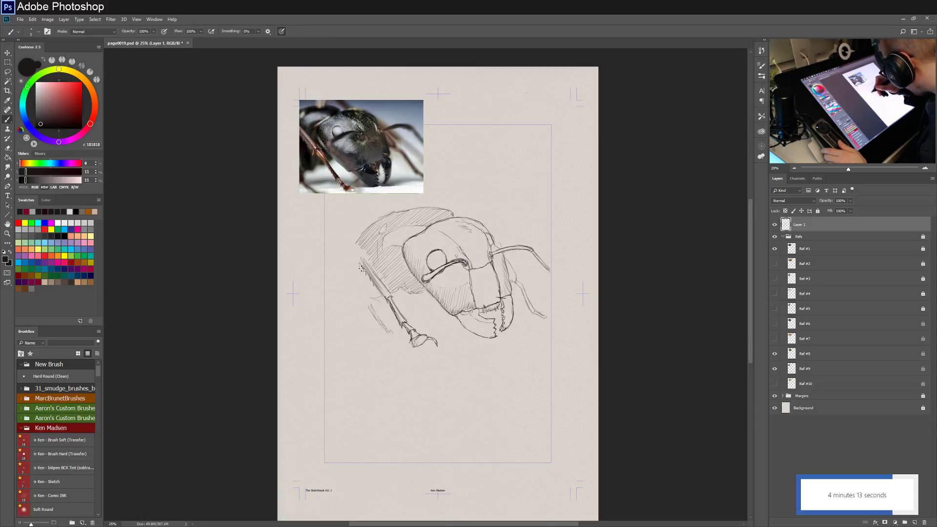
{"action": "left_click_drag", "start_coordinate": [362, 266], "coordinate": [365, 289]}
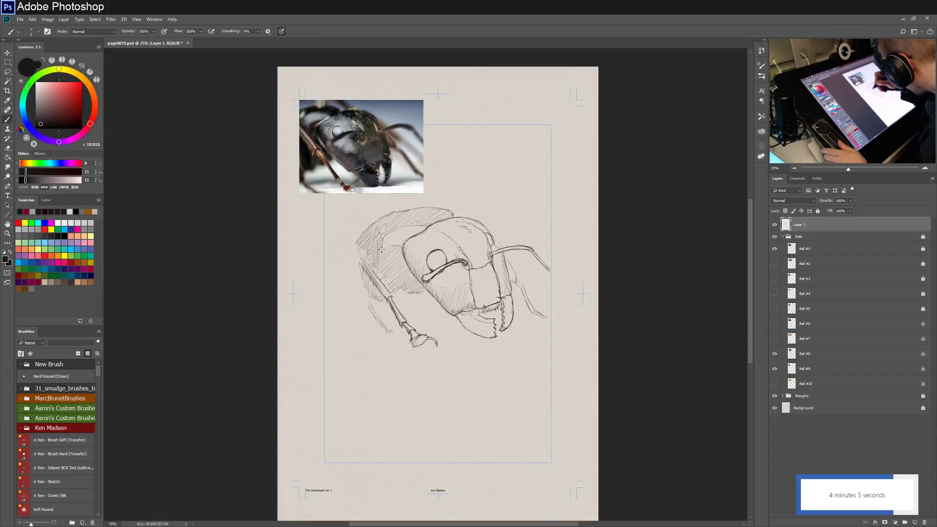
{"action": "mouse_move", "coordinate": [397, 254]}
{"action": "left_mouse_down"}
{"action": "mouse_move", "coordinate": [394, 281]}
{"action": "mouse_move", "coordinate": [415, 289]}
{"action": "mouse_move", "coordinate": [418, 281]}
{"action": "left_mouse_up"}
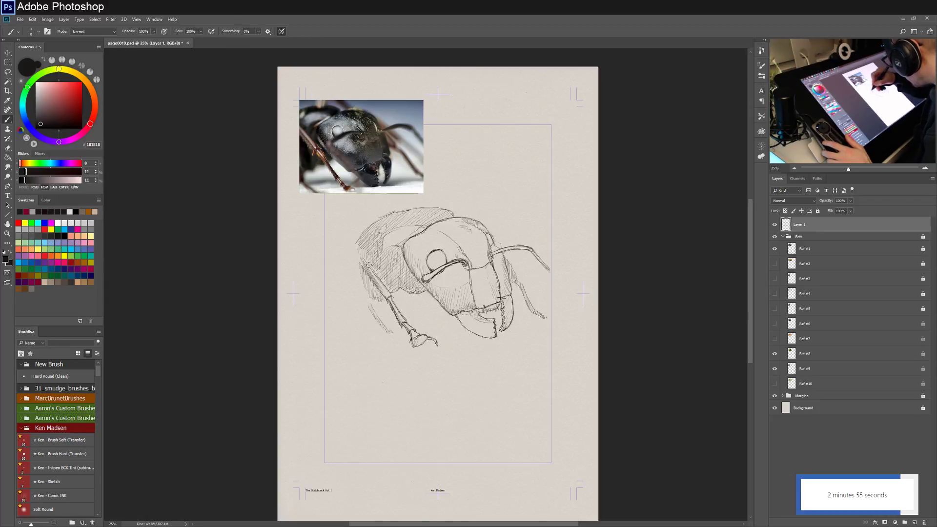
{"action": "left_click_drag", "start_coordinate": [357, 257], "coordinate": [393, 298]}
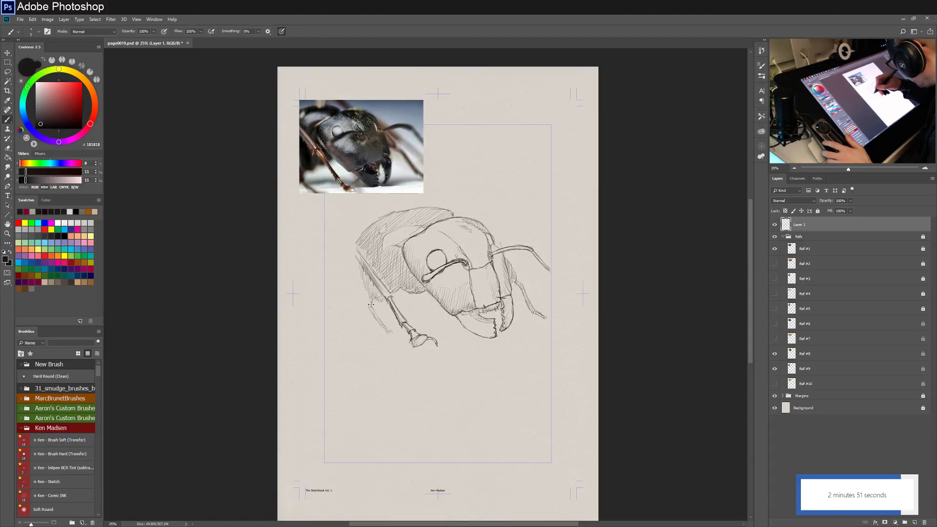
{"action": "left_click_drag", "start_coordinate": [361, 273], "coordinate": [372, 304]}
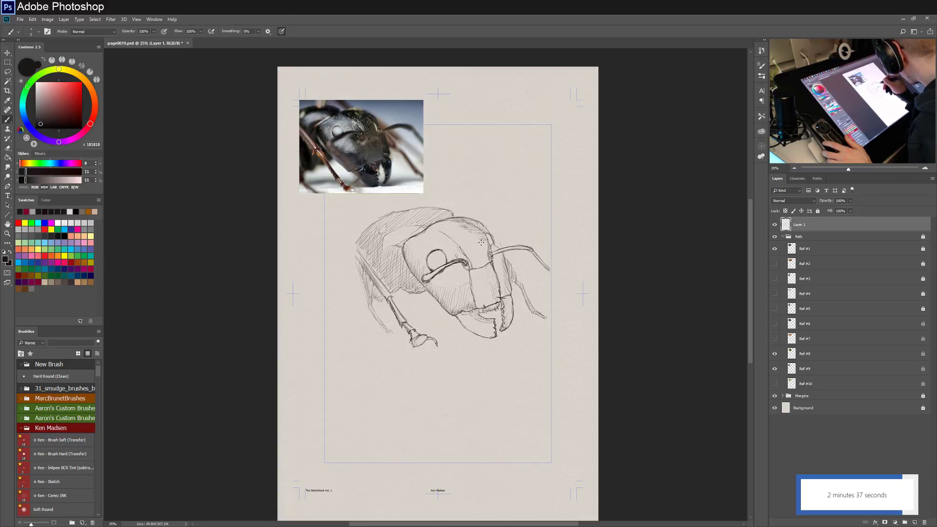
Shade the far upper edge of the head and the round eye, and add fine hairs along the crown.
{"action": "left_click_drag", "start_coordinate": [489, 226], "coordinate": [488, 235]}
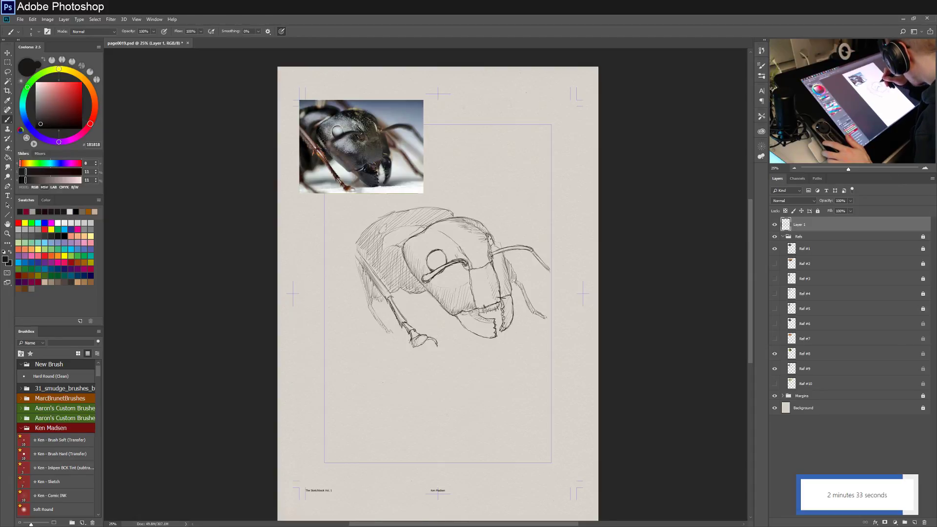
{"action": "left_click_drag", "start_coordinate": [492, 241], "coordinate": [493, 235]}
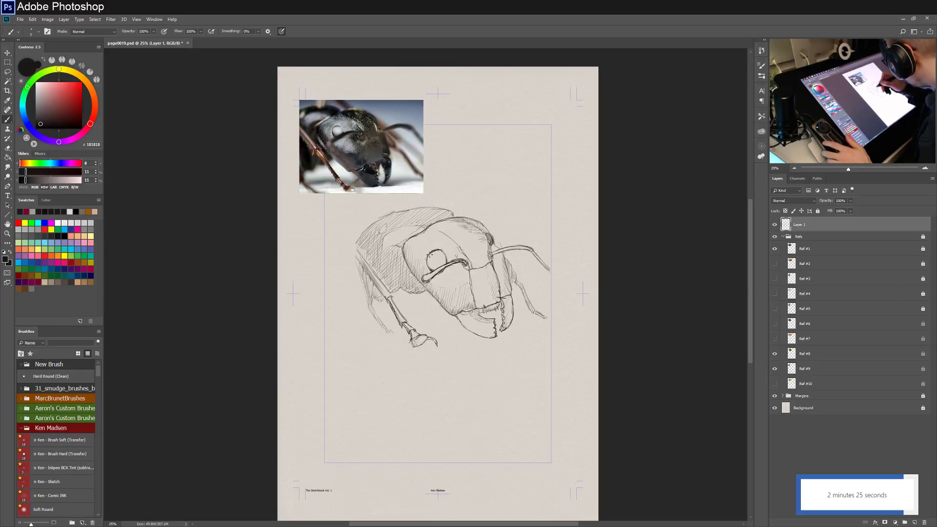
{"action": "left_click_drag", "start_coordinate": [431, 265], "coordinate": [433, 269]}
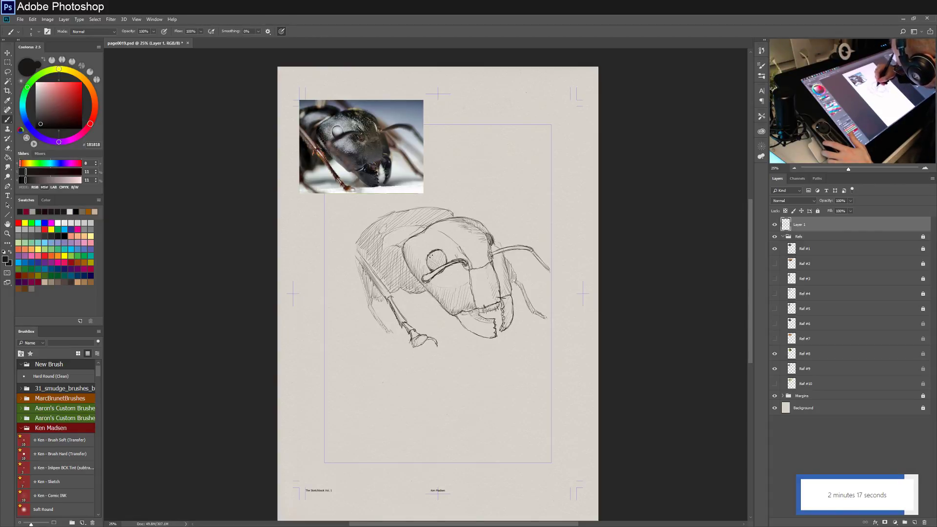
{"action": "left_click_drag", "start_coordinate": [443, 257], "coordinate": [440, 250]}
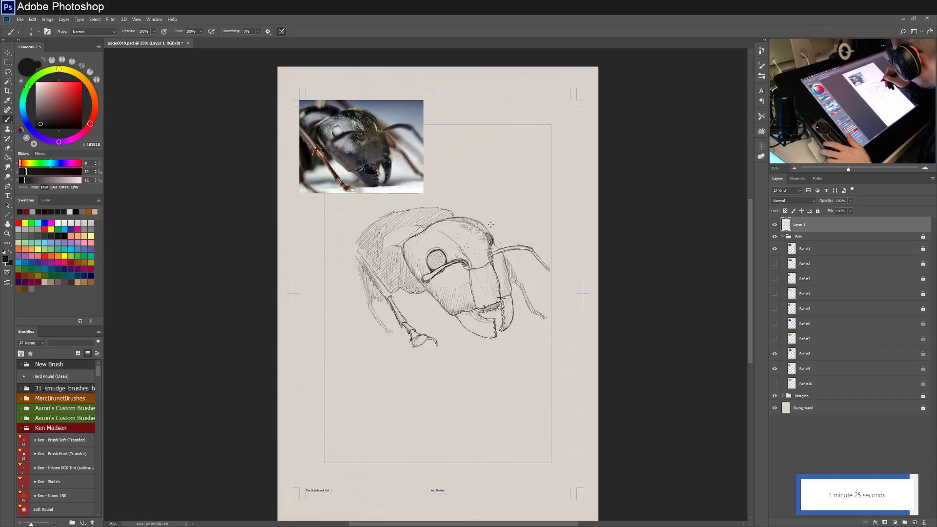
{"action": "left_click_drag", "start_coordinate": [453, 224], "coordinate": [471, 209]}
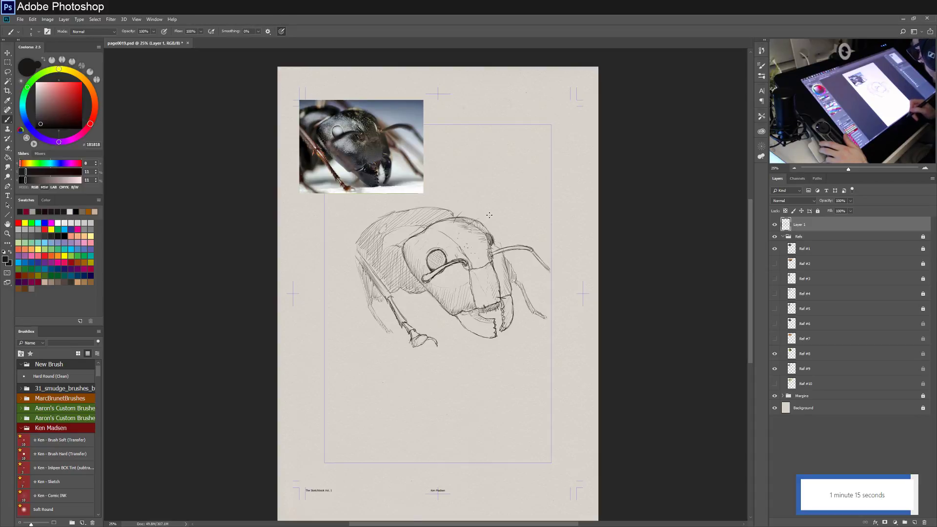
Darken the edges of the front leg's upper segment and the lower outline of the head down to the jaw.
{"action": "left_click_drag", "start_coordinate": [365, 271], "coordinate": [374, 282]}
{"action": "left_click_drag", "start_coordinate": [355, 247], "coordinate": [392, 297]}
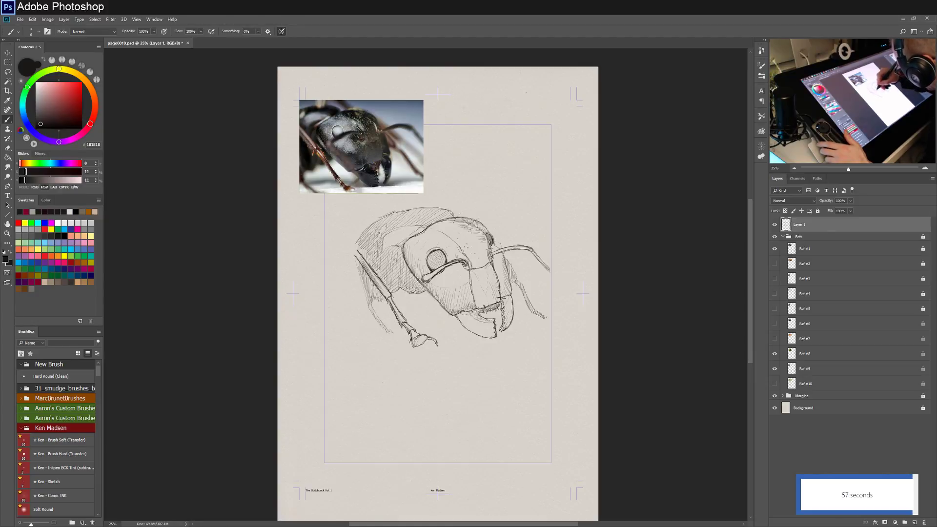
{"action": "left_click_drag", "start_coordinate": [442, 306], "coordinate": [422, 286]}
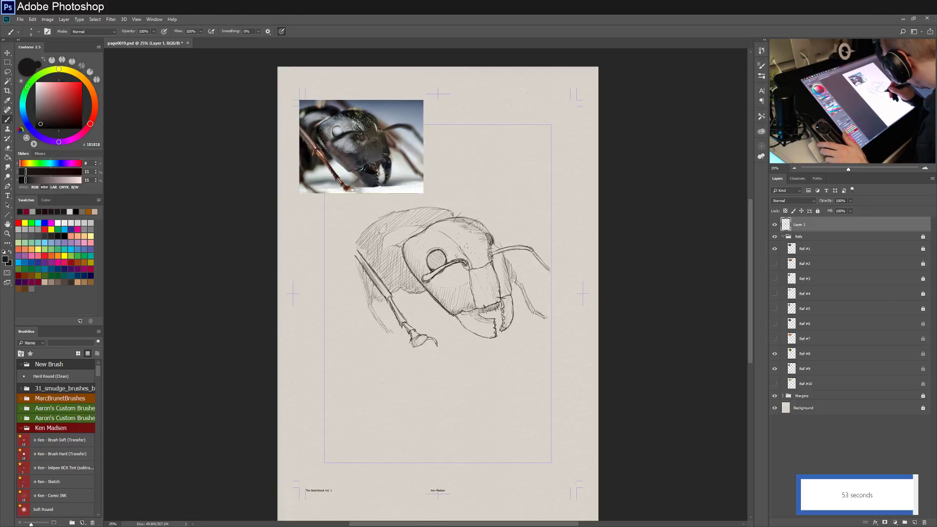
{"action": "left_click_drag", "start_coordinate": [463, 311], "coordinate": [454, 317]}
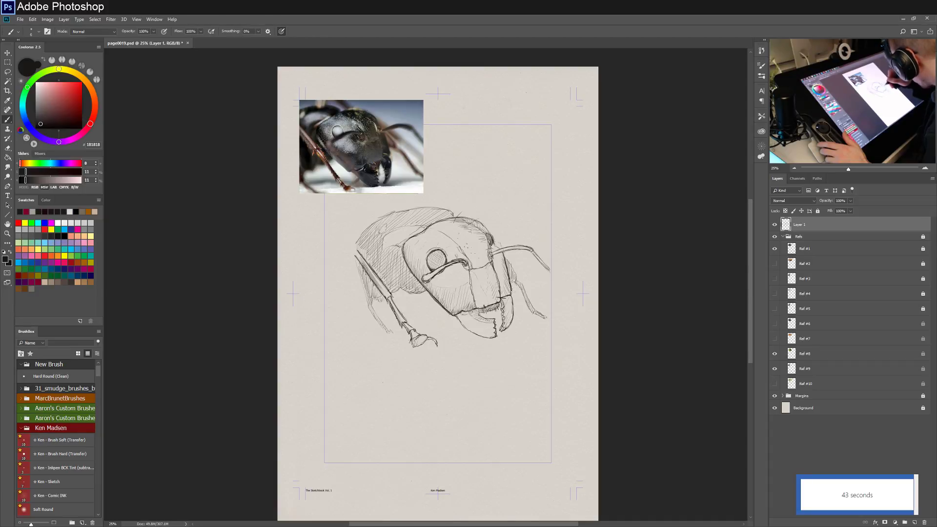
Hatch the narrow far side of the face, and darken the near mandible's lower edge and the far antenna's outline.
{"action": "left_click_drag", "start_coordinate": [507, 268], "coordinate": [503, 294]}
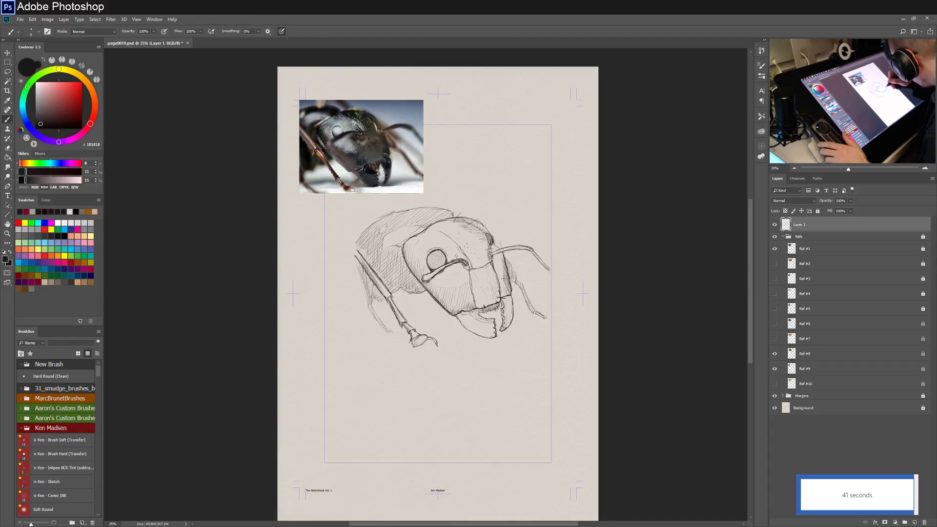
{"action": "left_click_drag", "start_coordinate": [506, 253], "coordinate": [502, 291]}
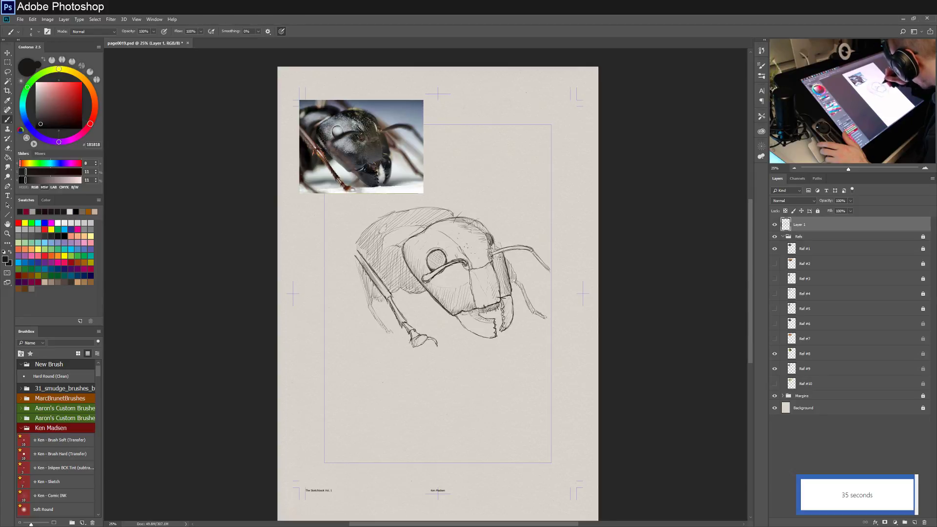
{"action": "mouse_move", "coordinate": [504, 261]}
{"action": "left_mouse_down"}
{"action": "mouse_move", "coordinate": [492, 268]}
{"action": "mouse_move", "coordinate": [500, 293]}
{"action": "left_mouse_up"}
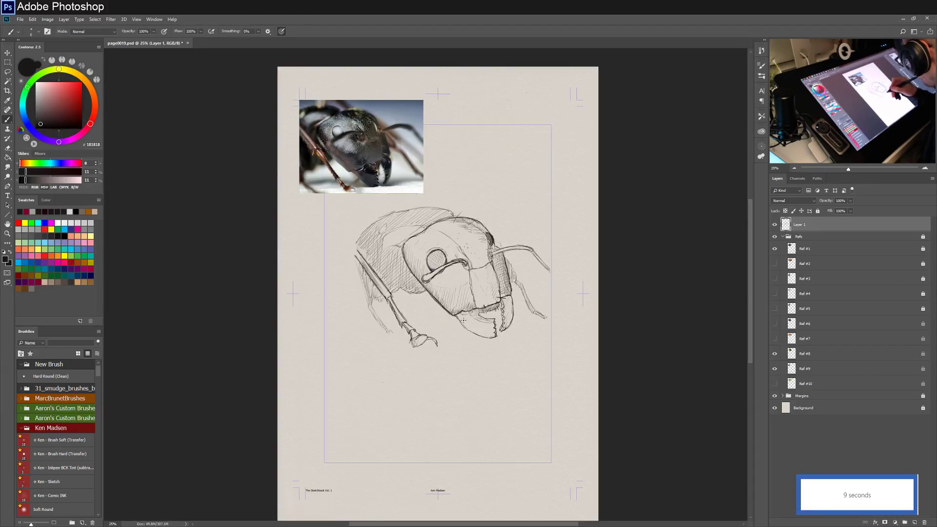
{"action": "left_click_drag", "start_coordinate": [469, 330], "coordinate": [496, 339]}
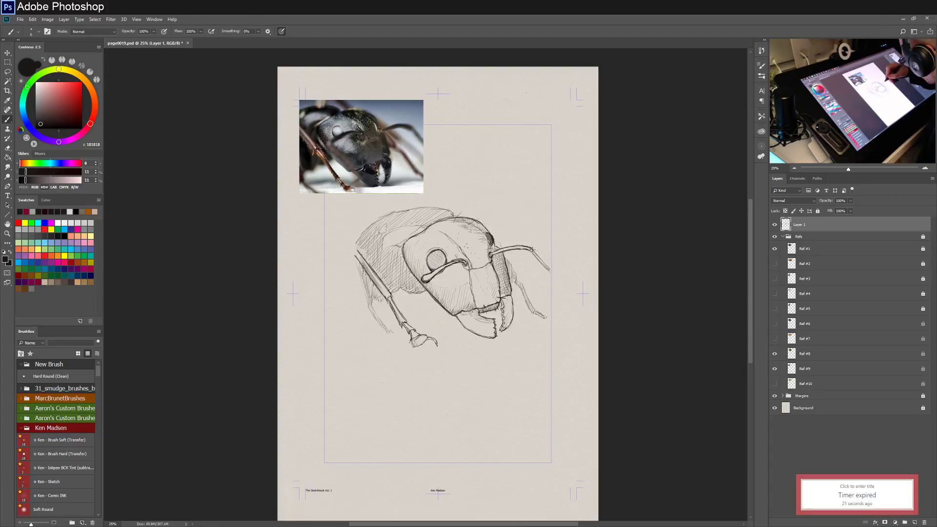
{"action": "left_click_drag", "start_coordinate": [540, 257], "coordinate": [550, 272]}
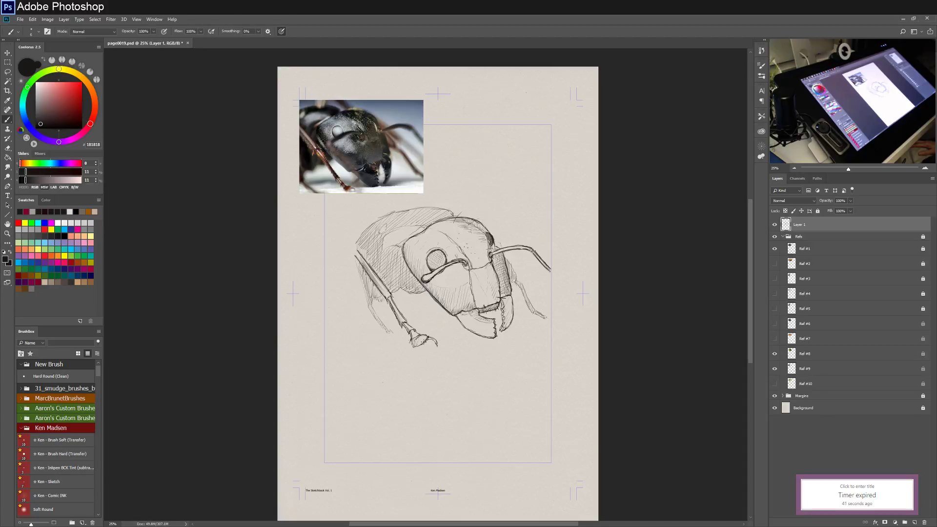
Hide the finished ant drawing on Layer 1 and the Ref #1 photo.
{"action": "left_click", "coordinate": [775, 225]}
{"action": "left_click", "coordinate": [774, 249]}
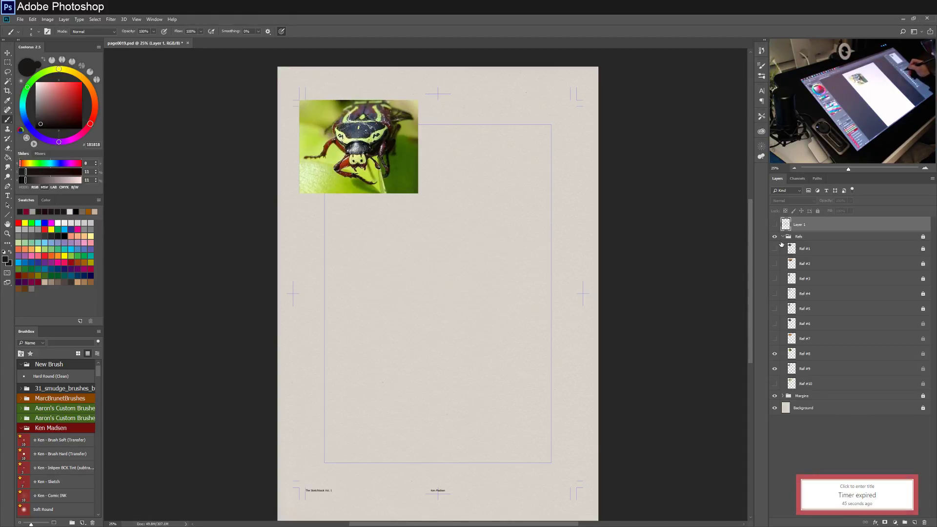
Hide the Ref #8 and Ref #9 photos and show the Ref #2 horned beetle photo.
{"action": "left_click", "coordinate": [774, 353]}
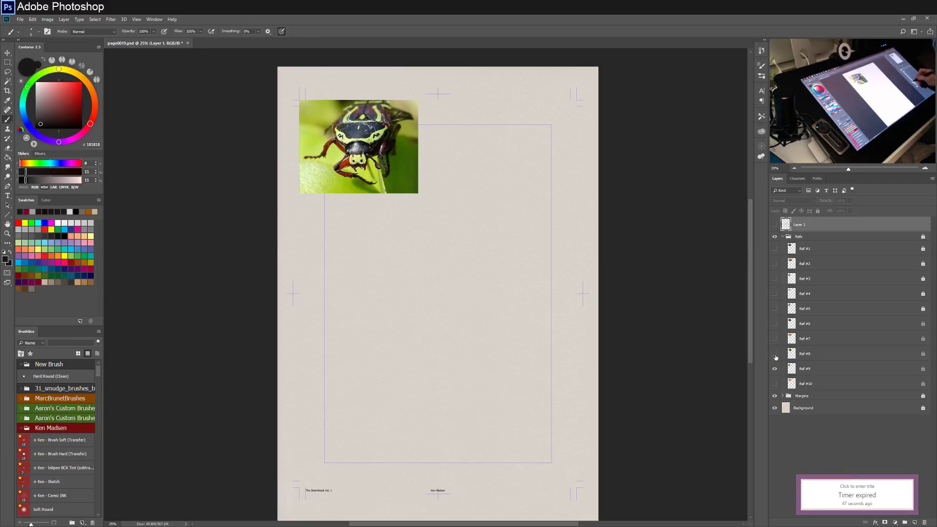
{"action": "left_click", "coordinate": [774, 368]}
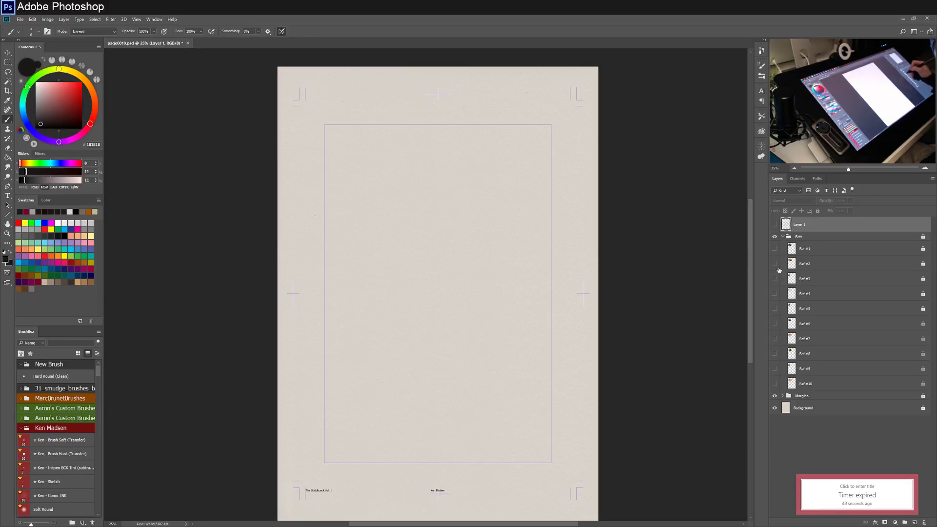
{"action": "left_click", "coordinate": [775, 264]}
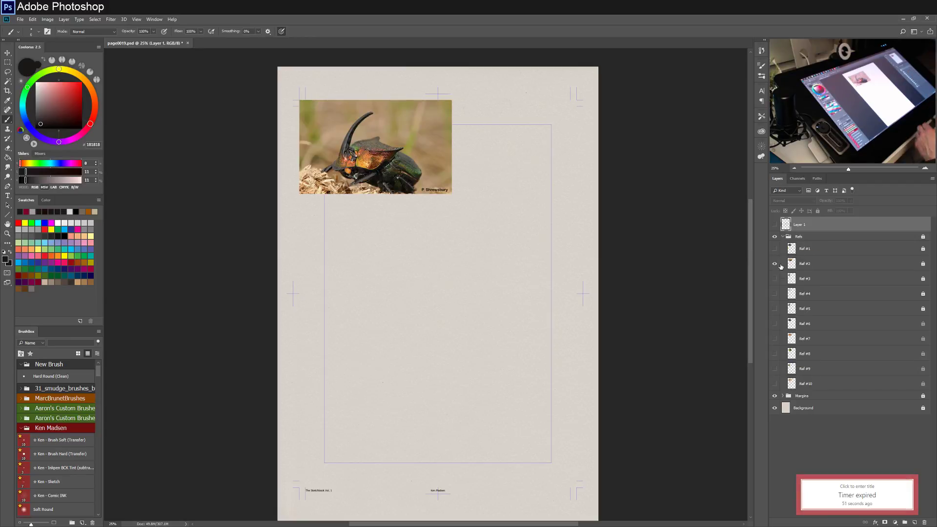
Add a new layer above Layer 1 for the beetle drawing and restart the timer at 20 minutes.
{"action": "left_click", "coordinate": [915, 523]}
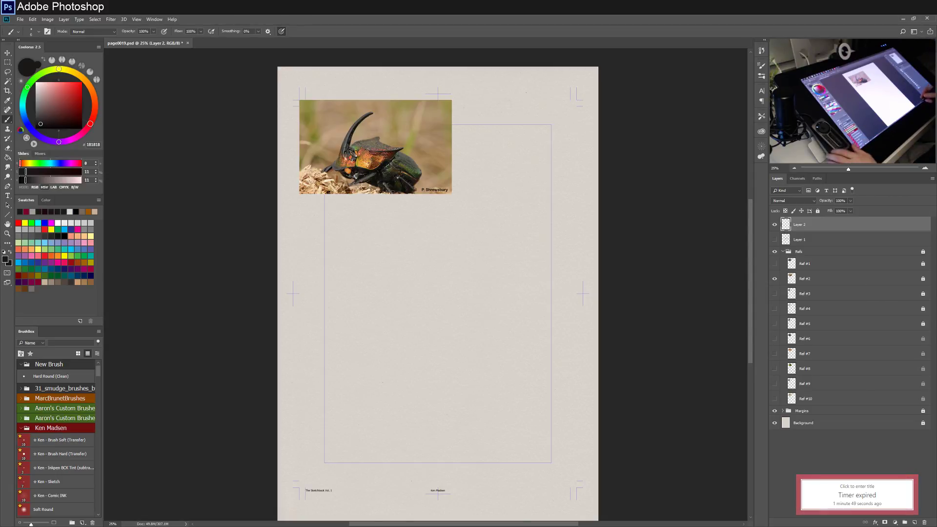
{"action": "left_click", "coordinate": [925, 169]}
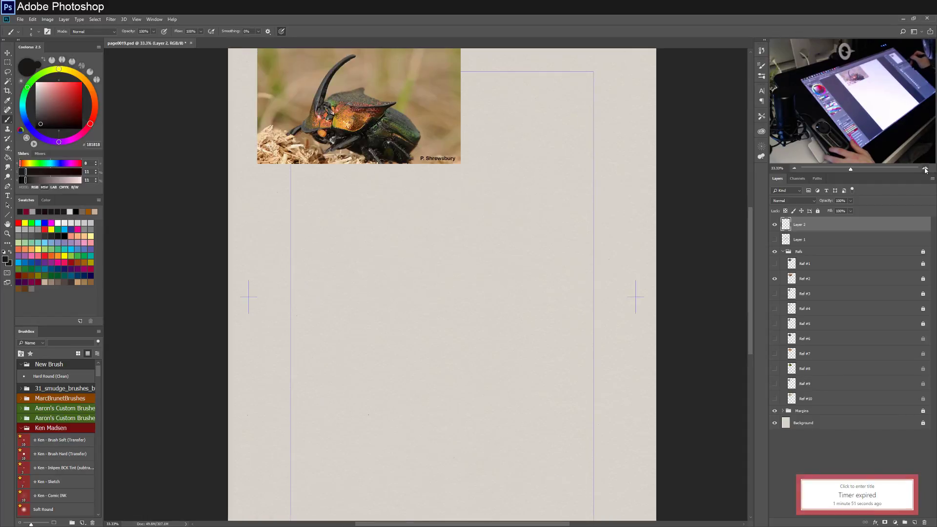
{"action": "left_click", "coordinate": [924, 168]}
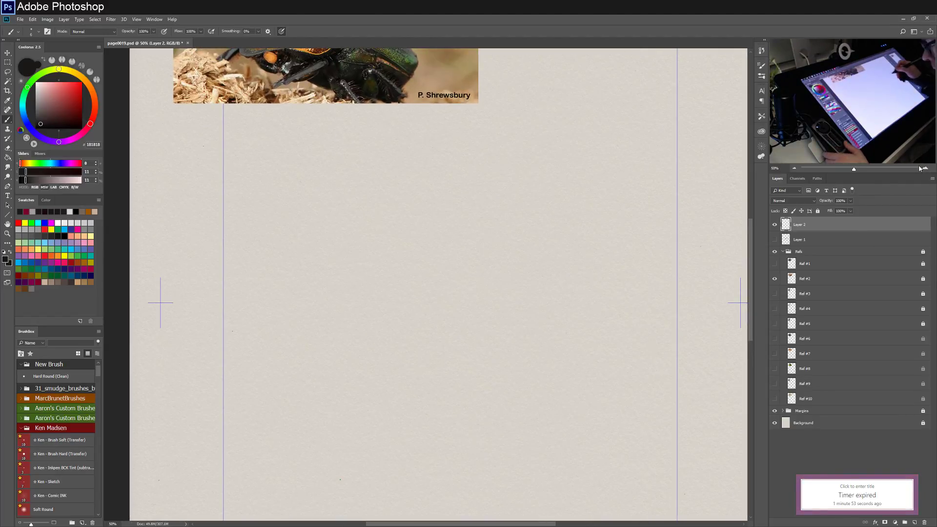
{"action": "left_click_drag", "start_coordinate": [577, 173], "coordinate": [576, 330]}
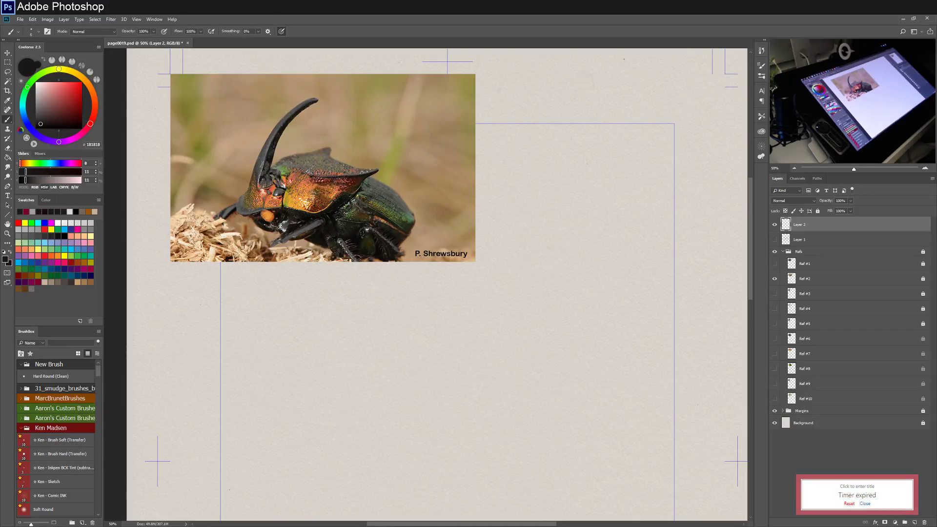
{"action": "left_click", "coordinate": [849, 503]}
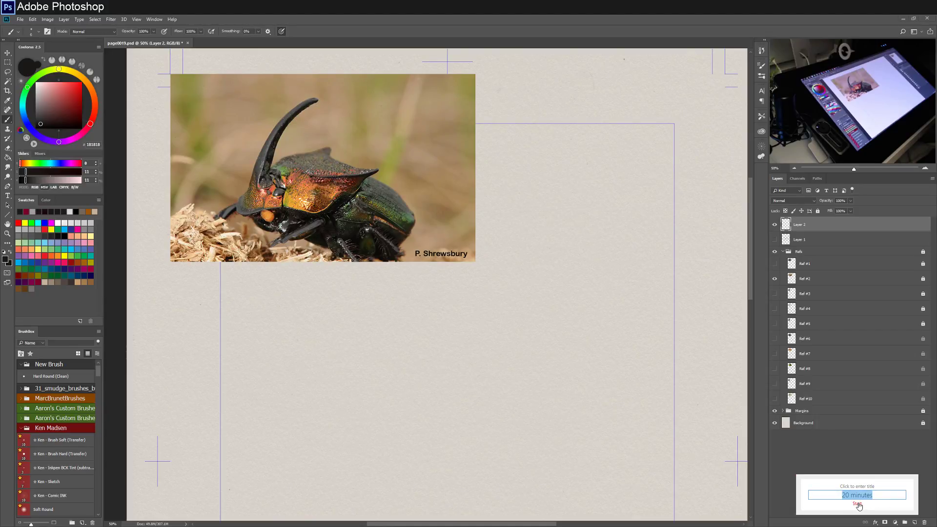
{"action": "left_click", "coordinate": [858, 504]}
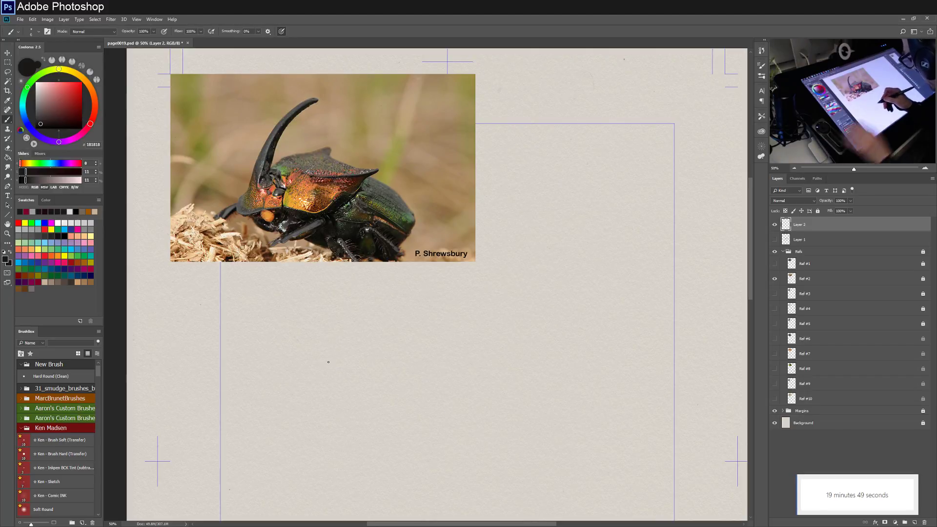
Sketch the joined outline of the beetle's head and pronotum below the photo, with the pointed rear corners and an inward-curving forehead.
{"action": "mouse_move", "coordinate": [323, 380]}
{"action": "left_mouse_down"}
{"action": "mouse_move", "coordinate": [369, 333]}
{"action": "mouse_move", "coordinate": [467, 317]}
{"action": "mouse_move", "coordinate": [465, 328]}
{"action": "mouse_move", "coordinate": [511, 348]}
{"action": "left_mouse_up"}
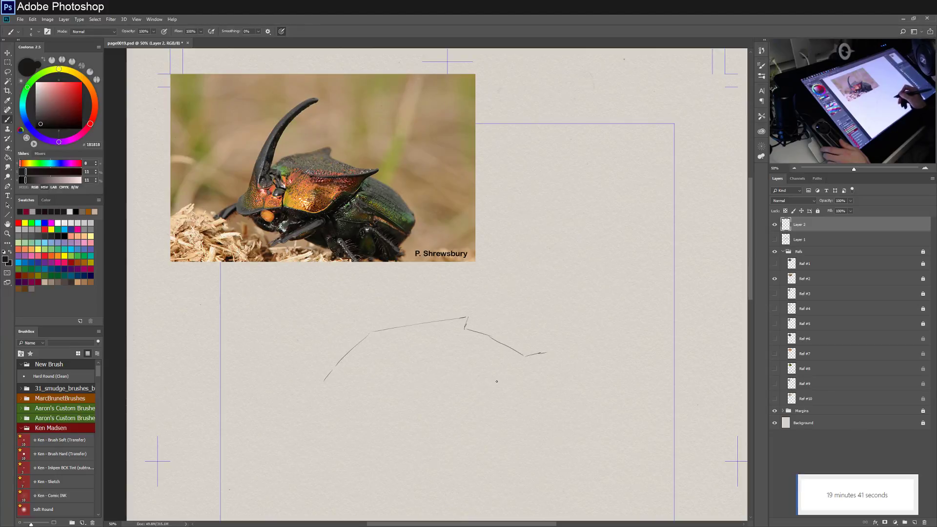
{"action": "left_click_drag", "start_coordinate": [548, 352], "coordinate": [508, 390]}
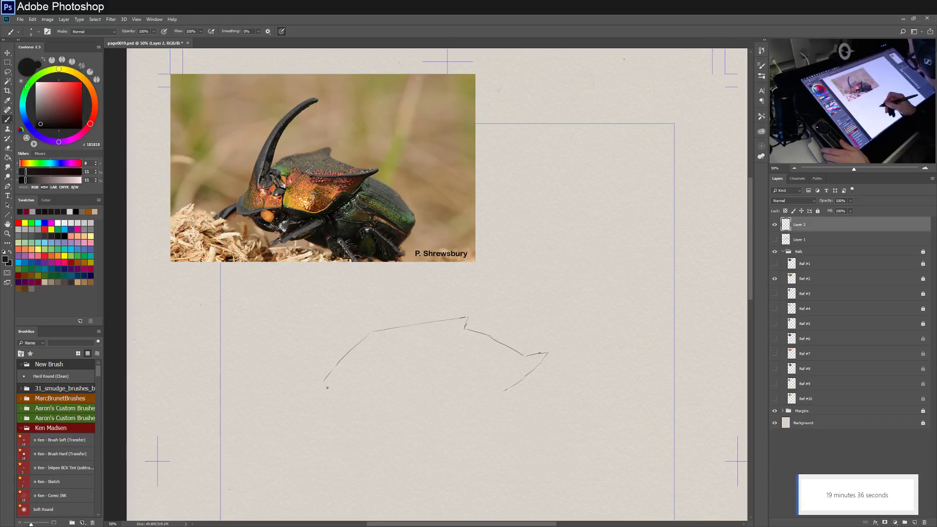
{"action": "mouse_move", "coordinate": [323, 388]}
{"action": "left_mouse_down"}
{"action": "mouse_move", "coordinate": [319, 415]}
{"action": "mouse_move", "coordinate": [318, 405]}
{"action": "mouse_move", "coordinate": [339, 425]}
{"action": "mouse_move", "coordinate": [333, 420]}
{"action": "mouse_move", "coordinate": [480, 403]}
{"action": "left_mouse_up"}
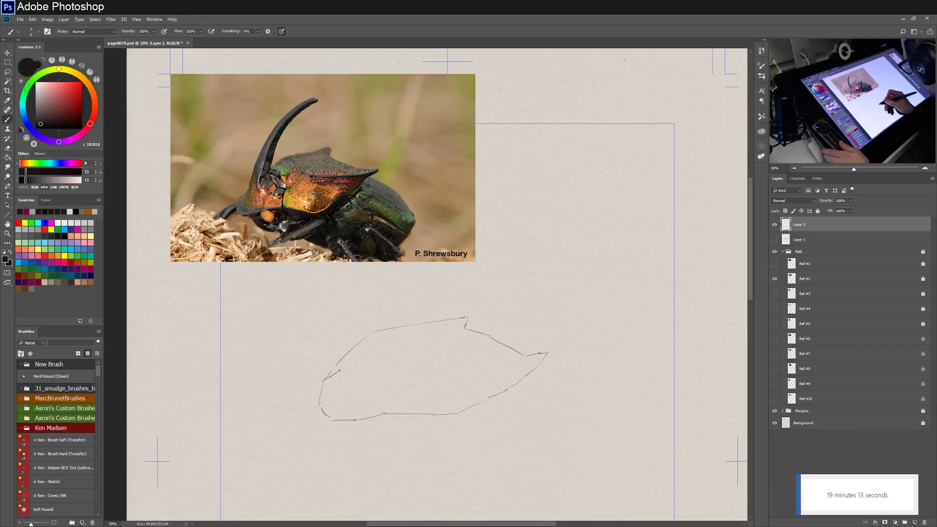
{"action": "left_click_drag", "start_coordinate": [336, 373], "coordinate": [368, 337]}
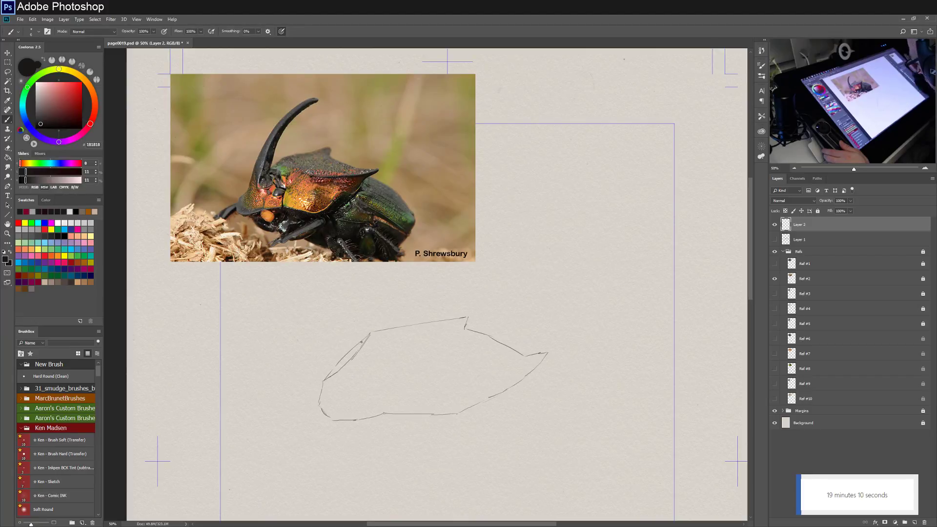
{"action": "left_click_drag", "start_coordinate": [326, 377], "coordinate": [361, 343]}
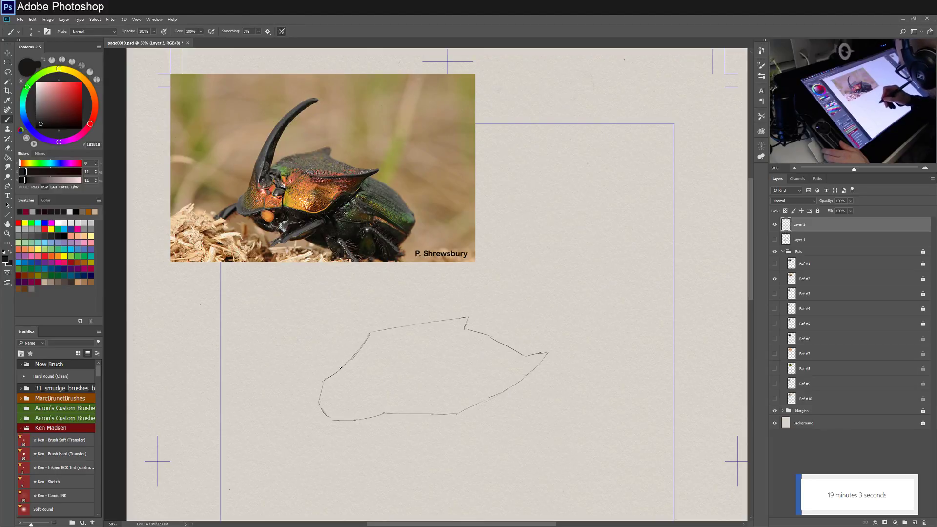
{"action": "mouse_move", "coordinate": [337, 375]}
{"action": "left_mouse_down"}
{"action": "mouse_move", "coordinate": [335, 313]}
{"action": "mouse_move", "coordinate": [334, 341]}
{"action": "mouse_move", "coordinate": [342, 305]}
{"action": "mouse_move", "coordinate": [356, 287]}
{"action": "left_mouse_up"}
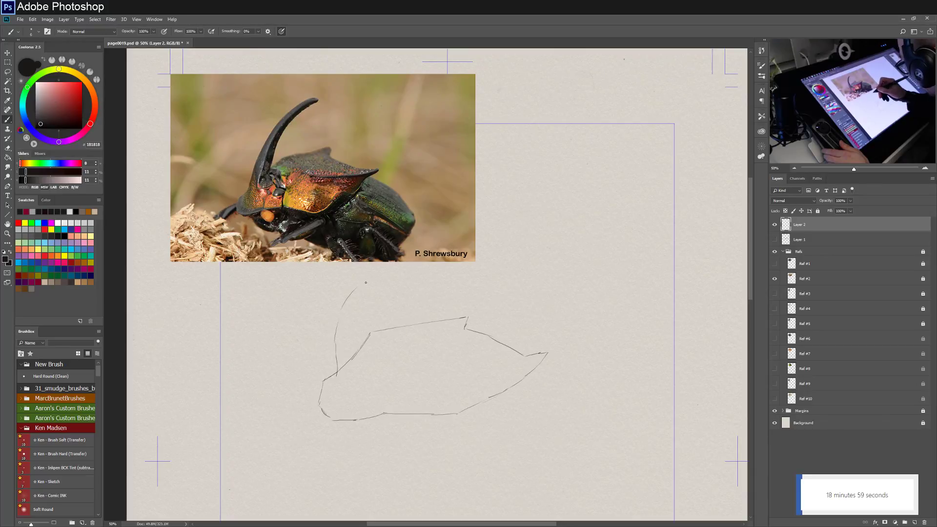
{"action": "key", "text": "ctrl+z"}
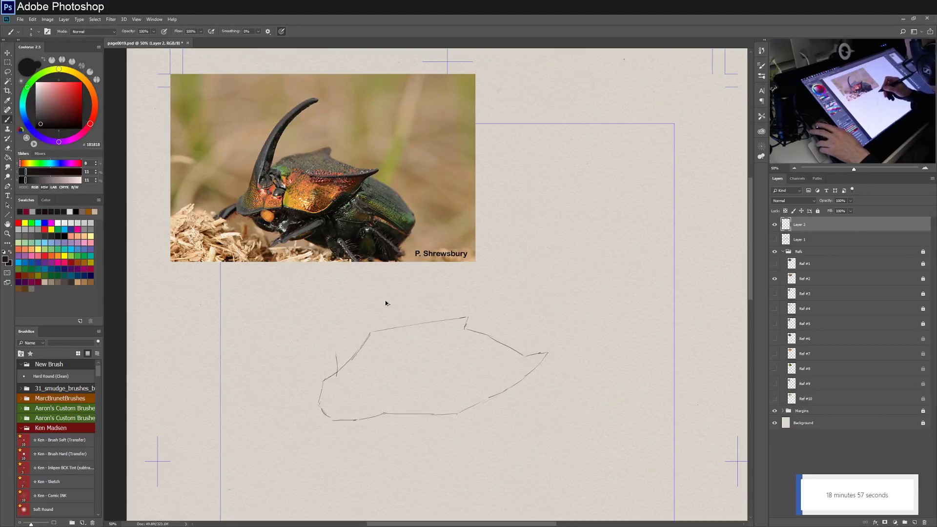
{"action": "key", "text": "ctrl+z"}
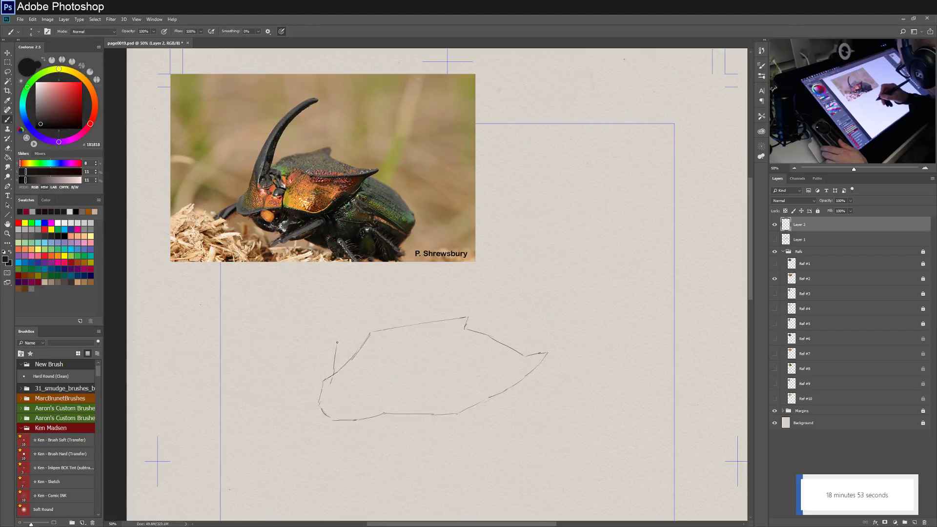
Sketch both edges of the long horn curving up and back from the forehead to a narrow tip.
{"action": "mouse_move", "coordinate": [337, 340]}
{"action": "left_mouse_down"}
{"action": "mouse_move", "coordinate": [349, 310]}
{"action": "mouse_move", "coordinate": [383, 282]}
{"action": "left_mouse_up"}
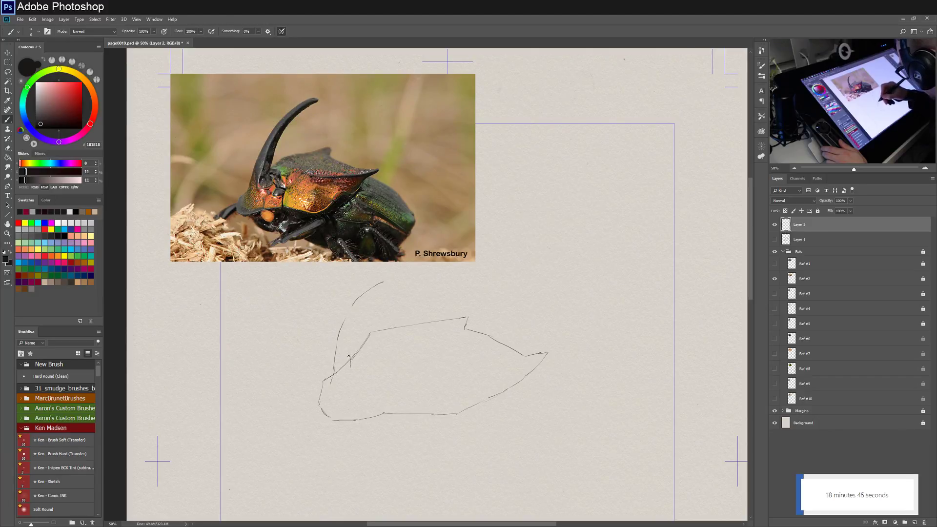
{"action": "mouse_move", "coordinate": [349, 345]}
{"action": "left_mouse_down"}
{"action": "mouse_move", "coordinate": [353, 316]}
{"action": "mouse_move", "coordinate": [349, 344]}
{"action": "mouse_move", "coordinate": [366, 302]}
{"action": "mouse_move", "coordinate": [355, 314]}
{"action": "mouse_move", "coordinate": [389, 282]}
{"action": "mouse_move", "coordinate": [342, 322]}
{"action": "mouse_move", "coordinate": [356, 300]}
{"action": "mouse_move", "coordinate": [337, 342]}
{"action": "left_mouse_up"}
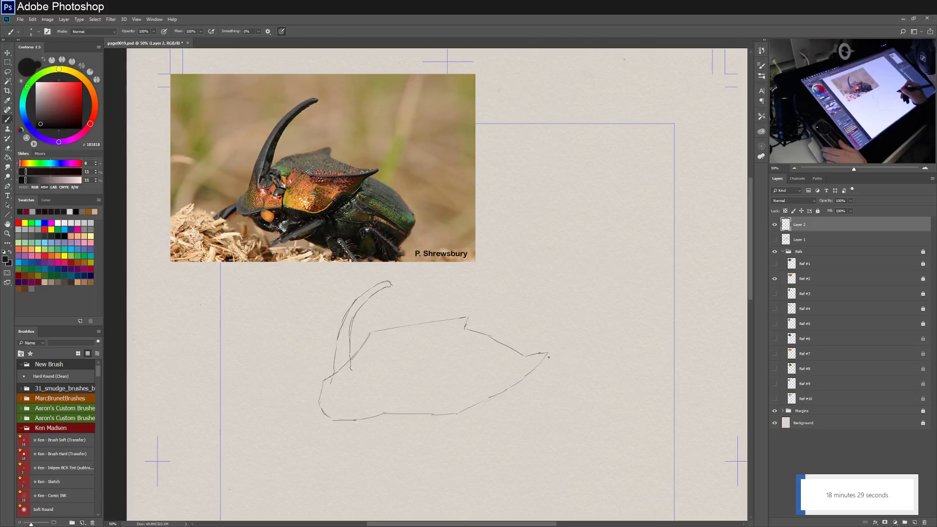
Sketch the abdomen behind the pronotum, with the rounded back, the diagonal lower edge of the wing case and the belly curve.
{"action": "left_click_drag", "start_coordinate": [546, 357], "coordinate": [553, 359]}
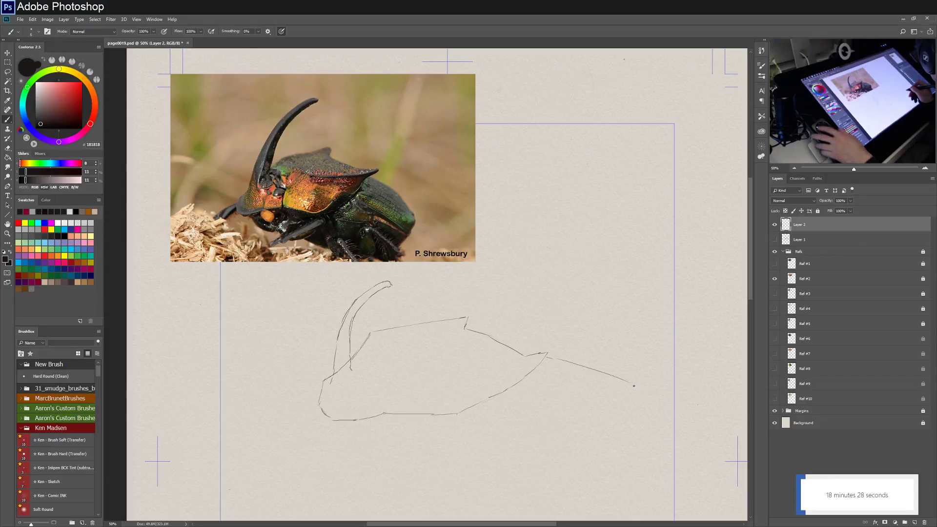
{"action": "mouse_move", "coordinate": [547, 356]}
{"action": "left_mouse_down"}
{"action": "mouse_move", "coordinate": [611, 390]}
{"action": "mouse_move", "coordinate": [635, 422]}
{"action": "mouse_move", "coordinate": [623, 447]}
{"action": "left_mouse_up"}
{"action": "left_click_drag", "start_coordinate": [494, 397], "coordinate": [548, 422]}
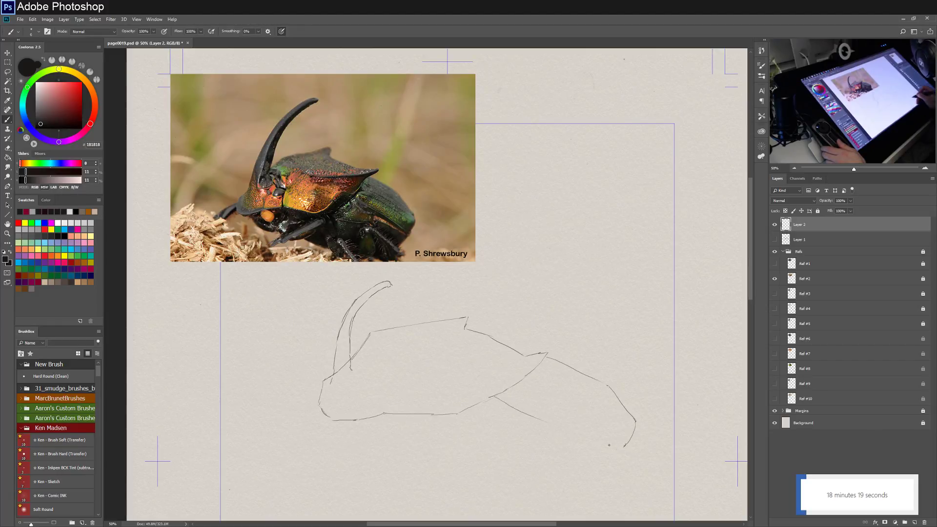
{"action": "key", "text": "ctrl+z"}
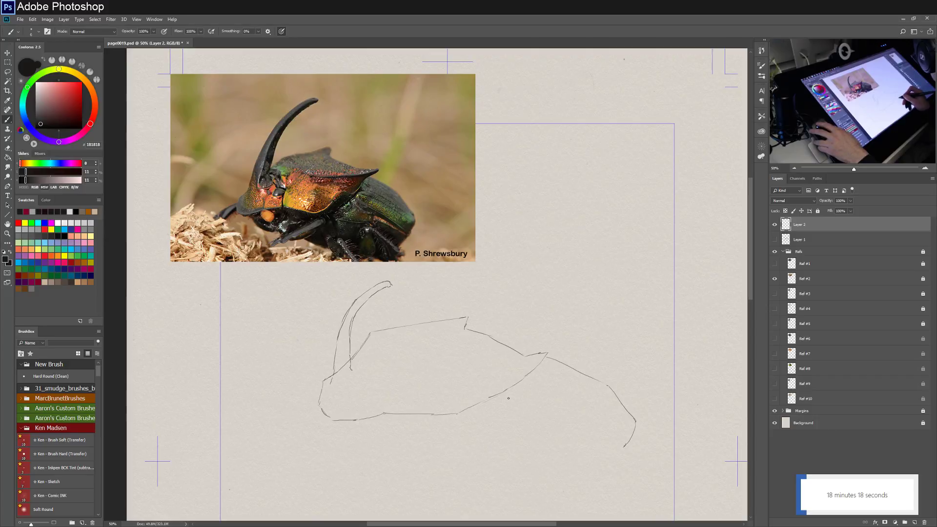
{"action": "mouse_move", "coordinate": [503, 393]}
{"action": "left_mouse_down"}
{"action": "mouse_move", "coordinate": [621, 451]}
{"action": "mouse_move", "coordinate": [639, 394]}
{"action": "mouse_move", "coordinate": [619, 378]}
{"action": "mouse_move", "coordinate": [576, 389]}
{"action": "left_mouse_up"}
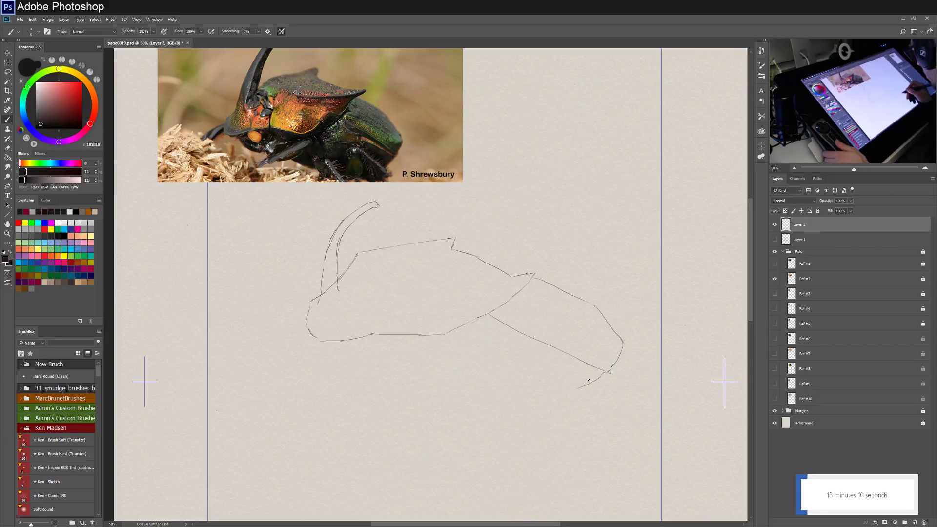
{"action": "left_click_drag", "start_coordinate": [559, 399], "coordinate": [604, 374]}
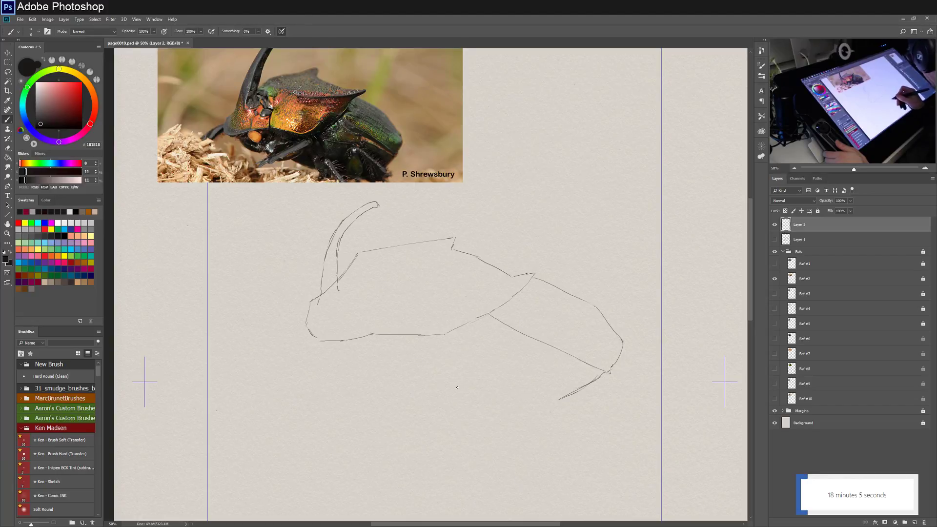
{"action": "mouse_move", "coordinate": [442, 381]}
{"action": "left_mouse_down"}
{"action": "mouse_move", "coordinate": [511, 403]}
{"action": "mouse_move", "coordinate": [543, 400]}
{"action": "left_mouse_up"}
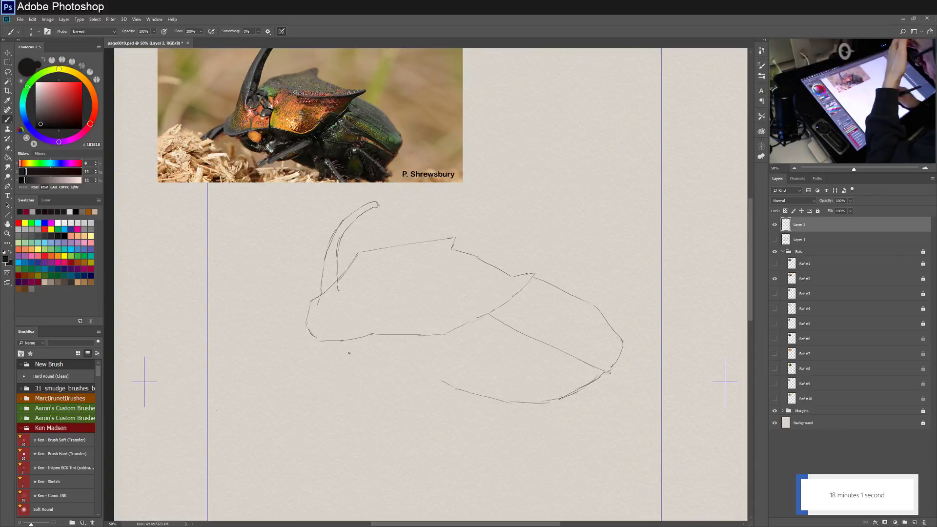
{"action": "mouse_move", "coordinate": [328, 341]}
{"action": "left_mouse_down"}
{"action": "mouse_move", "coordinate": [361, 373]}
{"action": "mouse_move", "coordinate": [399, 376]}
{"action": "left_mouse_up"}
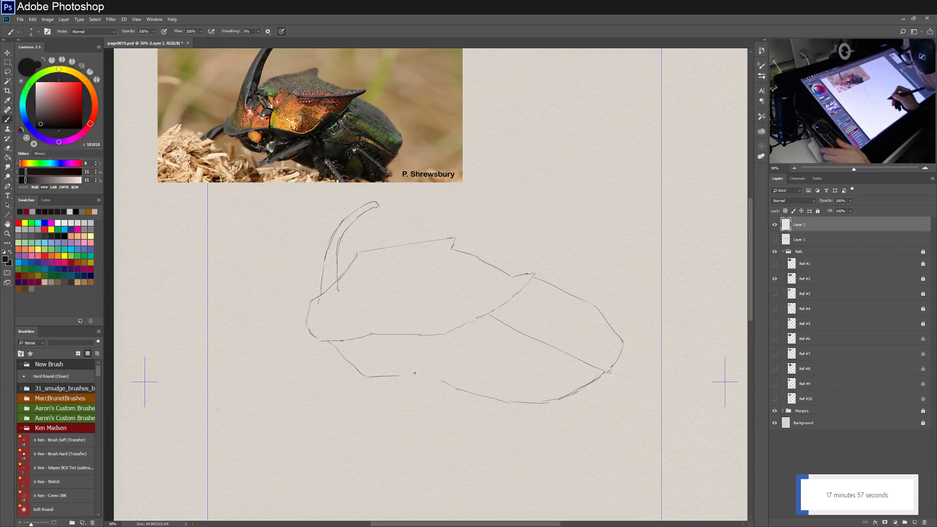
{"action": "key", "text": "ctrl+z"}
{"action": "key", "text": "ctrl+z"}
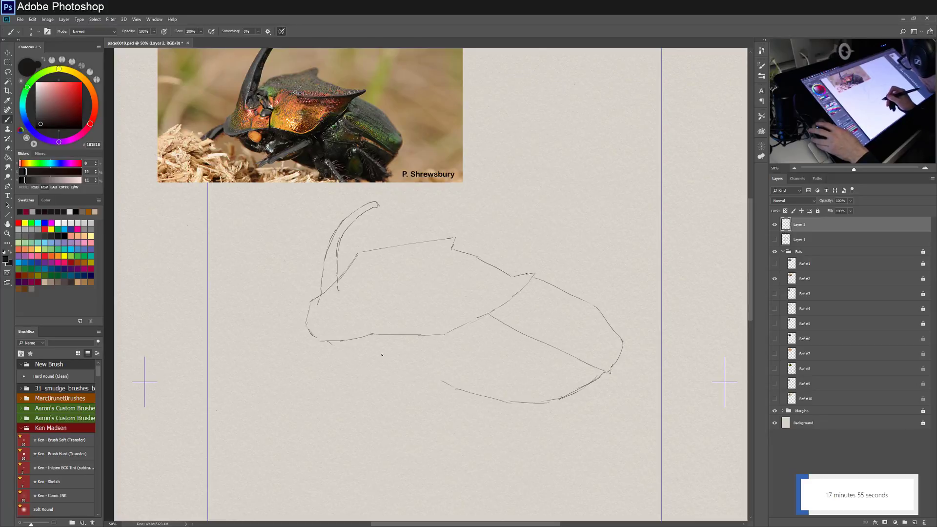
Sketch the underside from the head to the belly, short leg and segment marks along it, and the far front leg ahead of the head.
{"action": "mouse_move", "coordinate": [330, 344]}
{"action": "left_mouse_down"}
{"action": "mouse_move", "coordinate": [410, 377]}
{"action": "mouse_move", "coordinate": [462, 374]}
{"action": "left_mouse_up"}
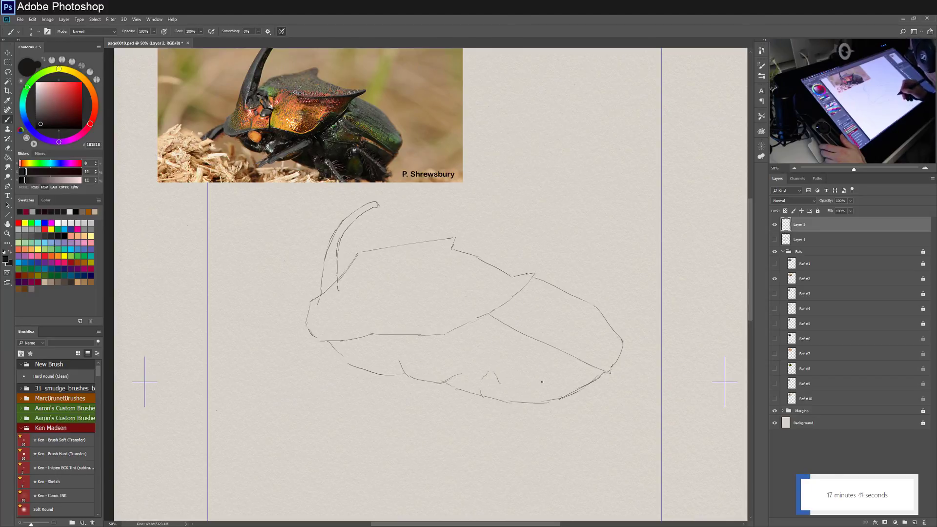
{"action": "mouse_move", "coordinate": [545, 360]}
{"action": "left_mouse_down"}
{"action": "mouse_move", "coordinate": [552, 392]}
{"action": "mouse_move", "coordinate": [578, 389]}
{"action": "left_mouse_up"}
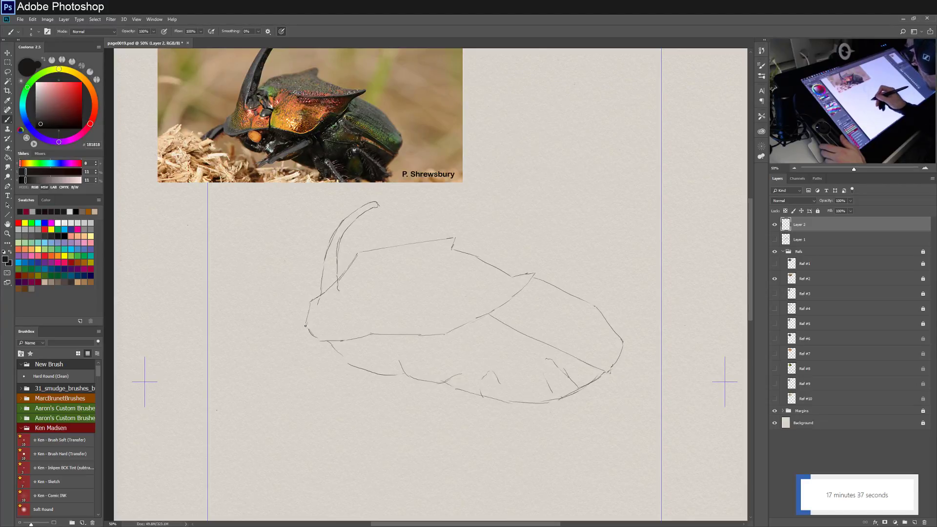
{"action": "left_click_drag", "start_coordinate": [306, 313], "coordinate": [281, 343]}
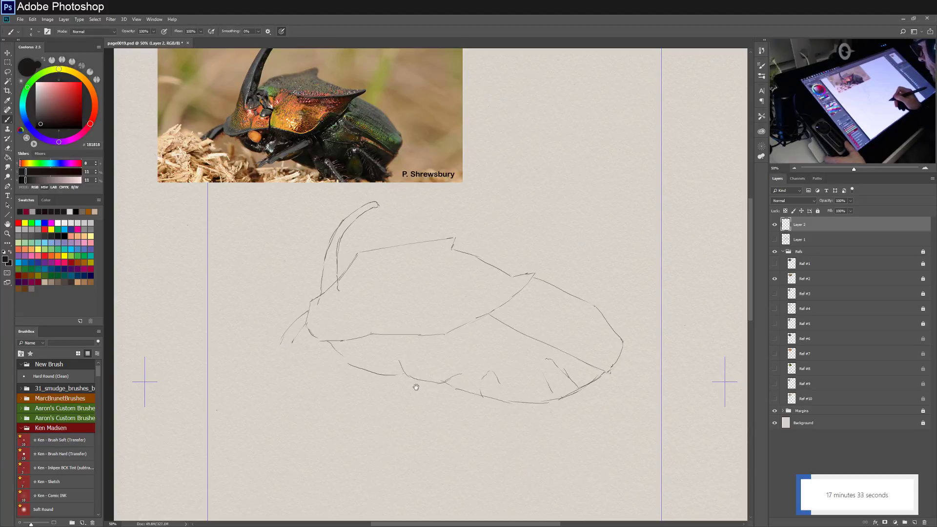
Move the beetle sketch straight down the page to leave a wider gap below the reference photo.
{"action": "left_click_drag", "start_coordinate": [412, 396], "coordinate": [405, 428]}
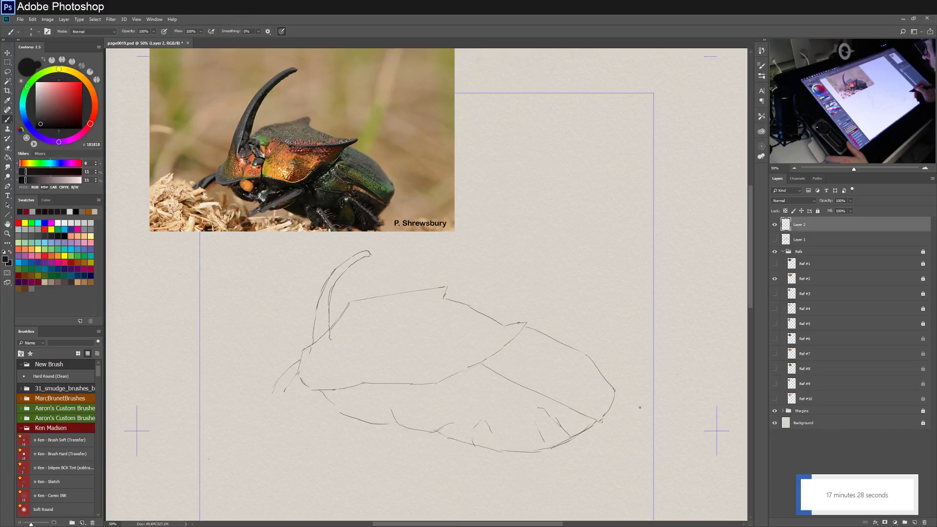
{"action": "left_click_drag", "start_coordinate": [637, 408], "coordinate": [634, 347]}
{"action": "left_click", "coordinate": [8, 51]}
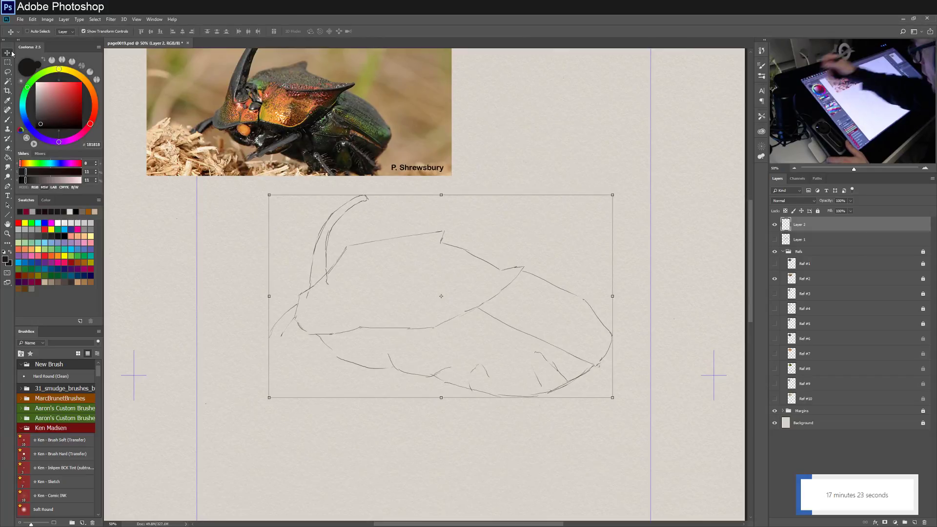
{"action": "left_click_drag", "start_coordinate": [455, 286], "coordinate": [454, 347]}
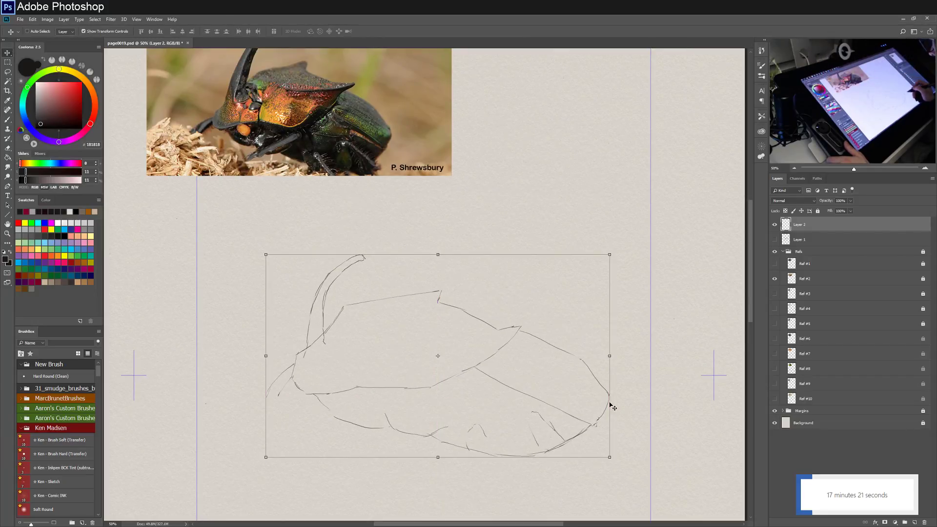
Brush a lengthwise line along the upper wing case from the pronotum to the tail, and reinforce the rear contour.
{"action": "key", "text": "b"}
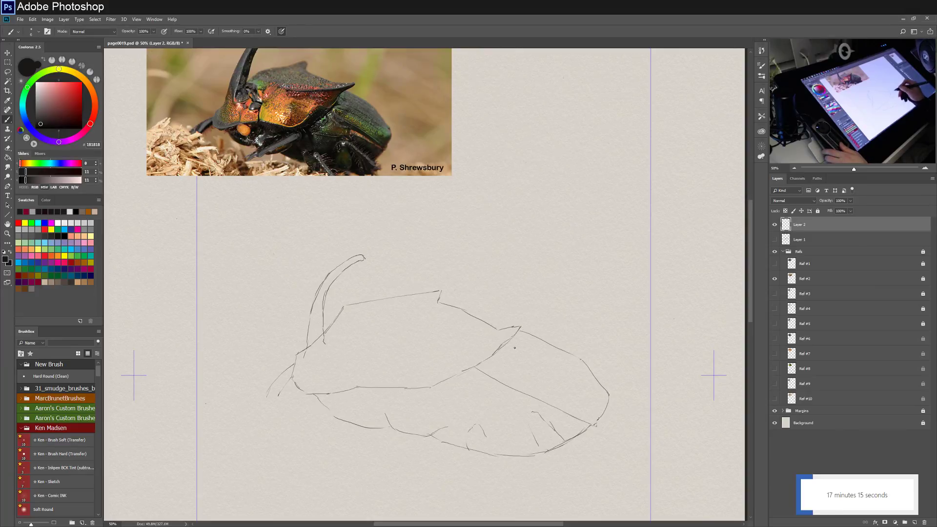
{"action": "mouse_move", "coordinate": [502, 342]}
{"action": "left_mouse_down"}
{"action": "mouse_move", "coordinate": [607, 393]}
{"action": "mouse_move", "coordinate": [602, 418]}
{"action": "left_mouse_up"}
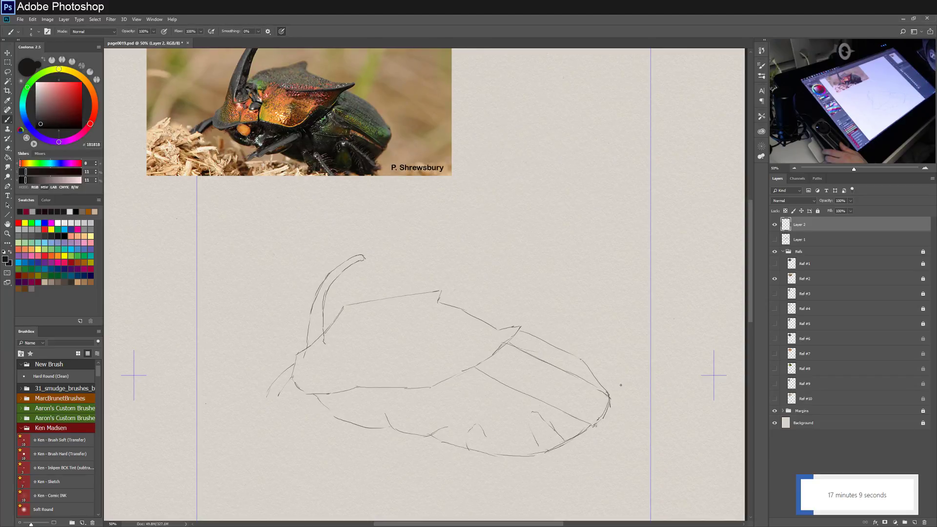
Erase the outer back line of the wing case, redraw its rear end as a tighter contour, and add a second line beside the lower seam.
{"action": "mouse_move", "coordinate": [521, 331]}
{"action": "left_mouse_down"}
{"action": "mouse_move", "coordinate": [594, 363]}
{"action": "mouse_move", "coordinate": [568, 353]}
{"action": "mouse_move", "coordinate": [607, 351]}
{"action": "mouse_move", "coordinate": [608, 333]}
{"action": "mouse_move", "coordinate": [584, 323]}
{"action": "mouse_move", "coordinate": [600, 370]}
{"action": "mouse_move", "coordinate": [585, 367]}
{"action": "mouse_move", "coordinate": [611, 397]}
{"action": "left_mouse_up"}
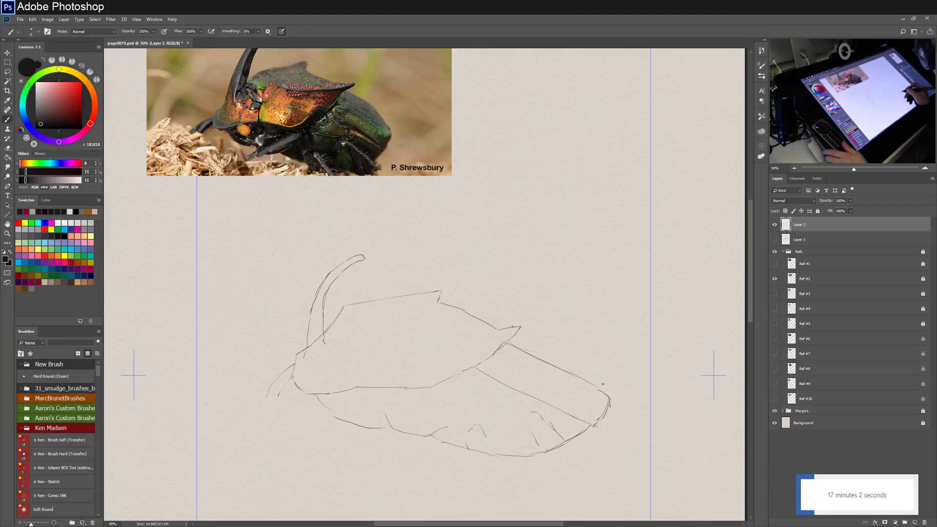
{"action": "mouse_move", "coordinate": [590, 385]}
{"action": "left_mouse_down"}
{"action": "mouse_move", "coordinate": [608, 404]}
{"action": "mouse_move", "coordinate": [595, 424]}
{"action": "left_mouse_up"}
{"action": "key", "text": "ctrl+z"}
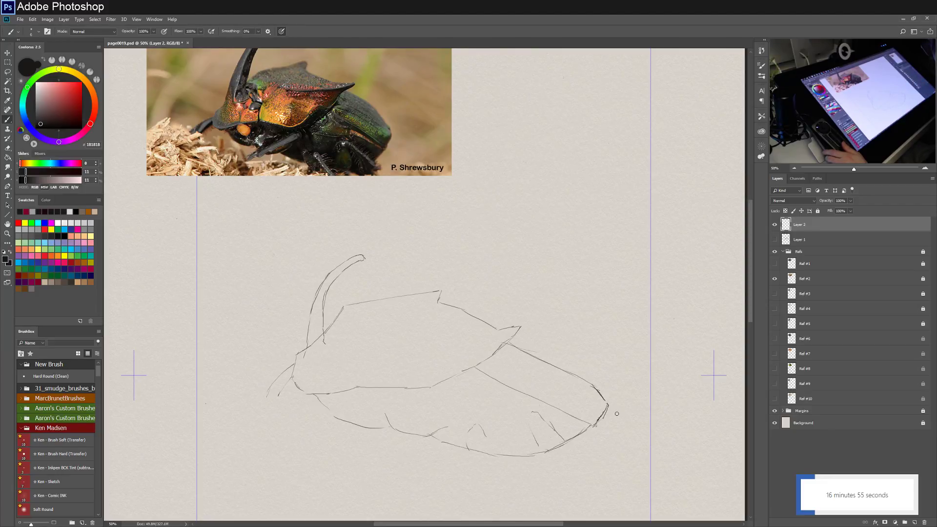
{"action": "left_click_drag", "start_coordinate": [593, 386], "coordinate": [603, 404]}
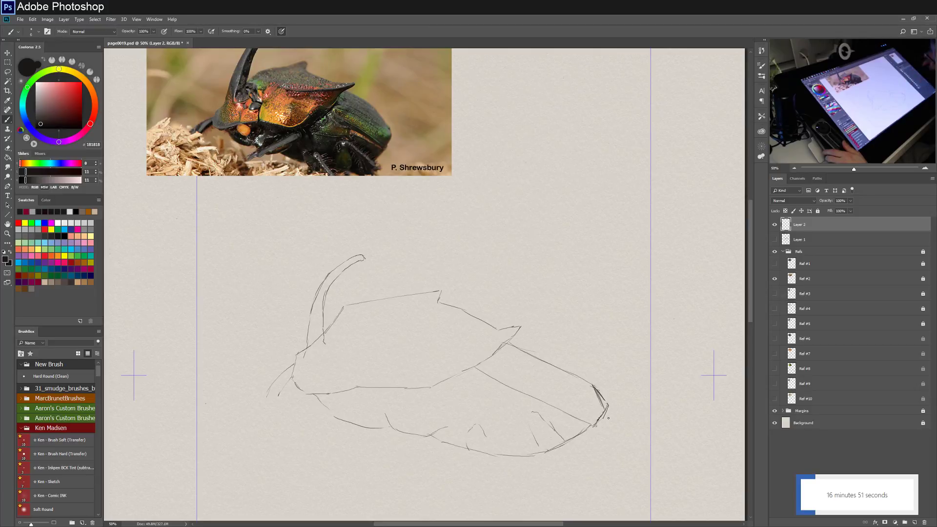
{"action": "key", "text": "ctrl+z"}
{"action": "left_click_drag", "start_coordinate": [599, 387], "coordinate": [605, 411]}
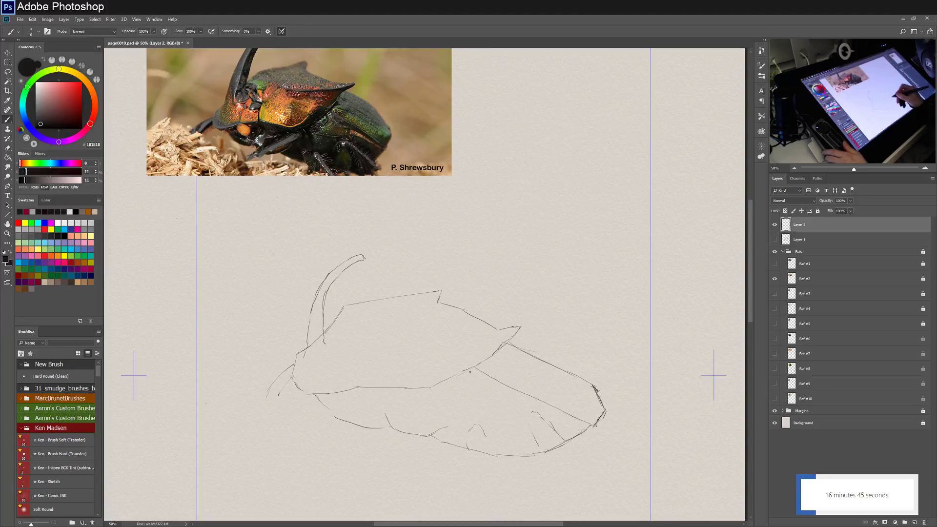
{"action": "mouse_move", "coordinate": [477, 378]}
{"action": "left_mouse_down"}
{"action": "mouse_move", "coordinate": [590, 430]}
{"action": "mouse_move", "coordinate": [599, 420]}
{"action": "left_mouse_up"}
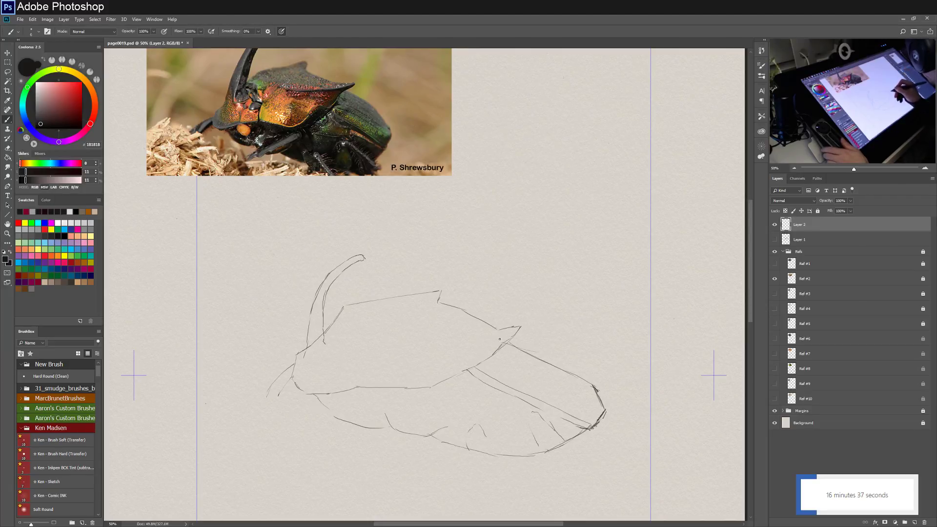
Sketch a curved ridge running forward from the pronotum's rear spike, and reinforce the pronotum's top edge up to its upper point.
{"action": "mouse_move", "coordinate": [516, 332]}
{"action": "left_mouse_down"}
{"action": "mouse_move", "coordinate": [468, 346]}
{"action": "mouse_move", "coordinate": [405, 347]}
{"action": "left_mouse_up"}
{"action": "left_click_drag", "start_coordinate": [484, 344], "coordinate": [452, 348]}
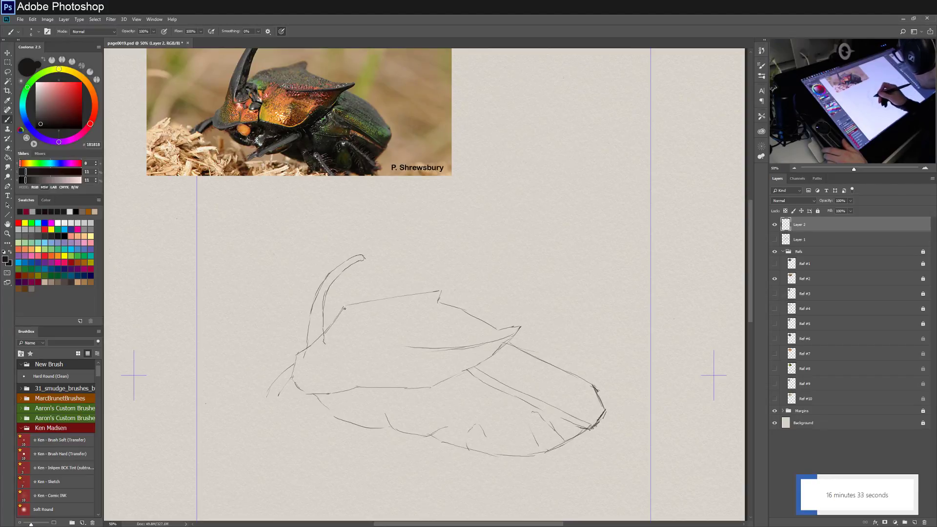
{"action": "left_click_drag", "start_coordinate": [340, 310], "coordinate": [441, 287]}
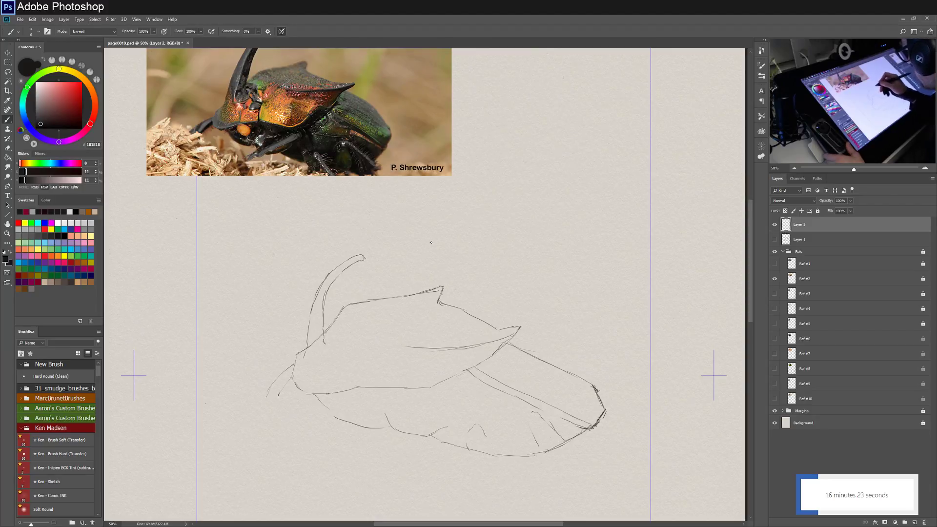
Redraw the horn longer and higher, with both edges sweeping back to a small blunt tip, and erase the old shorter tip.
{"action": "scroll", "coordinate": [429, 318], "scroll_direction": "up", "scroll_amount": 5}
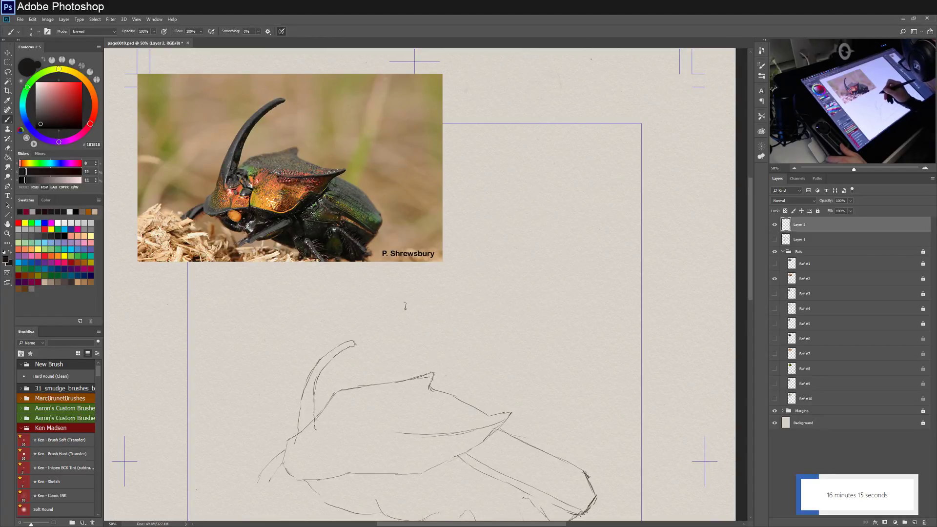
{"action": "mouse_move", "coordinate": [310, 374]}
{"action": "left_mouse_down"}
{"action": "mouse_move", "coordinate": [367, 321]}
{"action": "mouse_move", "coordinate": [348, 331]}
{"action": "mouse_move", "coordinate": [406, 302]}
{"action": "left_mouse_up"}
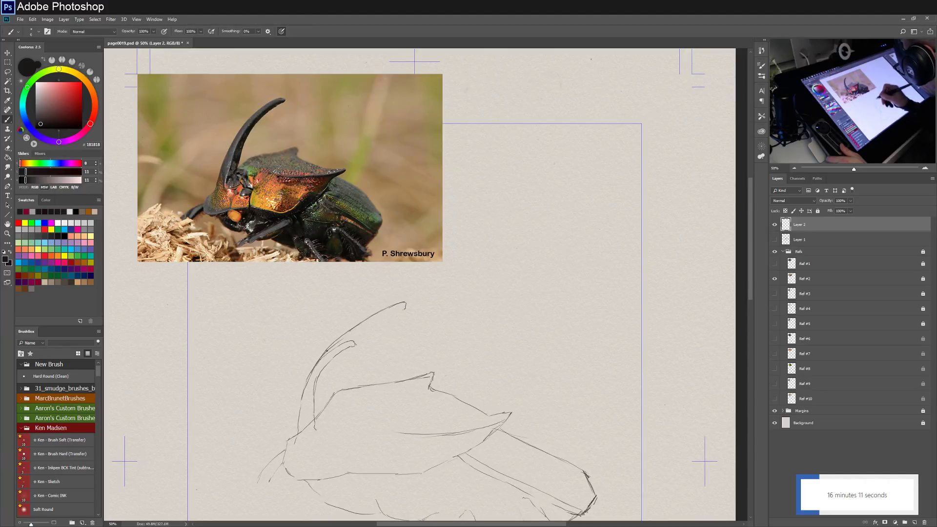
{"action": "left_click_drag", "start_coordinate": [324, 361], "coordinate": [316, 429]}
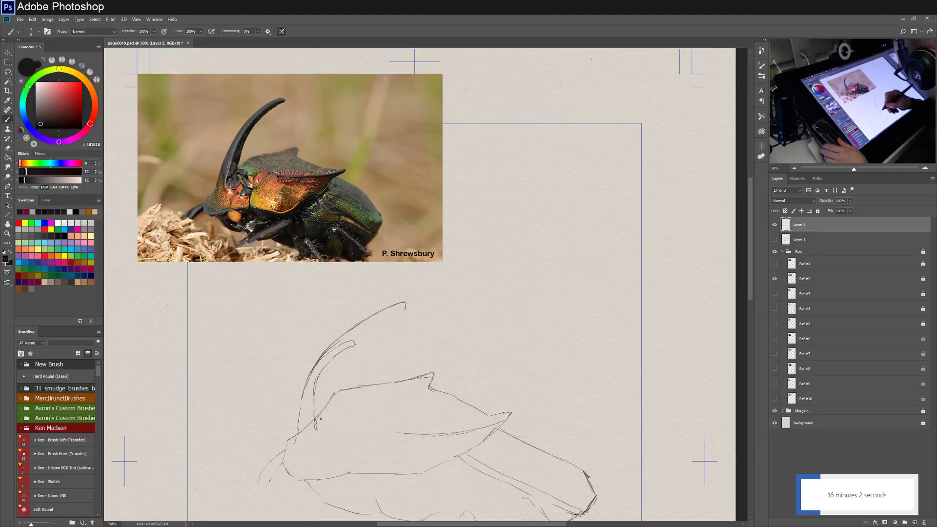
{"action": "left_click_drag", "start_coordinate": [320, 403], "coordinate": [315, 417]}
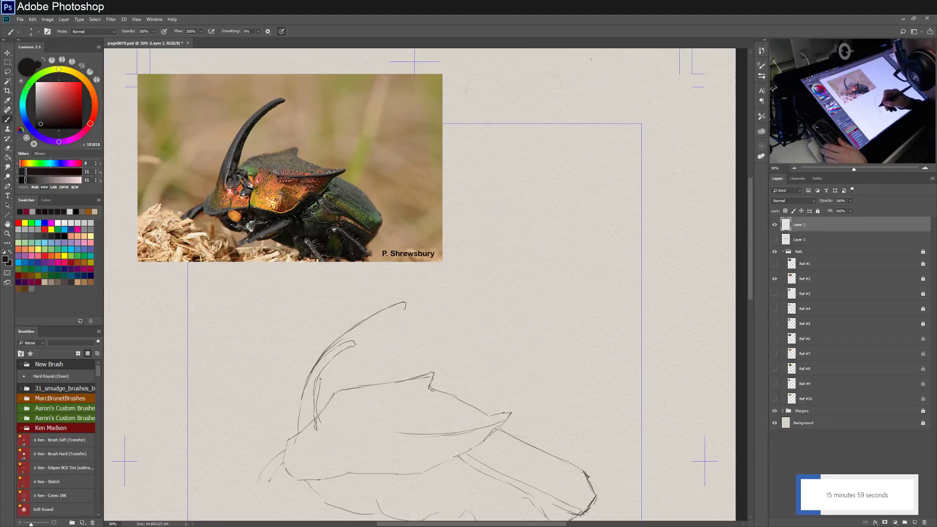
{"action": "mouse_move", "coordinate": [320, 380]}
{"action": "left_mouse_down"}
{"action": "mouse_move", "coordinate": [354, 339]}
{"action": "mouse_move", "coordinate": [404, 308]}
{"action": "left_mouse_up"}
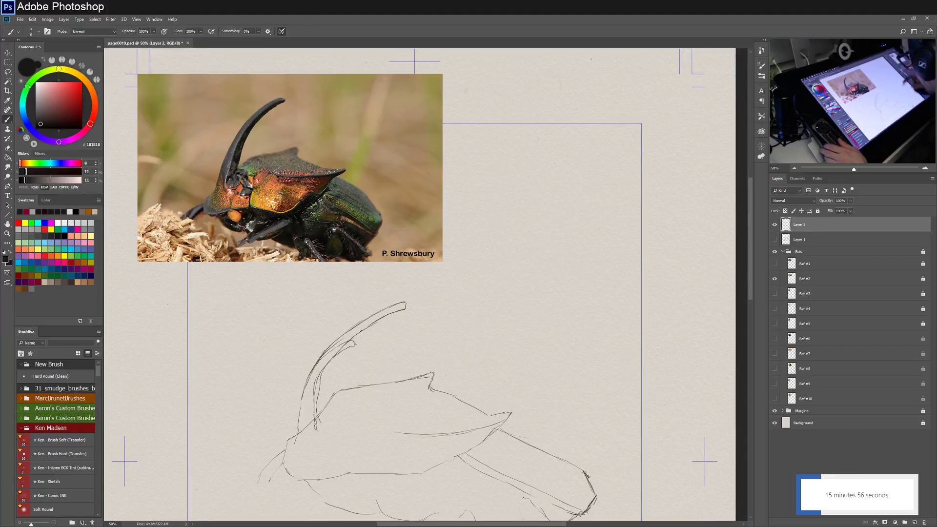
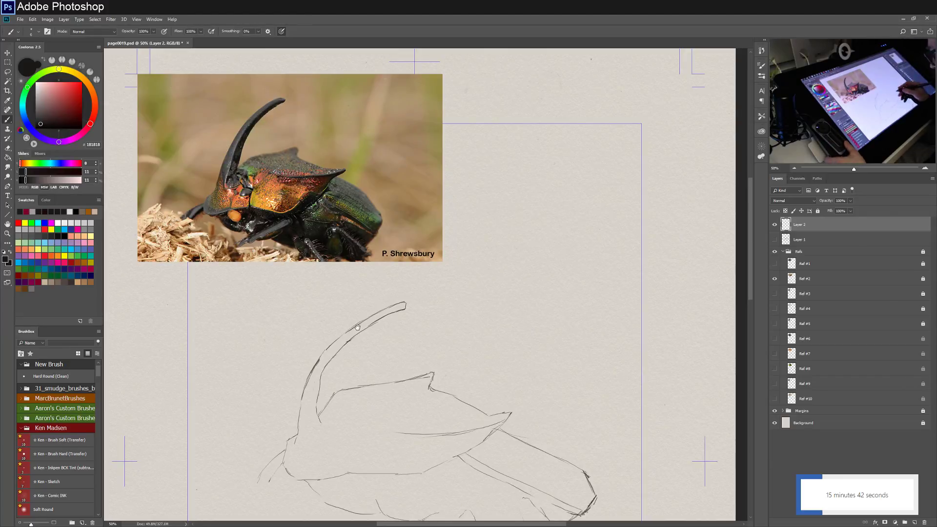
Add an inner contour line along the horn from tip to base, and darken the horn's front edge where it meets the head.
{"action": "mouse_move", "coordinate": [514, 369]}
{"action": "left_mouse_down"}
{"action": "mouse_move", "coordinate": [498, 307]}
{"action": "mouse_move", "coordinate": [547, 296]}
{"action": "left_mouse_up"}
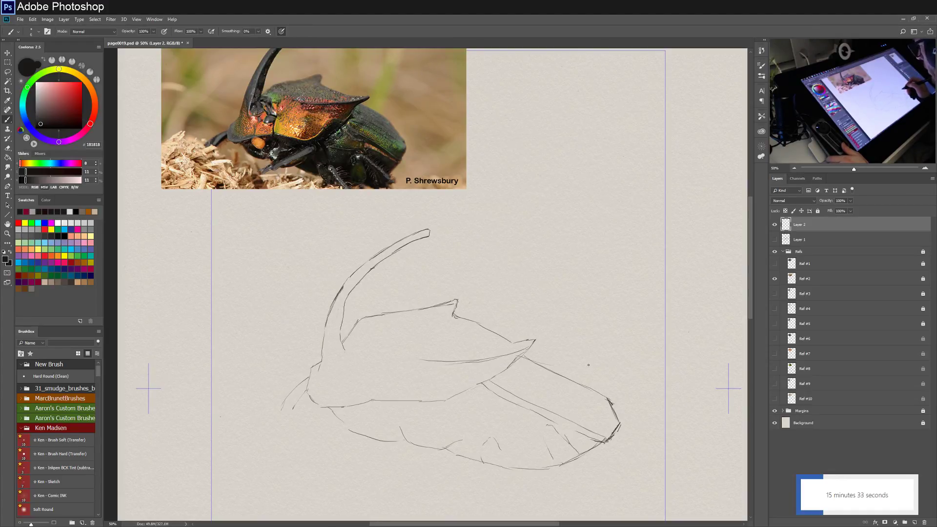
{"action": "left_click_drag", "start_coordinate": [544, 292], "coordinate": [545, 335]}
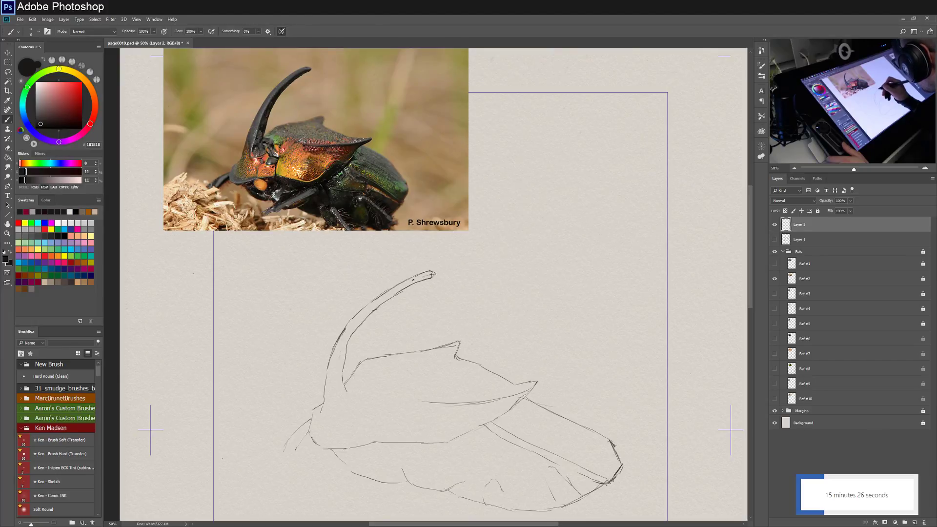
{"action": "left_click_drag", "start_coordinate": [416, 279], "coordinate": [374, 306]}
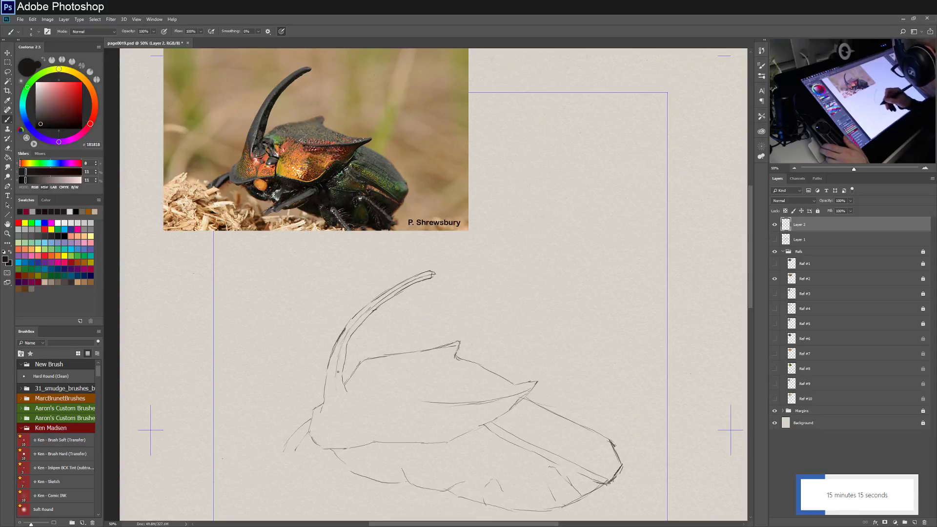
{"action": "left_click_drag", "start_coordinate": [335, 373], "coordinate": [332, 408]}
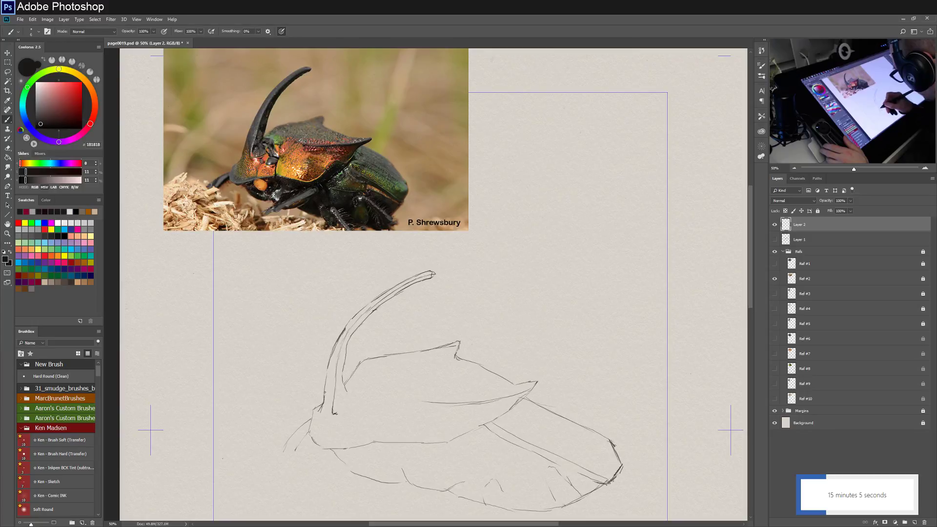
{"action": "left_click_drag", "start_coordinate": [321, 412], "coordinate": [333, 359]}
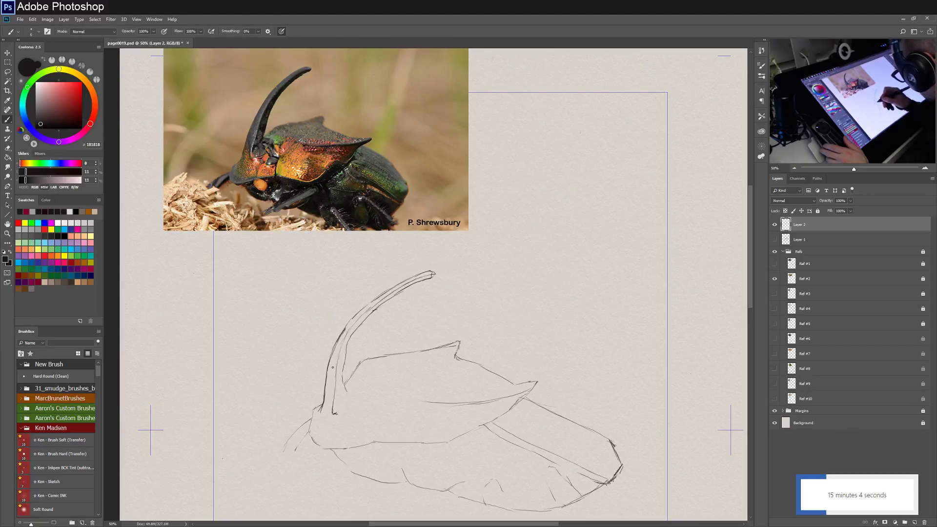
Darken the head's rounded front and lower edge, and draw a bold, slightly curved upright line from that edge behind the head.
{"action": "left_click_drag", "start_coordinate": [314, 412], "coordinate": [309, 432]}
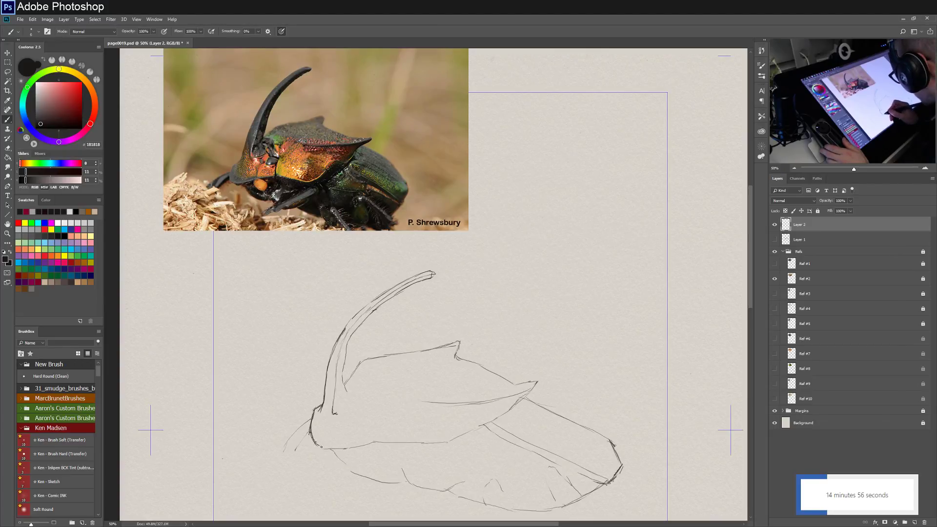
{"action": "left_click_drag", "start_coordinate": [322, 447], "coordinate": [373, 443]}
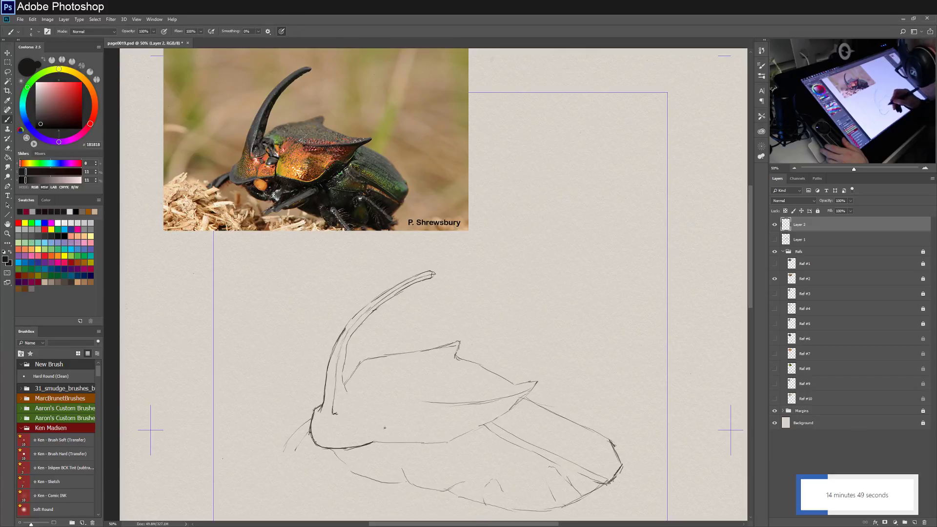
{"action": "left_click_drag", "start_coordinate": [374, 427], "coordinate": [373, 440]}
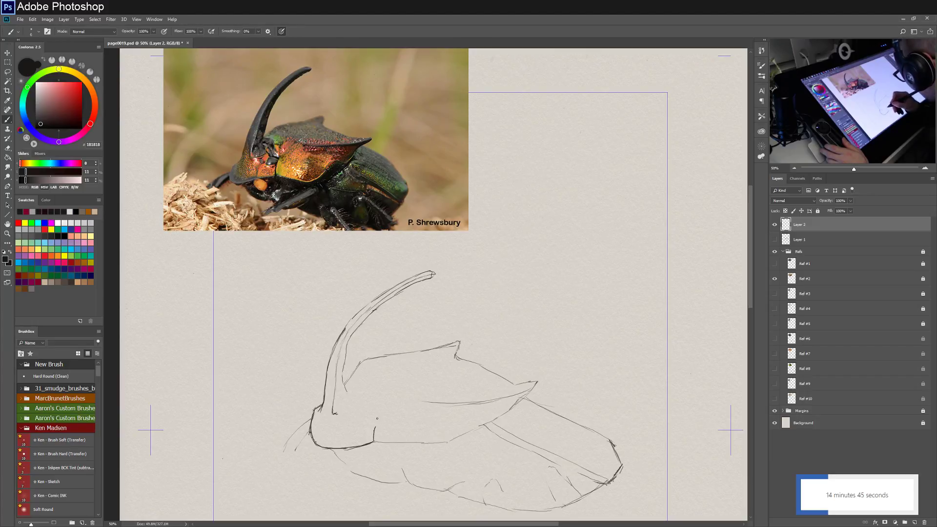
{"action": "left_click_drag", "start_coordinate": [377, 417], "coordinate": [373, 437]}
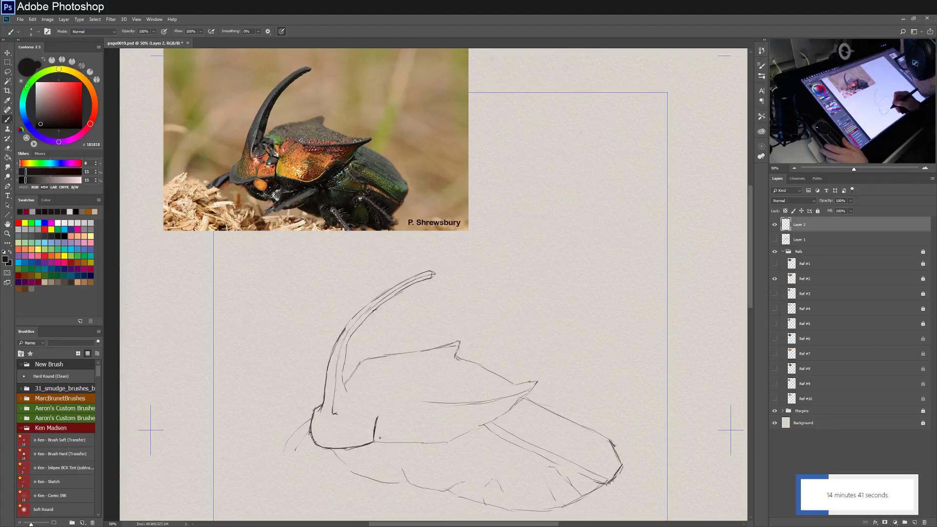
{"action": "left_click_drag", "start_coordinate": [379, 405], "coordinate": [374, 424]}
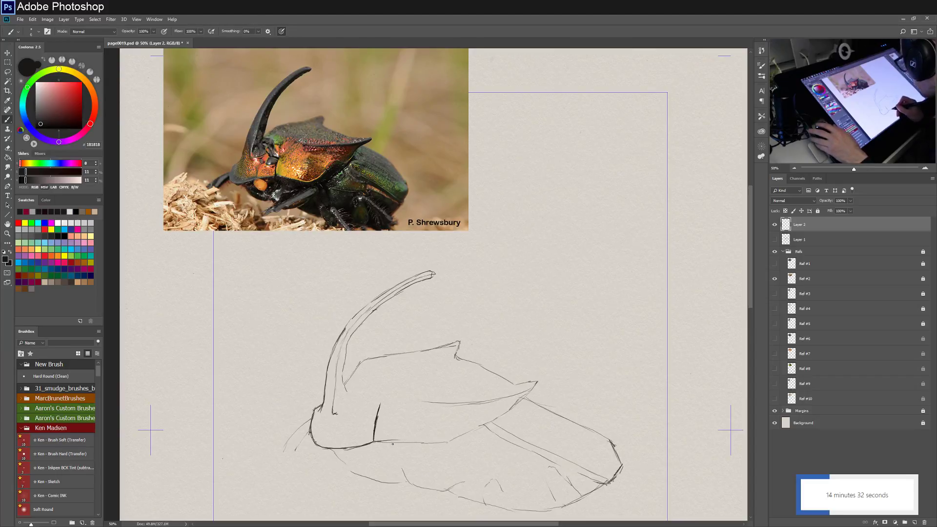
Redraw the pronotum's lower edge as a darker wavy contour from the upright line back to the rear spike.
{"action": "mouse_move", "coordinate": [374, 442]}
{"action": "left_mouse_down"}
{"action": "mouse_move", "coordinate": [442, 450]}
{"action": "mouse_move", "coordinate": [427, 444]}
{"action": "mouse_move", "coordinate": [429, 452]}
{"action": "mouse_move", "coordinate": [420, 447]}
{"action": "mouse_move", "coordinate": [469, 427]}
{"action": "left_mouse_up"}
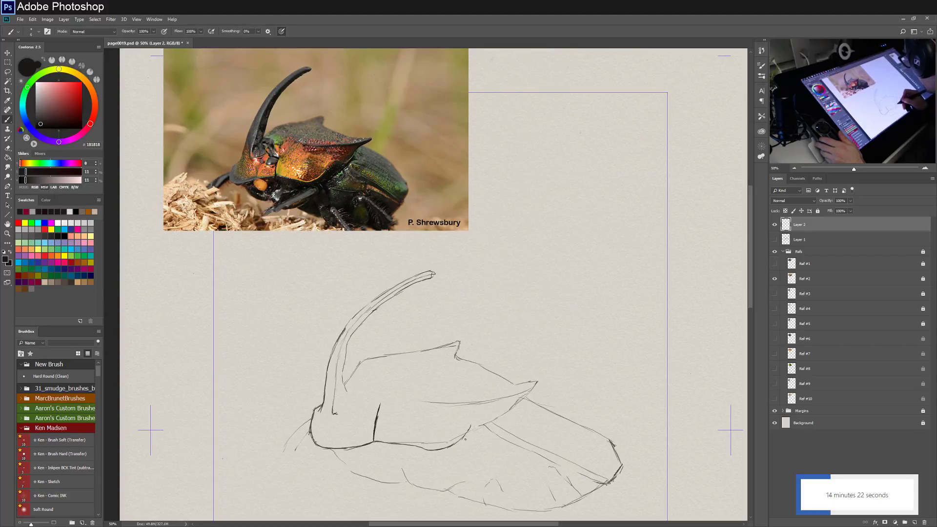
{"action": "left_click_drag", "start_coordinate": [465, 436], "coordinate": [473, 423]}
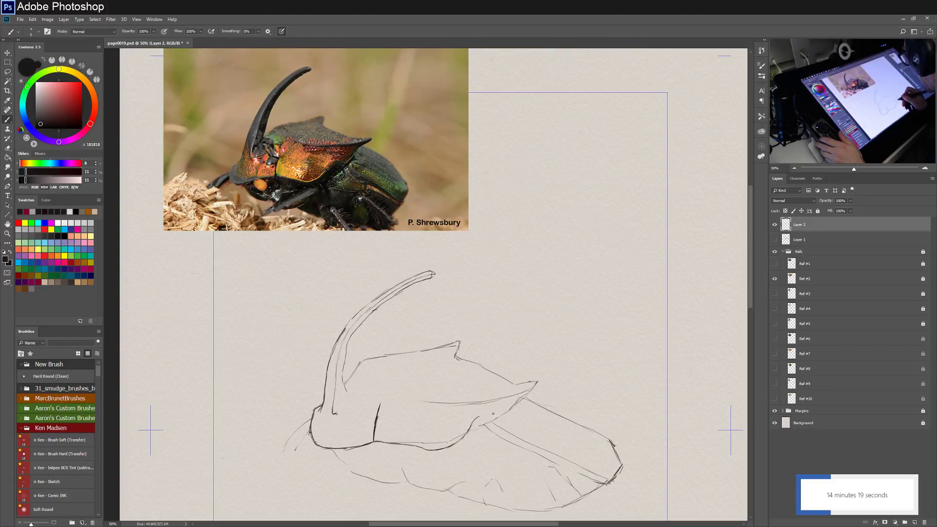
{"action": "left_click_drag", "start_coordinate": [481, 417], "coordinate": [498, 418]}
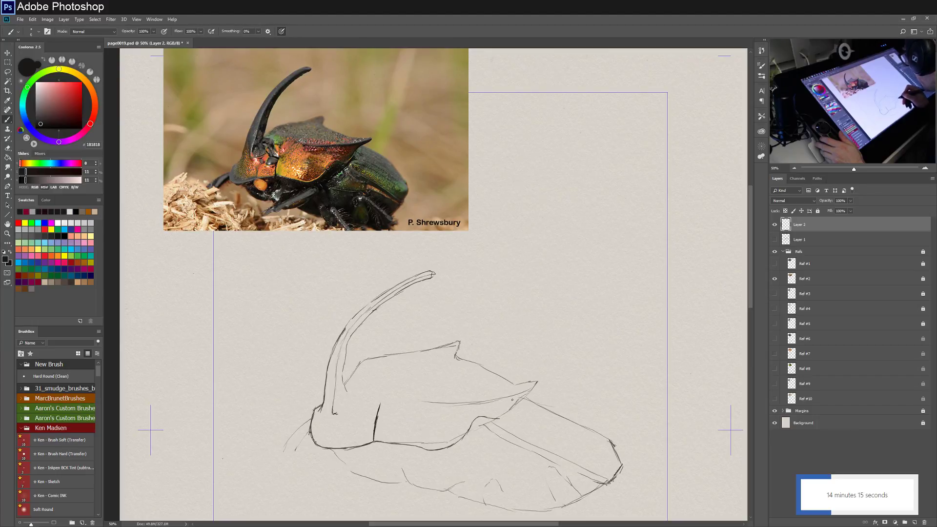
{"action": "left_click_drag", "start_coordinate": [515, 408], "coordinate": [527, 393]}
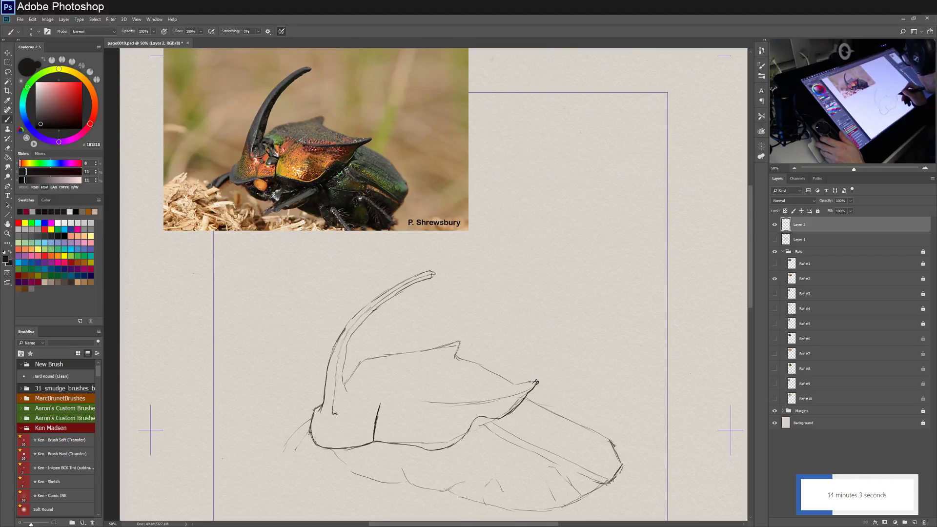
Thicken the pronotum's side ridge with repeated strokes, tapering it from its front end toward the rear spike.
{"action": "left_click_drag", "start_coordinate": [526, 387], "coordinate": [422, 401]}
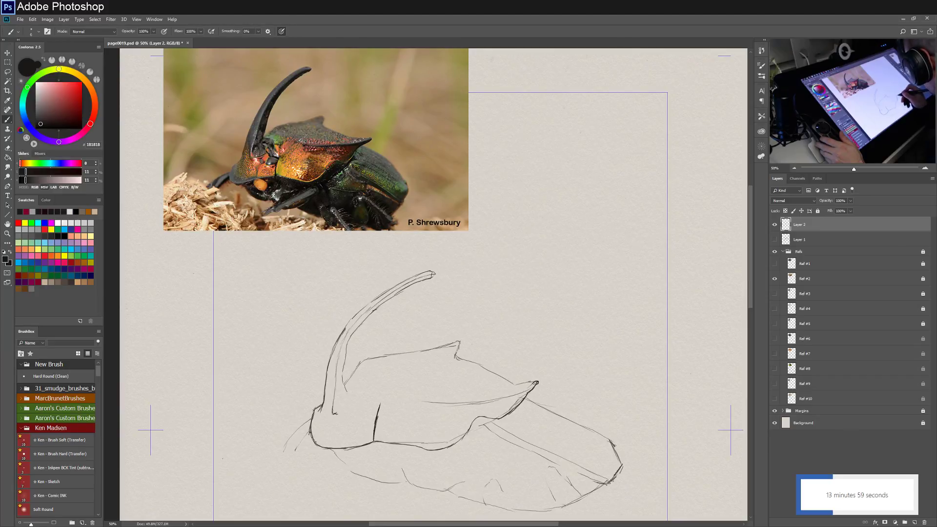
{"action": "left_click_drag", "start_coordinate": [525, 388], "coordinate": [495, 399]}
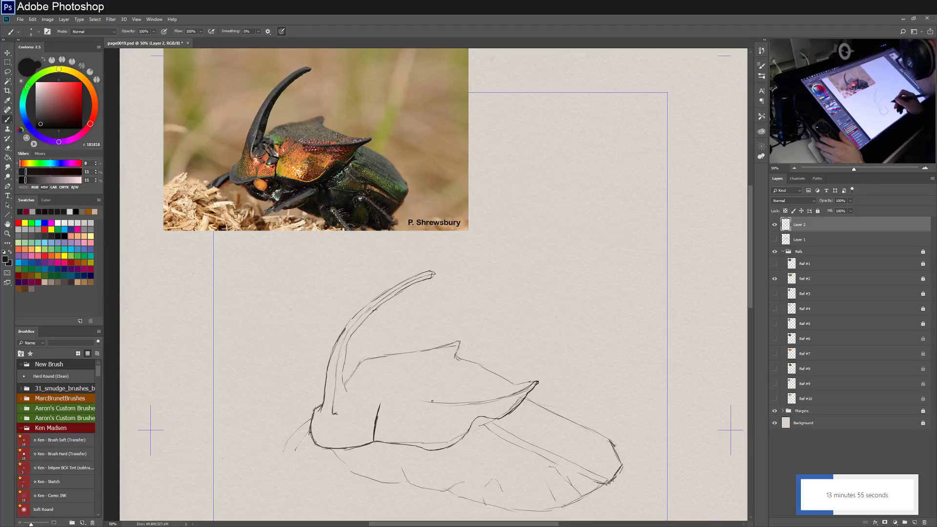
{"action": "left_click_drag", "start_coordinate": [420, 400], "coordinate": [519, 391]}
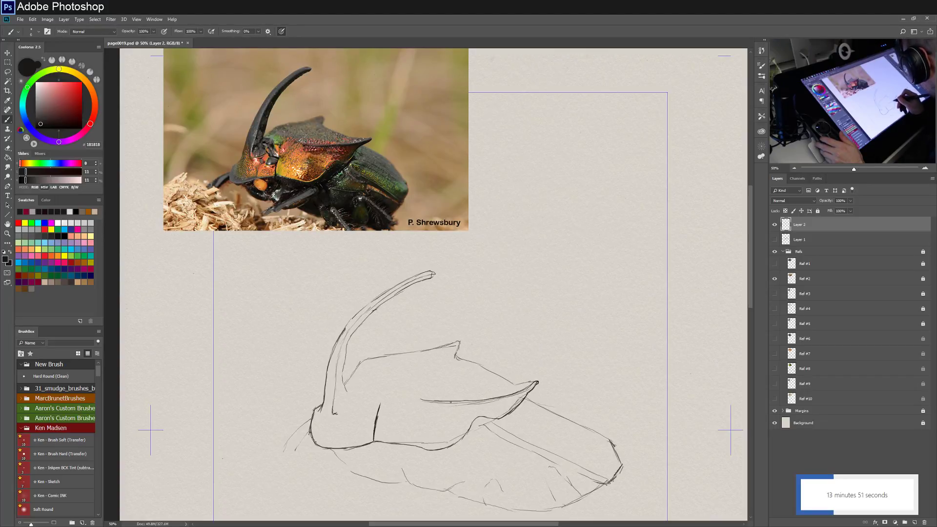
{"action": "left_click_drag", "start_coordinate": [421, 400], "coordinate": [490, 400]}
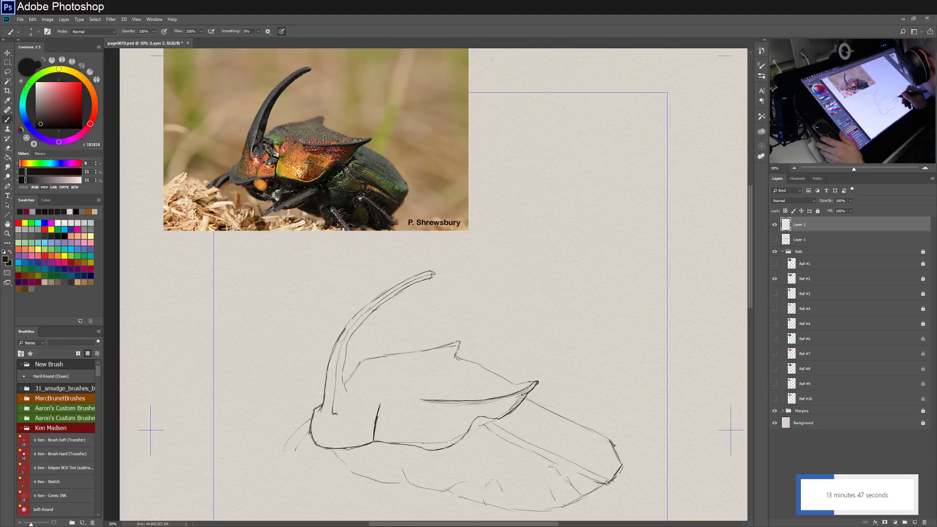
{"action": "left_click_drag", "start_coordinate": [511, 399], "coordinate": [527, 391]}
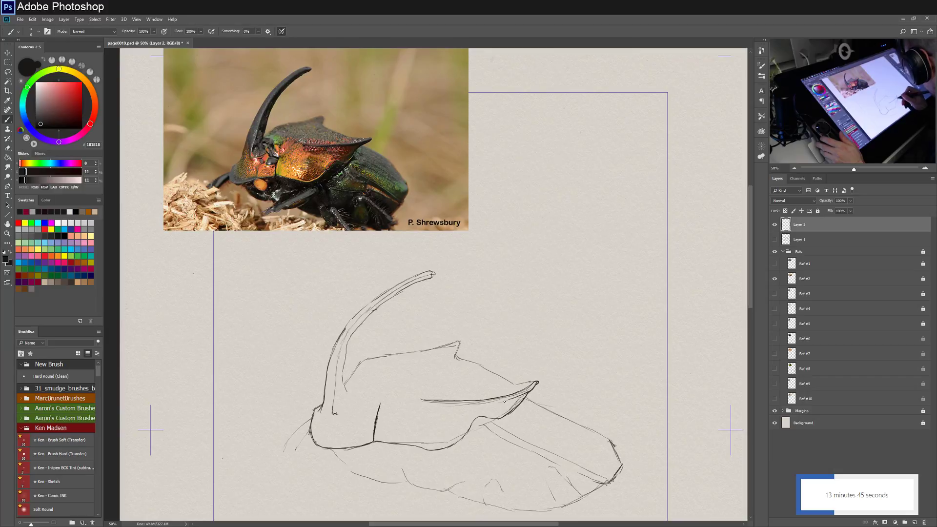
{"action": "mouse_move", "coordinate": [434, 405]}
{"action": "left_mouse_down"}
{"action": "mouse_move", "coordinate": [508, 398]}
{"action": "mouse_move", "coordinate": [451, 404]}
{"action": "mouse_move", "coordinate": [508, 399]}
{"action": "left_mouse_up"}
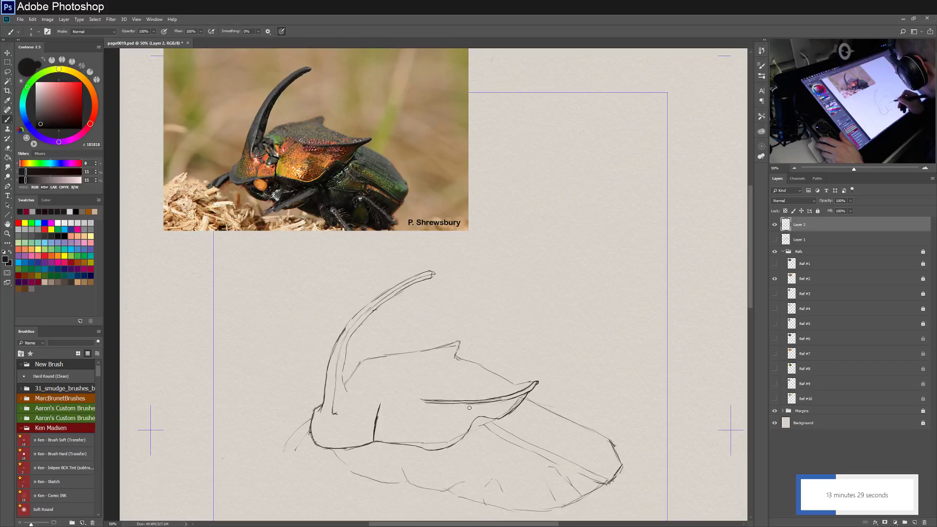
{"action": "right_click", "coordinate": [453, 380]}
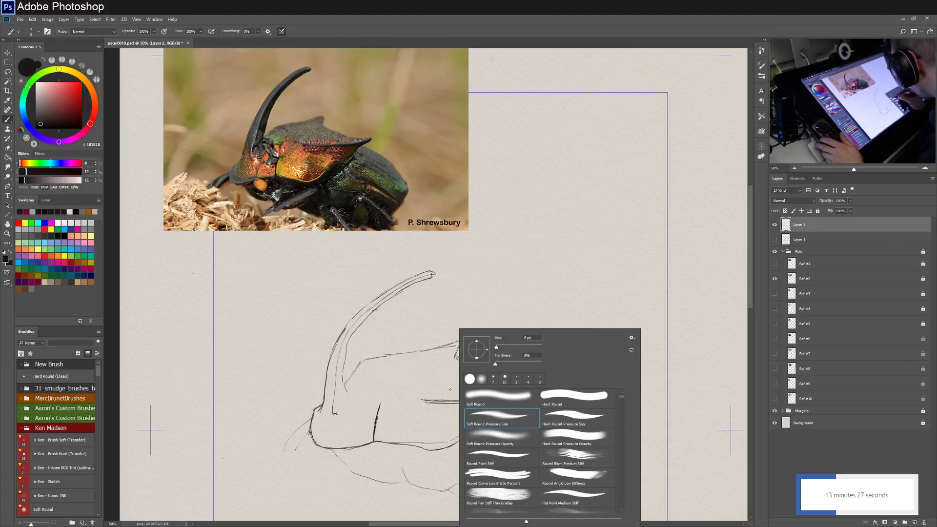
{"action": "key", "text": "Escape"}
{"action": "mouse_move", "coordinate": [420, 400]}
{"action": "left_mouse_down"}
{"action": "mouse_move", "coordinate": [455, 402]}
{"action": "mouse_move", "coordinate": [419, 403]}
{"action": "mouse_move", "coordinate": [474, 400]}
{"action": "left_mouse_up"}
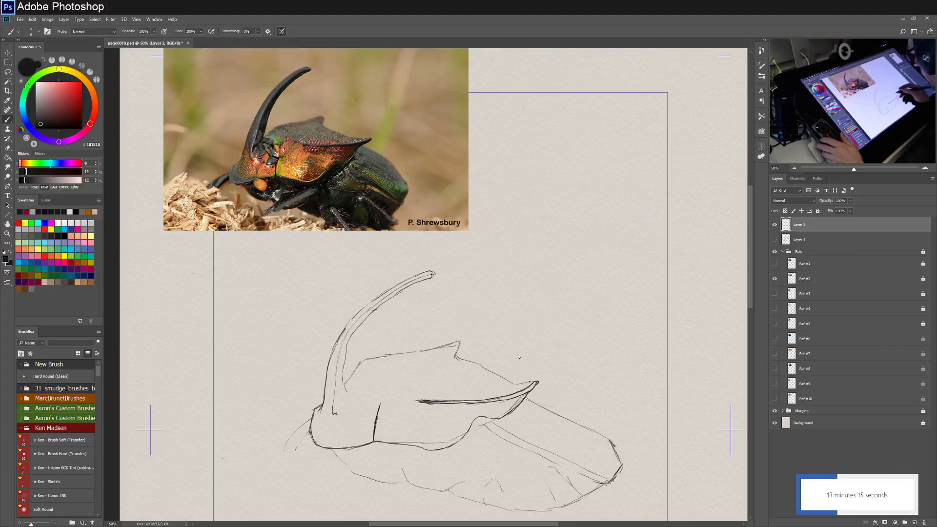
Darken the horn's rear edge down to its base, and redraw the pronotum's top contour from the horn over the peak to the rear spike.
{"action": "mouse_move", "coordinate": [429, 278]}
{"action": "left_mouse_down"}
{"action": "mouse_move", "coordinate": [376, 308]}
{"action": "mouse_move", "coordinate": [351, 338]}
{"action": "mouse_move", "coordinate": [344, 383]}
{"action": "mouse_move", "coordinate": [343, 365]}
{"action": "mouse_move", "coordinate": [355, 371]}
{"action": "left_mouse_up"}
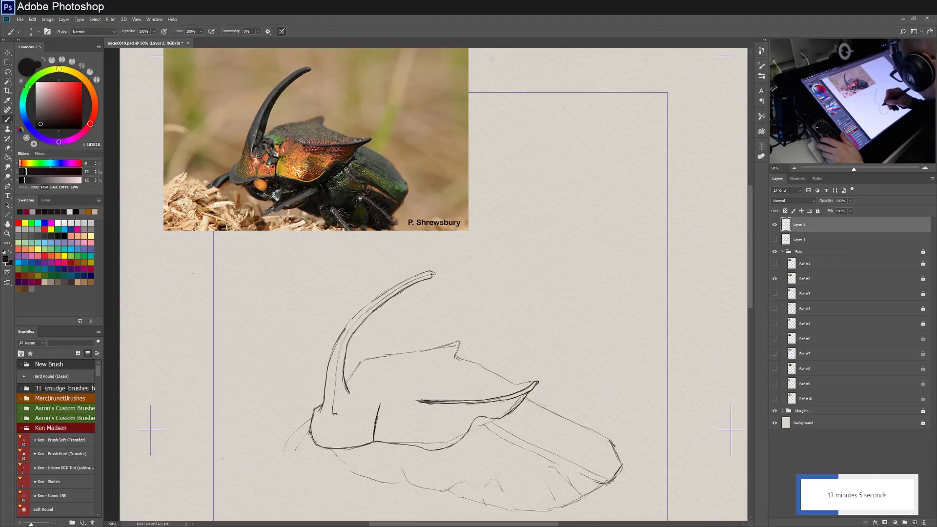
{"action": "left_click_drag", "start_coordinate": [335, 413], "coordinate": [348, 409]}
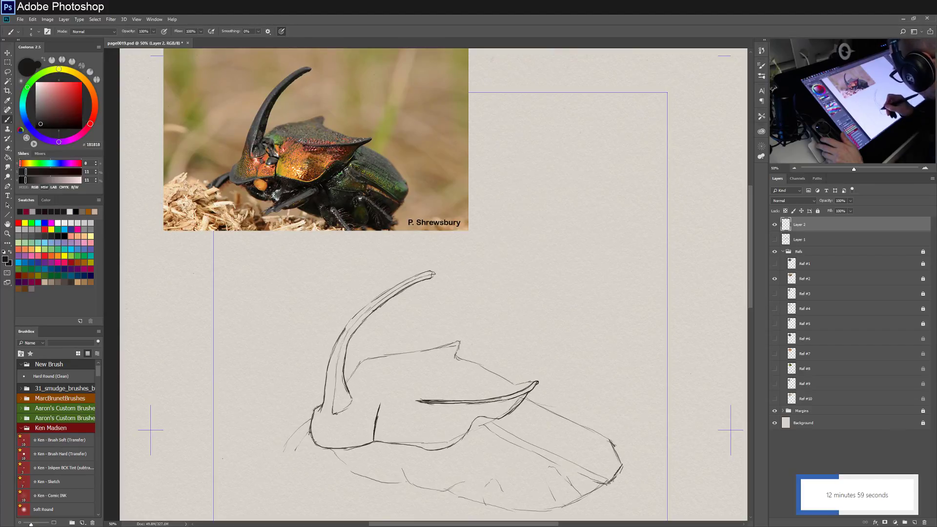
{"action": "mouse_move", "coordinate": [347, 384]}
{"action": "left_mouse_down"}
{"action": "mouse_move", "coordinate": [386, 353]}
{"action": "mouse_move", "coordinate": [460, 340]}
{"action": "left_mouse_up"}
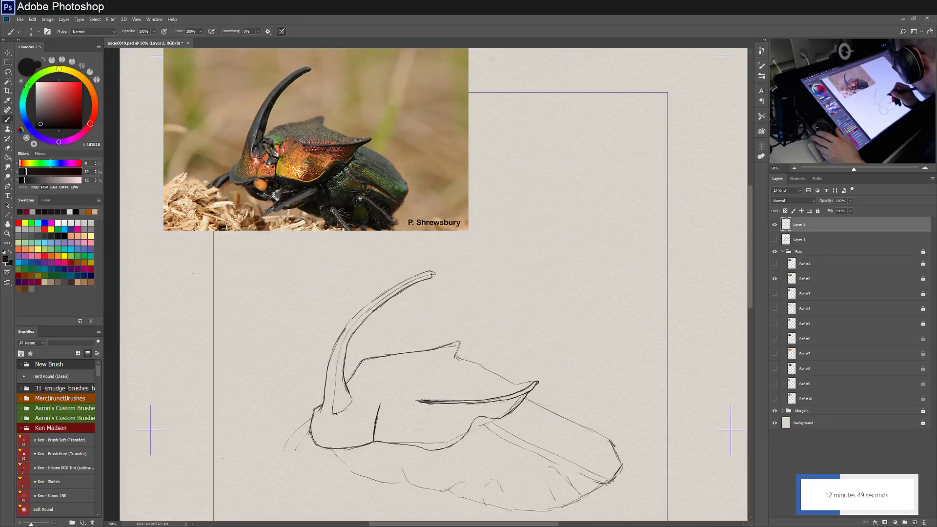
{"action": "left_click_drag", "start_coordinate": [441, 347], "coordinate": [457, 341]}
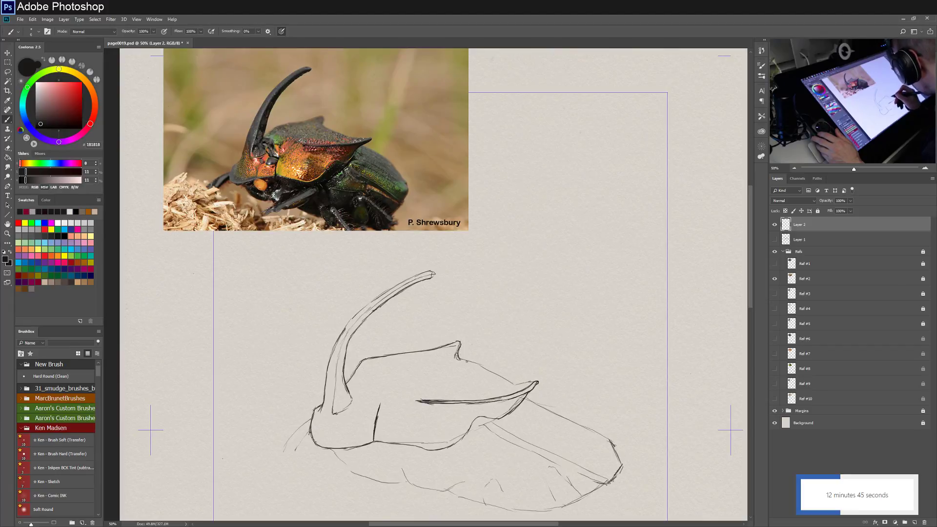
{"action": "left_click_drag", "start_coordinate": [469, 362], "coordinate": [510, 382]}
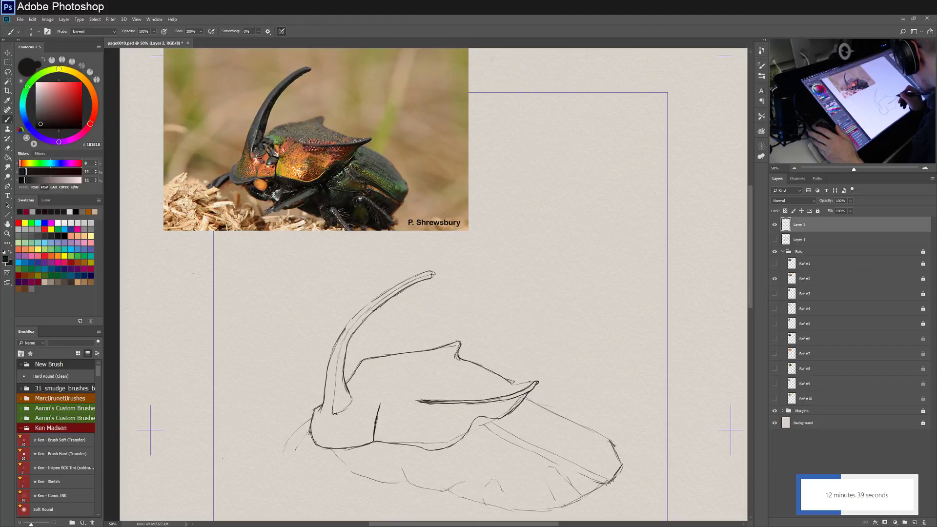
{"action": "mouse_move", "coordinate": [506, 380]}
{"action": "left_mouse_down"}
{"action": "mouse_move", "coordinate": [532, 382]}
{"action": "mouse_move", "coordinate": [518, 383]}
{"action": "left_mouse_up"}
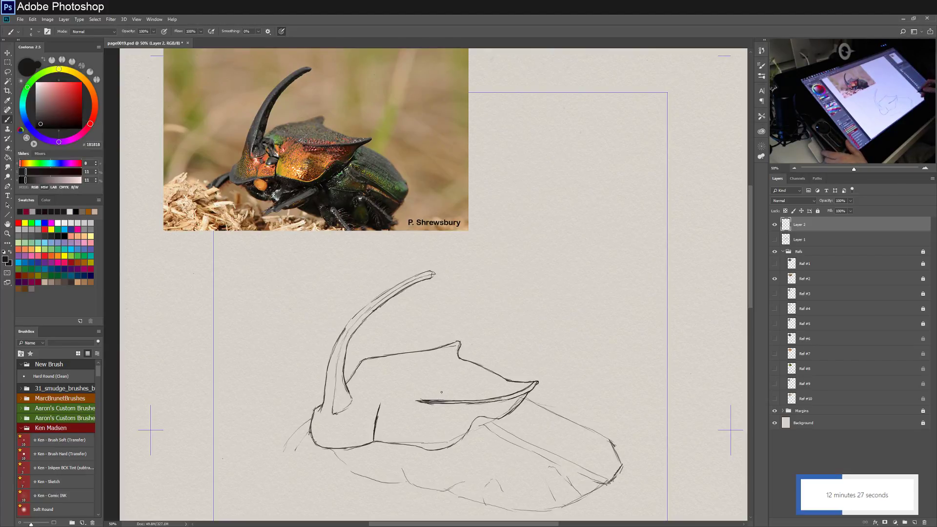
Darken the horn's front edge, and outline the small stacked plates between the horn's base and the pronotum with a bold front corner.
{"action": "left_click_drag", "start_coordinate": [532, 420], "coordinate": [512, 337]}
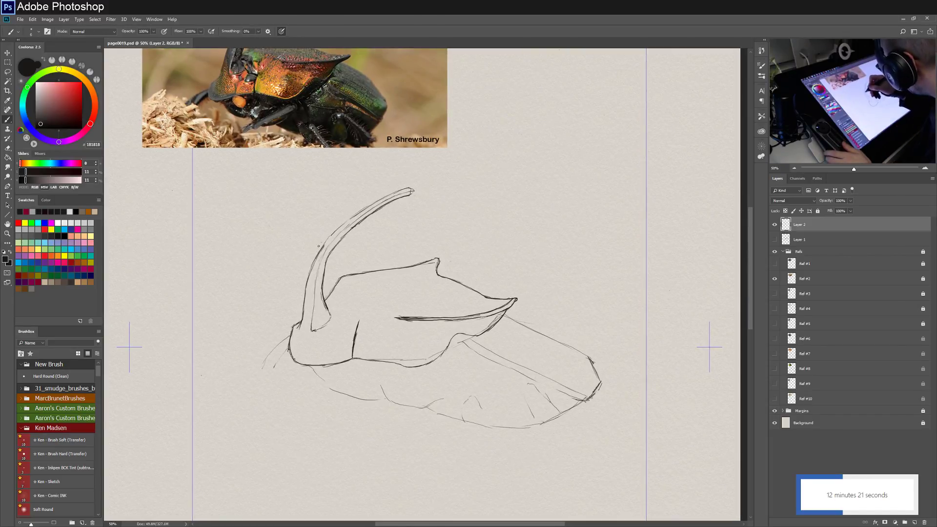
{"action": "mouse_move", "coordinate": [310, 272]}
{"action": "left_mouse_down"}
{"action": "mouse_move", "coordinate": [345, 224]}
{"action": "mouse_move", "coordinate": [329, 237]}
{"action": "mouse_move", "coordinate": [396, 192]}
{"action": "left_mouse_up"}
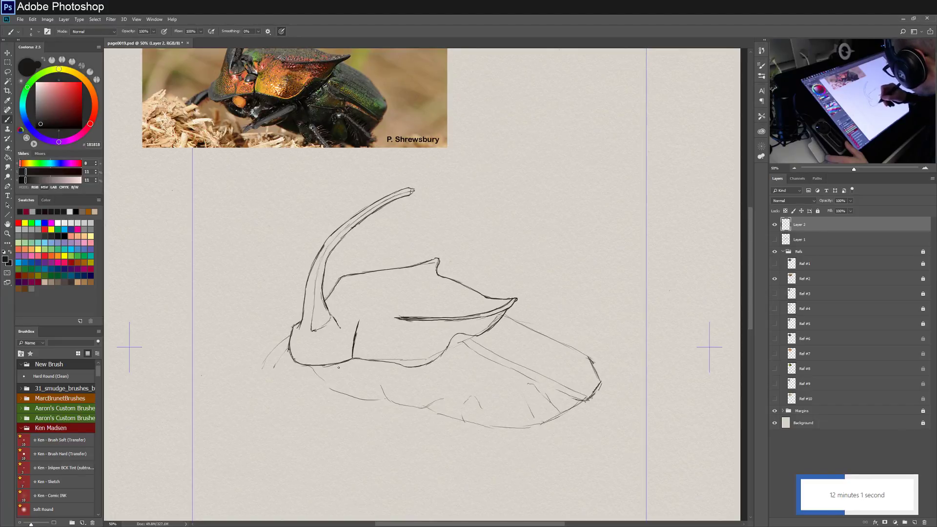
{"action": "left_click_drag", "start_coordinate": [330, 363], "coordinate": [344, 323]}
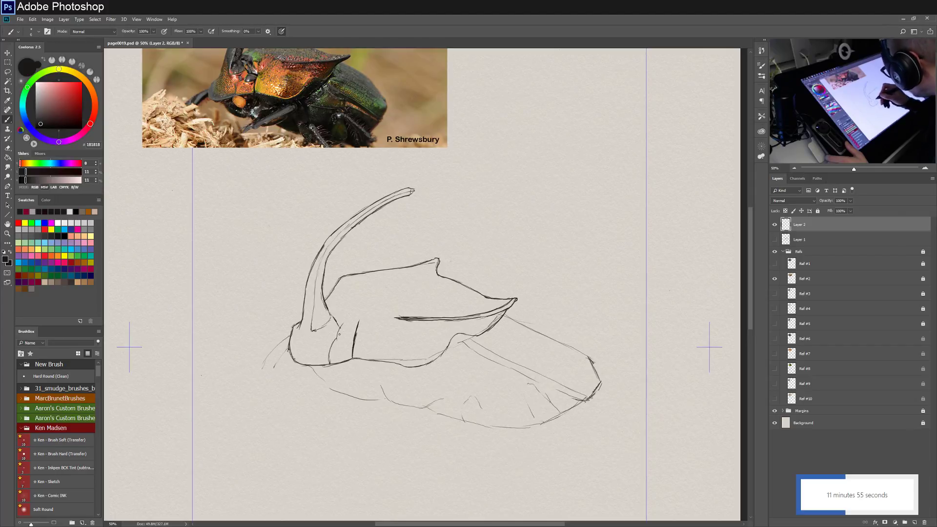
{"action": "mouse_move", "coordinate": [354, 340]}
{"action": "left_mouse_down"}
{"action": "mouse_move", "coordinate": [345, 335]}
{"action": "mouse_move", "coordinate": [356, 324]}
{"action": "mouse_move", "coordinate": [355, 341]}
{"action": "left_mouse_up"}
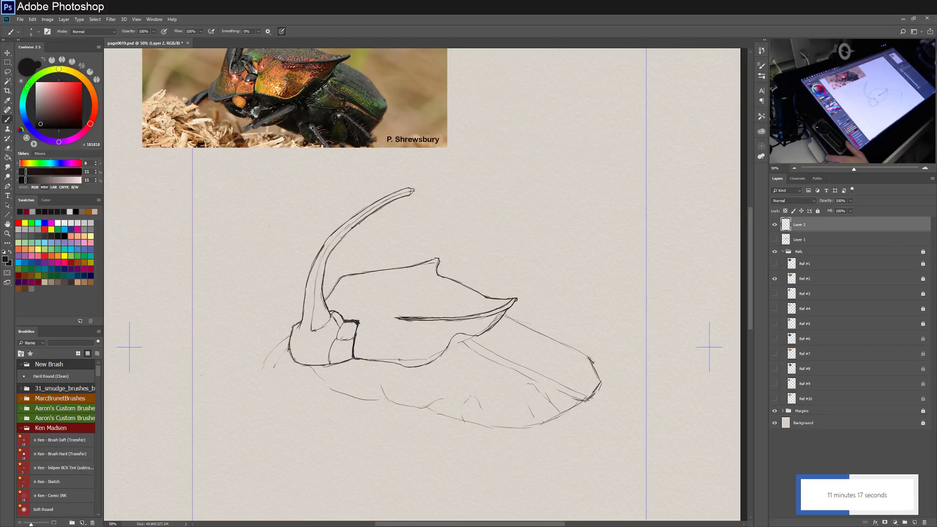
Hatch a shadow at the horn's base, and darken the curved underside contour from beneath the head back toward the foreleg.
{"action": "left_click_drag", "start_coordinate": [395, 357], "coordinate": [435, 406]}
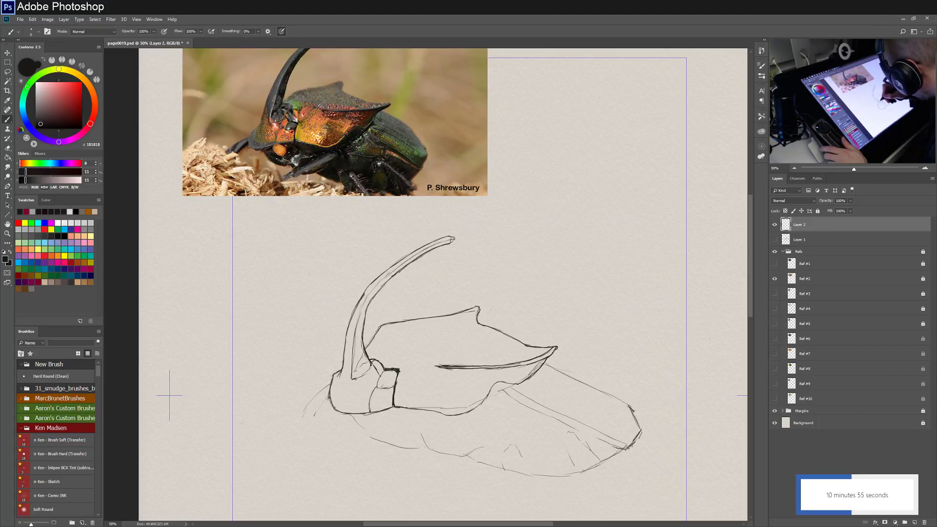
{"action": "mouse_move", "coordinate": [364, 357]}
{"action": "left_mouse_down"}
{"action": "mouse_move", "coordinate": [368, 369]}
{"action": "mouse_move", "coordinate": [355, 376]}
{"action": "mouse_move", "coordinate": [393, 406]}
{"action": "mouse_move", "coordinate": [475, 403]}
{"action": "left_mouse_up"}
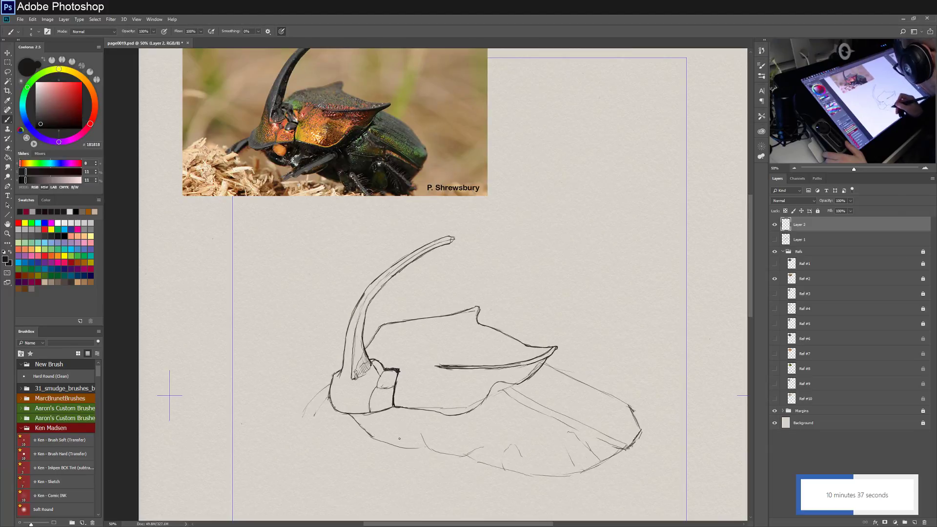
{"action": "left_click_drag", "start_coordinate": [372, 436], "coordinate": [427, 450]}
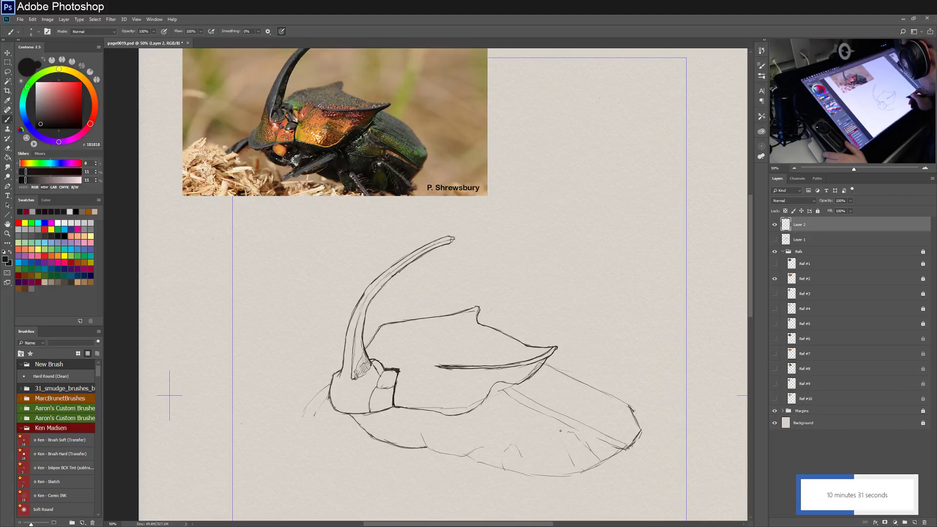
Draw the foreleg below the body as a slim tapered segment with a rounded rear joint and a forked, clawed front end.
{"action": "mouse_move", "coordinate": [442, 445]}
{"action": "left_mouse_down"}
{"action": "mouse_move", "coordinate": [482, 439]}
{"action": "mouse_move", "coordinate": [451, 441]}
{"action": "mouse_move", "coordinate": [482, 440]}
{"action": "mouse_move", "coordinate": [484, 453]}
{"action": "mouse_move", "coordinate": [456, 456]}
{"action": "mouse_move", "coordinate": [485, 445]}
{"action": "left_mouse_up"}
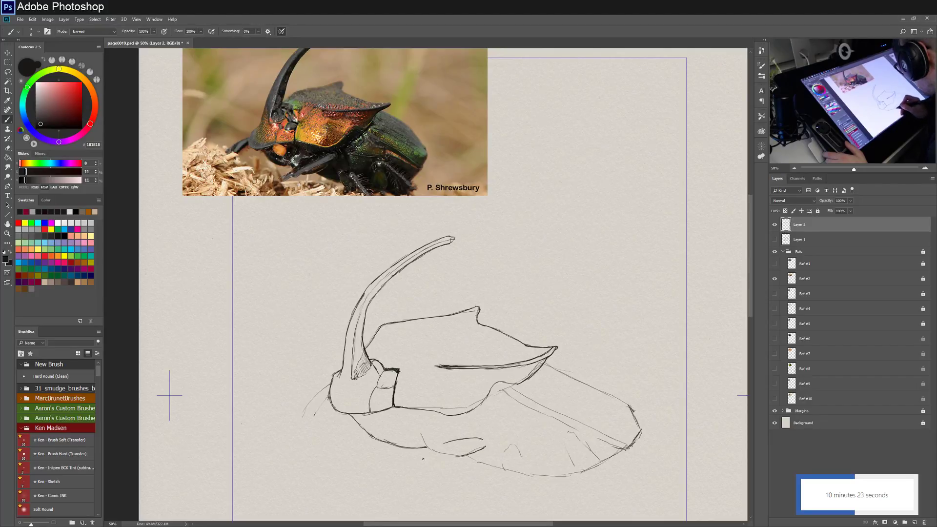
{"action": "left_click_drag", "start_coordinate": [424, 461], "coordinate": [428, 457]}
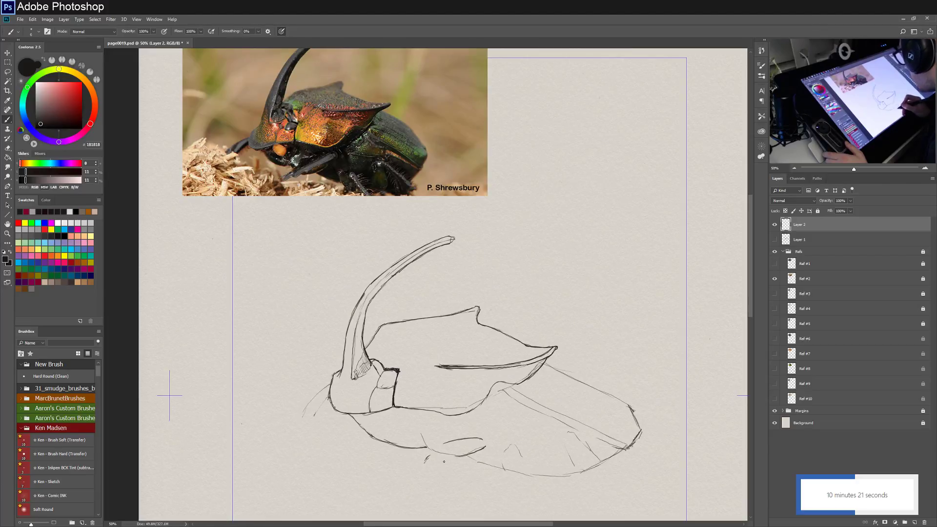
{"action": "left_click_drag", "start_coordinate": [483, 439], "coordinate": [485, 442]}
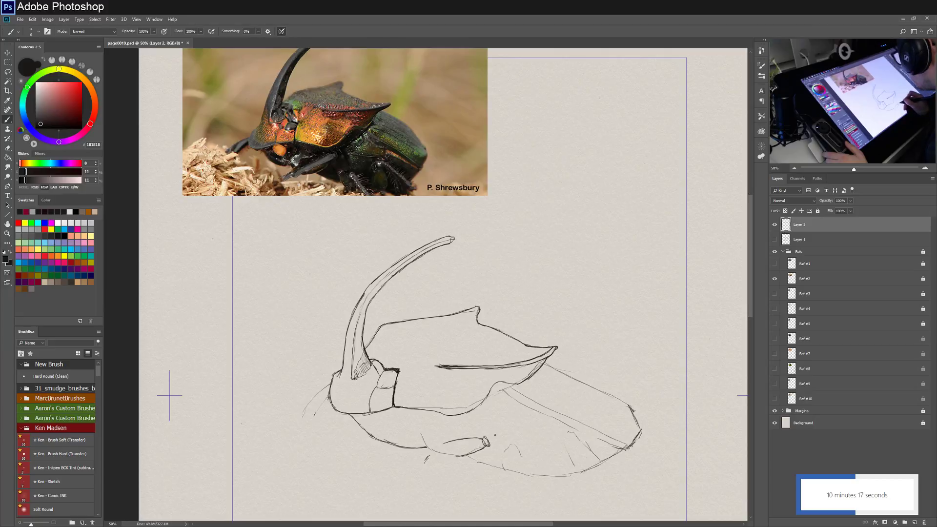
{"action": "mouse_move", "coordinate": [427, 457]}
{"action": "left_mouse_down"}
{"action": "mouse_move", "coordinate": [469, 442]}
{"action": "mouse_move", "coordinate": [432, 454]}
{"action": "left_mouse_up"}
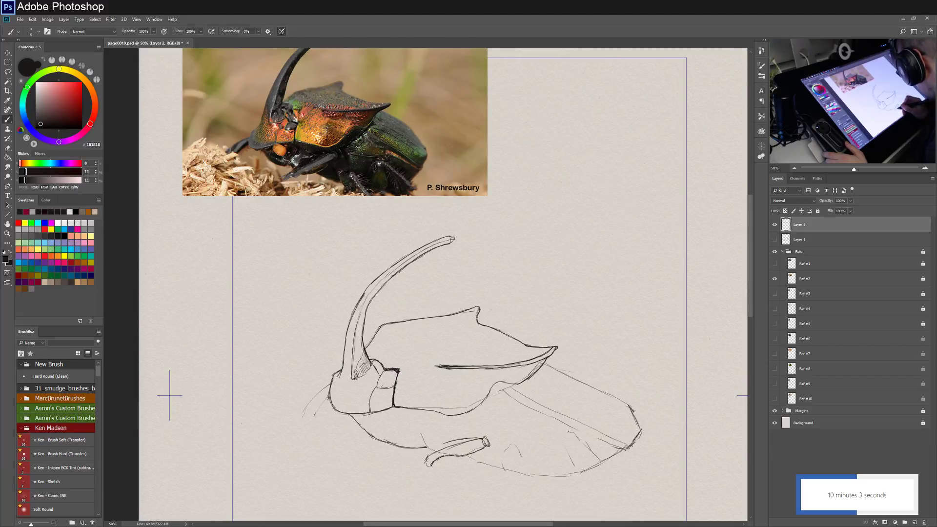
{"action": "left_click_drag", "start_coordinate": [428, 460], "coordinate": [425, 462]}
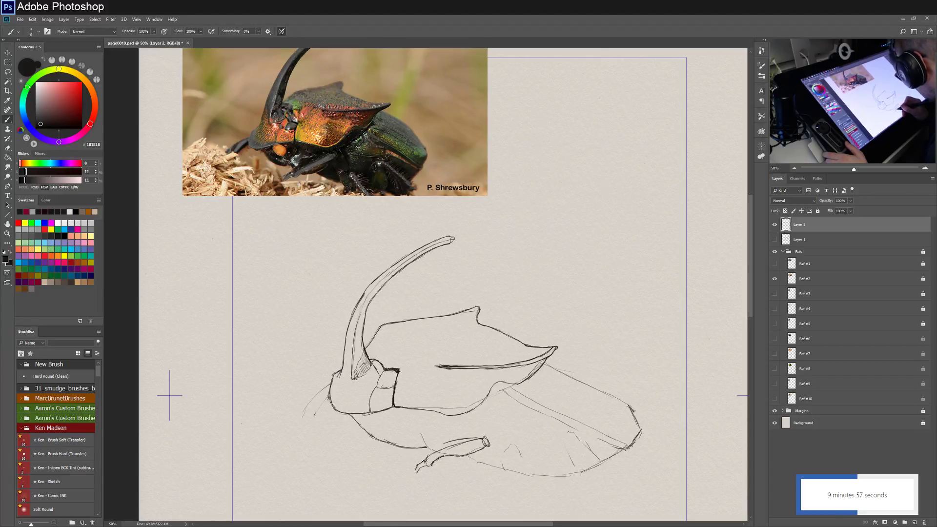
{"action": "left_click_drag", "start_coordinate": [418, 465], "coordinate": [409, 472]}
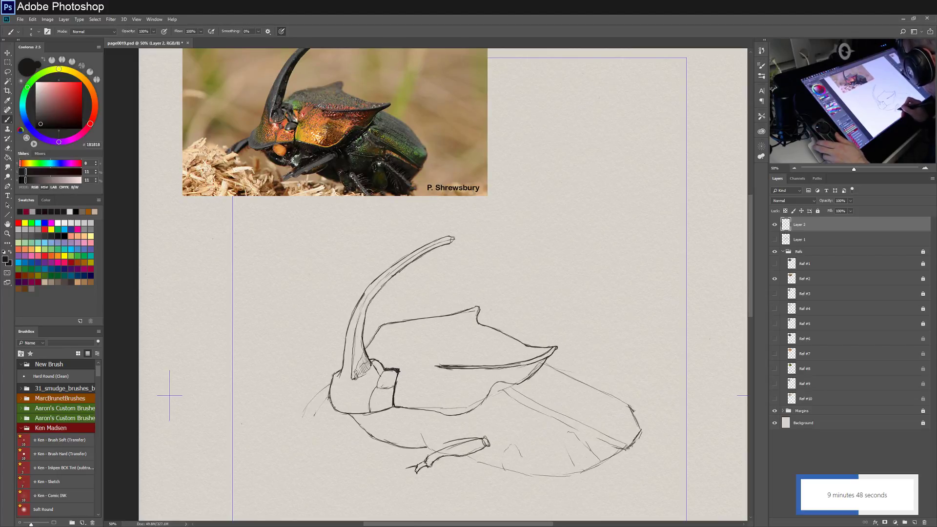
Thicken the foreleg's upper edge and rear joint, and add short branching crease lines where it meets the underside contour.
{"action": "left_click_drag", "start_coordinate": [424, 461], "coordinate": [477, 439]}
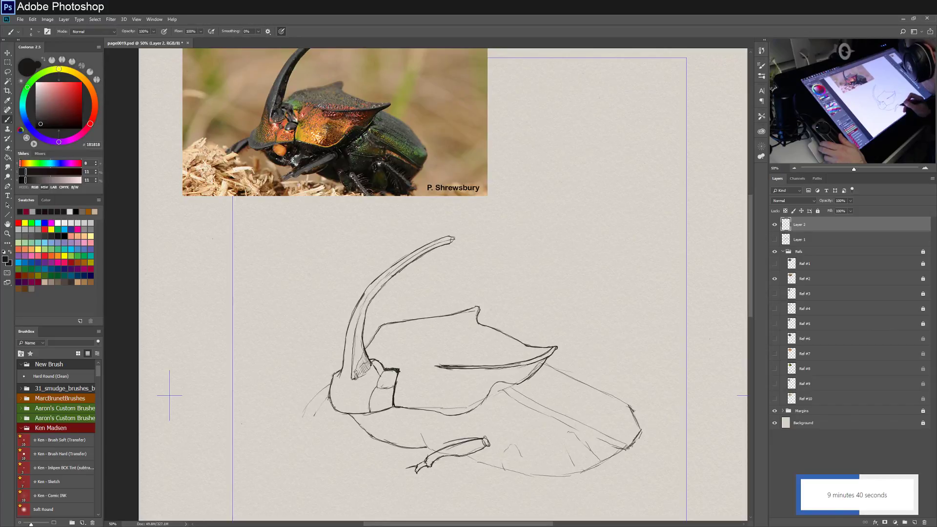
{"action": "mouse_move", "coordinate": [440, 457]}
{"action": "left_mouse_down"}
{"action": "mouse_move", "coordinate": [486, 446]}
{"action": "mouse_move", "coordinate": [449, 441]}
{"action": "left_mouse_up"}
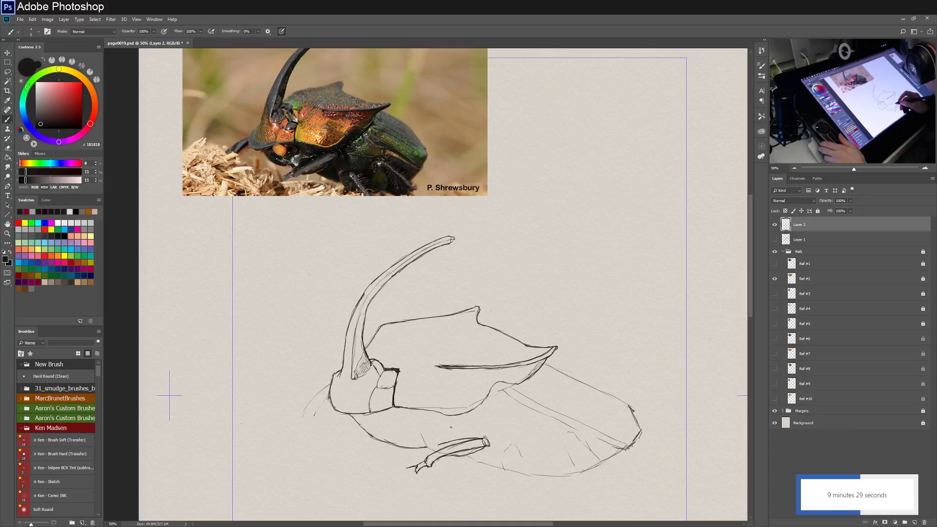
{"action": "mouse_move", "coordinate": [426, 447]}
{"action": "left_mouse_down"}
{"action": "mouse_move", "coordinate": [428, 437]}
{"action": "mouse_move", "coordinate": [426, 446]}
{"action": "left_mouse_up"}
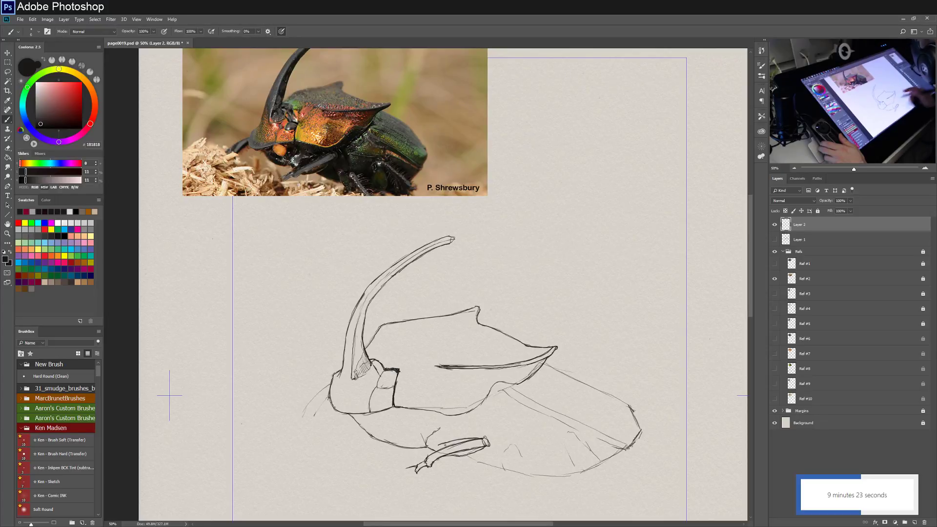
{"action": "left_click_drag", "start_coordinate": [445, 444], "coordinate": [441, 444]}
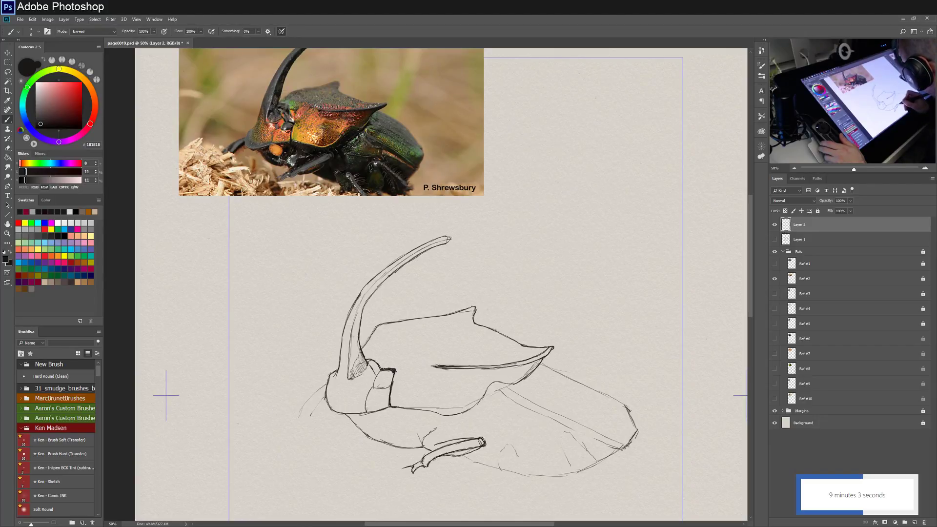
{"action": "left_click_drag", "start_coordinate": [475, 438], "coordinate": [445, 440]}
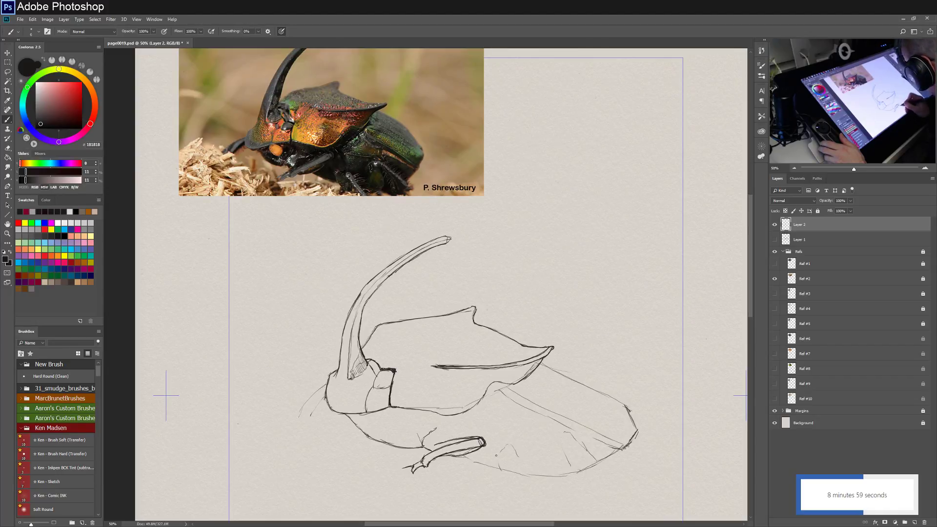
Draw the middle leg below the abdomen with a rounded upper segment, a small dark knee joint and a narrow shin slanting down and back.
{"action": "mouse_move", "coordinate": [558, 473]}
{"action": "left_mouse_down"}
{"action": "mouse_move", "coordinate": [505, 385]}
{"action": "mouse_move", "coordinate": [503, 414]}
{"action": "mouse_move", "coordinate": [512, 409]}
{"action": "left_mouse_up"}
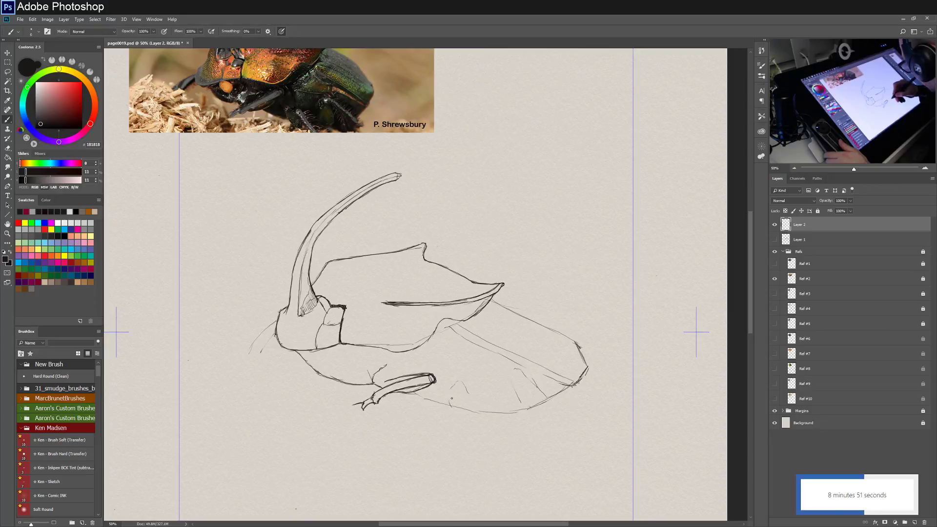
{"action": "mouse_move", "coordinate": [448, 405]}
{"action": "left_mouse_down"}
{"action": "mouse_move", "coordinate": [451, 386]}
{"action": "mouse_move", "coordinate": [471, 392]}
{"action": "left_mouse_up"}
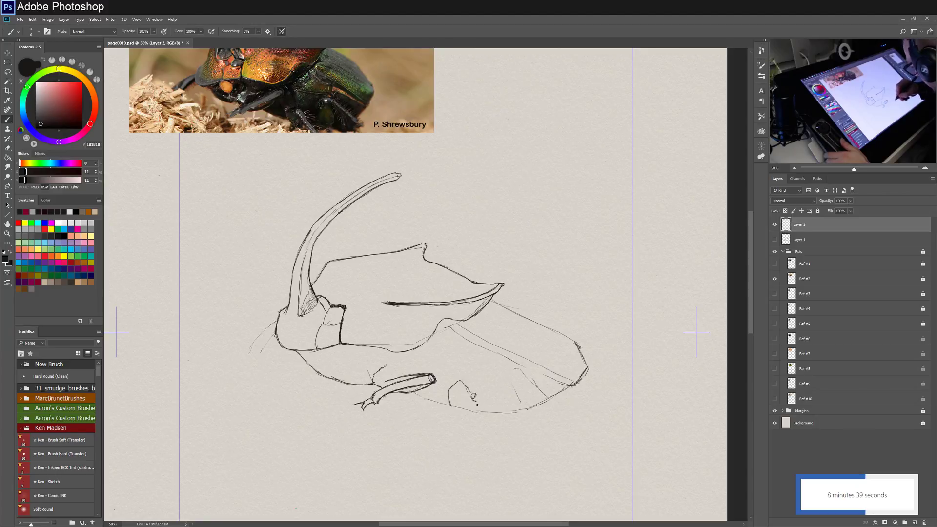
{"action": "left_click_drag", "start_coordinate": [477, 405], "coordinate": [495, 423]}
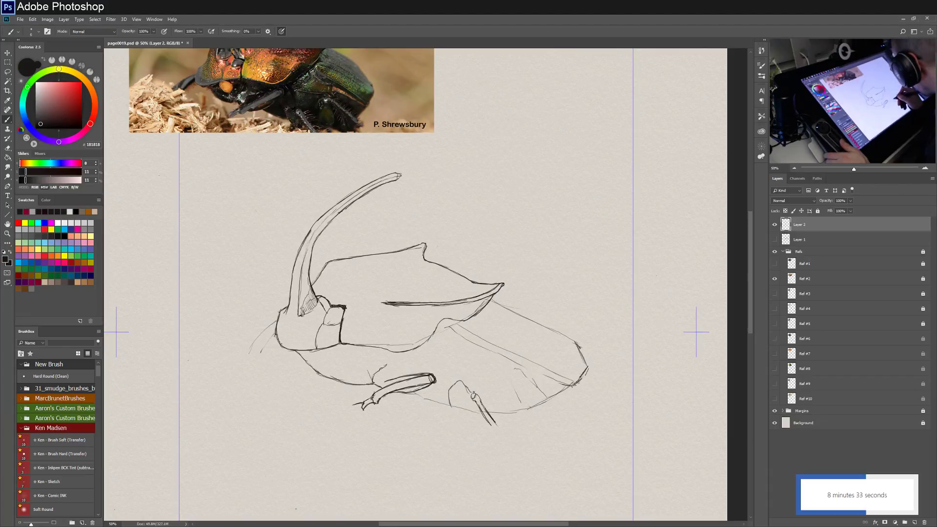
{"action": "left_click_drag", "start_coordinate": [472, 393], "coordinate": [464, 385]}
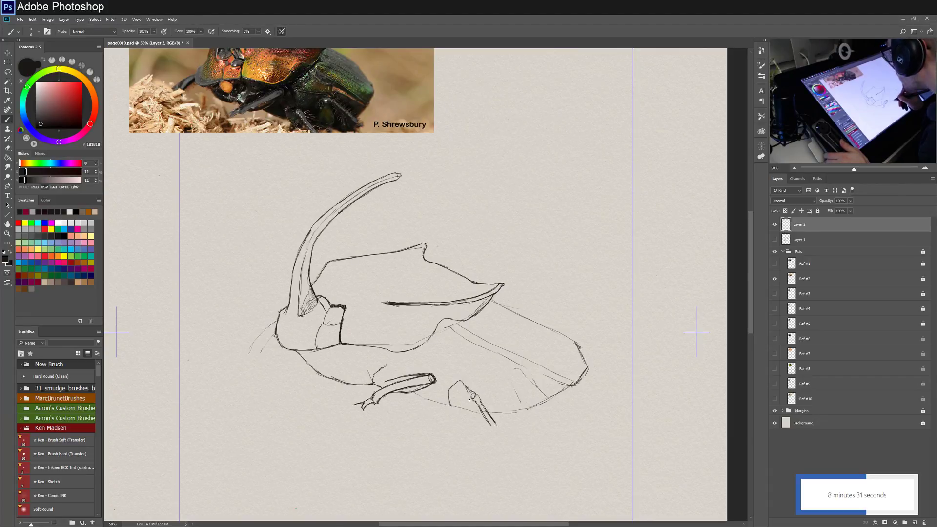
{"action": "left_click_drag", "start_coordinate": [448, 394], "coordinate": [458, 413]}
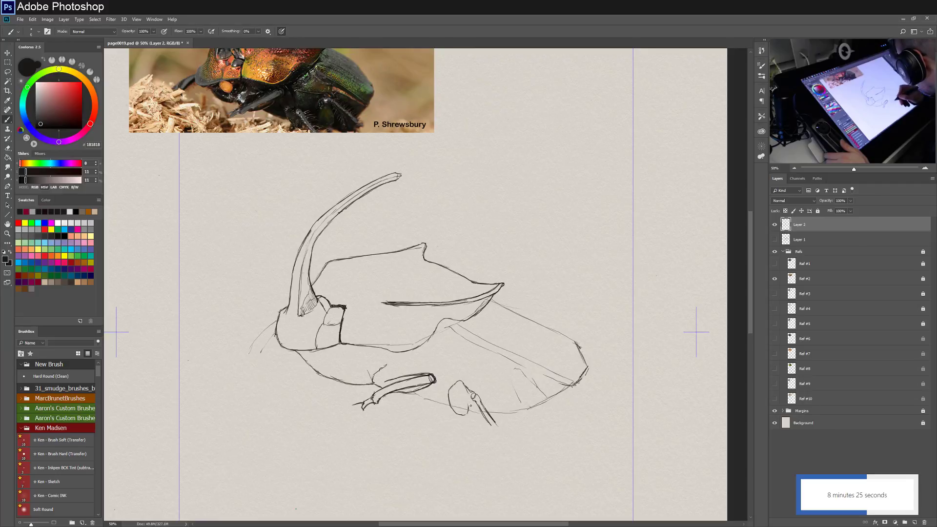
{"action": "mouse_move", "coordinate": [466, 404]}
{"action": "left_mouse_down"}
{"action": "mouse_move", "coordinate": [477, 401]}
{"action": "mouse_move", "coordinate": [471, 397]}
{"action": "left_mouse_up"}
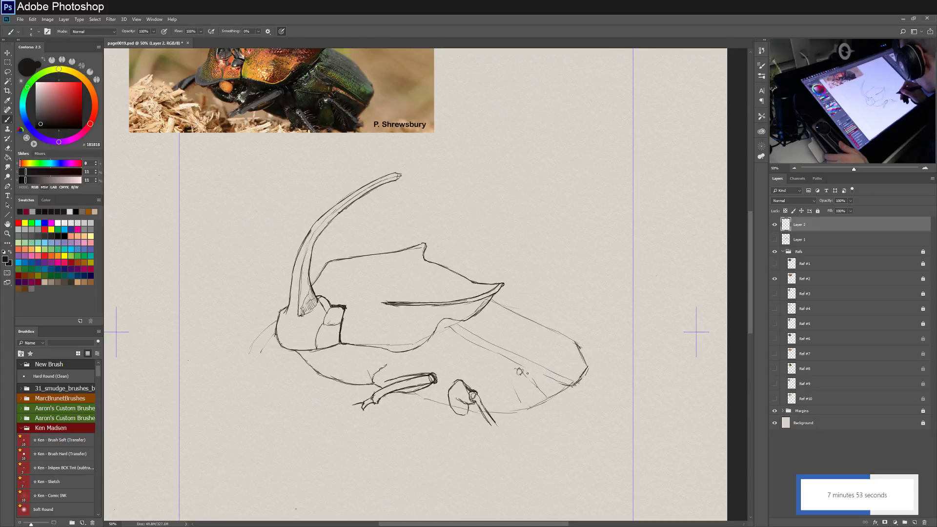
Draw the hind leg below the abdomen with a small round knee and thin rearward shin, and darken the curved body contour around it.
{"action": "left_click_drag", "start_coordinate": [529, 375], "coordinate": [553, 395]}
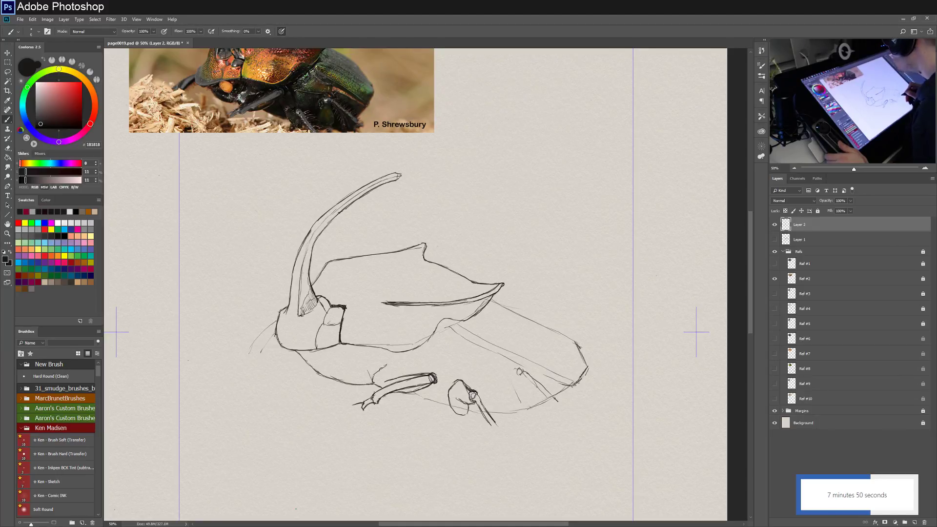
{"action": "left_click_drag", "start_coordinate": [520, 373], "coordinate": [554, 402]}
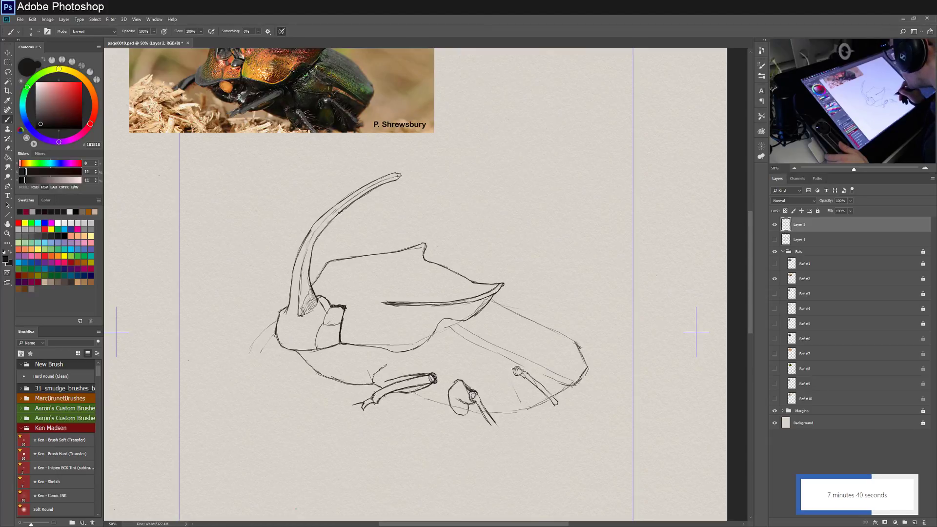
{"action": "left_click_drag", "start_coordinate": [506, 382], "coordinate": [515, 367]}
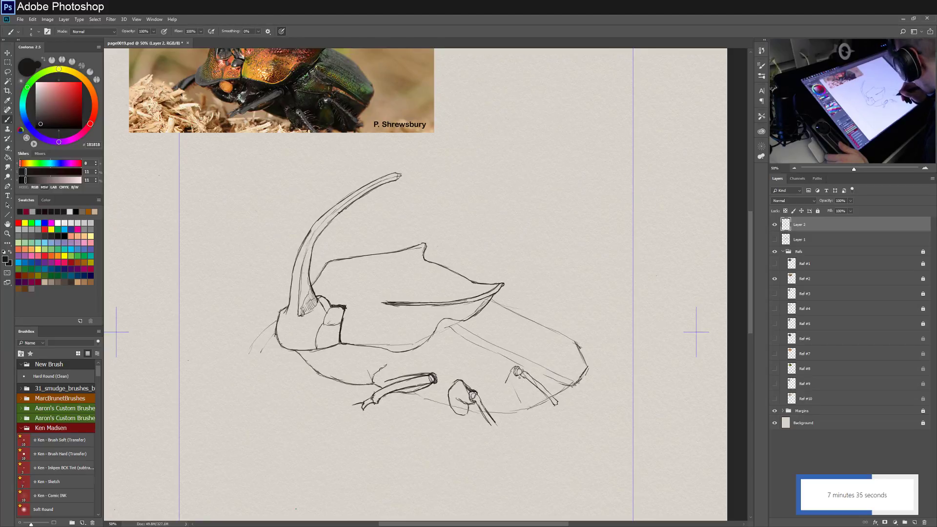
{"action": "mouse_move", "coordinate": [522, 386]}
{"action": "left_mouse_down"}
{"action": "mouse_move", "coordinate": [522, 414]}
{"action": "mouse_move", "coordinate": [514, 415]}
{"action": "left_mouse_up"}
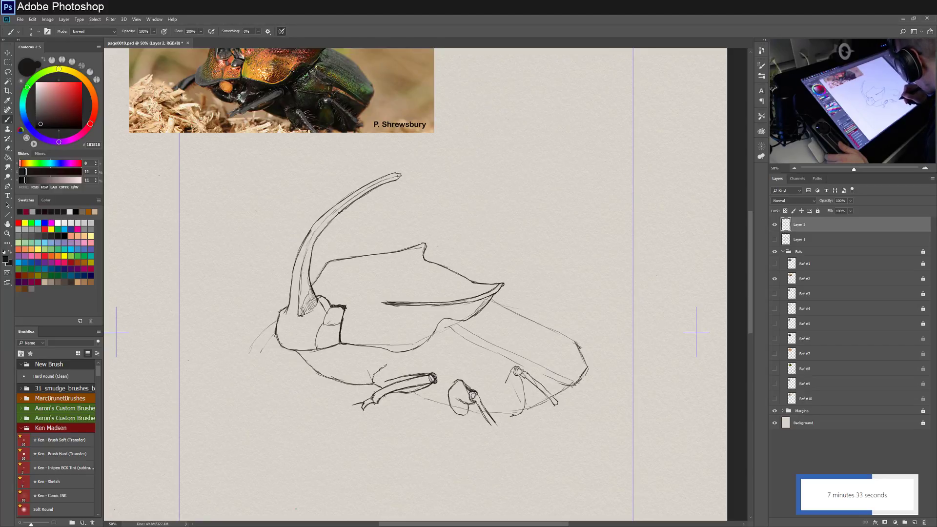
{"action": "mouse_move", "coordinate": [518, 379]}
{"action": "left_mouse_down"}
{"action": "mouse_move", "coordinate": [522, 411]}
{"action": "mouse_move", "coordinate": [525, 396]}
{"action": "left_mouse_up"}
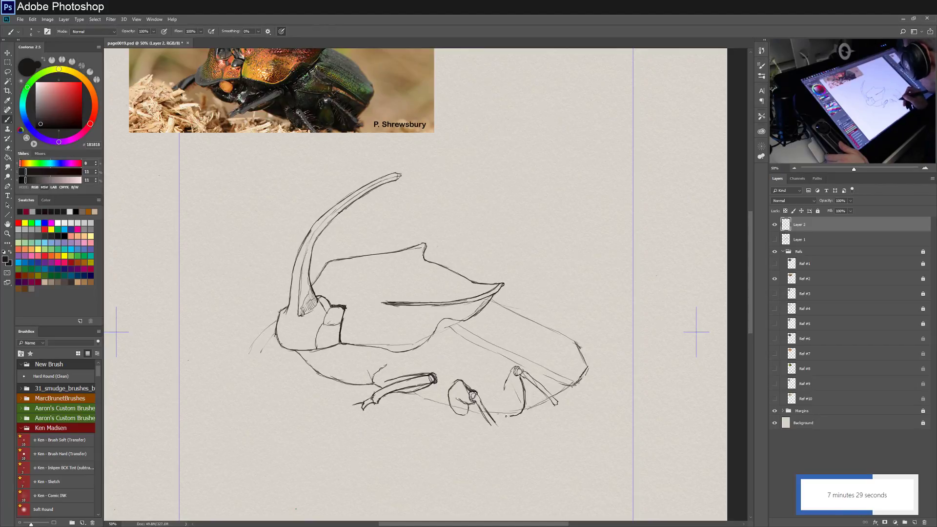
{"action": "left_click_drag", "start_coordinate": [529, 408], "coordinate": [539, 403]}
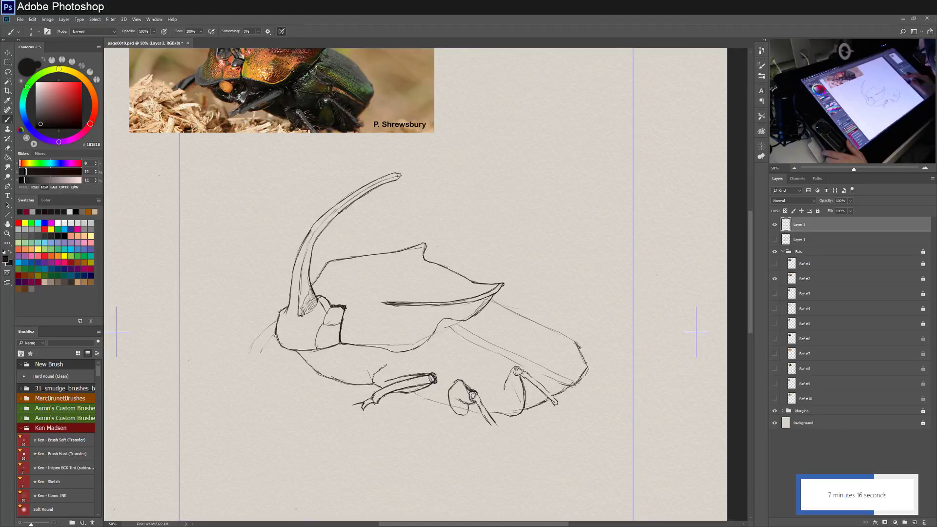
Rotate the canvas and darken the wing case's long lower edge from beneath the thorax plate to the rear tip.
{"action": "left_click_drag", "start_coordinate": [537, 195], "coordinate": [561, 365]}
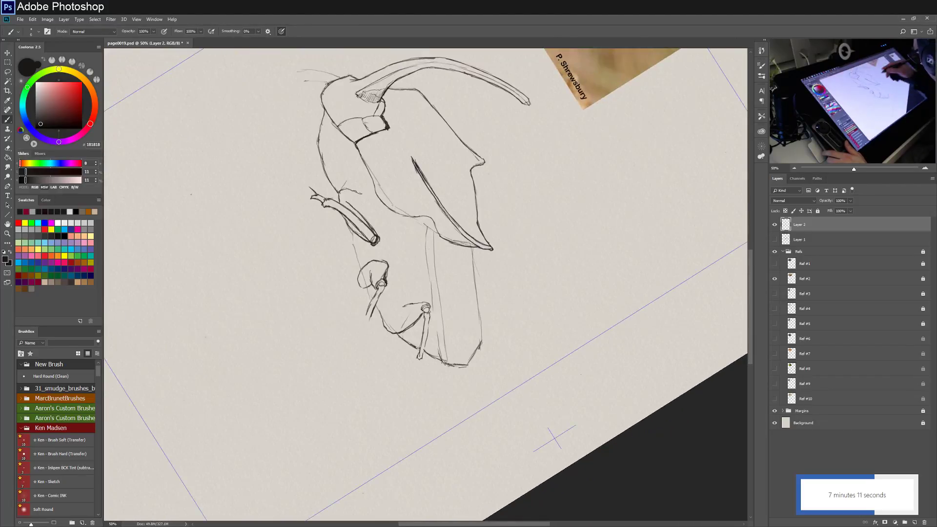
{"action": "mouse_move", "coordinate": [523, 226]}
{"action": "left_mouse_down"}
{"action": "mouse_move", "coordinate": [454, 369]}
{"action": "mouse_move", "coordinate": [461, 337]}
{"action": "left_mouse_up"}
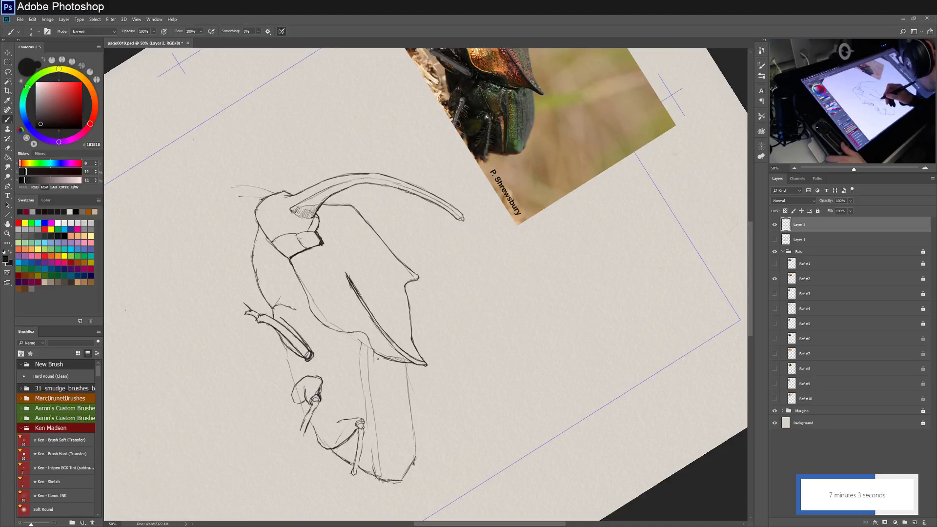
{"action": "left_click_drag", "start_coordinate": [374, 360], "coordinate": [382, 481]}
{"action": "left_click_drag", "start_coordinate": [380, 445], "coordinate": [382, 480]}
{"action": "left_click_drag", "start_coordinate": [379, 420], "coordinate": [381, 460]}
{"action": "left_click_drag", "start_coordinate": [374, 355], "coordinate": [375, 383]}
{"action": "left_click_drag", "start_coordinate": [376, 399], "coordinate": [380, 433]}
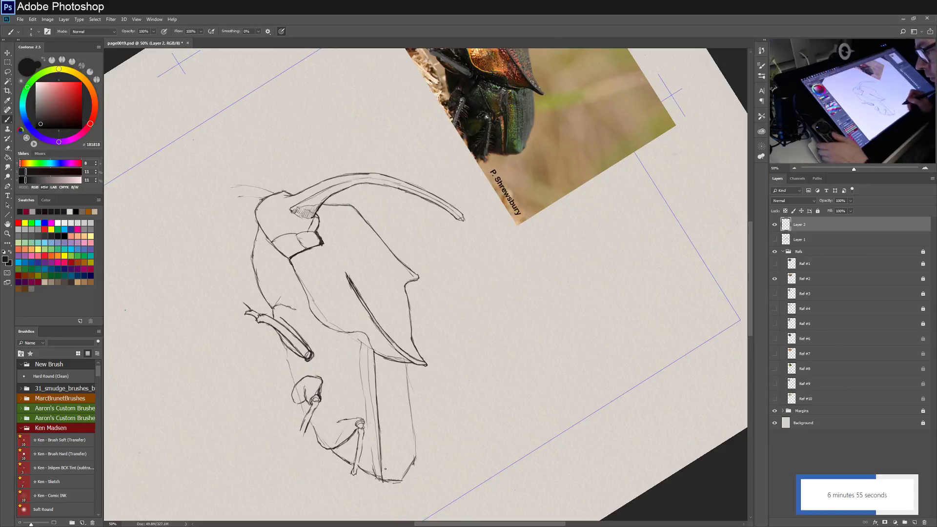
Restore the upright canvas and darken the wing case's top and rear outline, adding a thin parallel line along its lower edge.
{"action": "key", "text": "Escape"}
{"action": "left_click", "coordinate": [576, 525]}
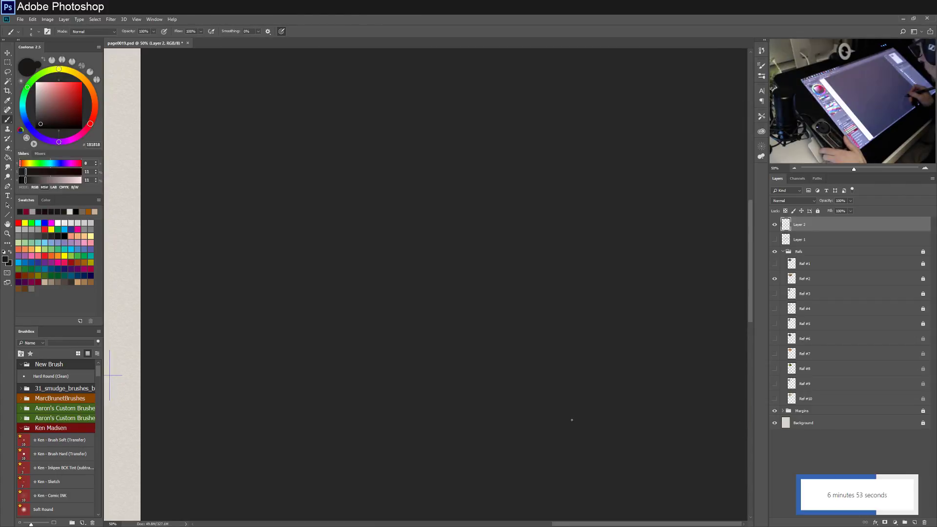
{"action": "mouse_move", "coordinate": [576, 526]}
{"action": "left_mouse_down"}
{"action": "mouse_move", "coordinate": [372, 524]}
{"action": "mouse_move", "coordinate": [419, 523]}
{"action": "left_mouse_up"}
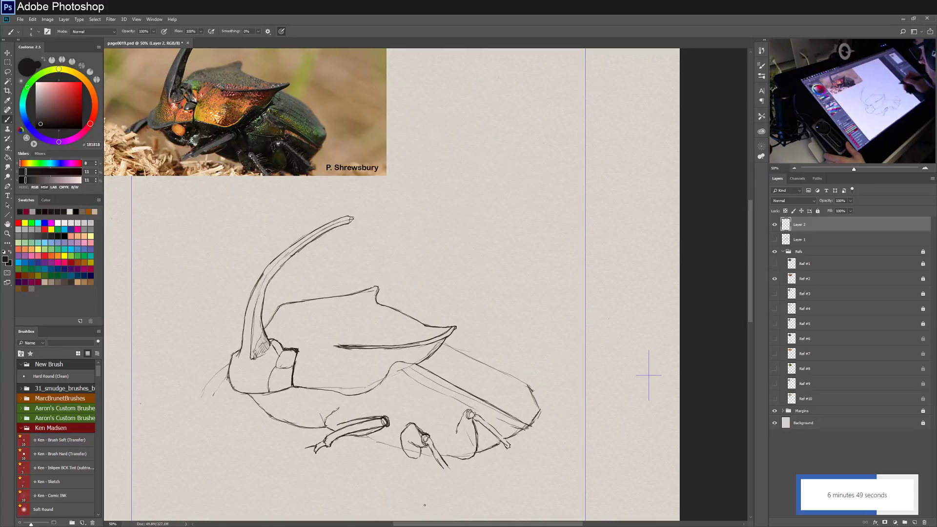
{"action": "mouse_move", "coordinate": [531, 318]}
{"action": "left_mouse_down"}
{"action": "mouse_move", "coordinate": [537, 226]}
{"action": "mouse_move", "coordinate": [534, 247]}
{"action": "left_mouse_up"}
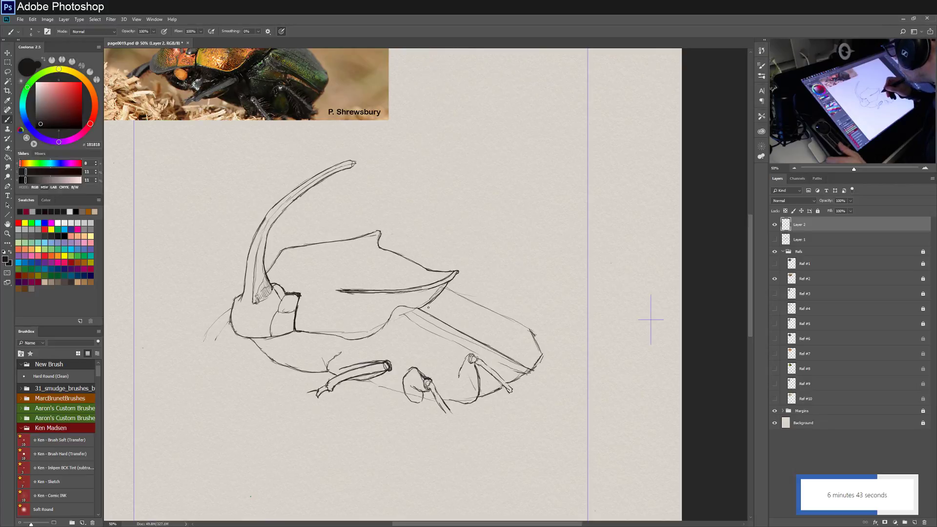
{"action": "left_click_drag", "start_coordinate": [426, 307], "coordinate": [435, 302]}
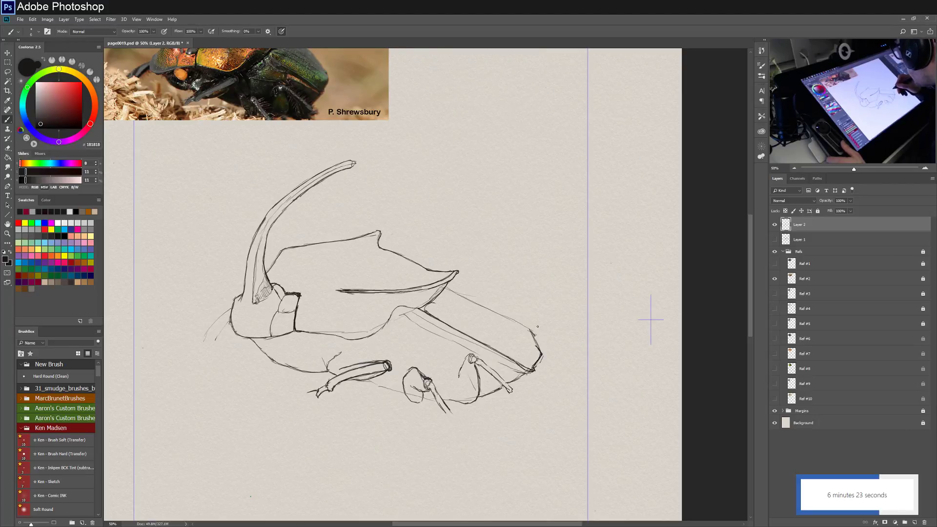
{"action": "left_click_drag", "start_coordinate": [528, 329], "coordinate": [537, 346]}
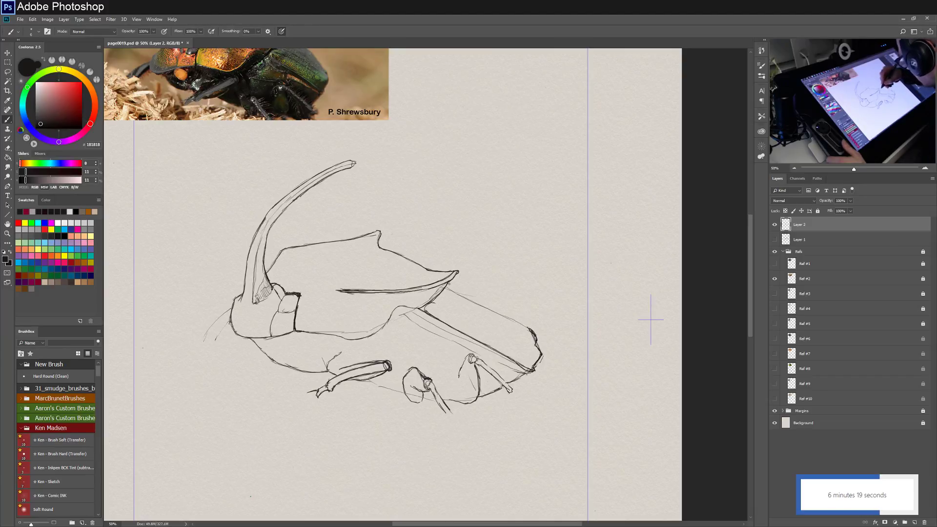
{"action": "left_click_drag", "start_coordinate": [446, 287], "coordinate": [530, 328]}
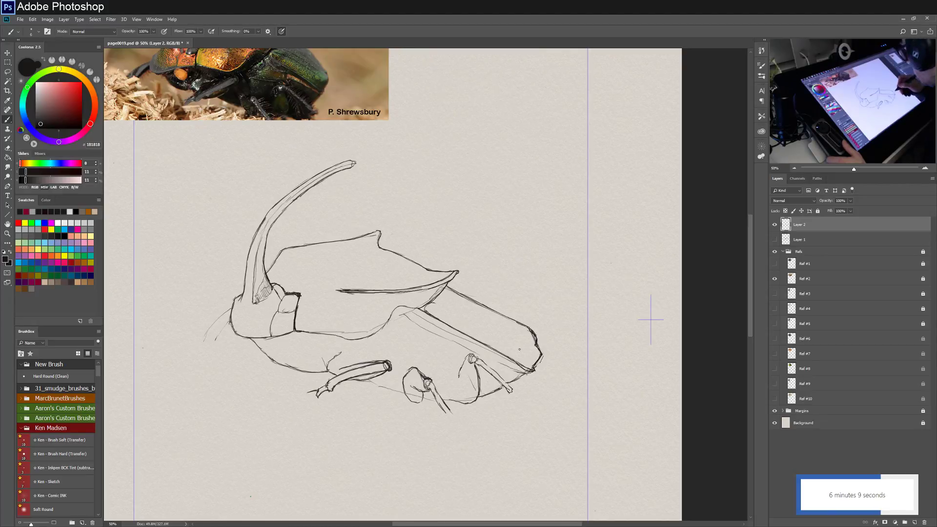
{"action": "left_click_drag", "start_coordinate": [441, 320], "coordinate": [516, 358]}
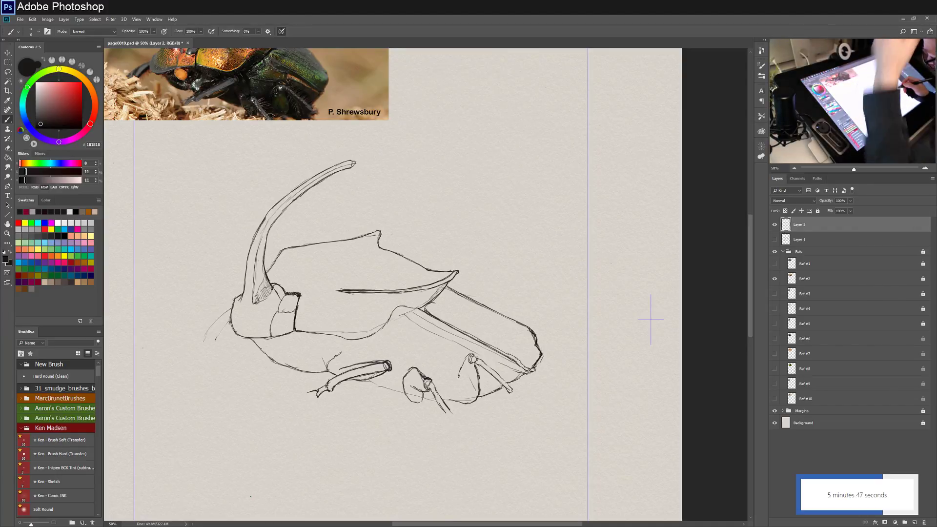
Draw the bristly dark appendage in front of the head with short curved strokes, and reinforce the underside line beside the foreleg.
{"action": "key", "text": "ctrl+0"}
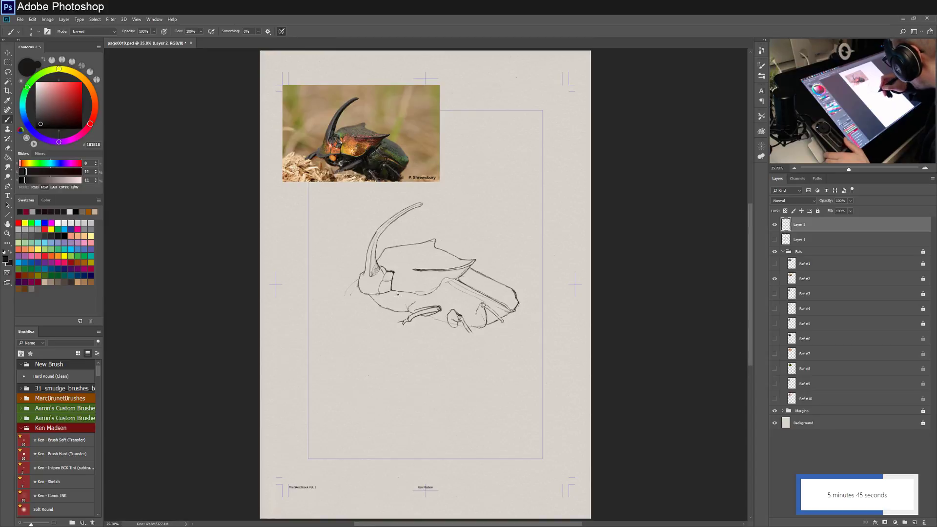
{"action": "key", "text": "ctrl+plus"}
{"action": "key", "text": "ctrl+plus"}
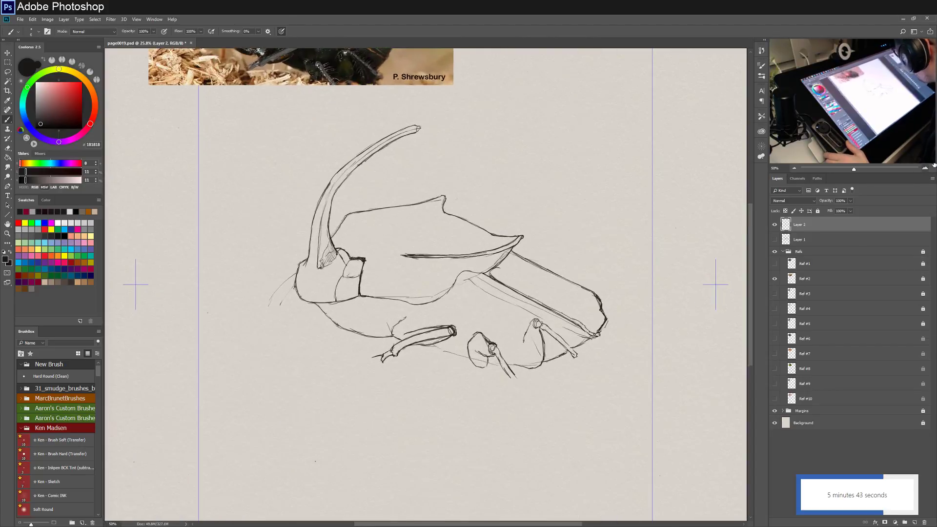
{"action": "left_click_drag", "start_coordinate": [517, 285], "coordinate": [522, 333]}
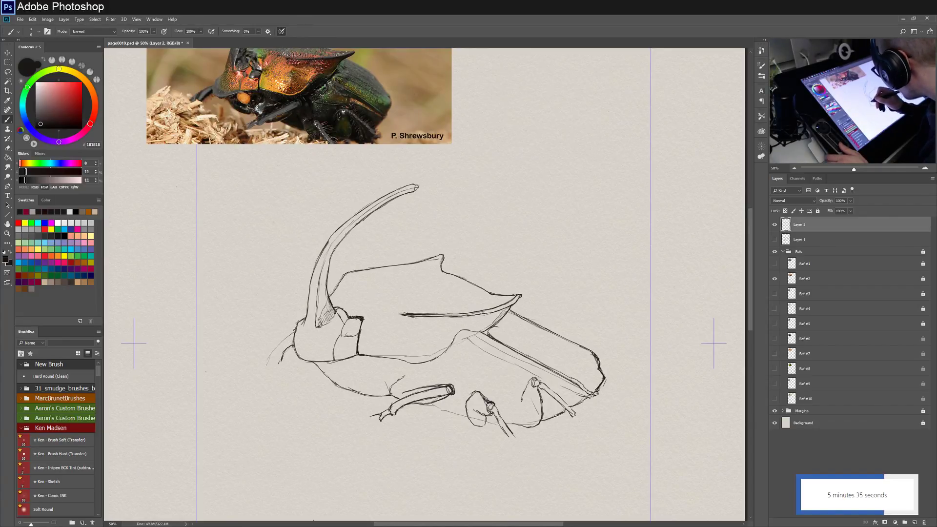
{"action": "left_click_drag", "start_coordinate": [281, 338], "coordinate": [268, 353]}
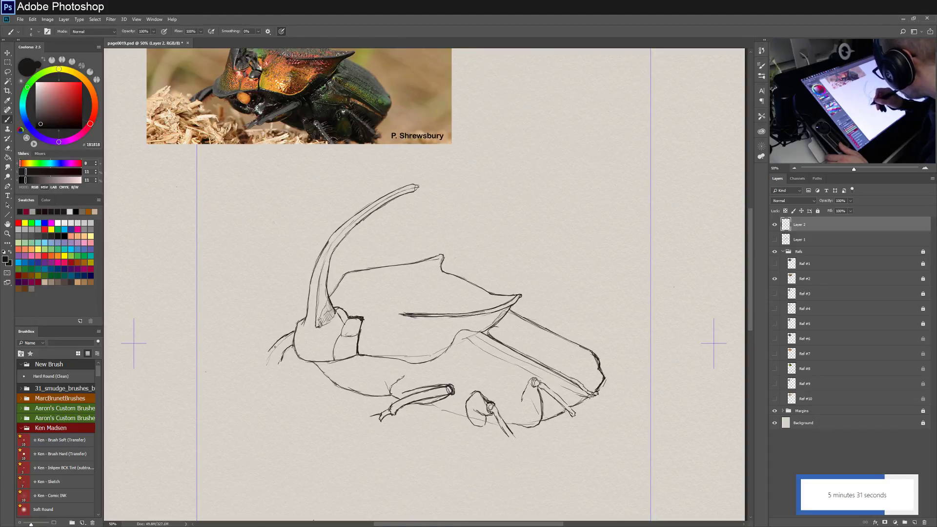
{"action": "left_click_drag", "start_coordinate": [278, 343], "coordinate": [271, 355]}
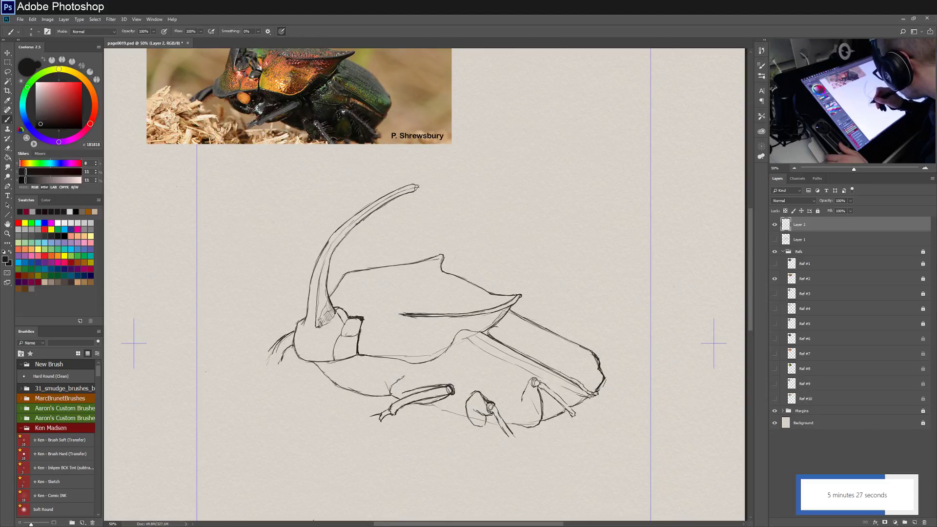
{"action": "left_click_drag", "start_coordinate": [281, 340], "coordinate": [272, 352]}
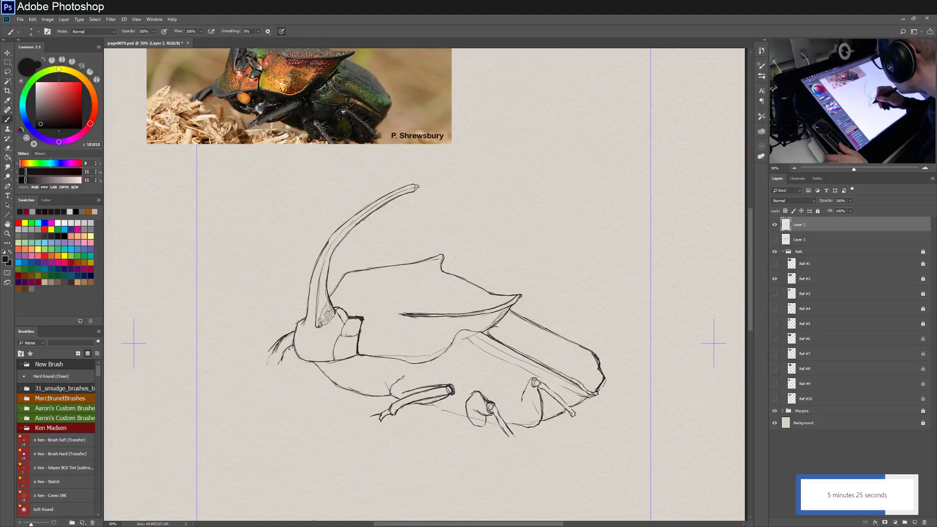
{"action": "left_click_drag", "start_coordinate": [294, 337], "coordinate": [280, 359]}
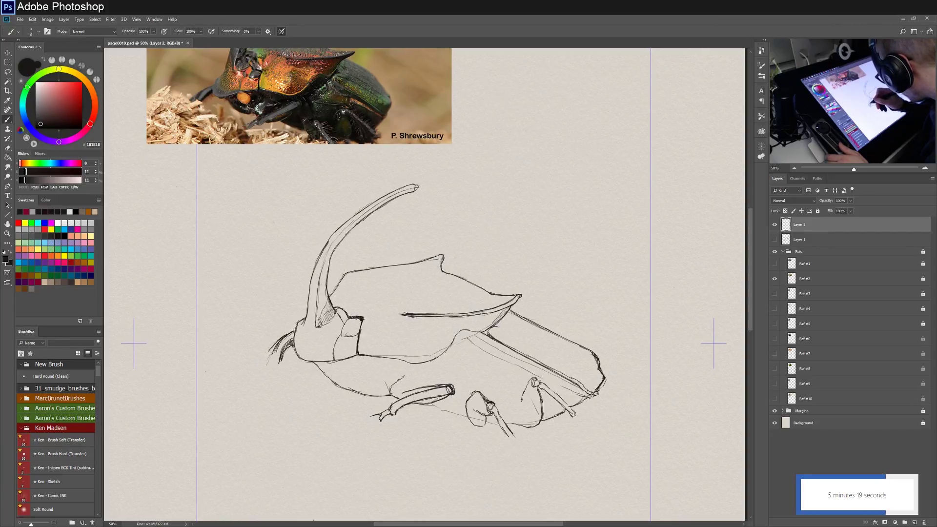
{"action": "left_click_drag", "start_coordinate": [404, 393], "coordinate": [445, 388]}
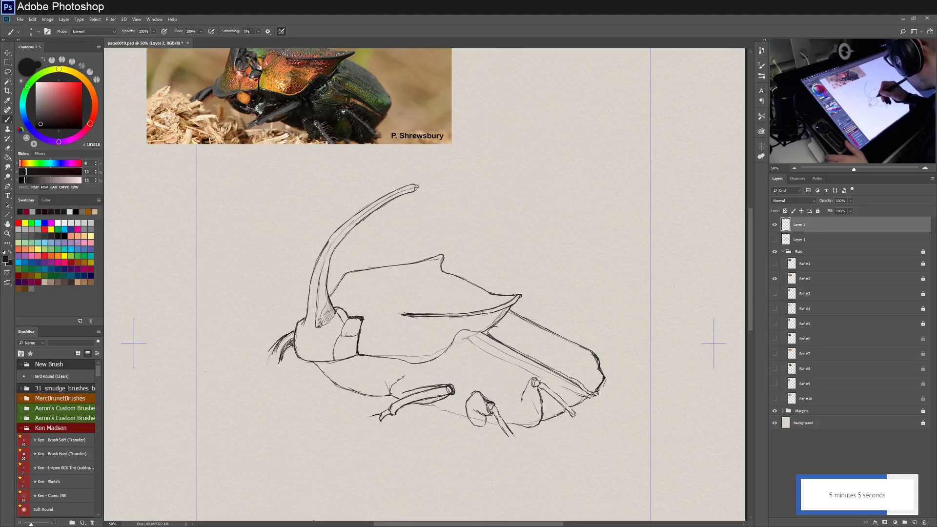
Draw a small arc behind the horn's base and light curved contour lines inside the upper thorax plate.
{"action": "scroll", "coordinate": [363, 307], "scroll_direction": "up", "scroll_amount": 2}
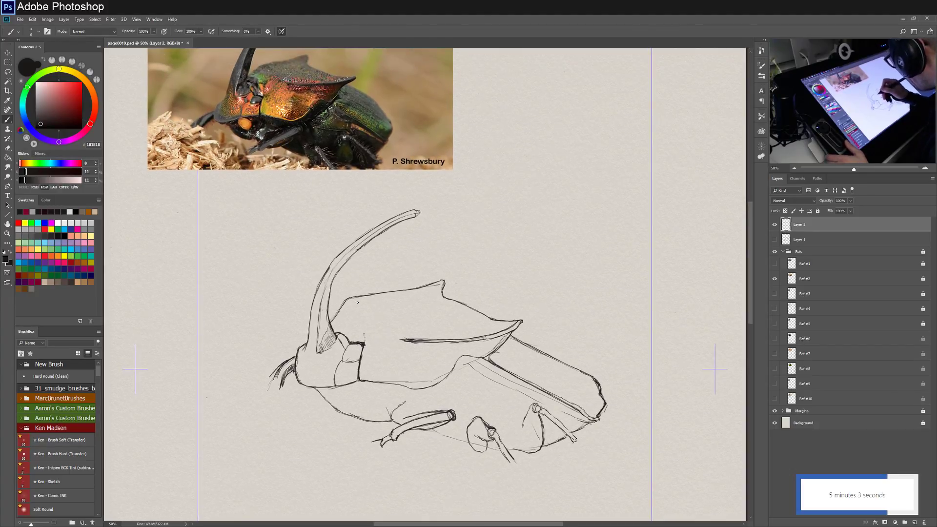
{"action": "left_click_drag", "start_coordinate": [336, 323], "coordinate": [348, 331]}
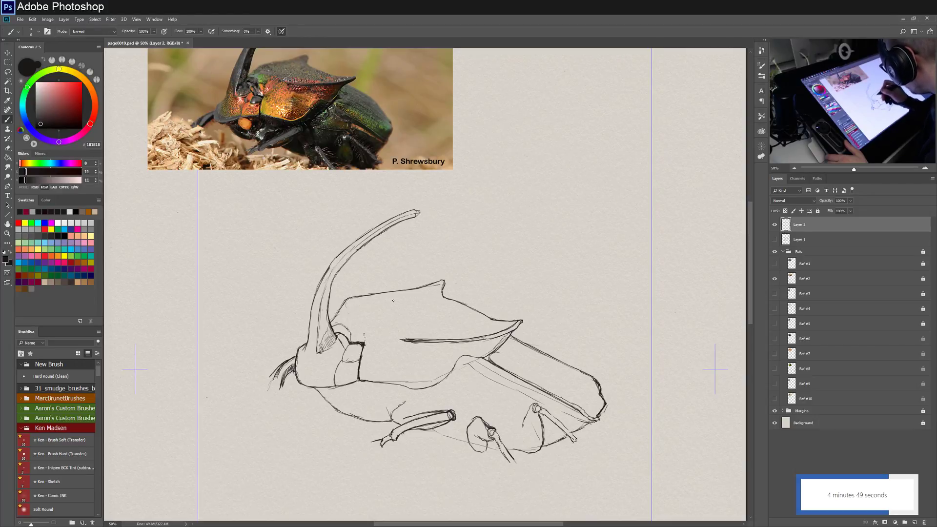
{"action": "mouse_move", "coordinate": [349, 313]}
{"action": "left_mouse_down"}
{"action": "mouse_move", "coordinate": [403, 326]}
{"action": "mouse_move", "coordinate": [364, 319]}
{"action": "mouse_move", "coordinate": [403, 338]}
{"action": "left_mouse_up"}
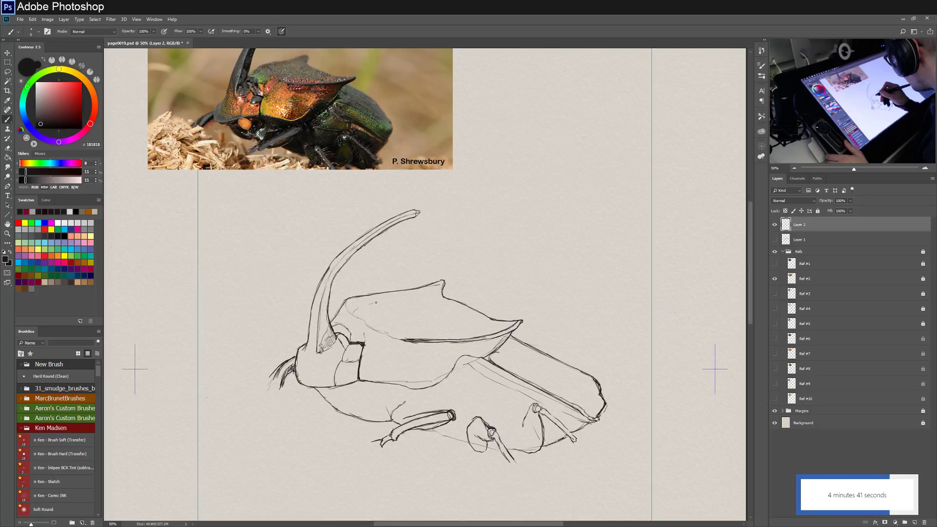
{"action": "left_click_drag", "start_coordinate": [369, 304], "coordinate": [425, 296]}
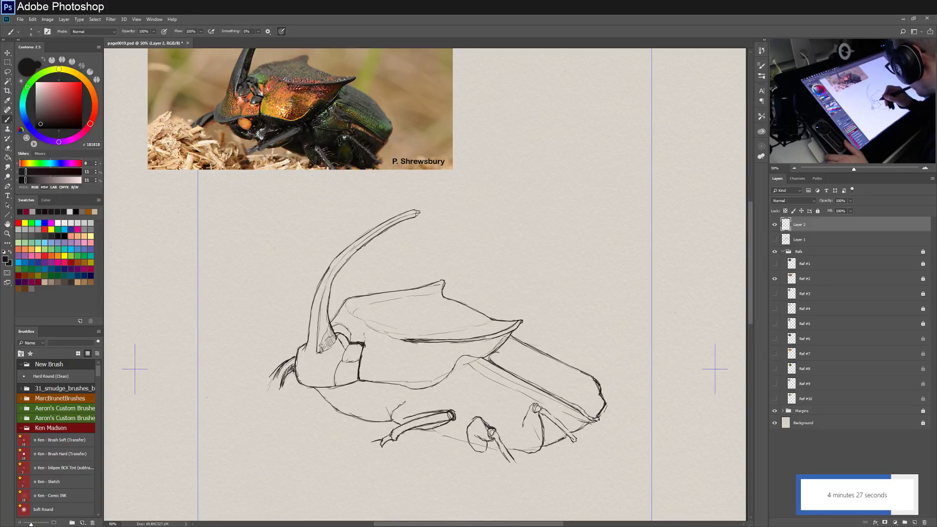
Darken the thorax plate's wavy lower edge up to its rear point, and firm up the wing case's upper outline.
{"action": "mouse_move", "coordinate": [365, 348]}
{"action": "left_mouse_down"}
{"action": "mouse_move", "coordinate": [360, 373]}
{"action": "mouse_move", "coordinate": [411, 386]}
{"action": "mouse_move", "coordinate": [433, 383]}
{"action": "mouse_move", "coordinate": [506, 337]}
{"action": "left_mouse_up"}
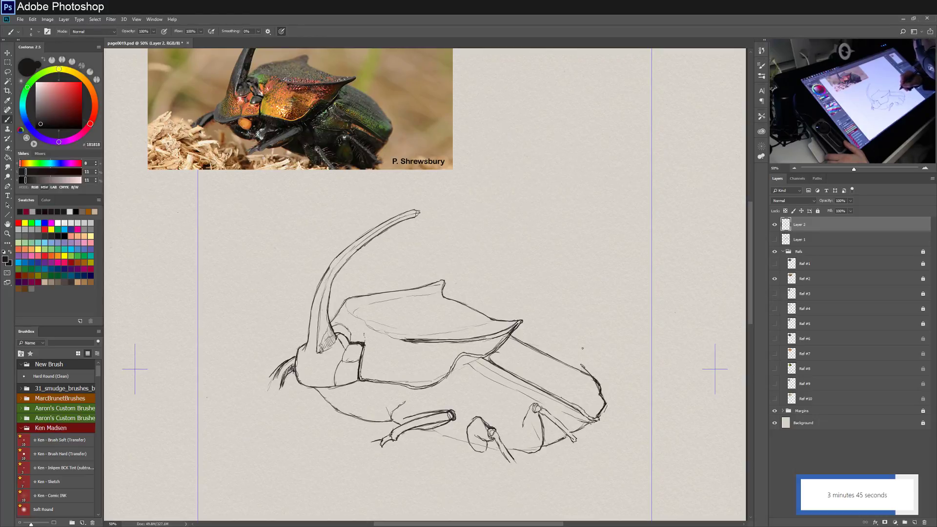
{"action": "mouse_move", "coordinate": [510, 335]}
{"action": "left_mouse_down"}
{"action": "mouse_move", "coordinate": [582, 366]}
{"action": "mouse_move", "coordinate": [518, 339]}
{"action": "left_mouse_up"}
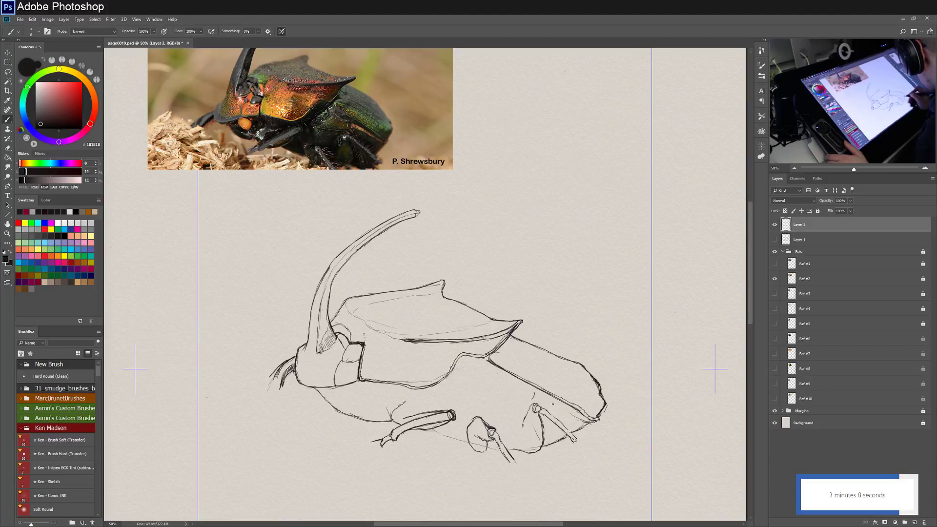
Add a strip line beneath the wing case behind the hind knee, and outline the side plate between the wing case and that knee.
{"action": "left_click_drag", "start_coordinate": [535, 392], "coordinate": [562, 408]}
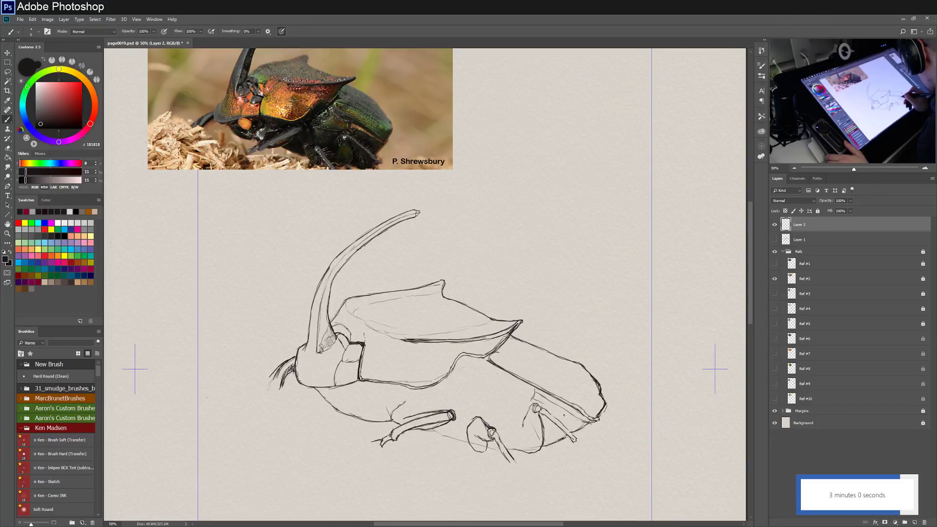
{"action": "mouse_move", "coordinate": [563, 415]}
{"action": "left_mouse_down"}
{"action": "mouse_move", "coordinate": [546, 404]}
{"action": "mouse_move", "coordinate": [578, 419]}
{"action": "left_mouse_up"}
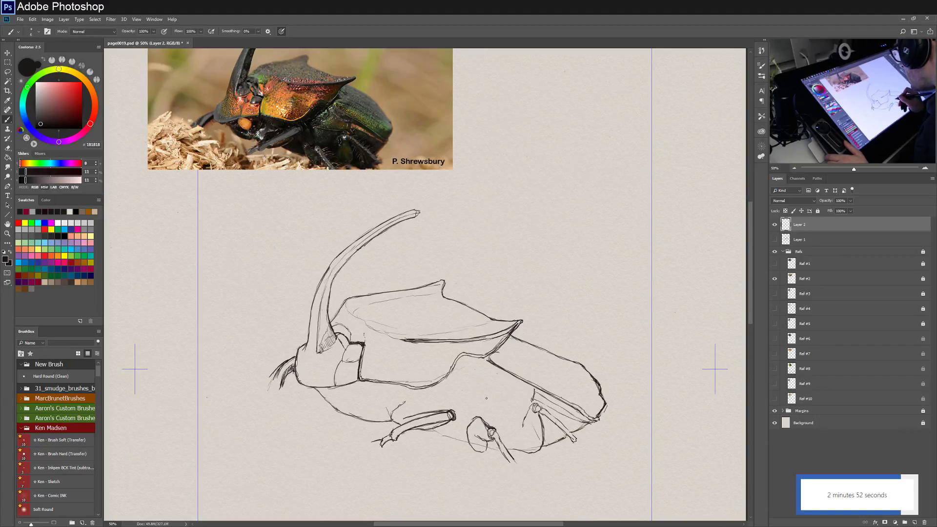
{"action": "left_click_drag", "start_coordinate": [502, 406], "coordinate": [533, 401]}
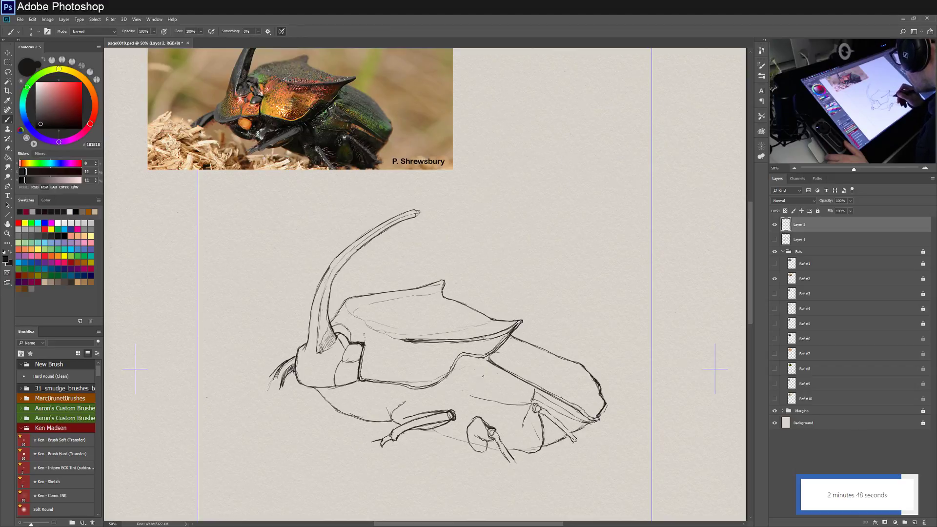
{"action": "mouse_move", "coordinate": [461, 391]}
{"action": "left_mouse_down"}
{"action": "mouse_move", "coordinate": [472, 396]}
{"action": "mouse_move", "coordinate": [460, 391]}
{"action": "left_mouse_up"}
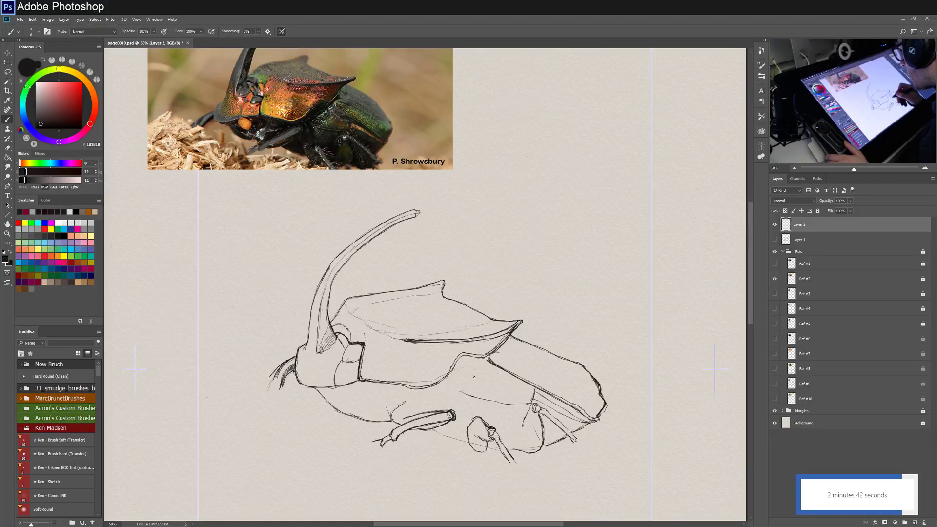
{"action": "left_click_drag", "start_coordinate": [477, 380], "coordinate": [468, 388]}
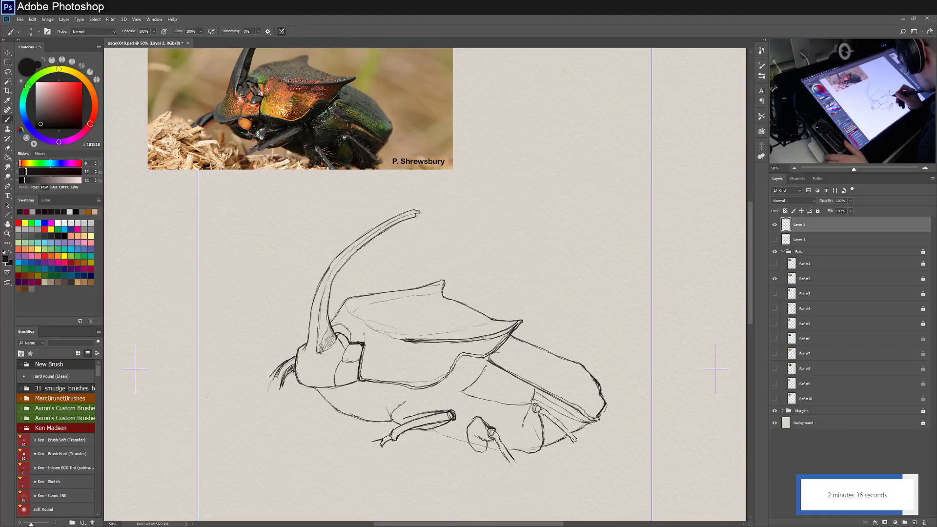
Outline the front end of the side plate under the wing case, and hatch the gap between it and the thorax plate.
{"action": "left_click_drag", "start_coordinate": [489, 366], "coordinate": [504, 379]}
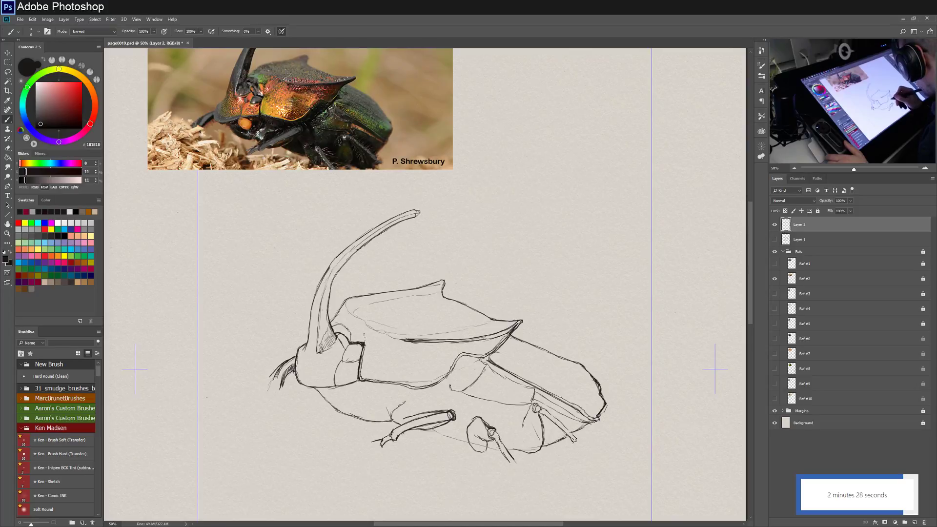
{"action": "left_click_drag", "start_coordinate": [462, 376], "coordinate": [449, 388]}
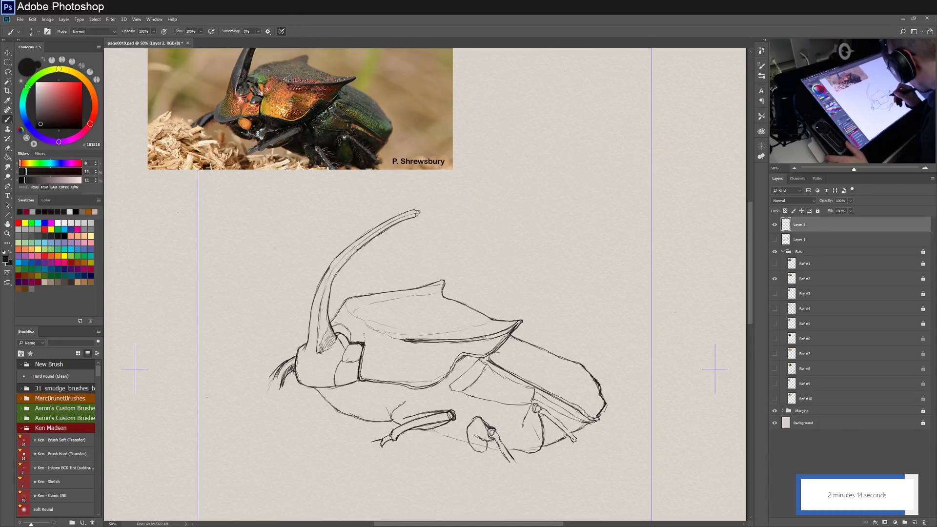
{"action": "mouse_move", "coordinate": [457, 362]}
{"action": "left_mouse_down"}
{"action": "mouse_move", "coordinate": [442, 384]}
{"action": "mouse_move", "coordinate": [466, 366]}
{"action": "left_mouse_up"}
{"action": "left_click_drag", "start_coordinate": [465, 367], "coordinate": [475, 361]}
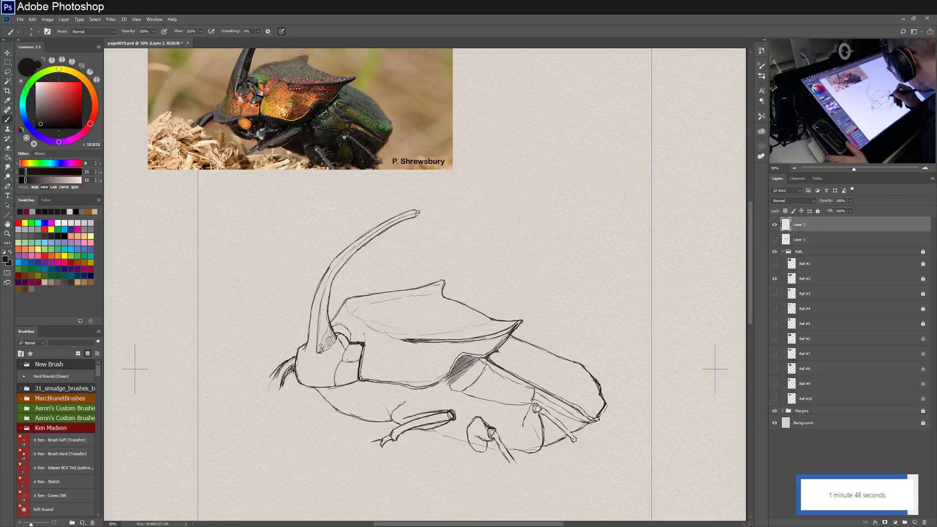
Darken the hatched gap behind the thorax plate, and draw small rounded shapes on the underside below the head.
{"action": "mouse_move", "coordinate": [461, 361]}
{"action": "left_mouse_down"}
{"action": "mouse_move", "coordinate": [455, 380]}
{"action": "mouse_move", "coordinate": [473, 368]}
{"action": "mouse_move", "coordinate": [456, 382]}
{"action": "left_mouse_up"}
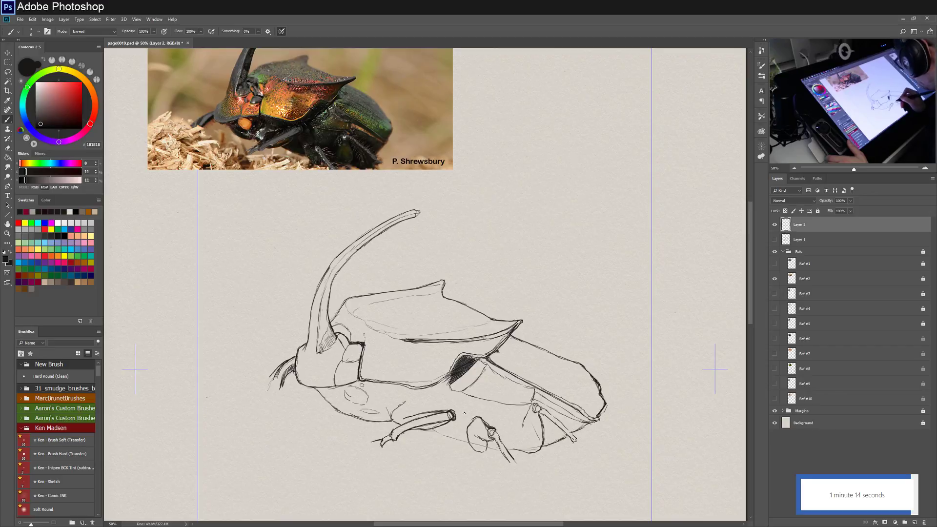
{"action": "left_click_drag", "start_coordinate": [413, 429], "coordinate": [440, 425]}
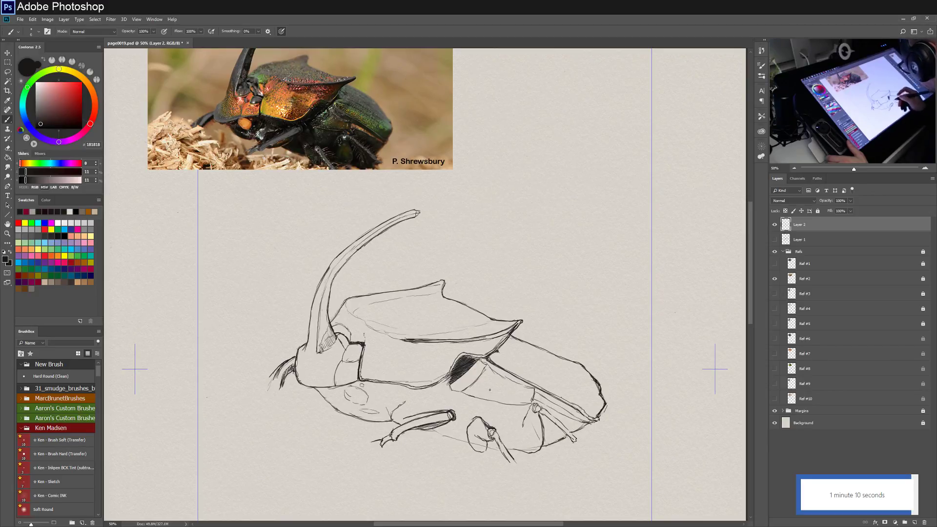
{"action": "key", "text": "ctrl+z"}
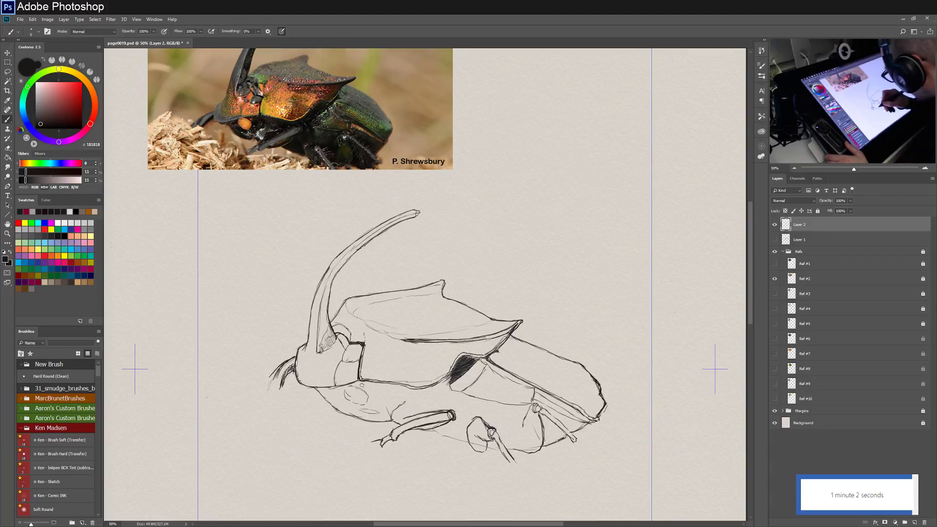
Hatch the underside below the head with short near-vertical strokes, from the head's rear to the upper end of the foreleg.
{"action": "left_click_drag", "start_coordinate": [327, 390], "coordinate": [329, 406]}
{"action": "left_click_drag", "start_coordinate": [337, 390], "coordinate": [335, 412]}
{"action": "left_click_drag", "start_coordinate": [343, 392], "coordinate": [341, 414]}
{"action": "mouse_move", "coordinate": [350, 396]}
{"action": "left_mouse_down"}
{"action": "mouse_move", "coordinate": [344, 414]}
{"action": "mouse_move", "coordinate": [360, 419]}
{"action": "left_mouse_up"}
{"action": "mouse_move", "coordinate": [368, 411]}
{"action": "left_mouse_down"}
{"action": "mouse_move", "coordinate": [382, 423]}
{"action": "mouse_move", "coordinate": [399, 398]}
{"action": "mouse_move", "coordinate": [391, 391]}
{"action": "mouse_move", "coordinate": [392, 422]}
{"action": "left_mouse_up"}
{"action": "left_click_drag", "start_coordinate": [398, 397], "coordinate": [396, 424]}
{"action": "left_click_drag", "start_coordinate": [402, 405], "coordinate": [400, 418]}
{"action": "left_click_drag", "start_coordinate": [405, 408], "coordinate": [402, 418]}
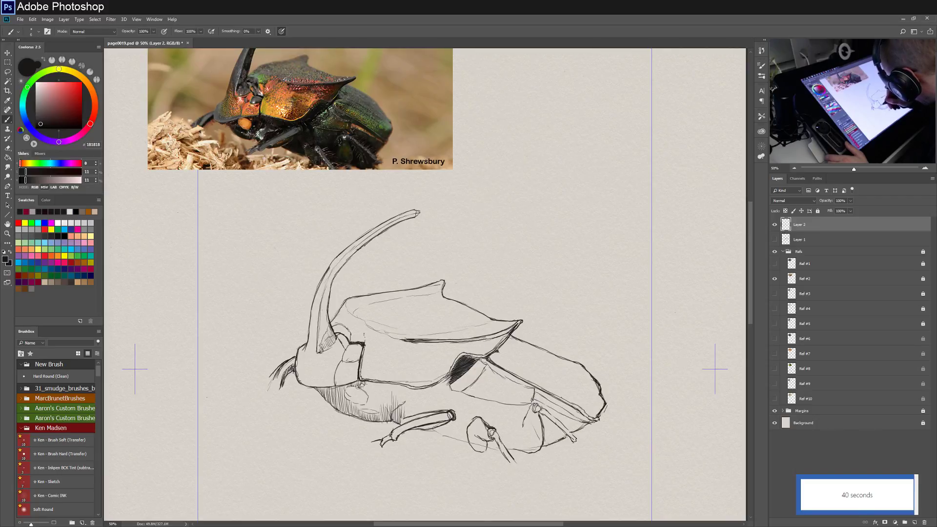
Fill the upper part of the underside shading with vertical hatching from the thorax plate's lower edge, leaving the rounded shapes open.
{"action": "left_click_drag", "start_coordinate": [374, 385], "coordinate": [373, 411]}
{"action": "left_click_drag", "start_coordinate": [379, 386], "coordinate": [376, 413]}
{"action": "left_click_drag", "start_coordinate": [380, 384], "coordinate": [382, 408]}
{"action": "left_click_drag", "start_coordinate": [387, 384], "coordinate": [384, 414]}
{"action": "left_click_drag", "start_coordinate": [390, 386], "coordinate": [388, 411]}
{"action": "left_click_drag", "start_coordinate": [395, 385], "coordinate": [394, 407]}
{"action": "left_click_drag", "start_coordinate": [401, 386], "coordinate": [397, 407]}
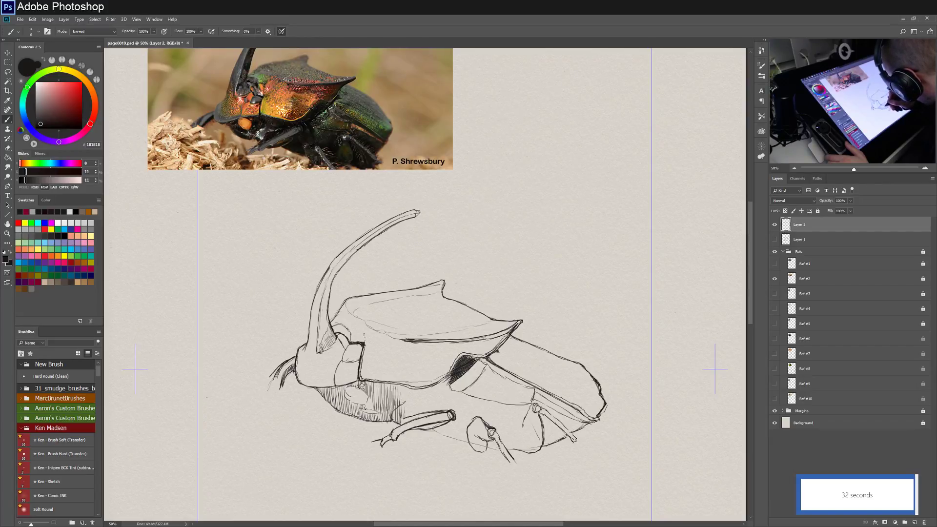
{"action": "left_click_drag", "start_coordinate": [374, 401], "coordinate": [370, 408]}
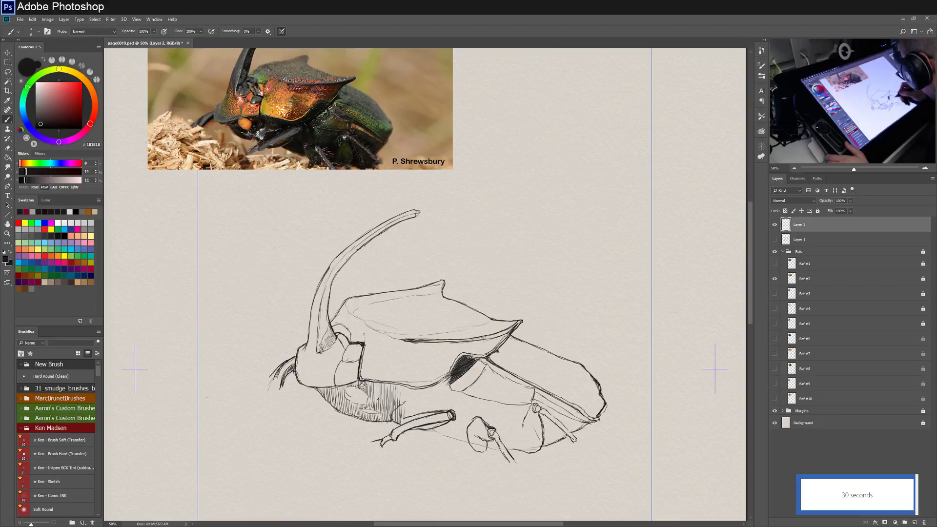
Hatch the belly with vertical strokes from the foreleg back to the middle leg, starting at the thorax plate's lower edge.
{"action": "left_click_drag", "start_coordinate": [402, 385], "coordinate": [398, 404]}
{"action": "left_click_drag", "start_coordinate": [404, 385], "coordinate": [401, 403]}
{"action": "mouse_move", "coordinate": [409, 390]}
{"action": "left_mouse_down"}
{"action": "mouse_move", "coordinate": [431, 374]}
{"action": "mouse_move", "coordinate": [406, 392]}
{"action": "mouse_move", "coordinate": [415, 387]}
{"action": "mouse_move", "coordinate": [420, 414]}
{"action": "left_mouse_up"}
{"action": "left_click_drag", "start_coordinate": [426, 389], "coordinate": [427, 410]}
{"action": "left_click_drag", "start_coordinate": [432, 386], "coordinate": [429, 413]}
{"action": "left_click_drag", "start_coordinate": [438, 387], "coordinate": [439, 409]}
{"action": "left_click_drag", "start_coordinate": [444, 380], "coordinate": [442, 410]}
{"action": "left_click_drag", "start_coordinate": [450, 380], "coordinate": [449, 410]}
{"action": "left_click_drag", "start_coordinate": [454, 392], "coordinate": [454, 411]}
{"action": "left_click_drag", "start_coordinate": [462, 397], "coordinate": [447, 435]}
{"action": "left_click_drag", "start_coordinate": [453, 422], "coordinate": [450, 436]}
{"action": "left_click_drag", "start_coordinate": [461, 394], "coordinate": [456, 434]}
{"action": "left_click_drag", "start_coordinate": [461, 397], "coordinate": [458, 434]}
{"action": "left_click_drag", "start_coordinate": [467, 398], "coordinate": [463, 438]}
{"action": "left_click_drag", "start_coordinate": [471, 401], "coordinate": [468, 424]}
{"action": "left_click_drag", "start_coordinate": [476, 401], "coordinate": [457, 439]}
Continue the vertical belly hatching around the middle leg and beneath the side plate as far as the hind knee.
{"action": "mouse_move", "coordinate": [465, 423]}
{"action": "left_mouse_down"}
{"action": "mouse_move", "coordinate": [461, 440]}
{"action": "mouse_move", "coordinate": [487, 449]}
{"action": "left_mouse_up"}
{"action": "left_click_drag", "start_coordinate": [493, 439], "coordinate": [492, 451]}
{"action": "left_click_drag", "start_coordinate": [477, 399], "coordinate": [473, 417]}
{"action": "left_click_drag", "start_coordinate": [480, 401], "coordinate": [478, 417]}
{"action": "left_click_drag", "start_coordinate": [485, 403], "coordinate": [482, 422]}
{"action": "left_click_drag", "start_coordinate": [488, 404], "coordinate": [485, 423]}
{"action": "left_click_drag", "start_coordinate": [491, 403], "coordinate": [490, 425]}
{"action": "left_click_drag", "start_coordinate": [496, 409], "coordinate": [496, 435]}
{"action": "left_click_drag", "start_coordinate": [504, 402], "coordinate": [500, 440]}
{"action": "left_click_drag", "start_coordinate": [507, 409], "coordinate": [504, 444]}
{"action": "left_click_drag", "start_coordinate": [511, 406], "coordinate": [508, 446]}
{"action": "left_click_drag", "start_coordinate": [514, 406], "coordinate": [511, 450]}
{"action": "left_click_drag", "start_coordinate": [520, 405], "coordinate": [513, 449]}
{"action": "mouse_move", "coordinate": [521, 410]}
{"action": "left_mouse_down"}
{"action": "mouse_move", "coordinate": [516, 448]}
{"action": "mouse_move", "coordinate": [522, 426]}
{"action": "left_mouse_up"}
{"action": "left_click_drag", "start_coordinate": [530, 404], "coordinate": [524, 414]}
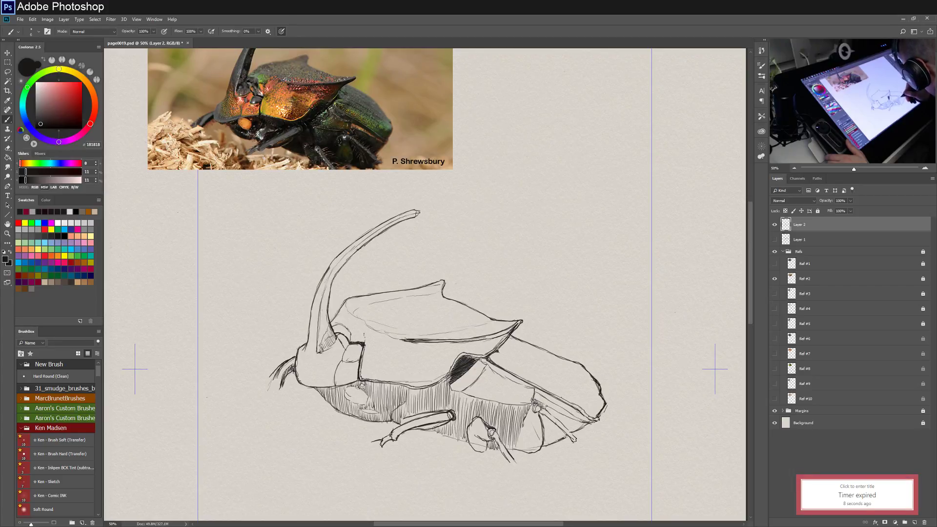
Hatch the abdomen on both sides of the hind leg, and thicken the dark edge around the gap behind the thorax plate.
{"action": "left_click_drag", "start_coordinate": [545, 407], "coordinate": [566, 426]}
{"action": "left_click_drag", "start_coordinate": [564, 418], "coordinate": [572, 431]}
{"action": "left_click_drag", "start_coordinate": [569, 418], "coordinate": [575, 430]}
{"action": "left_click_drag", "start_coordinate": [574, 422], "coordinate": [579, 430]}
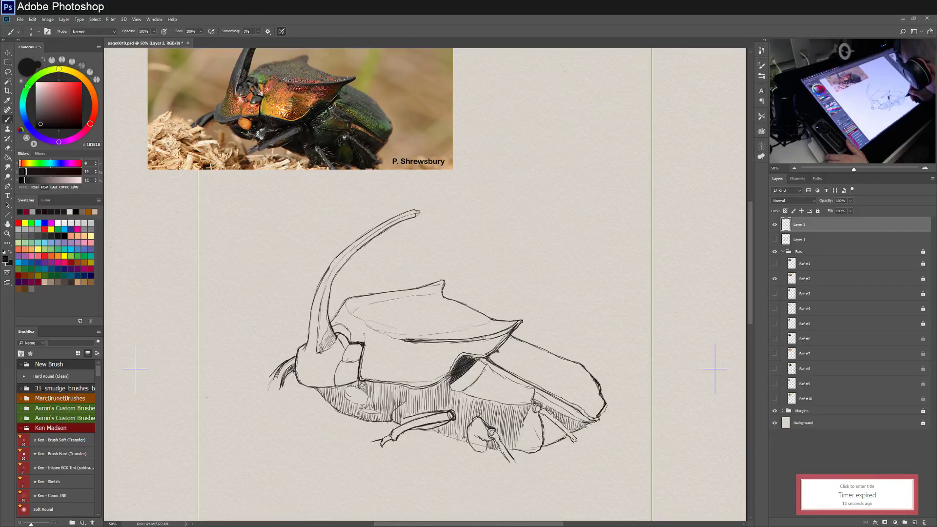
{"action": "left_click_drag", "start_coordinate": [544, 415], "coordinate": [548, 448]}
{"action": "left_click_drag", "start_coordinate": [546, 420], "coordinate": [553, 445]}
{"action": "left_click_drag", "start_coordinate": [550, 425], "coordinate": [562, 439]}
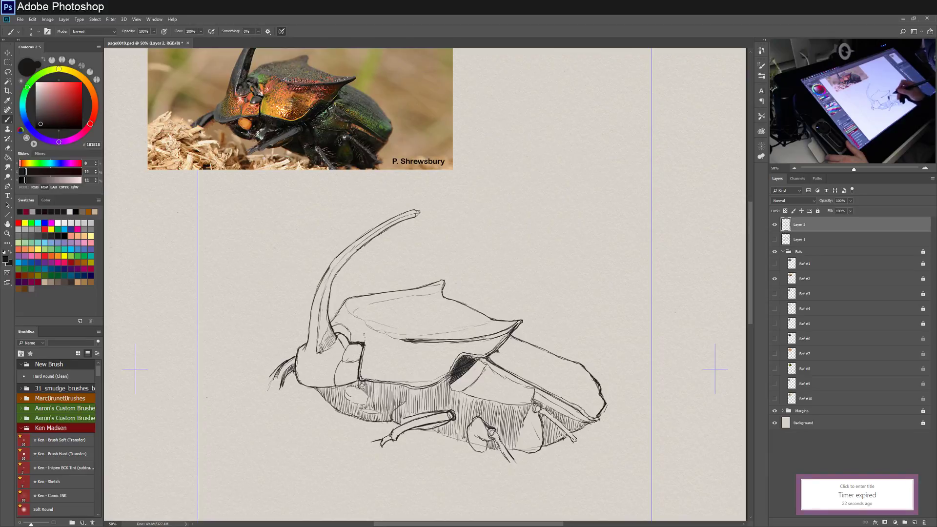
{"action": "left_click_drag", "start_coordinate": [449, 375], "coordinate": [444, 386]}
{"action": "left_click_drag", "start_coordinate": [480, 356], "coordinate": [470, 360]}
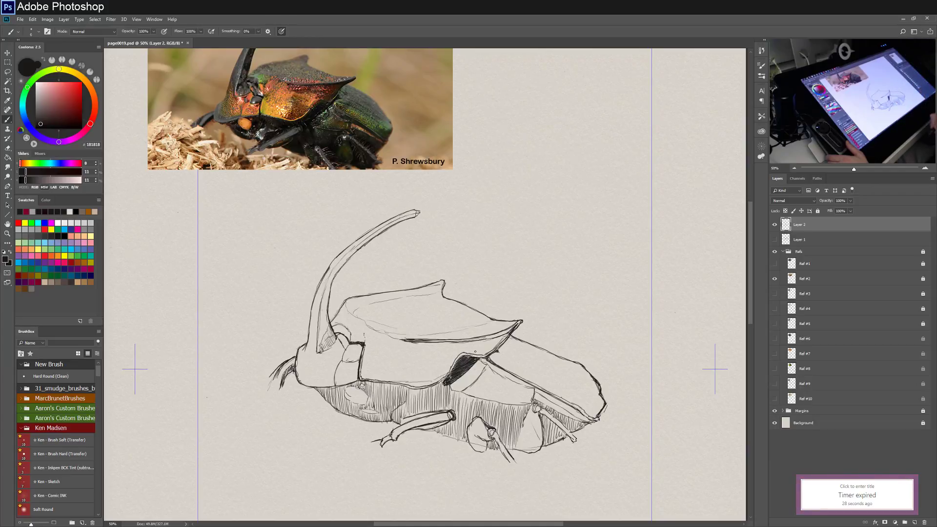
Hide the beetle drawing on Layer 2 and Ref #2, and show Ref #3 above an empty drawing area.
{"action": "left_click", "coordinate": [775, 224]}
{"action": "left_click", "coordinate": [774, 278]}
{"action": "left_click", "coordinate": [775, 294]}
{"action": "left_click_drag", "start_coordinate": [487, 278], "coordinate": [489, 355]}
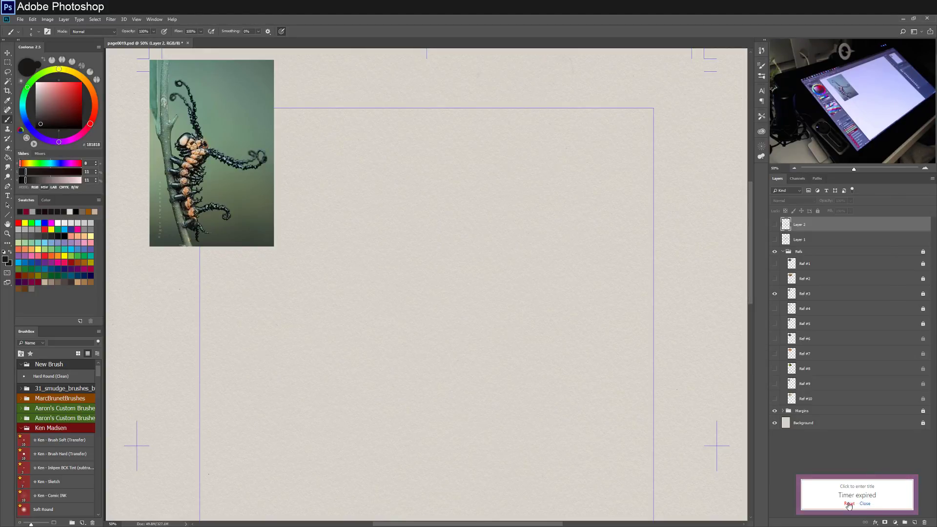
Restart the timer at 20 minutes and add a new empty layer above Layer 2.
{"action": "left_click", "coordinate": [848, 505]}
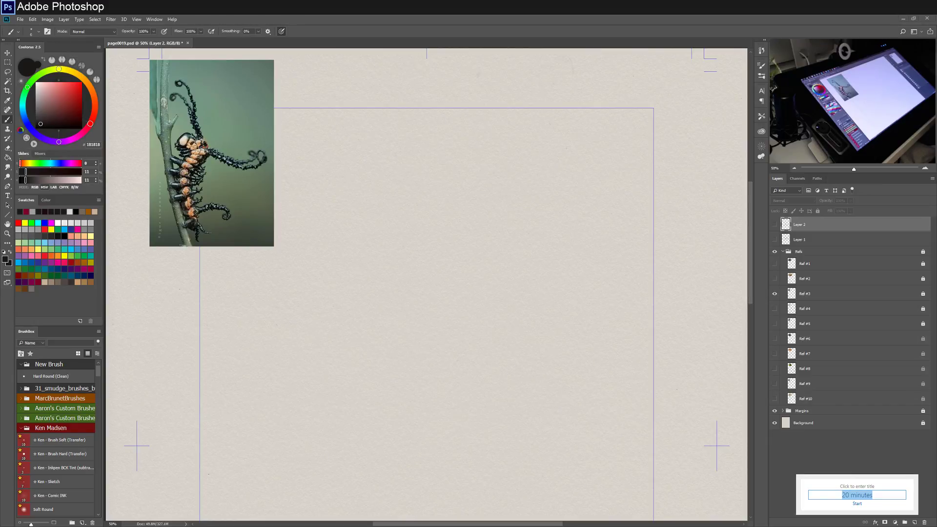
{"action": "key", "text": "Return"}
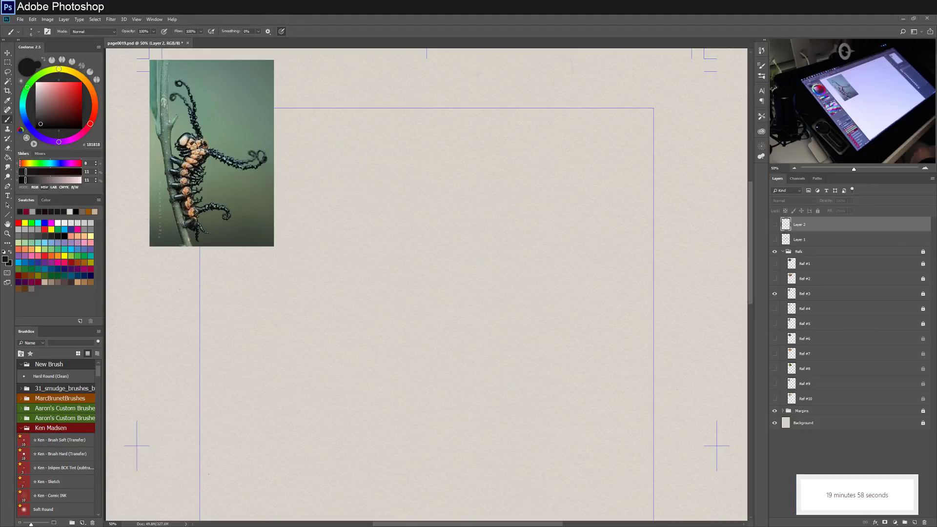
{"action": "left_click", "coordinate": [914, 522]}
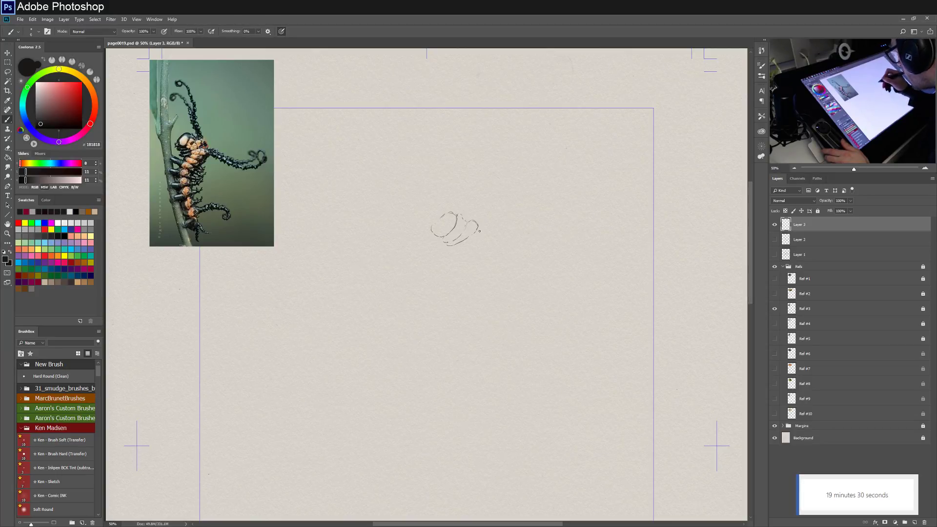
Sketch the caterpillar's oval head and its chain of rounded body segments curving down to a small round tail segment.
{"action": "left_click_drag", "start_coordinate": [482, 232], "coordinate": [482, 239]}
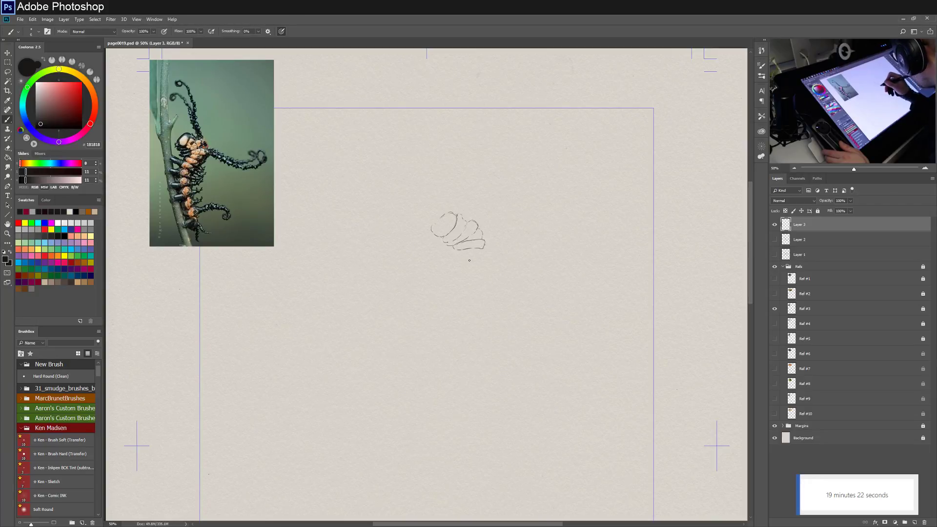
{"action": "mouse_move", "coordinate": [462, 230]}
{"action": "left_mouse_down"}
{"action": "mouse_move", "coordinate": [459, 214]}
{"action": "mouse_move", "coordinate": [431, 225]}
{"action": "mouse_move", "coordinate": [445, 236]}
{"action": "left_mouse_up"}
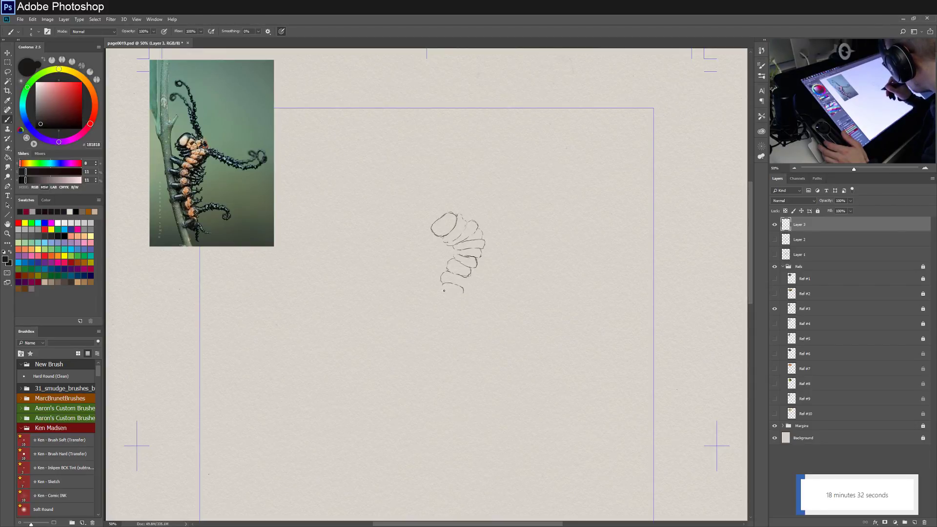
{"action": "left_click_drag", "start_coordinate": [446, 294], "coordinate": [457, 294]}
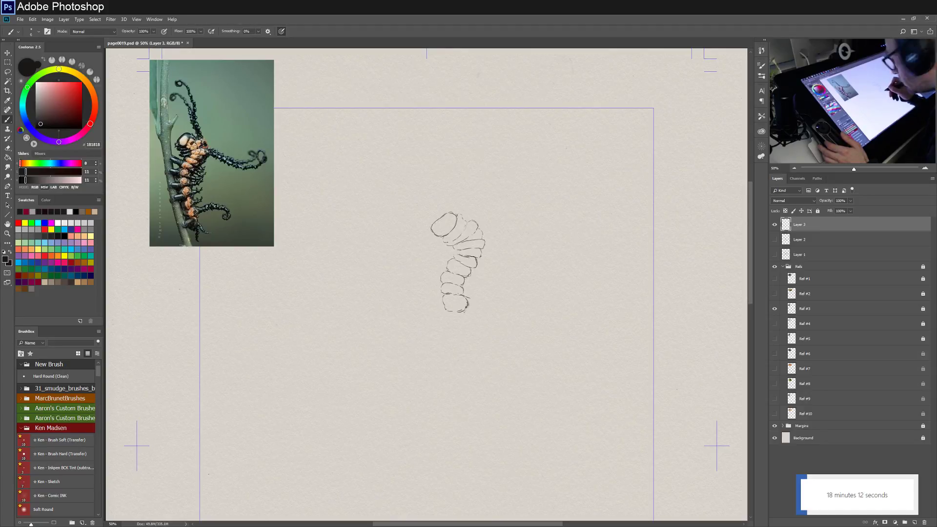
{"action": "left_click_drag", "start_coordinate": [466, 298], "coordinate": [454, 313]}
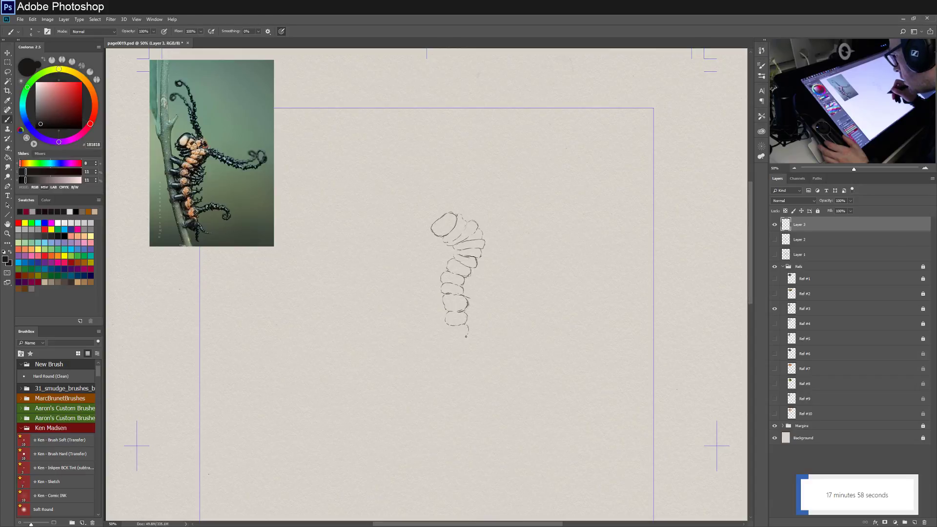
{"action": "left_click_drag", "start_coordinate": [449, 325], "coordinate": [452, 338]}
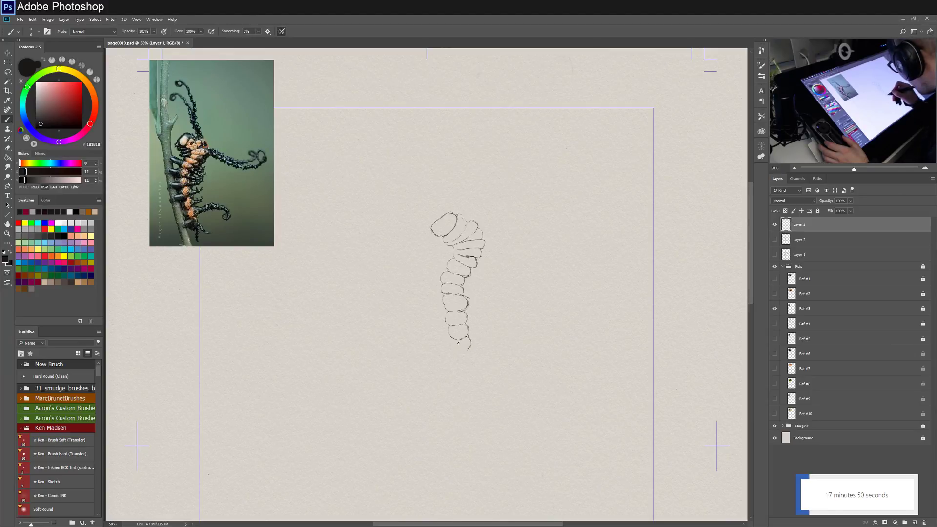
{"action": "left_click_drag", "start_coordinate": [453, 343], "coordinate": [462, 353]}
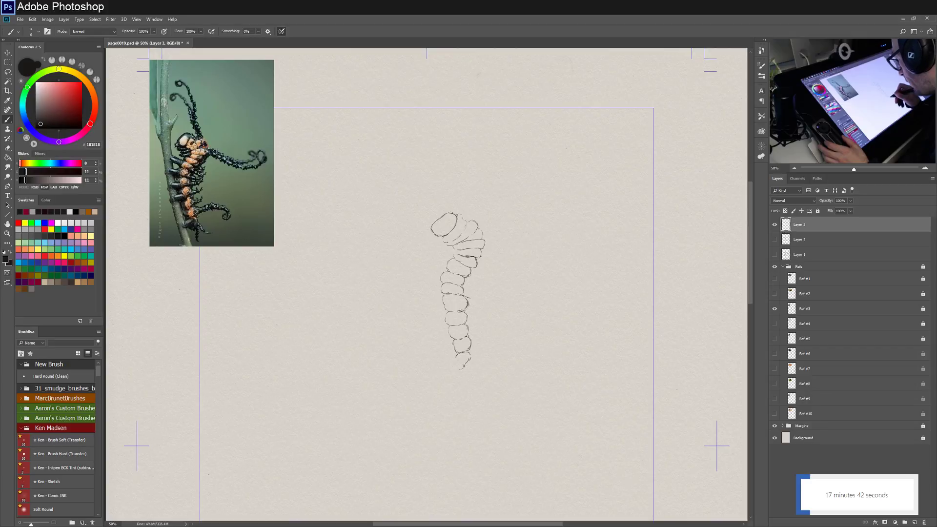
{"action": "left_click_drag", "start_coordinate": [469, 355], "coordinate": [470, 367]}
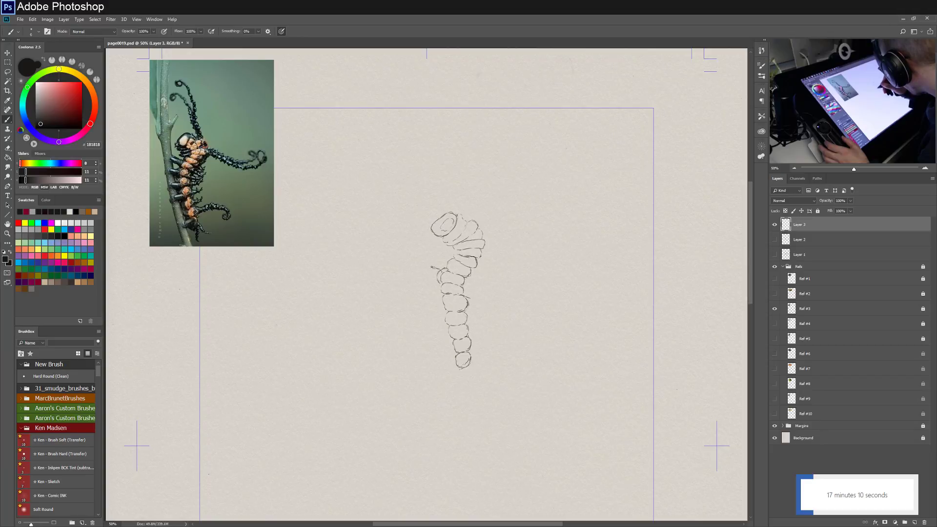
Add stubby prolegs along the caterpillar's front side and at its rear end, and draw a pointed tip on the tail.
{"action": "left_click_drag", "start_coordinate": [430, 266], "coordinate": [428, 275]}
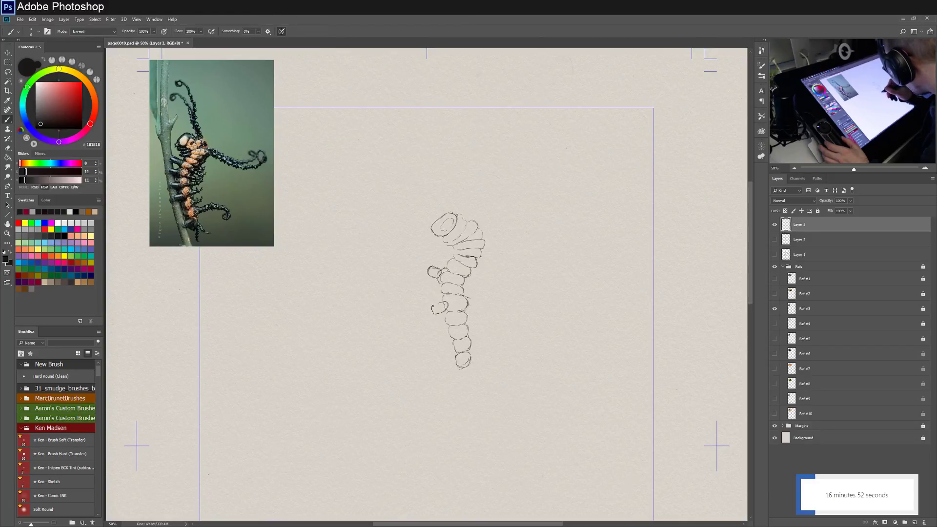
{"action": "left_click_drag", "start_coordinate": [435, 305], "coordinate": [448, 301]}
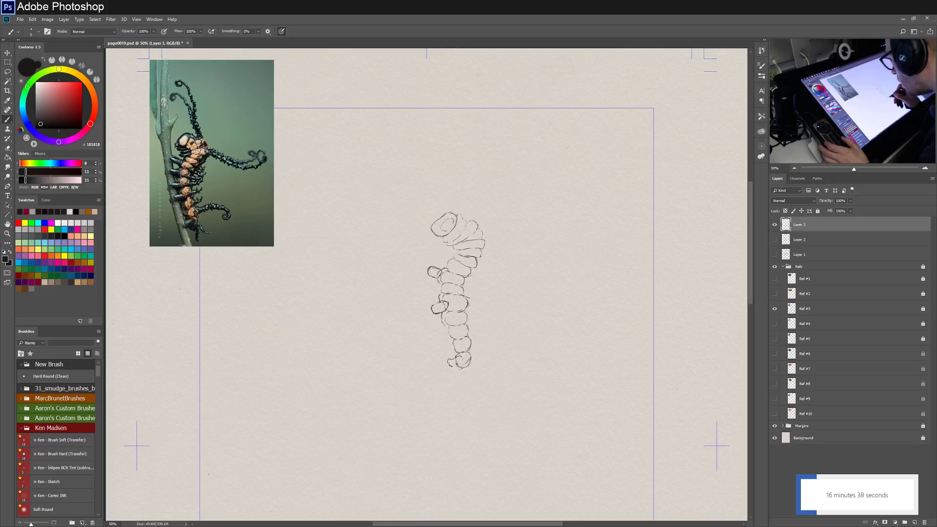
{"action": "left_click_drag", "start_coordinate": [465, 357], "coordinate": [450, 360]}
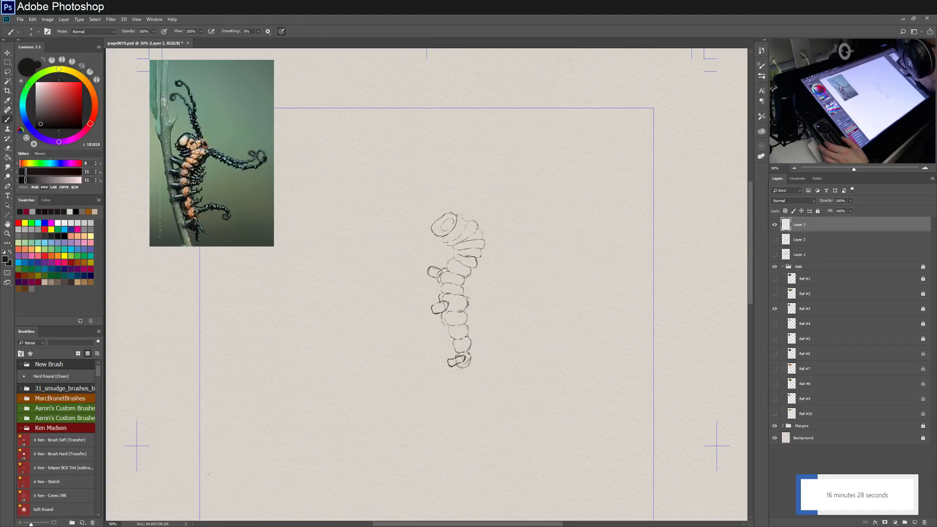
{"action": "left_click_drag", "start_coordinate": [471, 359], "coordinate": [465, 369]}
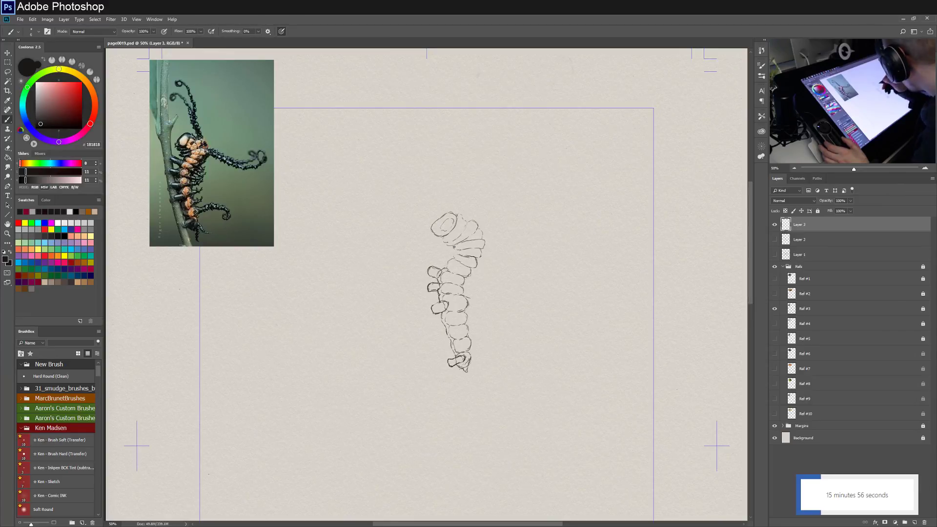
Draw tiny legs beneath the caterpillar's head, and darken the head's outline and its inner oval.
{"action": "left_click_drag", "start_coordinate": [452, 248], "coordinate": [443, 249]}
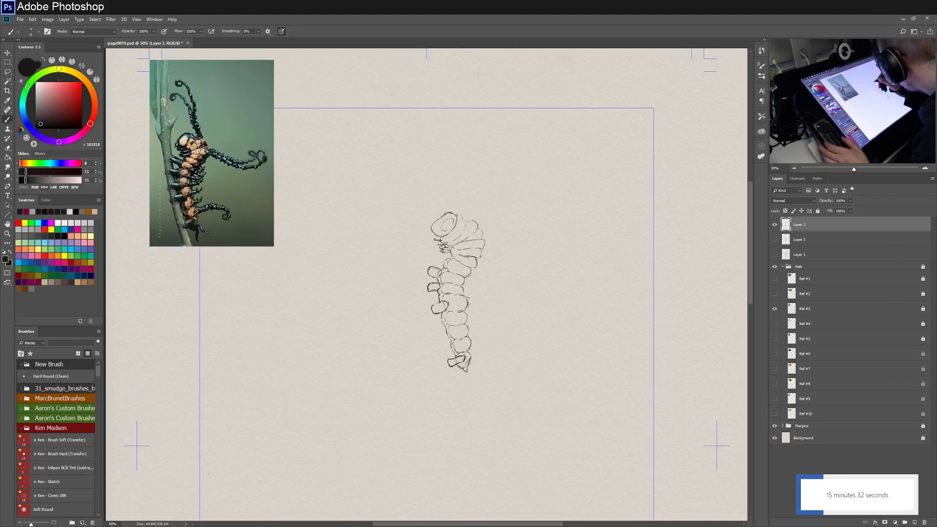
{"action": "mouse_move", "coordinate": [445, 213]}
{"action": "left_mouse_down"}
{"action": "mouse_move", "coordinate": [430, 227]}
{"action": "mouse_move", "coordinate": [440, 234]}
{"action": "left_mouse_up"}
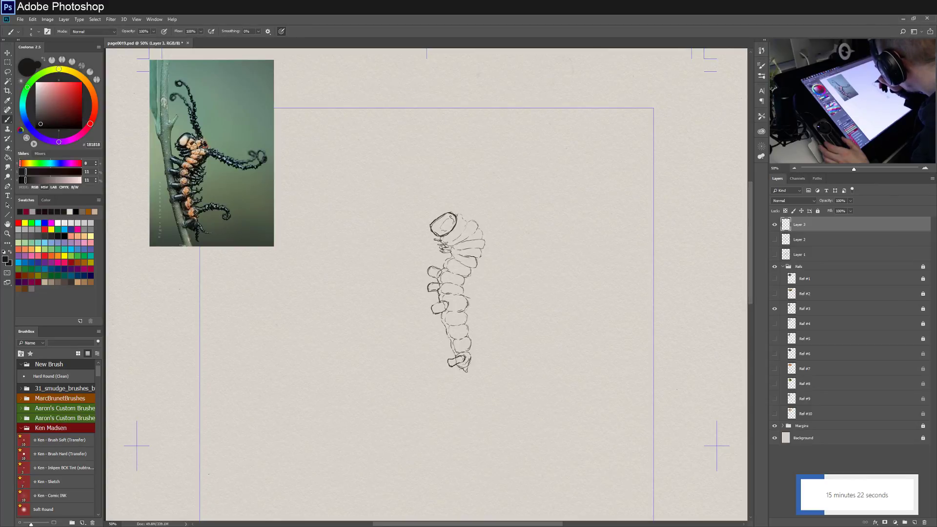
{"action": "left_click_drag", "start_coordinate": [440, 231], "coordinate": [448, 224]}
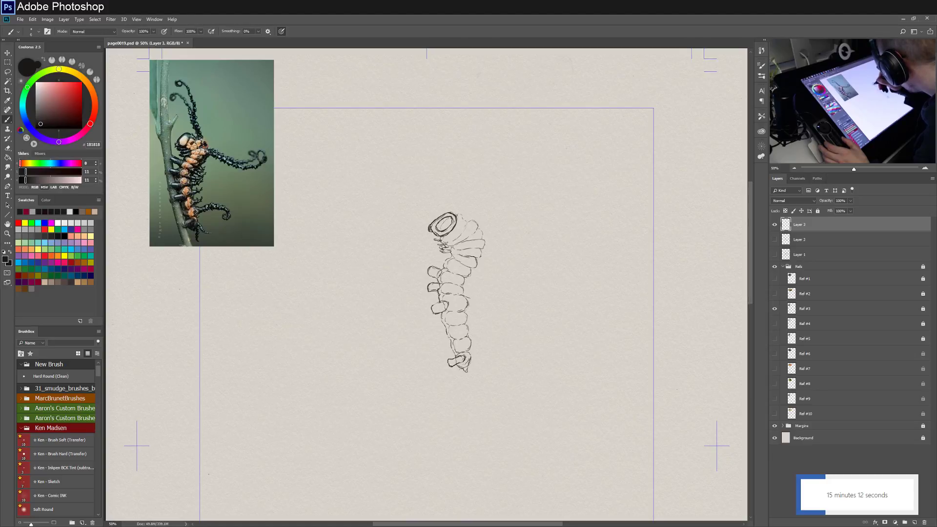
{"action": "left_click_drag", "start_coordinate": [431, 225], "coordinate": [442, 218]}
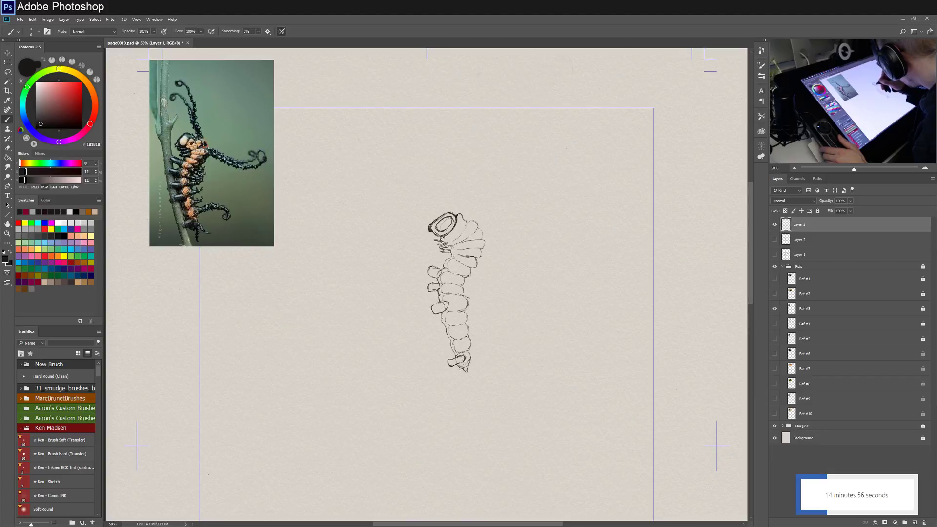
Firm up the first segments behind the head, and draw a long tentacle line rising from them to a curled tip.
{"action": "left_click_drag", "start_coordinate": [467, 228], "coordinate": [455, 239]}
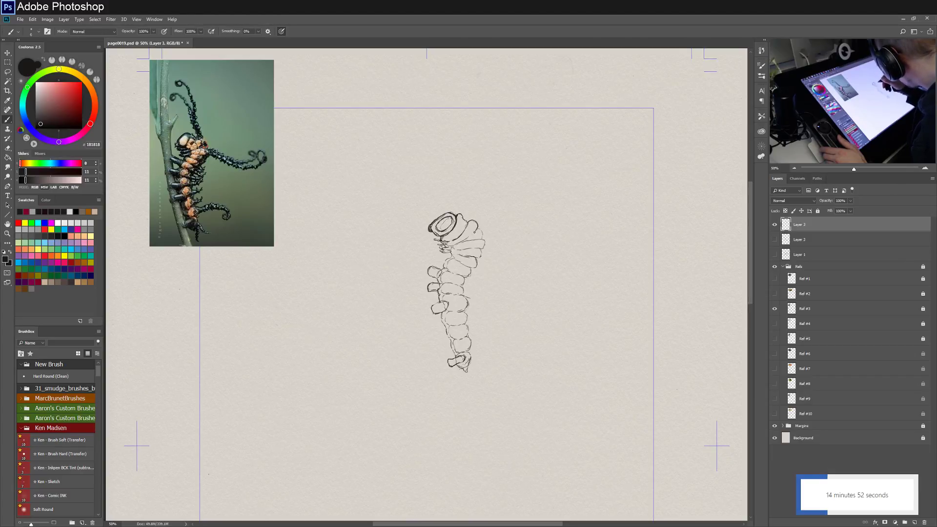
{"action": "mouse_move", "coordinate": [476, 226]}
{"action": "left_mouse_down"}
{"action": "mouse_move", "coordinate": [464, 238]}
{"action": "mouse_move", "coordinate": [477, 227]}
{"action": "left_mouse_up"}
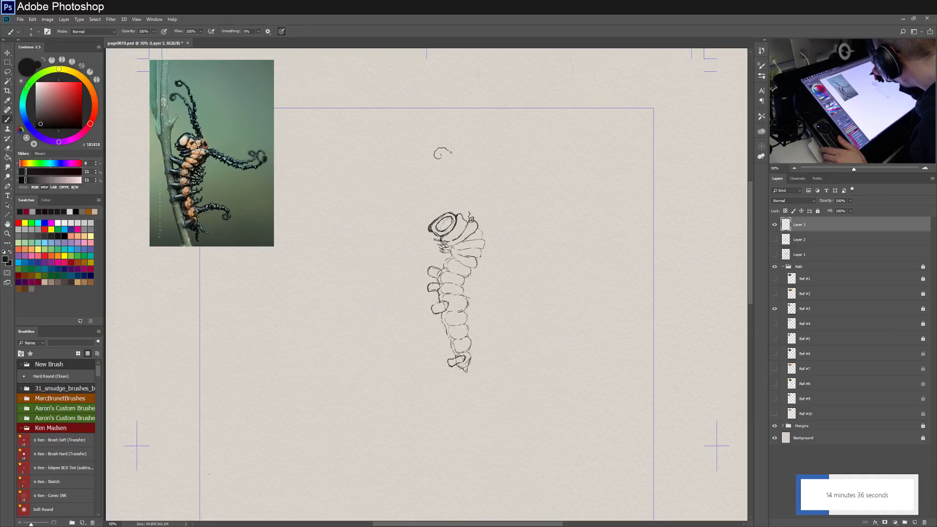
{"action": "left_click_drag", "start_coordinate": [452, 157], "coordinate": [462, 165]}
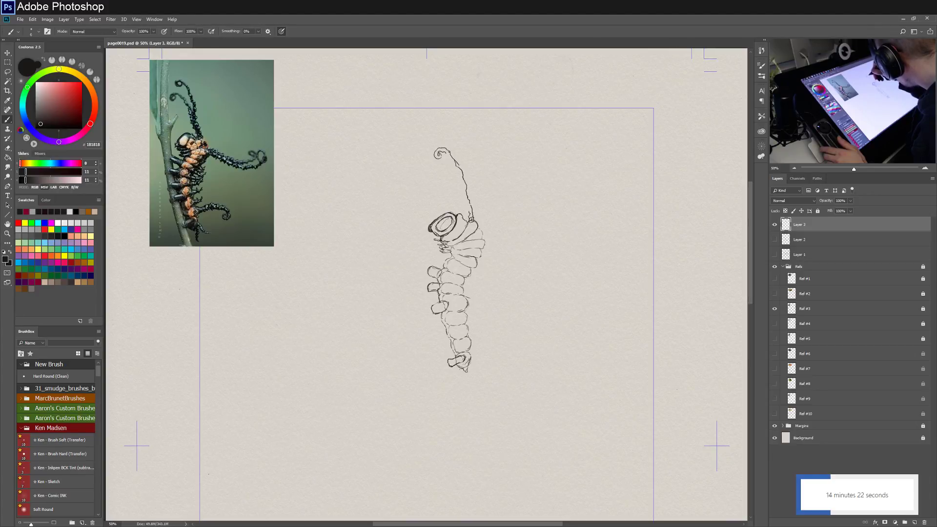
Outline the second edge of the upper tentacle, and draw a second curled tentacle in front of it, meeting at the same base.
{"action": "left_click_drag", "start_coordinate": [445, 153], "coordinate": [461, 188]}
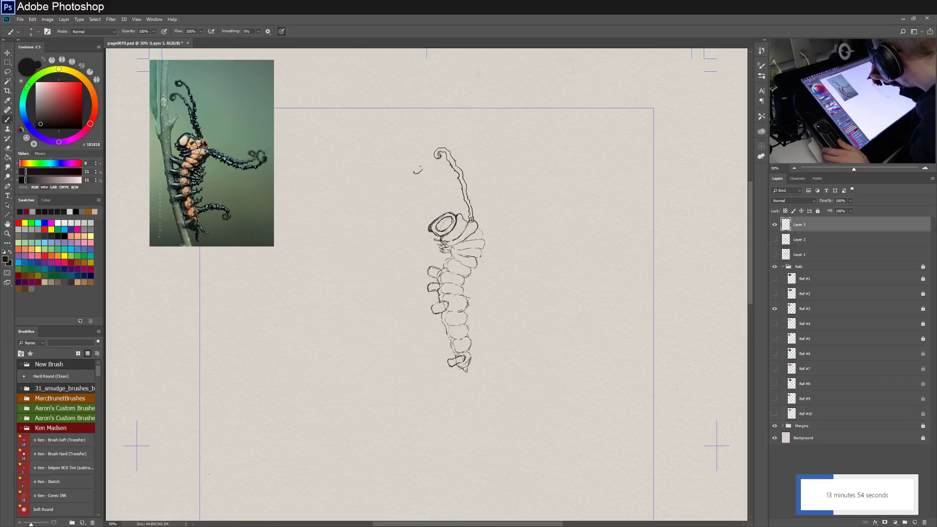
{"action": "left_click_drag", "start_coordinate": [412, 171], "coordinate": [426, 163]}
{"action": "left_click", "coordinate": [420, 167]}
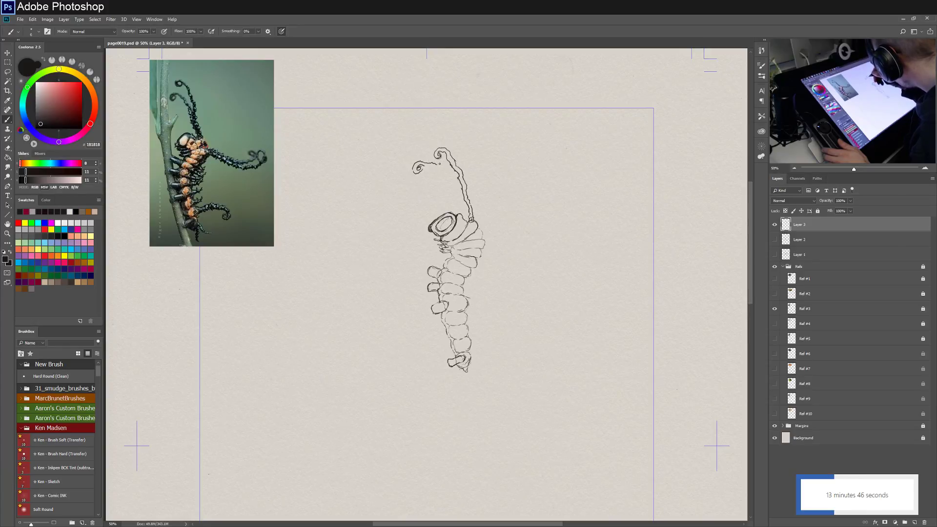
{"action": "key", "text": "ctrl+z"}
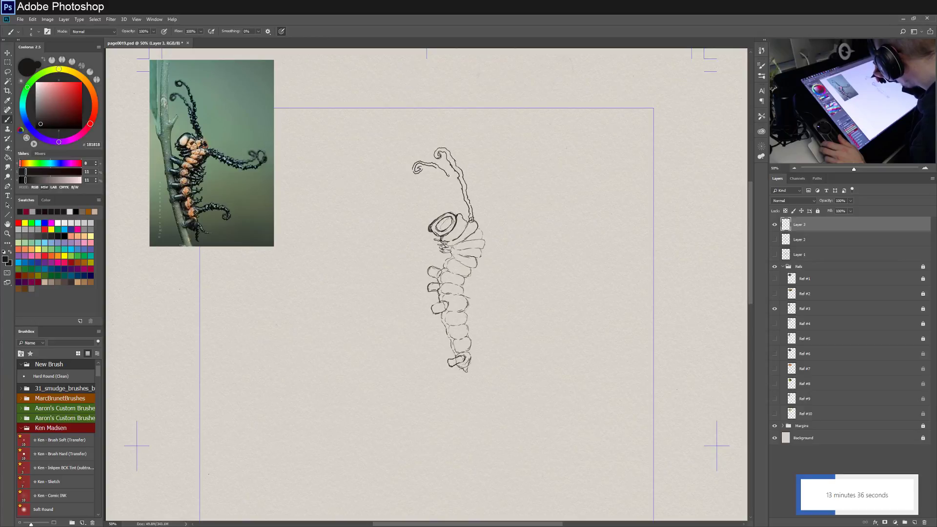
{"action": "mouse_move", "coordinate": [452, 182]}
{"action": "left_mouse_down"}
{"action": "mouse_move", "coordinate": [459, 189]}
{"action": "mouse_move", "coordinate": [443, 172]}
{"action": "mouse_move", "coordinate": [458, 191]}
{"action": "left_mouse_up"}
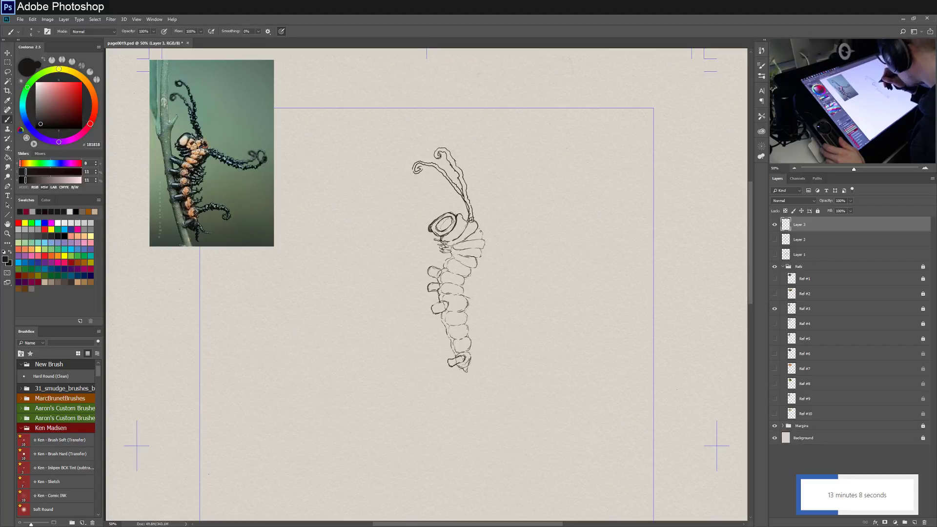
Shade the edges of the body segments and the ring around the head, and hatch the stubby prolegs dark.
{"action": "left_click_drag", "start_coordinate": [480, 229], "coordinate": [484, 240]}
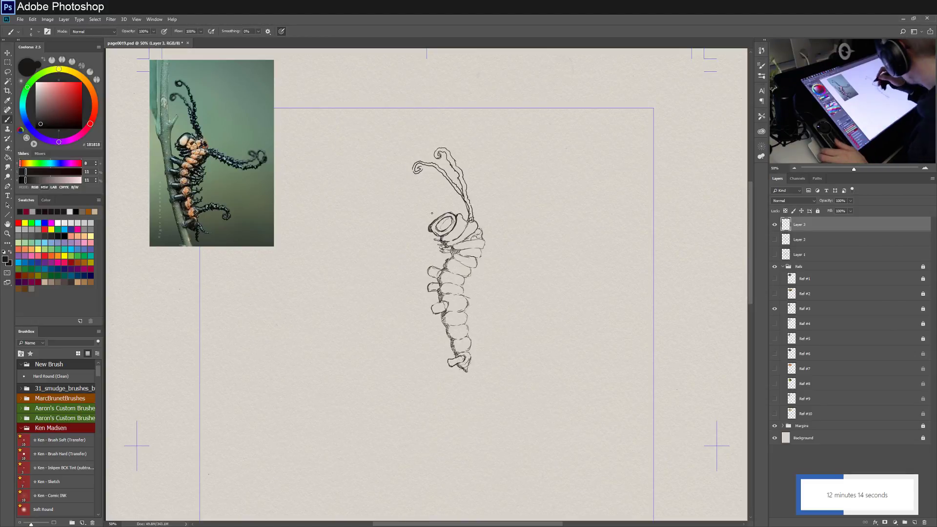
{"action": "left_click_drag", "start_coordinate": [432, 221], "coordinate": [438, 230]}
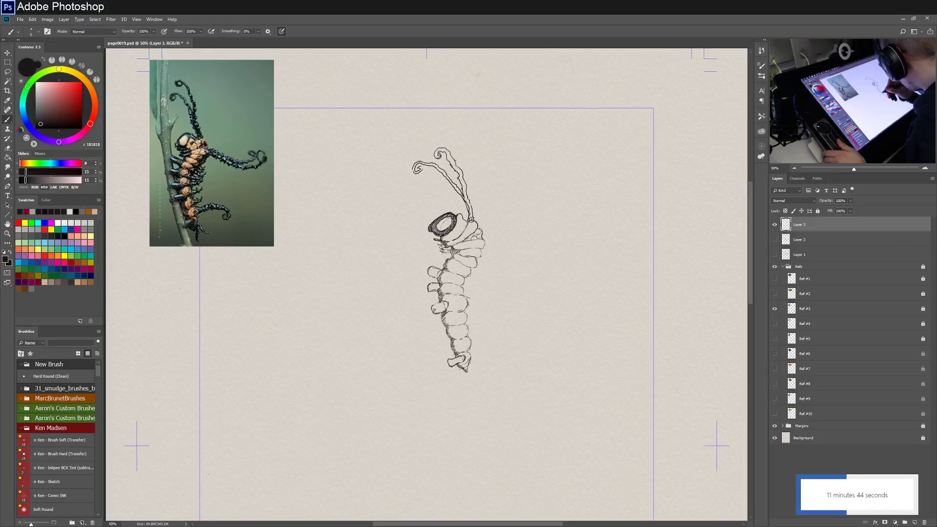
{"action": "left_click_drag", "start_coordinate": [435, 307], "coordinate": [439, 316]}
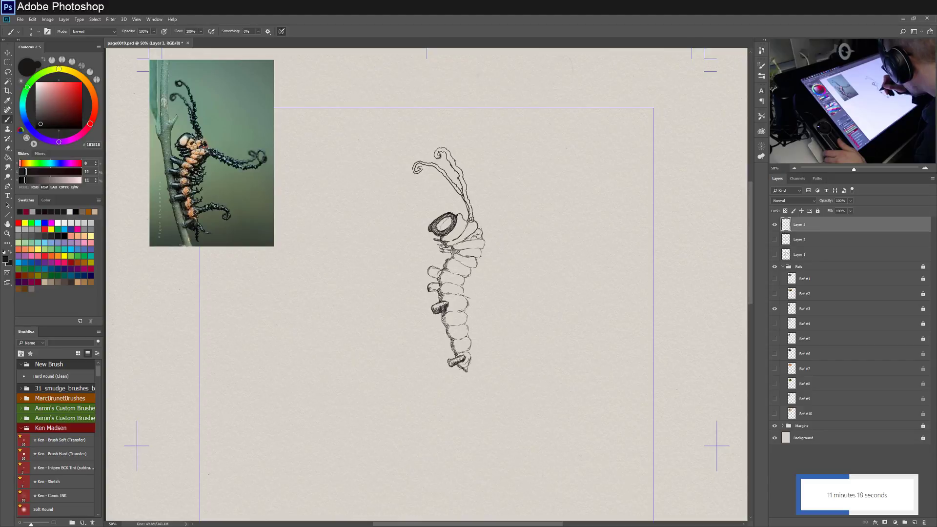
{"action": "left_click_drag", "start_coordinate": [432, 286], "coordinate": [437, 291]}
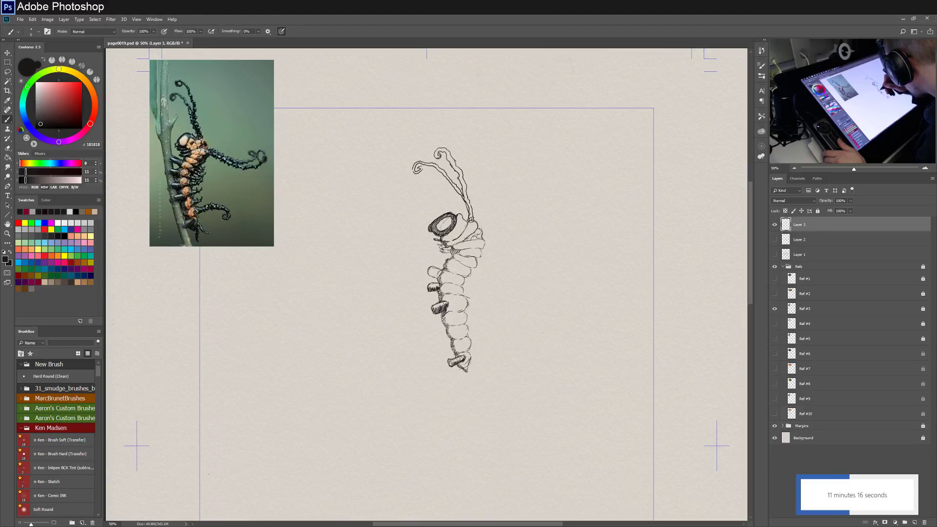
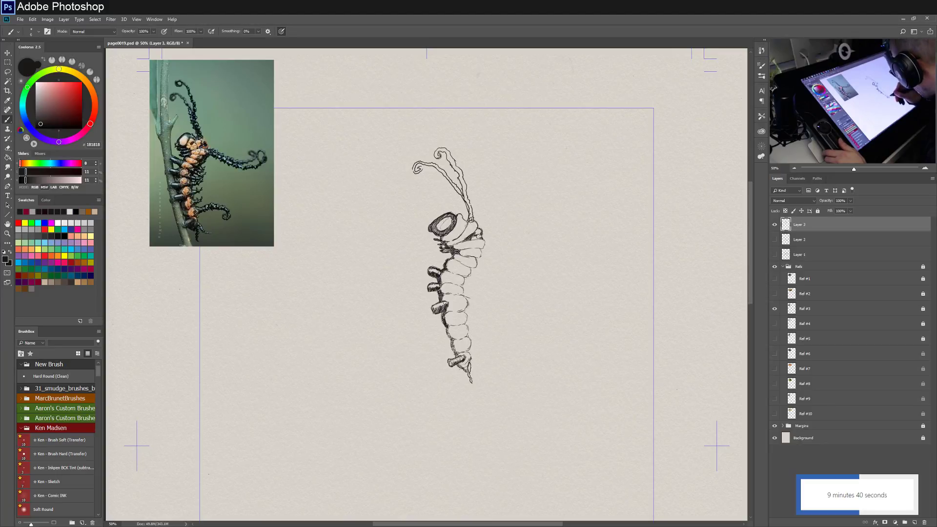
Draw a thin curved spike at the tail and a short curled tentacle above it, shifting its curl slightly downward.
{"action": "left_click_drag", "start_coordinate": [472, 363], "coordinate": [479, 368]}
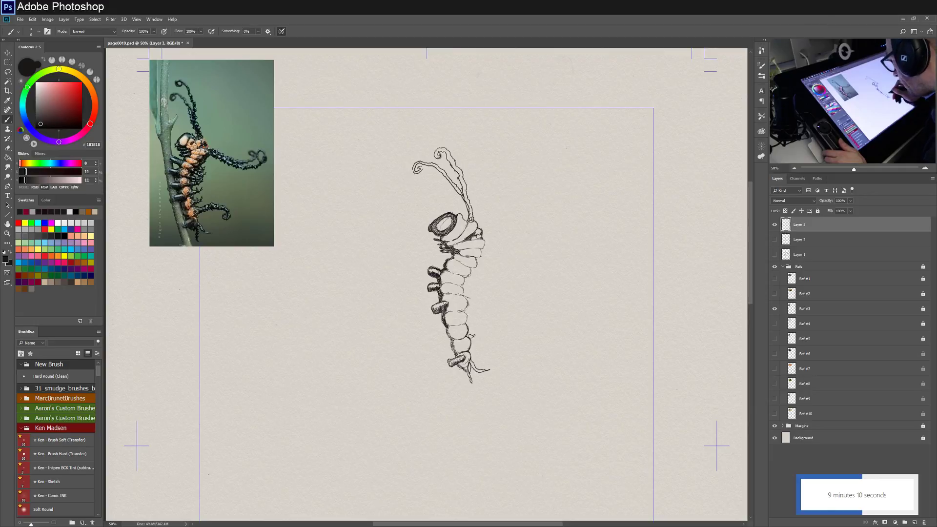
{"action": "left_click_drag", "start_coordinate": [469, 336], "coordinate": [482, 335]}
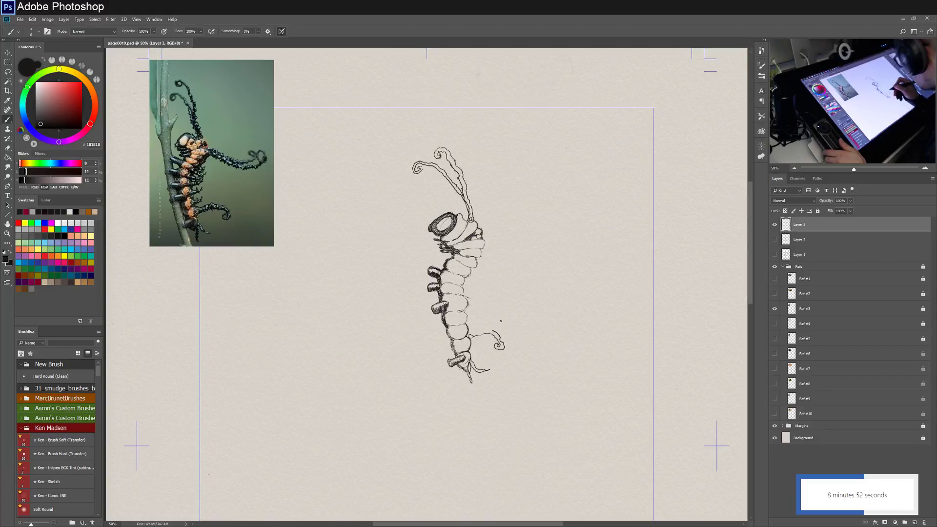
{"action": "key", "text": "l"}
{"action": "mouse_move", "coordinate": [475, 335]}
{"action": "left_mouse_down"}
{"action": "mouse_move", "coordinate": [489, 353]}
{"action": "mouse_move", "coordinate": [507, 356]}
{"action": "mouse_move", "coordinate": [477, 332]}
{"action": "mouse_move", "coordinate": [503, 347]}
{"action": "left_mouse_up"}
{"action": "key", "text": "v"}
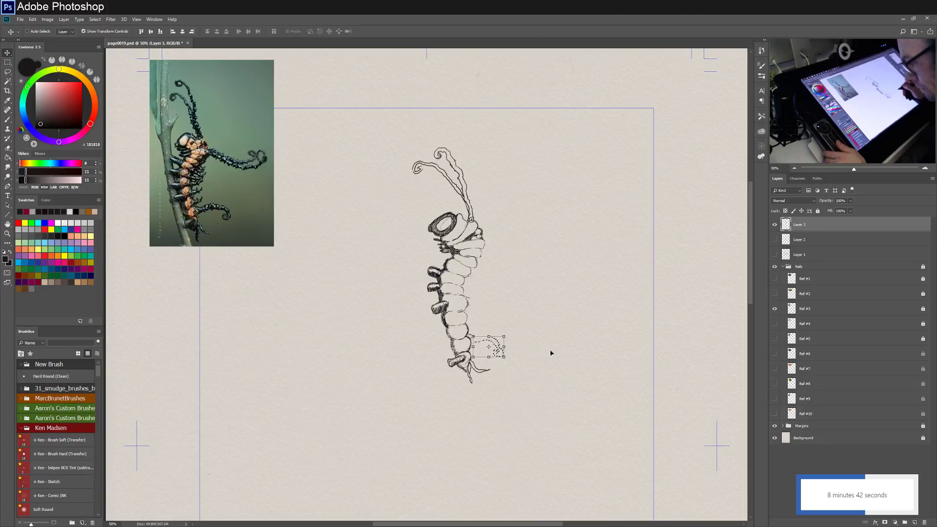
{"action": "key", "text": "ctrl+d"}
{"action": "key", "text": "b"}
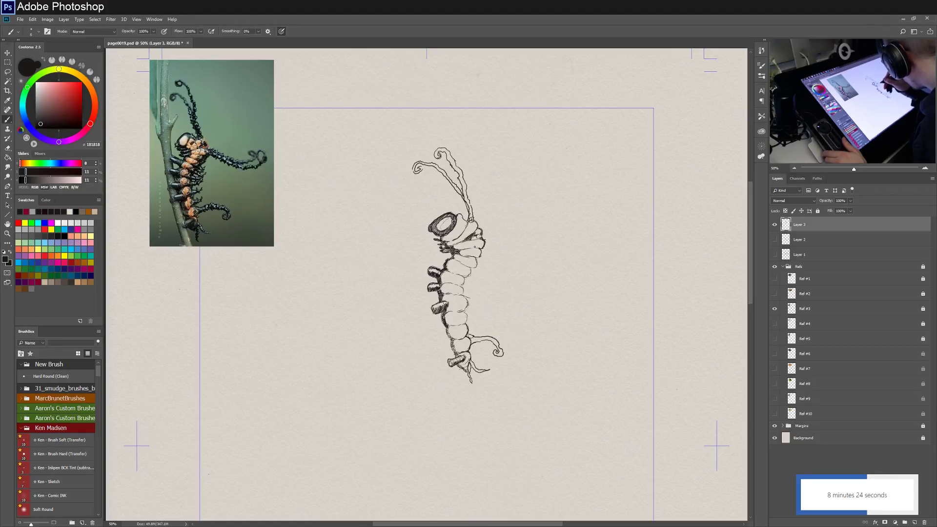
Firm up the outlines of the caterpillar's rounded body segments from behind the head down toward the tail.
{"action": "left_click_drag", "start_coordinate": [457, 252], "coordinate": [472, 241]}
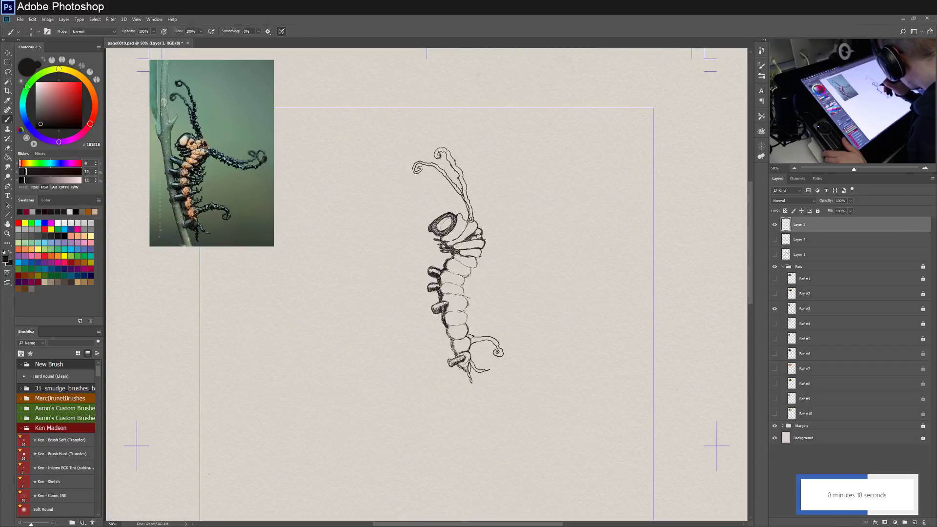
{"action": "scroll", "coordinate": [427, 283], "scroll_direction": "up", "scroll_amount": 1}
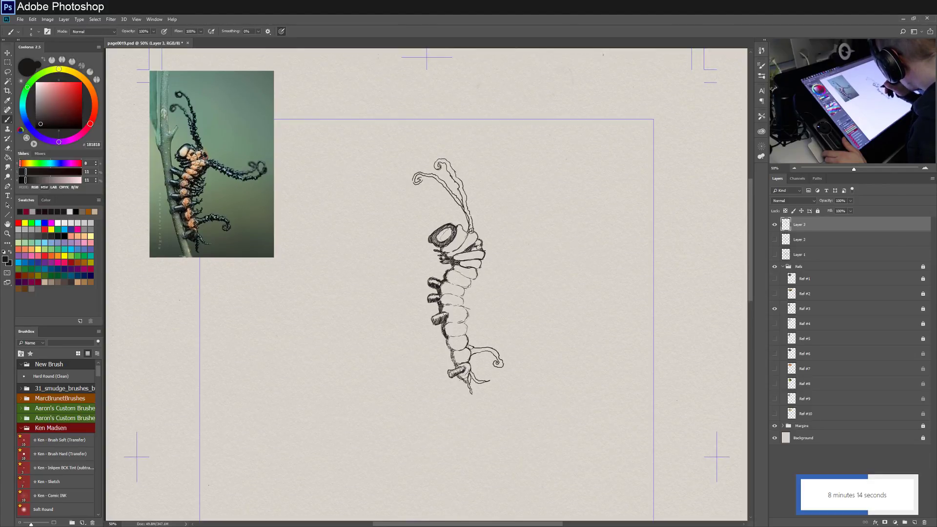
{"action": "scroll", "coordinate": [539, 327], "scroll_direction": "down", "scroll_amount": 10}
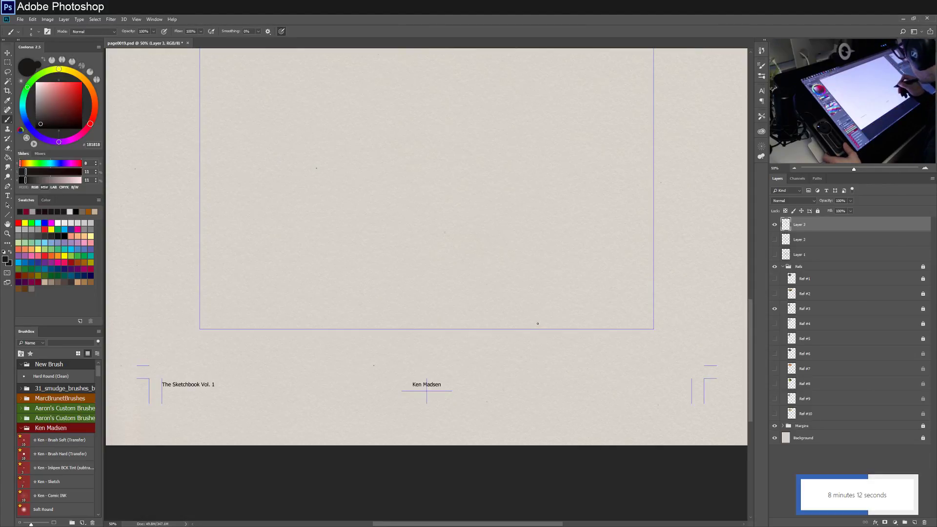
{"action": "scroll", "coordinate": [540, 328], "scroll_direction": "down", "scroll_amount": 10}
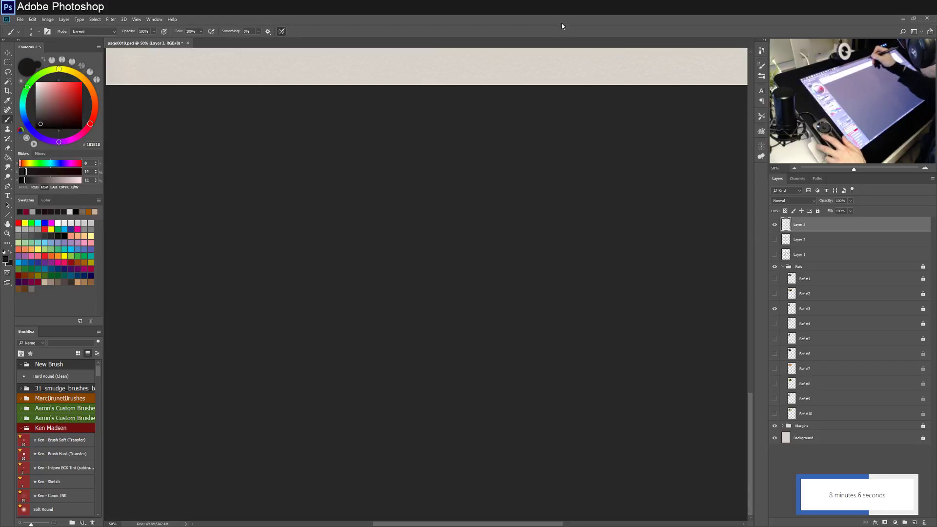
{"action": "left_click_drag", "start_coordinate": [520, 212], "coordinate": [512, 318]}
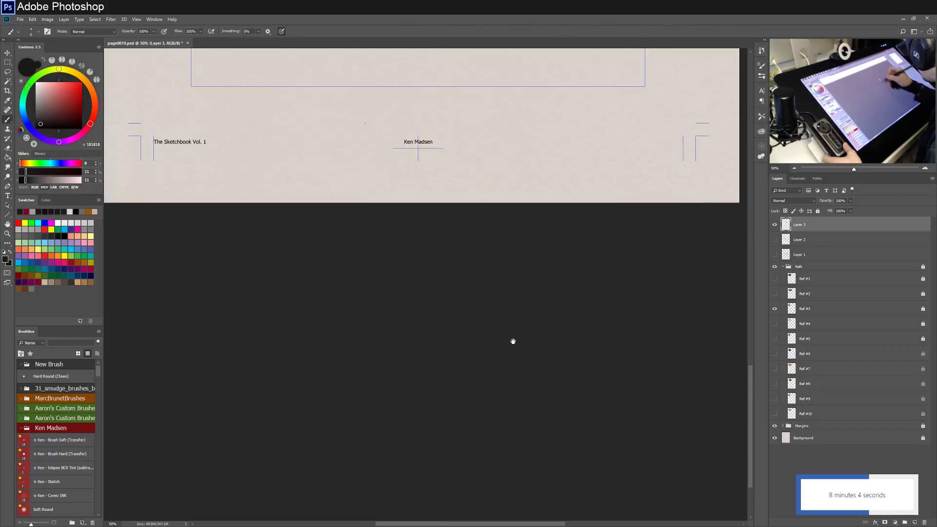
{"action": "left_click_drag", "start_coordinate": [520, 231], "coordinate": [538, 432]}
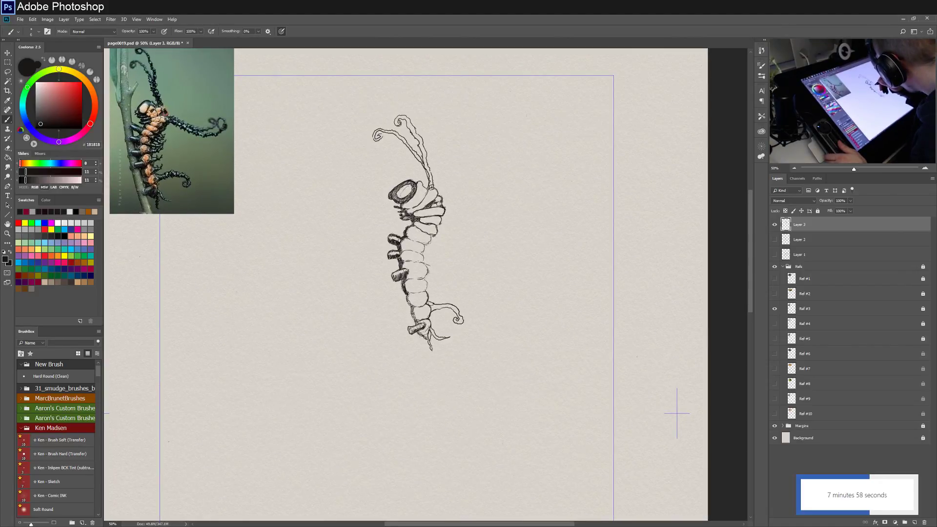
{"action": "mouse_move", "coordinate": [413, 223]}
{"action": "left_mouse_down"}
{"action": "mouse_move", "coordinate": [428, 242]}
{"action": "mouse_move", "coordinate": [413, 245]}
{"action": "left_mouse_up"}
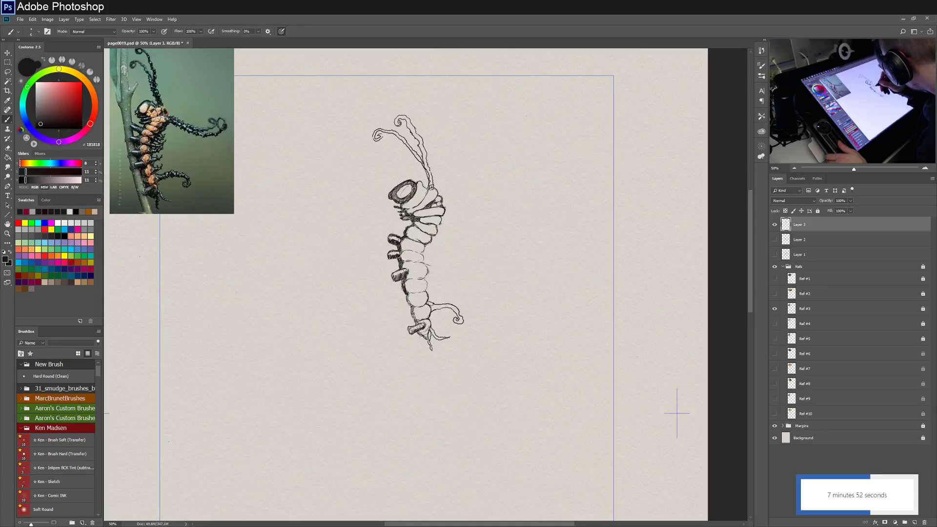
{"action": "left_click_drag", "start_coordinate": [418, 249], "coordinate": [403, 263]}
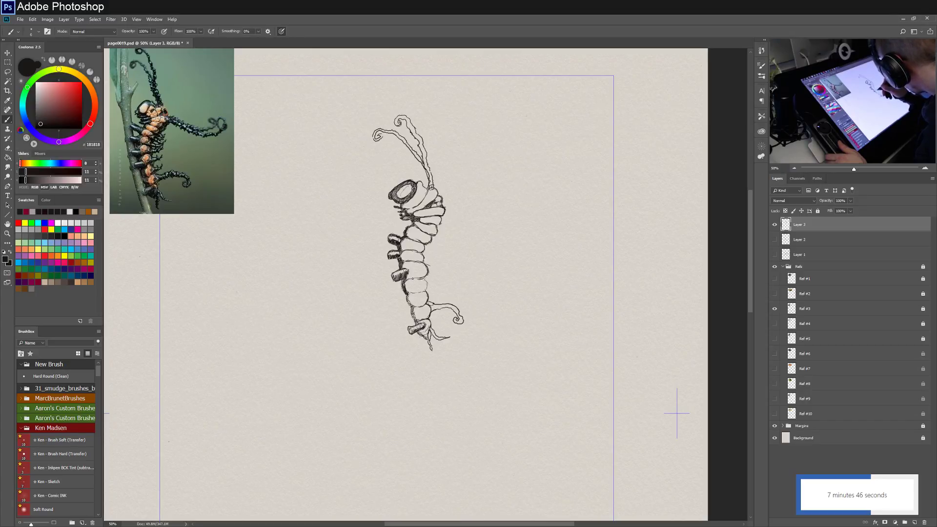
{"action": "mouse_move", "coordinate": [417, 277]}
{"action": "left_mouse_down"}
{"action": "mouse_move", "coordinate": [403, 283]}
{"action": "mouse_move", "coordinate": [422, 288]}
{"action": "left_mouse_up"}
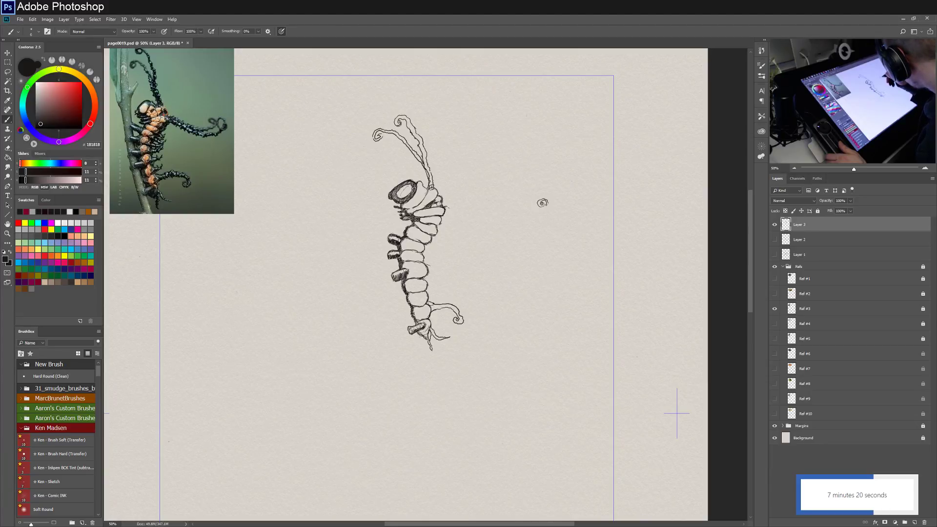
Draw a small spiral away from the back, and extend a long tentacle's two edges from the upper segments toward it.
{"action": "left_click_drag", "start_coordinate": [542, 203], "coordinate": [532, 200]}
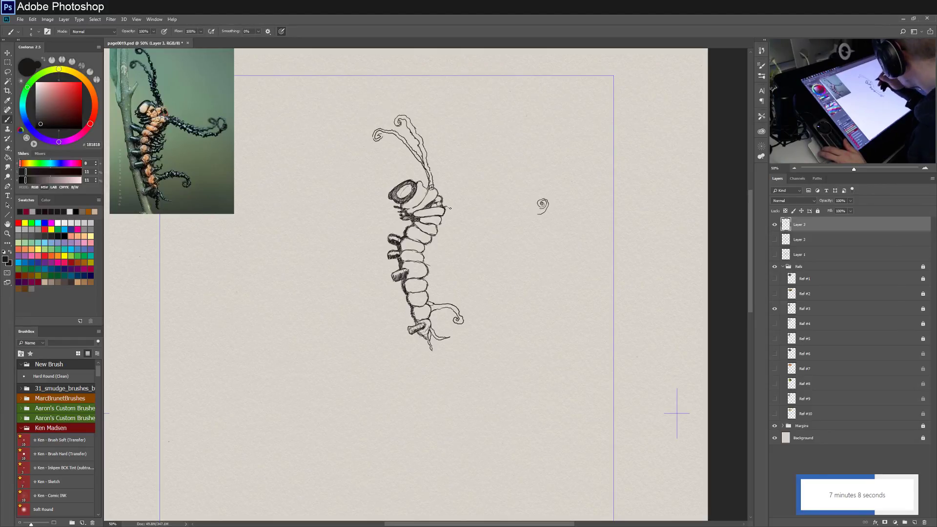
{"action": "left_click_drag", "start_coordinate": [445, 207], "coordinate": [473, 214]}
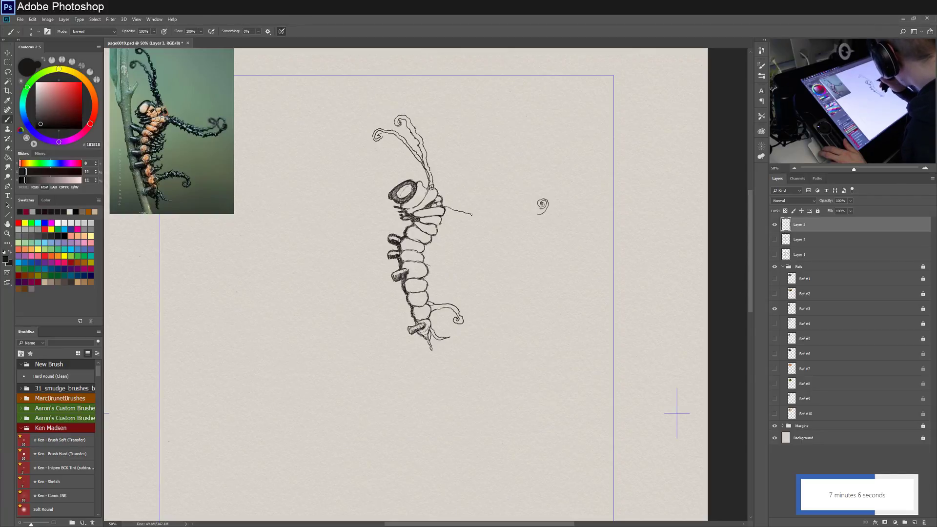
{"action": "left_click_drag", "start_coordinate": [498, 219], "coordinate": [516, 219]}
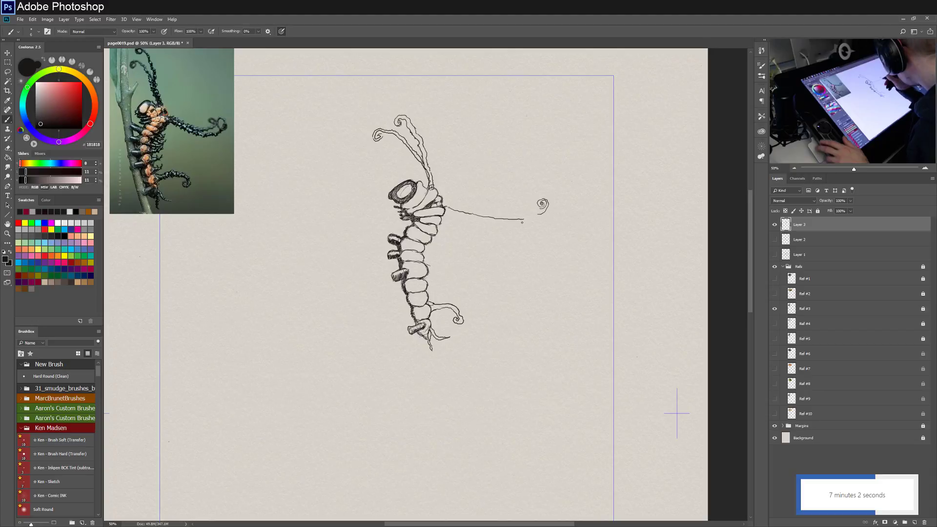
{"action": "key", "text": "ctrl+z"}
{"action": "left_click_drag", "start_coordinate": [472, 214], "coordinate": [525, 224]}
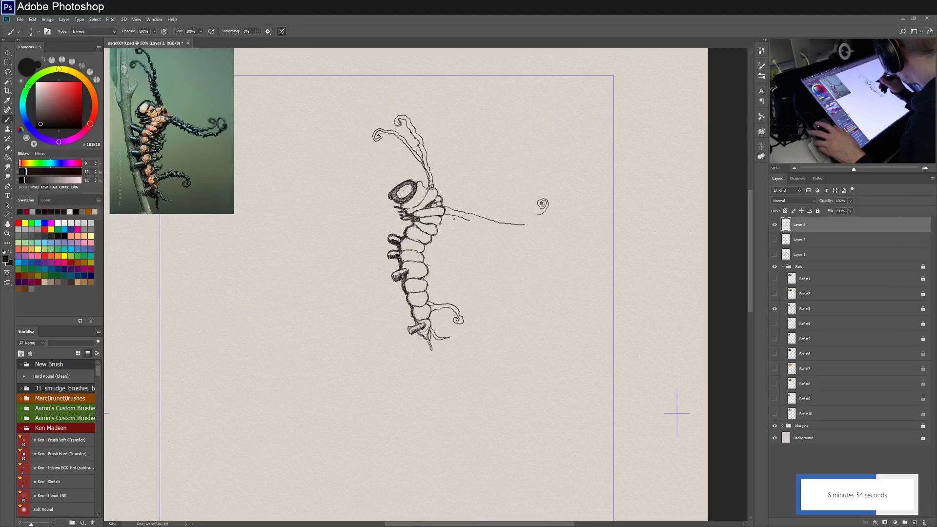
{"action": "left_click_drag", "start_coordinate": [466, 219], "coordinate": [525, 228]}
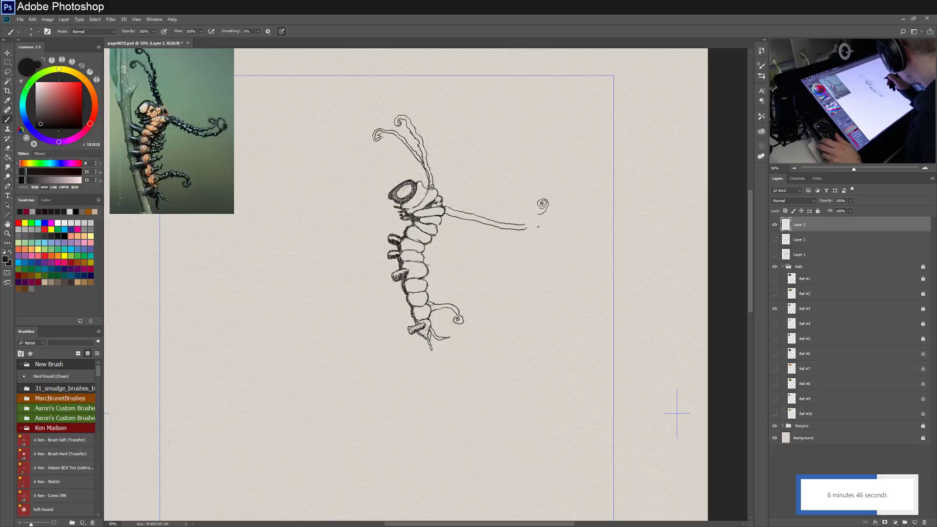
Select the loose spiral and fit it onto the long tentacle's end, and draw a second curled tentacle just above that one.
{"action": "left_click", "coordinate": [10, 73]}
{"action": "left_click_drag", "start_coordinate": [548, 216], "coordinate": [531, 222]}
{"action": "key", "text": "v"}
{"action": "key", "text": "ctrl+t"}
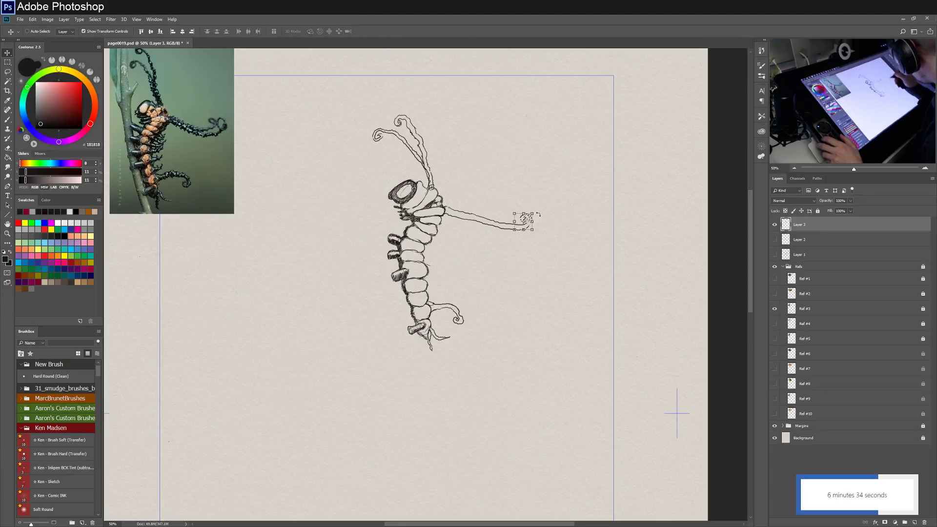
{"action": "key", "text": "Return"}
{"action": "key", "text": "ctrl+d"}
{"action": "key", "text": "b"}
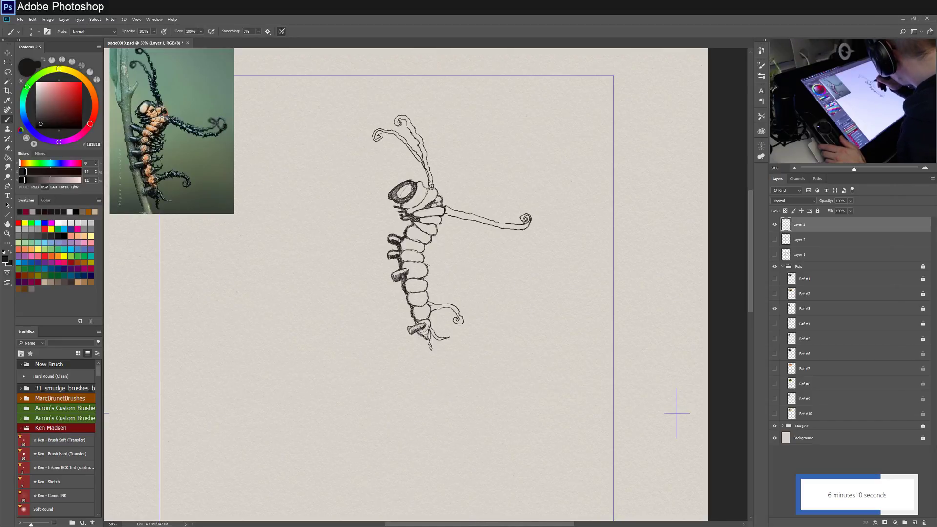
{"action": "left_click_drag", "start_coordinate": [458, 209], "coordinate": [513, 209]}
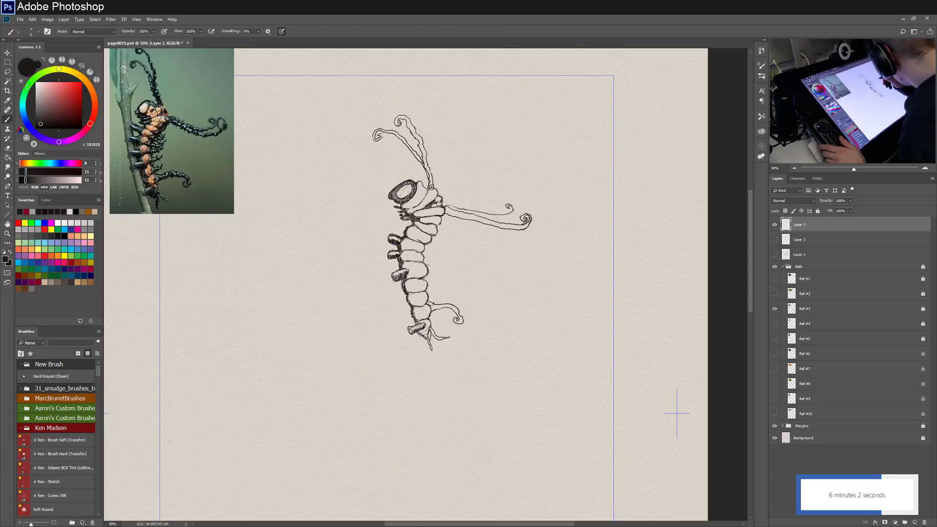
{"action": "left_click_drag", "start_coordinate": [512, 209], "coordinate": [513, 213]}
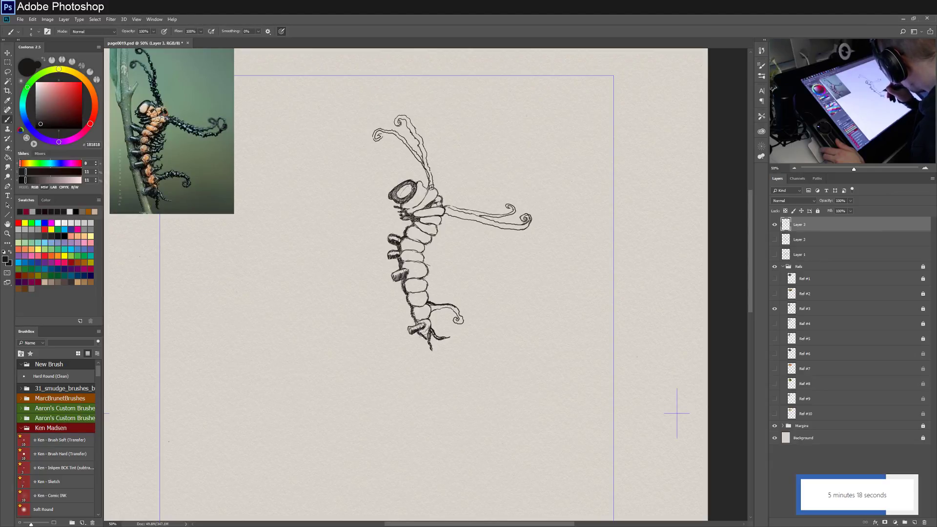
Fill the rear, upper and outstretched tentacles with dark bumpy shading, and darken the ring around the head's oval.
{"action": "left_click_drag", "start_coordinate": [435, 308], "coordinate": [453, 306]}
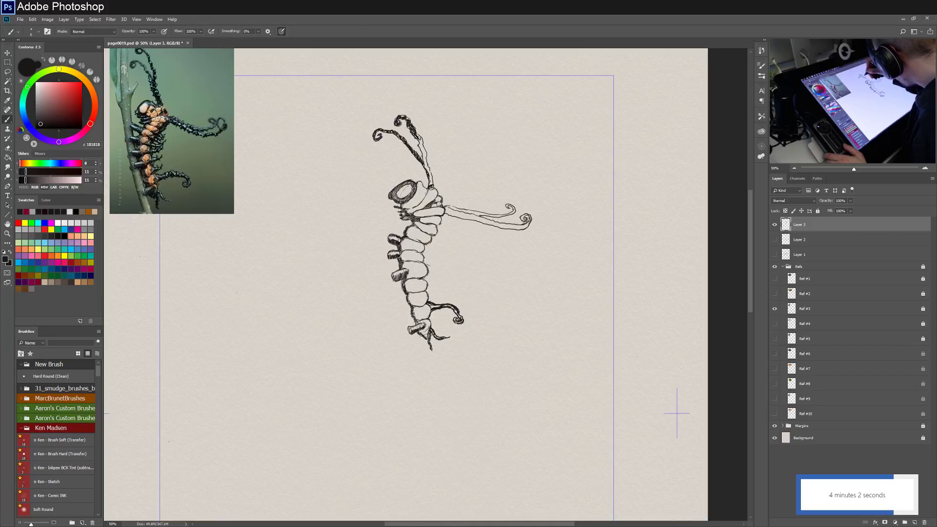
{"action": "left_click_drag", "start_coordinate": [417, 135], "coordinate": [421, 141]}
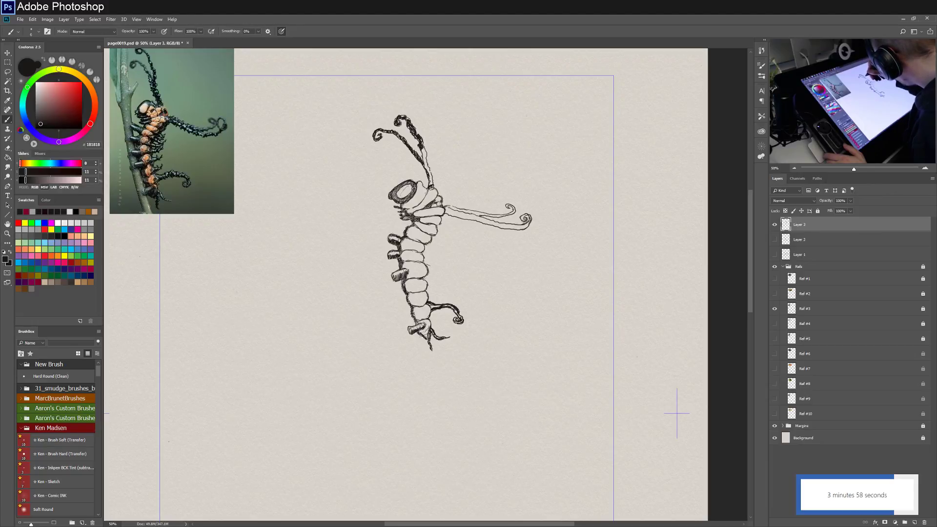
{"action": "left_click_drag", "start_coordinate": [425, 149], "coordinate": [422, 157]}
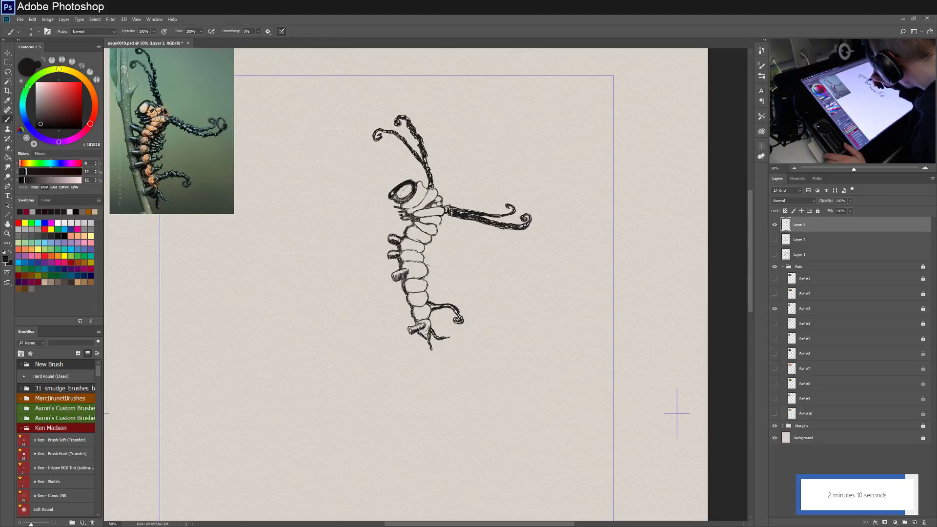
{"action": "left_click_drag", "start_coordinate": [413, 195], "coordinate": [405, 192]}
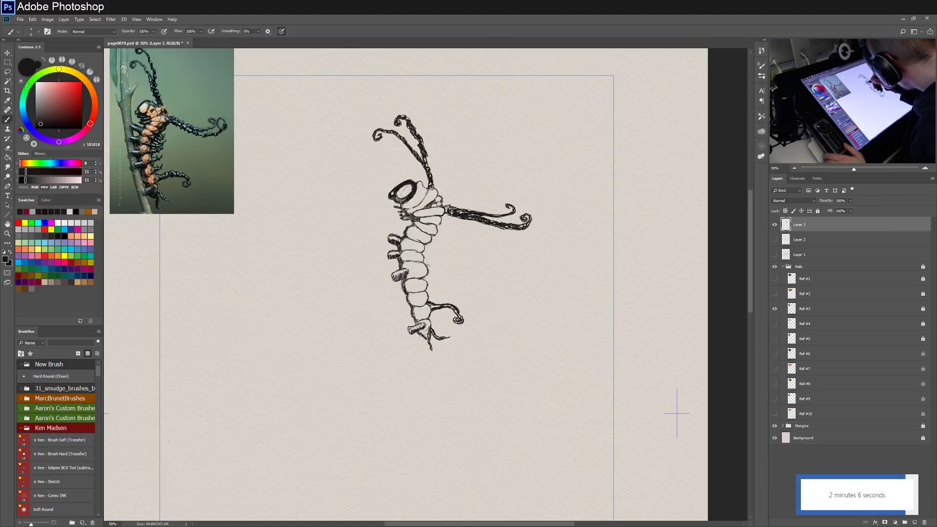
Finish the caterpillar with a darker head ring, small curled spikes along its back and heavier gaps between segments, and save the file.
{"action": "left_click_drag", "start_coordinate": [401, 196], "coordinate": [401, 201]}
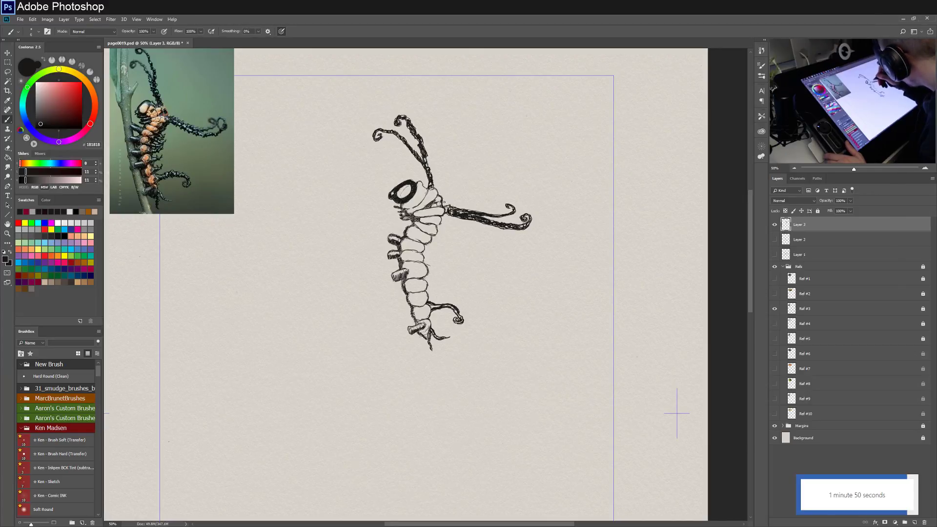
{"action": "left_click_drag", "start_coordinate": [419, 210], "coordinate": [441, 206]}
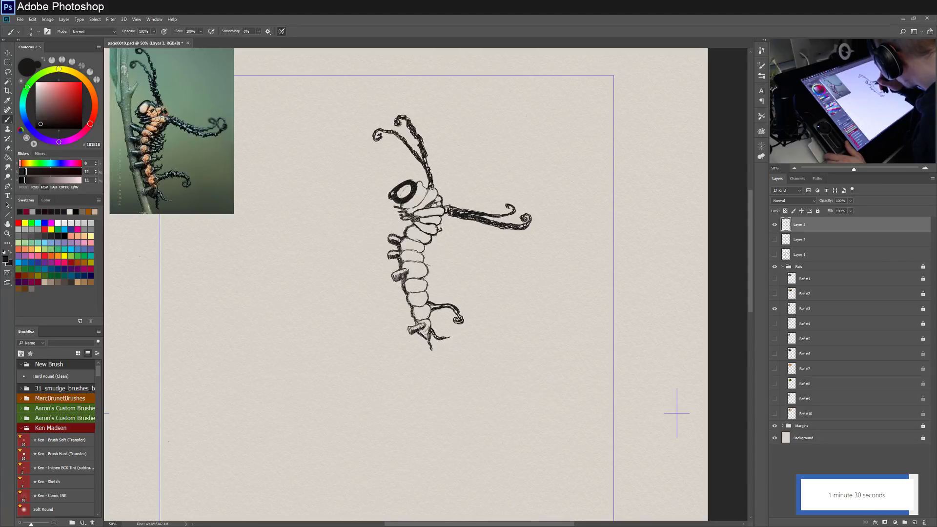
{"action": "left_click_drag", "start_coordinate": [428, 227], "coordinate": [433, 239]}
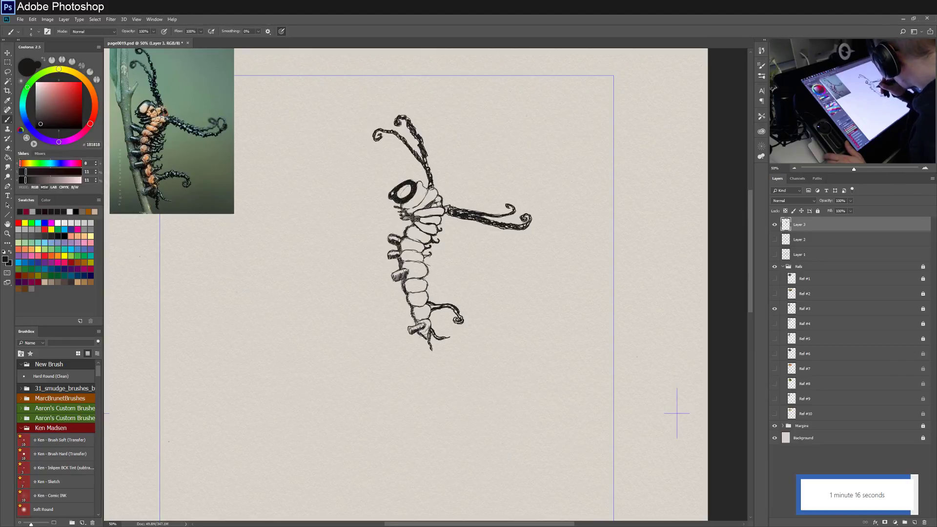
{"action": "left_click_drag", "start_coordinate": [423, 264], "coordinate": [432, 265]}
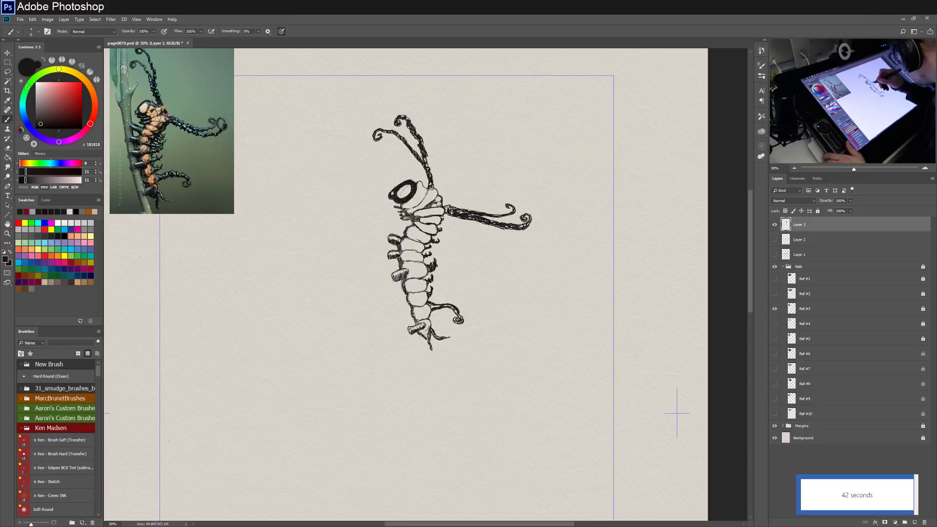
{"action": "left_click_drag", "start_coordinate": [405, 213], "coordinate": [442, 214]}
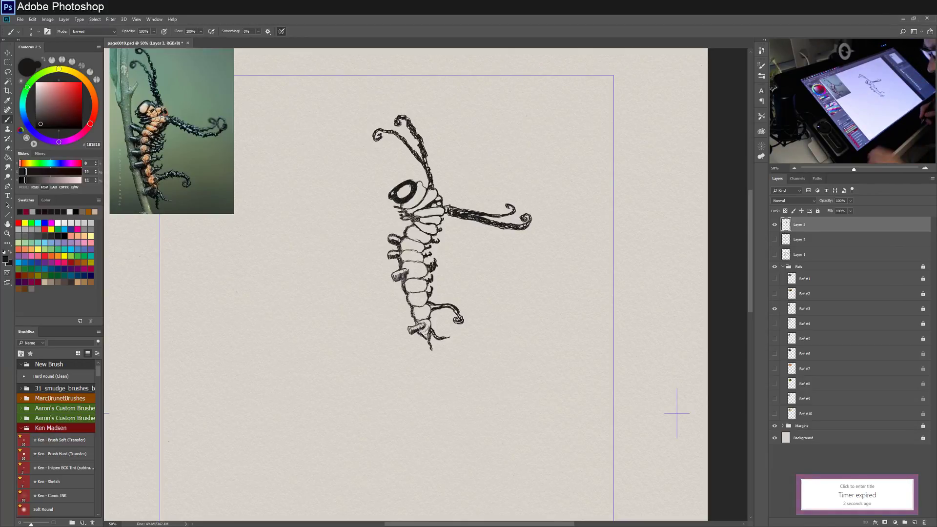
{"action": "key", "text": "ctrl+s"}
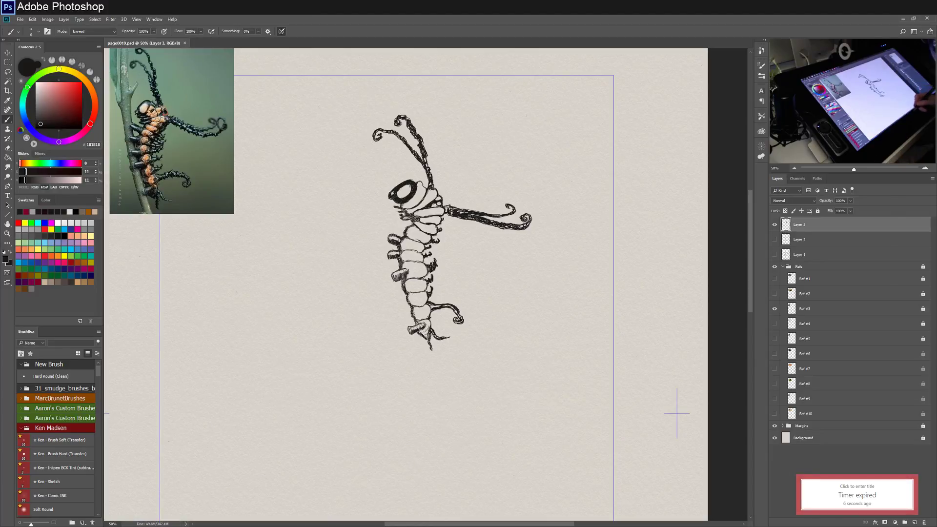
Toggle the visibility of Layers 3, 2 and 1 to review the caterpillar against the earlier insect drawings.
{"action": "left_click", "coordinate": [774, 224]}
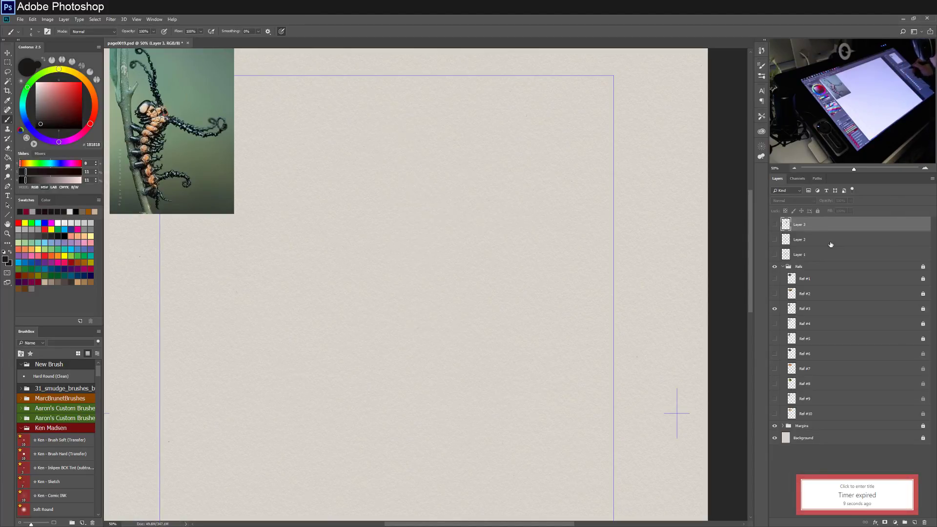
{"action": "left_click", "coordinate": [775, 225]}
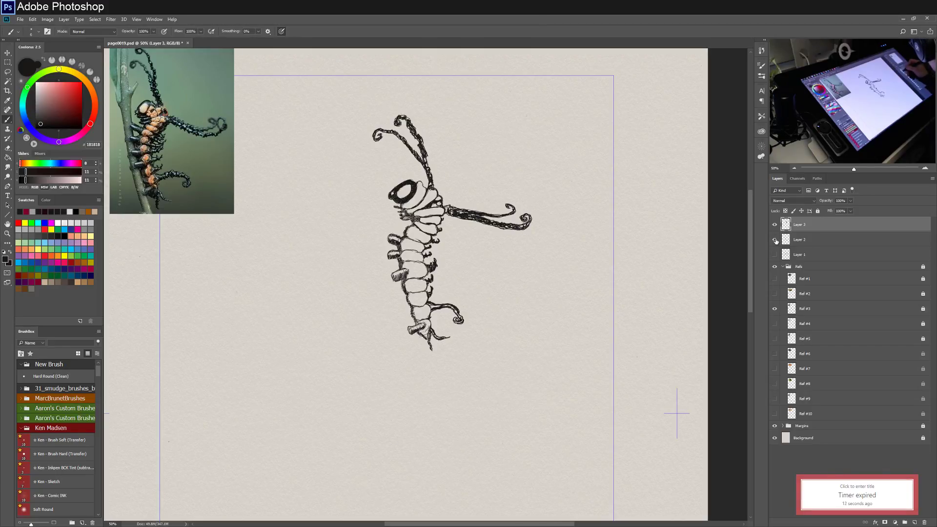
{"action": "left_click", "coordinate": [774, 240]}
{"action": "left_click", "coordinate": [775, 255]}
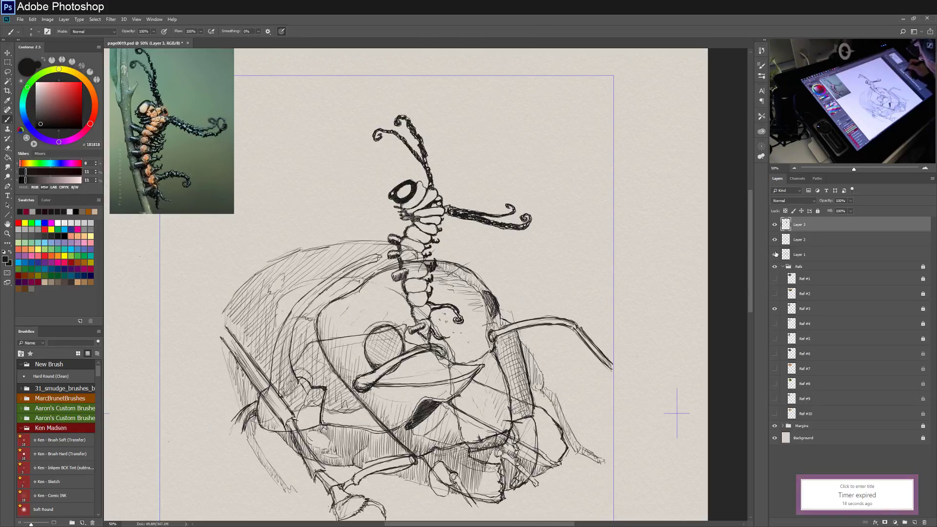
{"action": "left_click", "coordinate": [774, 254]}
{"action": "left_click", "coordinate": [775, 240]}
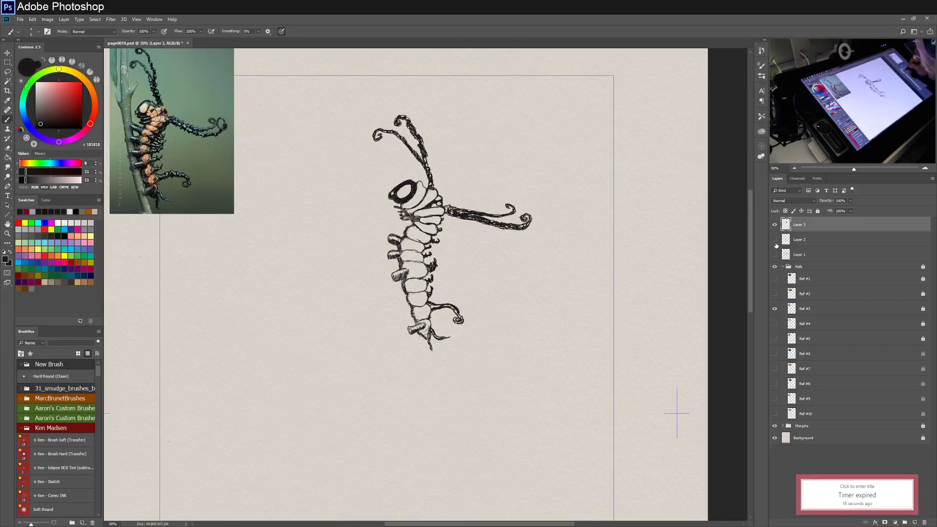
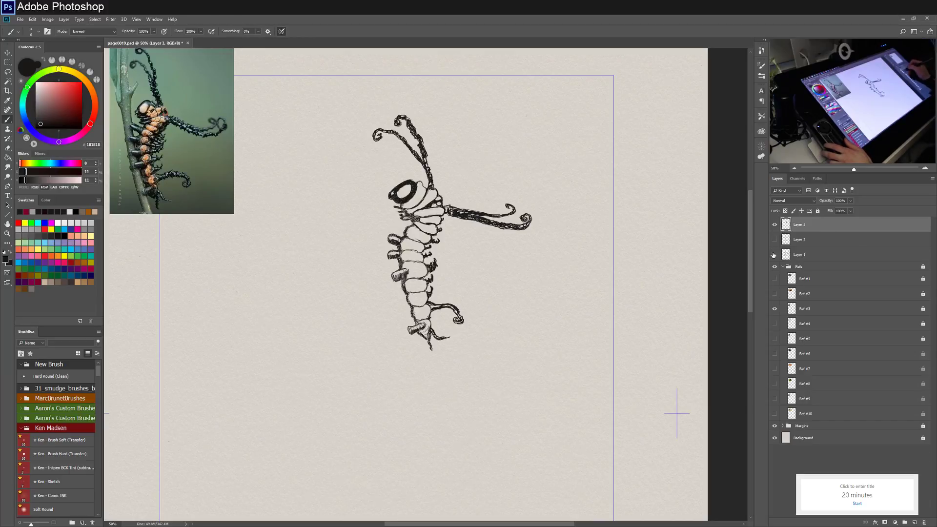
Hide the caterpillar drawing and Ref #3, show the Ref #4 beetle photo, and add a new empty layer above Layer 3.
{"action": "left_click", "coordinate": [774, 225]}
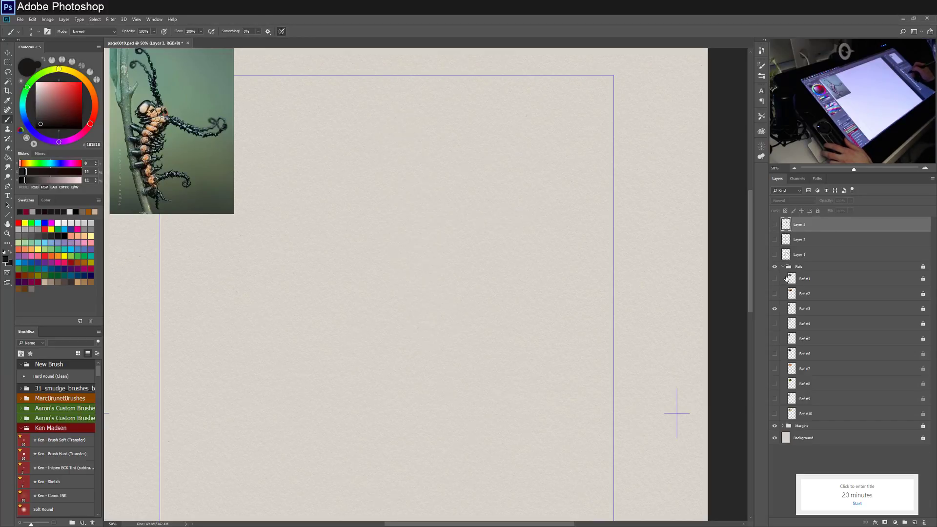
{"action": "left_click", "coordinate": [775, 309]}
{"action": "left_click", "coordinate": [774, 323]}
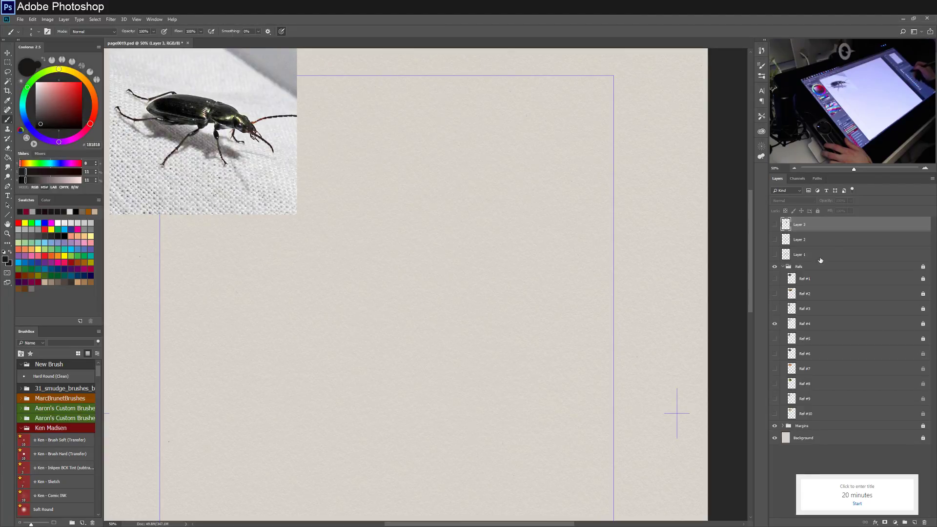
{"action": "left_click", "coordinate": [913, 523]}
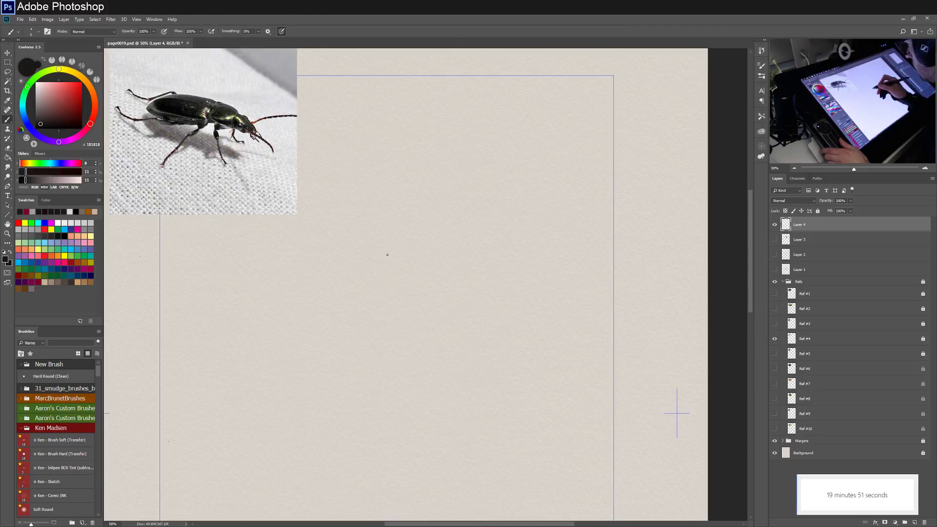
Sketch thin outlines of the beetle's long oval abdomen and smaller rounded thorax, with a sloping line for the head's upper edge.
{"action": "mouse_move", "coordinate": [434, 271]}
{"action": "left_mouse_down"}
{"action": "mouse_move", "coordinate": [540, 291]}
{"action": "mouse_move", "coordinate": [499, 285]}
{"action": "left_mouse_up"}
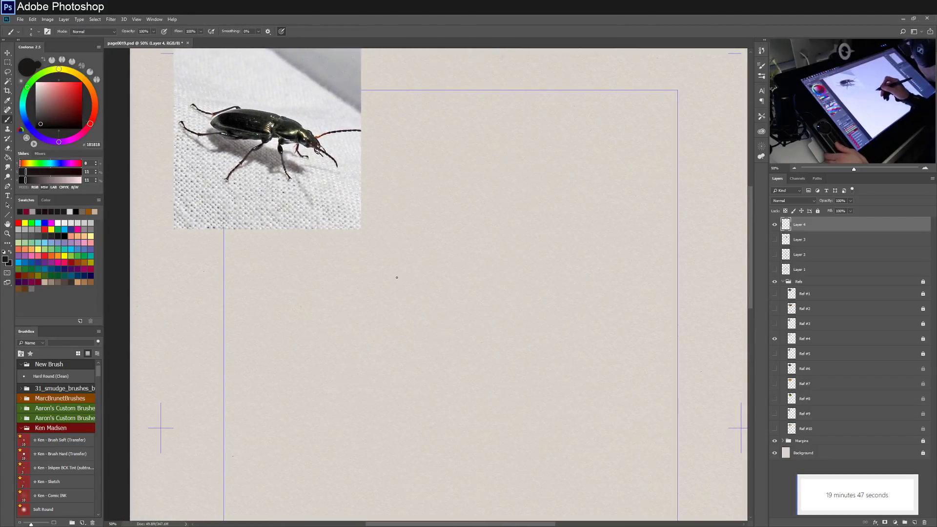
{"action": "left_click_drag", "start_coordinate": [448, 262], "coordinate": [522, 266]}
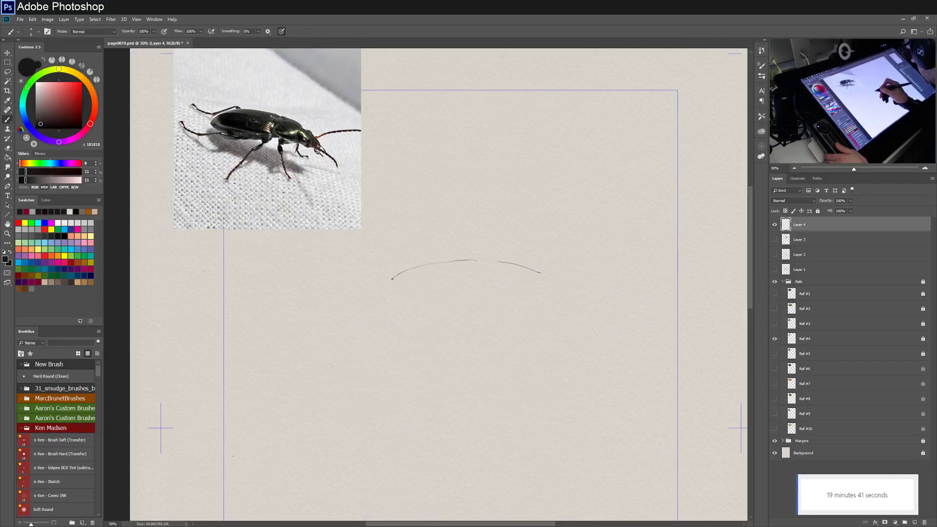
{"action": "mouse_move", "coordinate": [393, 281]}
{"action": "left_mouse_down"}
{"action": "mouse_move", "coordinate": [426, 298]}
{"action": "mouse_move", "coordinate": [395, 283]}
{"action": "mouse_move", "coordinate": [465, 302]}
{"action": "mouse_move", "coordinate": [451, 299]}
{"action": "mouse_move", "coordinate": [527, 296]}
{"action": "left_mouse_up"}
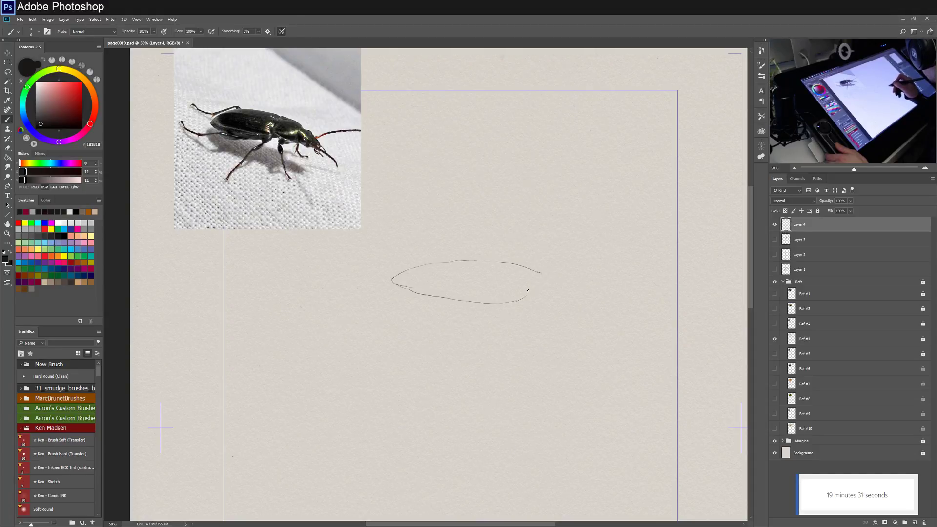
{"action": "left_click_drag", "start_coordinate": [526, 293], "coordinate": [535, 279]}
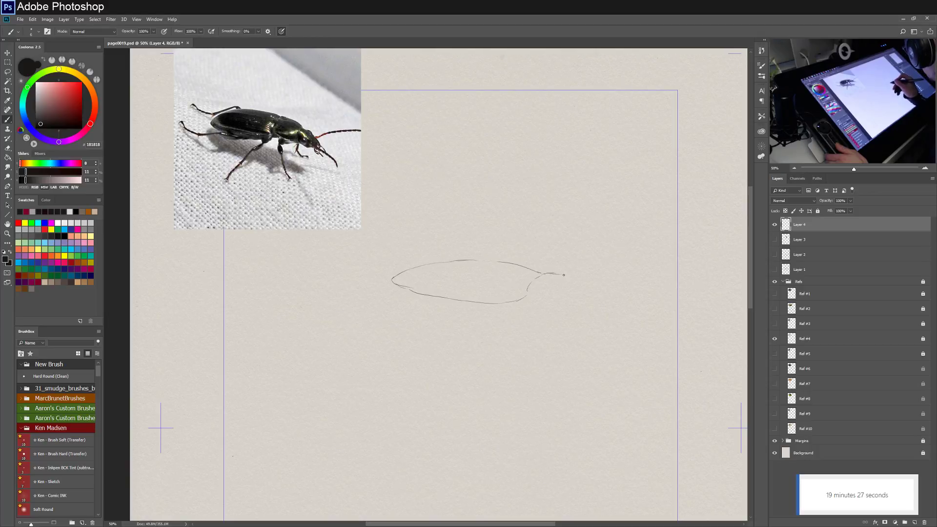
{"action": "left_click_drag", "start_coordinate": [564, 275], "coordinate": [590, 282]}
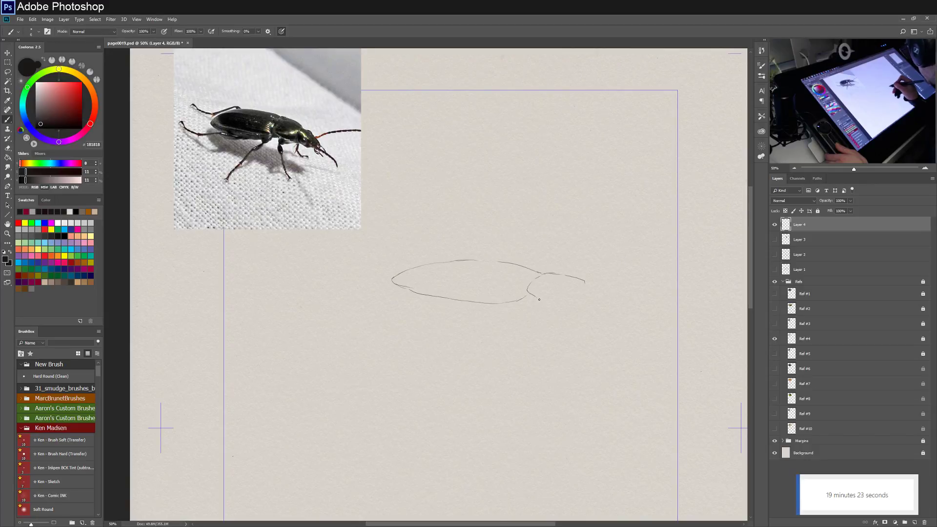
{"action": "left_click_drag", "start_coordinate": [557, 304], "coordinate": [574, 301]}
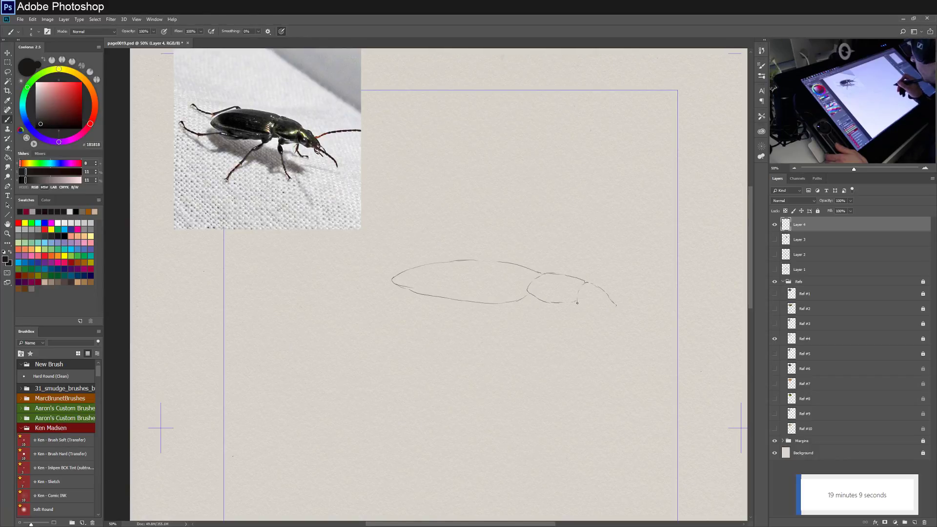
Sketch the head's lower outline, then go over the abdomen's upper contour and add the wing-case seam toward the thorax.
{"action": "left_click_drag", "start_coordinate": [577, 302], "coordinate": [596, 311]}
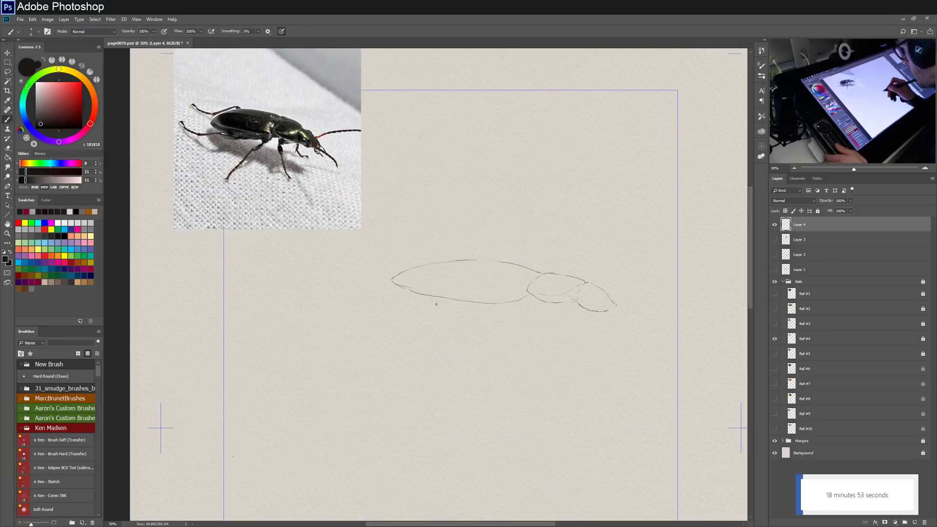
{"action": "mouse_move", "coordinate": [397, 284]}
{"action": "left_mouse_down"}
{"action": "mouse_move", "coordinate": [414, 292]}
{"action": "mouse_move", "coordinate": [392, 281]}
{"action": "mouse_move", "coordinate": [427, 296]}
{"action": "mouse_move", "coordinate": [394, 272]}
{"action": "mouse_move", "coordinate": [506, 263]}
{"action": "left_mouse_up"}
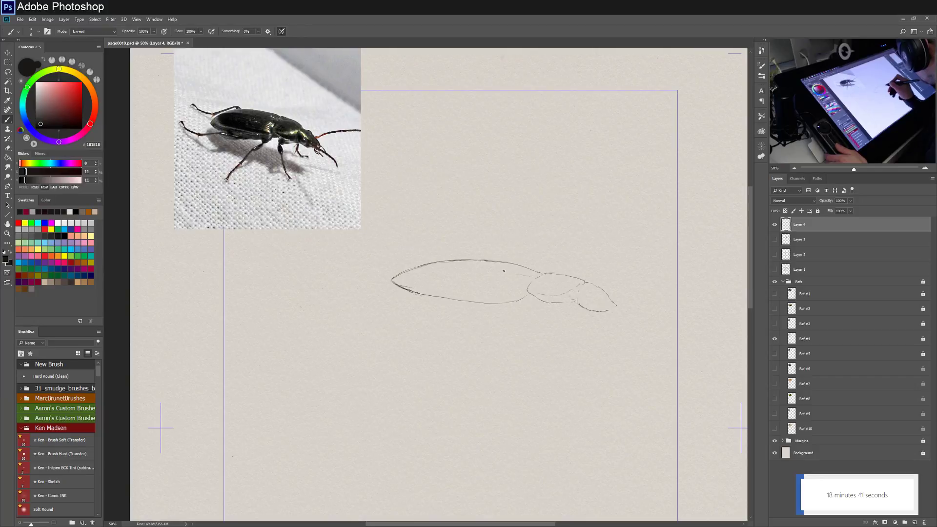
{"action": "mouse_move", "coordinate": [484, 268]}
{"action": "left_mouse_down"}
{"action": "mouse_move", "coordinate": [410, 268]}
{"action": "mouse_move", "coordinate": [534, 276]}
{"action": "left_mouse_up"}
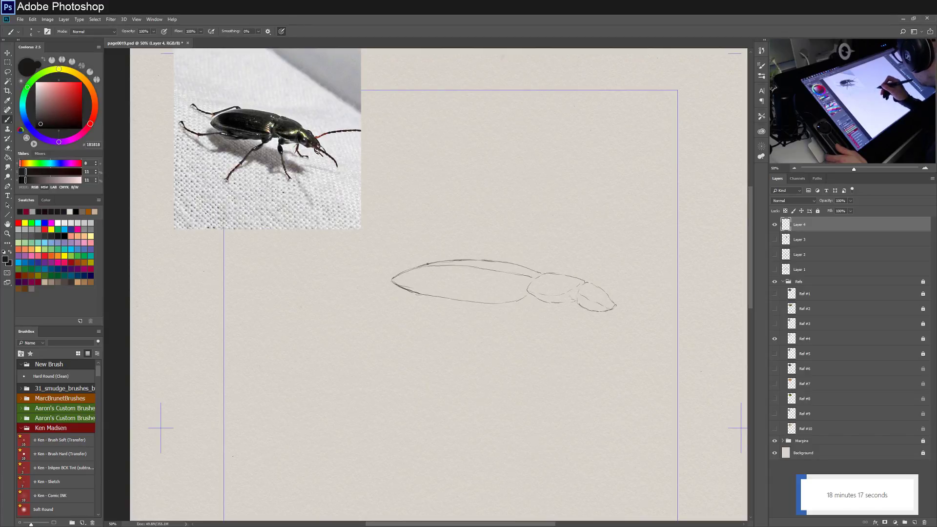
Reshape the abdomen's pointed rear tip into a shorter, rounder end.
{"action": "mouse_move", "coordinate": [412, 269]}
{"action": "left_mouse_down"}
{"action": "mouse_move", "coordinate": [400, 279]}
{"action": "mouse_move", "coordinate": [436, 263]}
{"action": "left_mouse_up"}
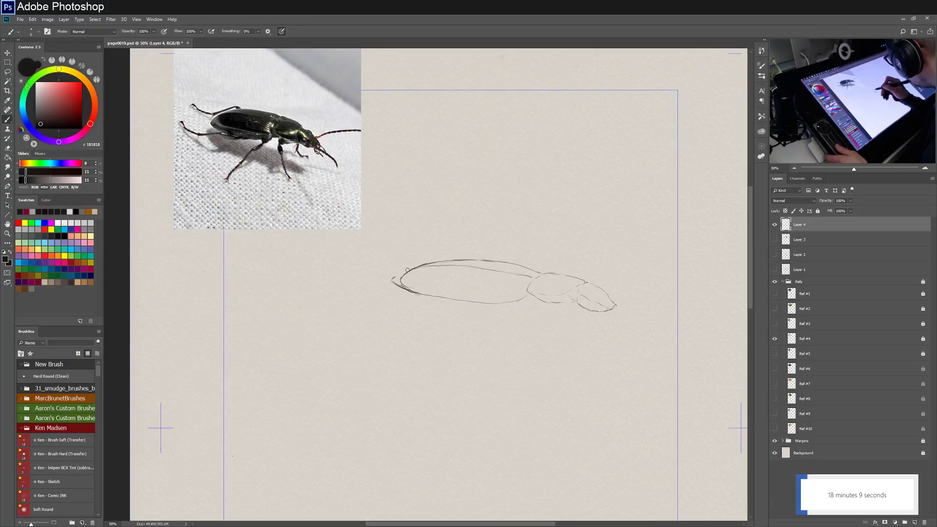
{"action": "left_click_drag", "start_coordinate": [395, 281], "coordinate": [398, 289]}
{"action": "key", "text": "ctrl+z"}
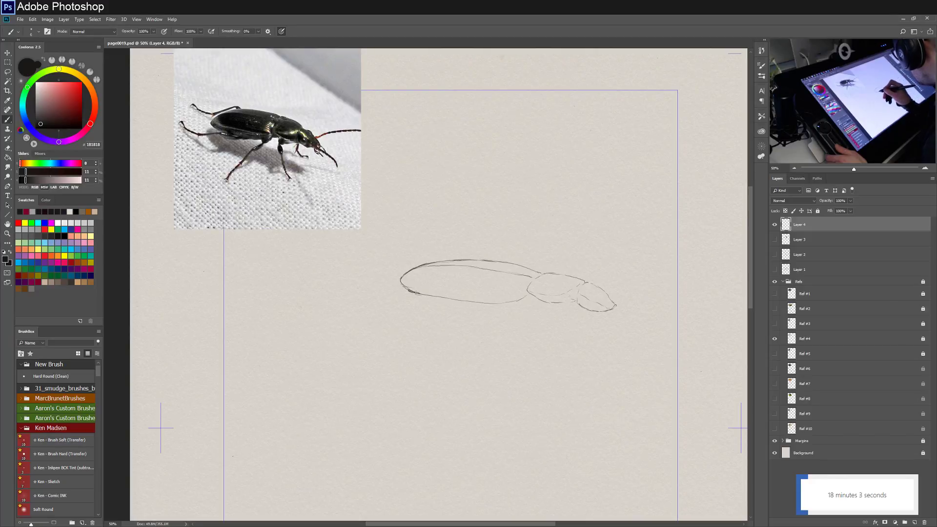
Firm up the abdomen's lower edge and wing-case seam, with short ridge lines where the wing cases meet the thorax.
{"action": "left_click_drag", "start_coordinate": [452, 299], "coordinate": [512, 304]}
{"action": "mouse_move", "coordinate": [494, 304]}
{"action": "left_mouse_down"}
{"action": "mouse_move", "coordinate": [549, 285]}
{"action": "mouse_move", "coordinate": [531, 293]}
{"action": "mouse_move", "coordinate": [545, 275]}
{"action": "left_mouse_up"}
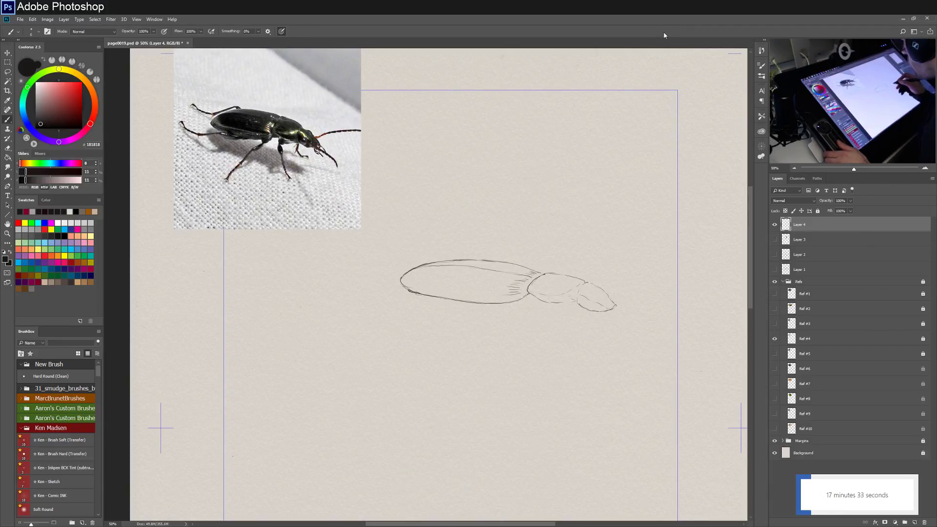
{"action": "left_click_drag", "start_coordinate": [422, 264], "coordinate": [515, 274]}
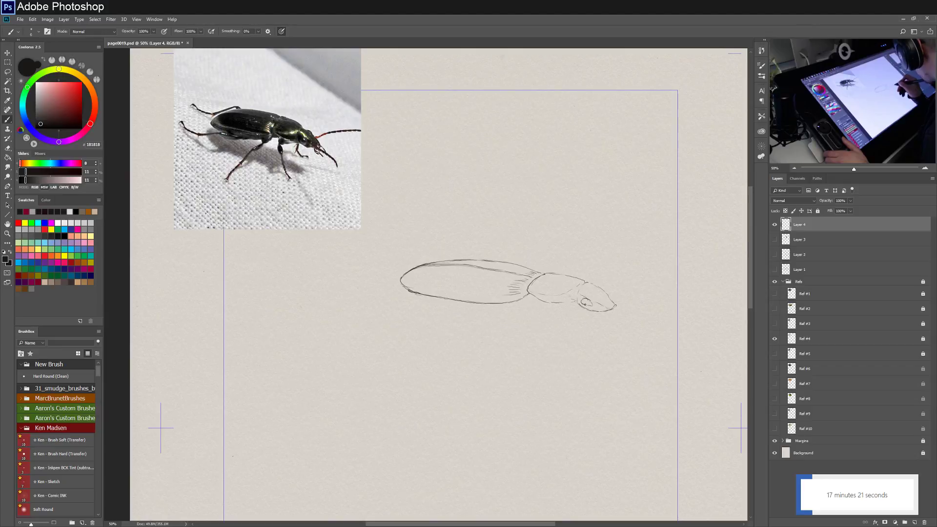
Draw the beetle's eye, fill it in black with a small highlight, and darken the head outline around it.
{"action": "left_click_drag", "start_coordinate": [583, 304], "coordinate": [591, 303]}
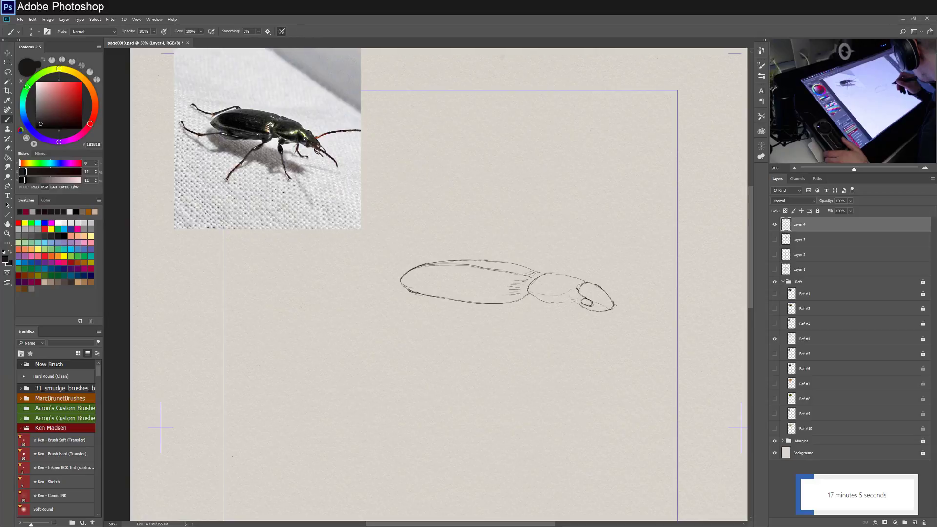
{"action": "left_click_drag", "start_coordinate": [577, 299], "coordinate": [591, 295]}
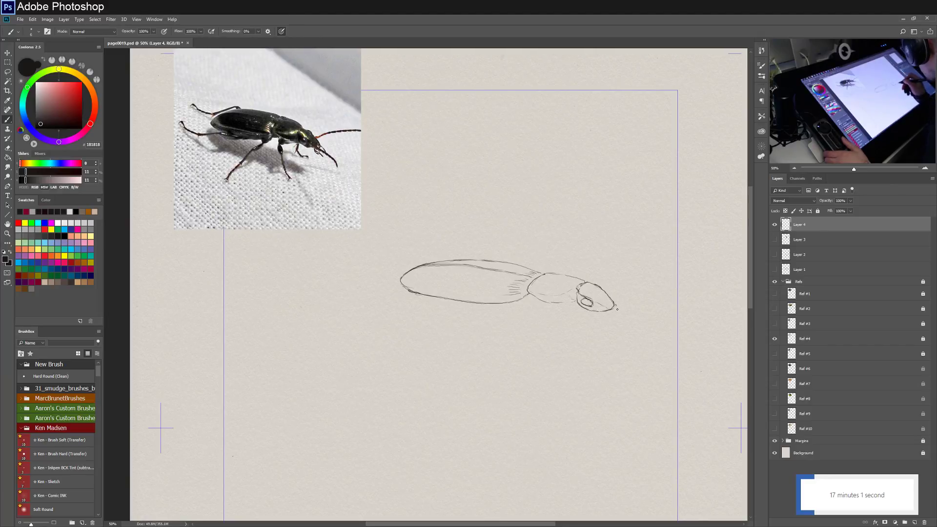
{"action": "key", "text": "ctrl+shift+h"}
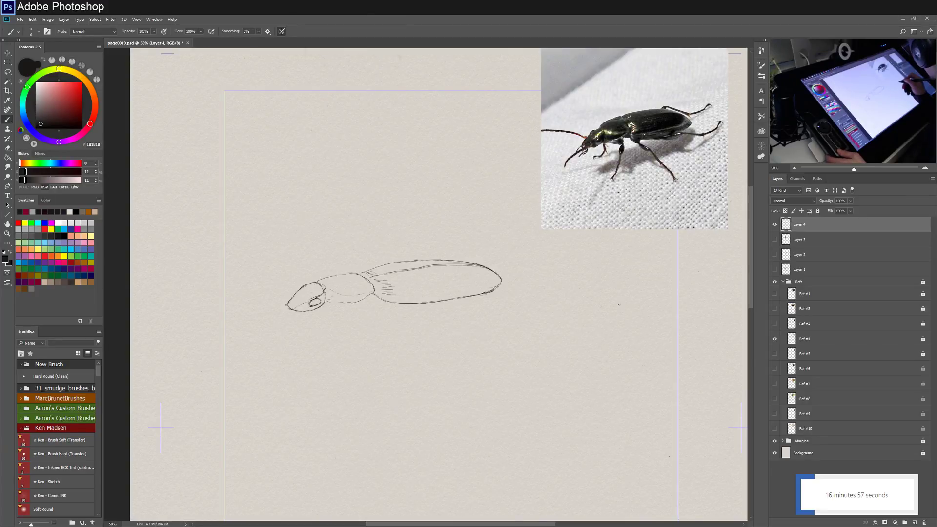
{"action": "key", "text": "ctrl+shift+h"}
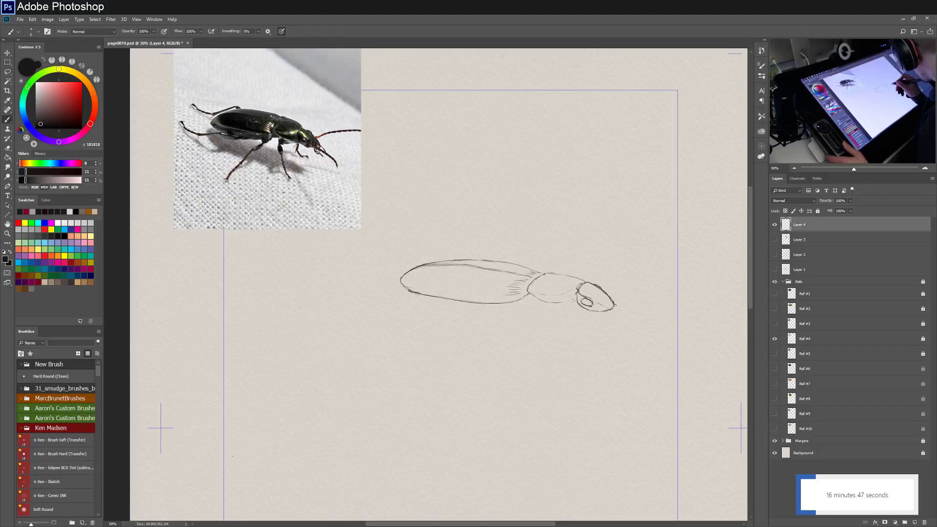
{"action": "left_click_drag", "start_coordinate": [584, 308], "coordinate": [597, 312]}
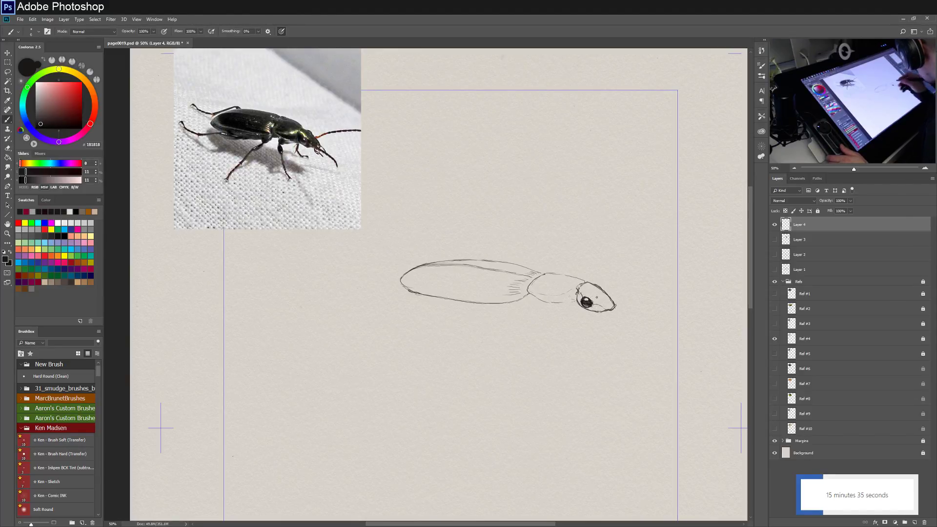
{"action": "left_click_drag", "start_coordinate": [586, 303], "coordinate": [590, 306]}
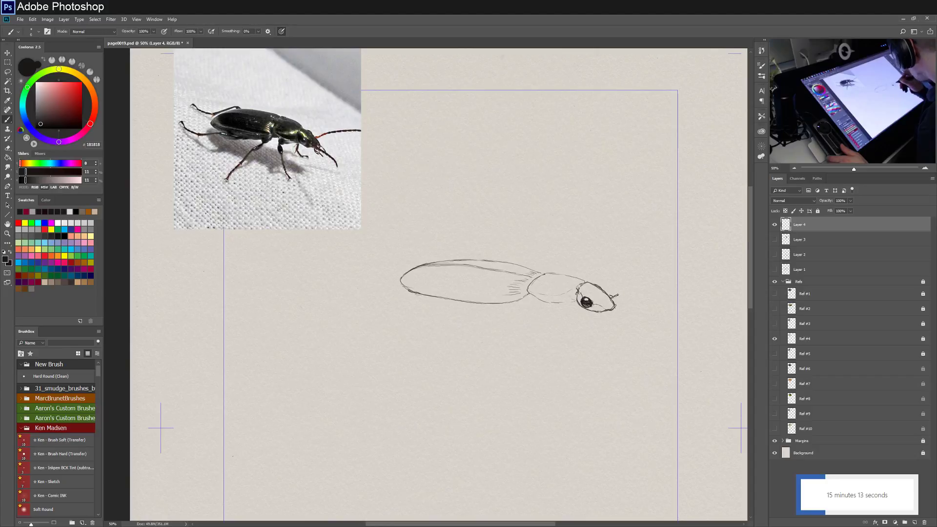
Draw two segmented antennae, one reaching forward to the page guide and one curving down from the front of the head.
{"action": "left_click_drag", "start_coordinate": [611, 296], "coordinate": [624, 291]}
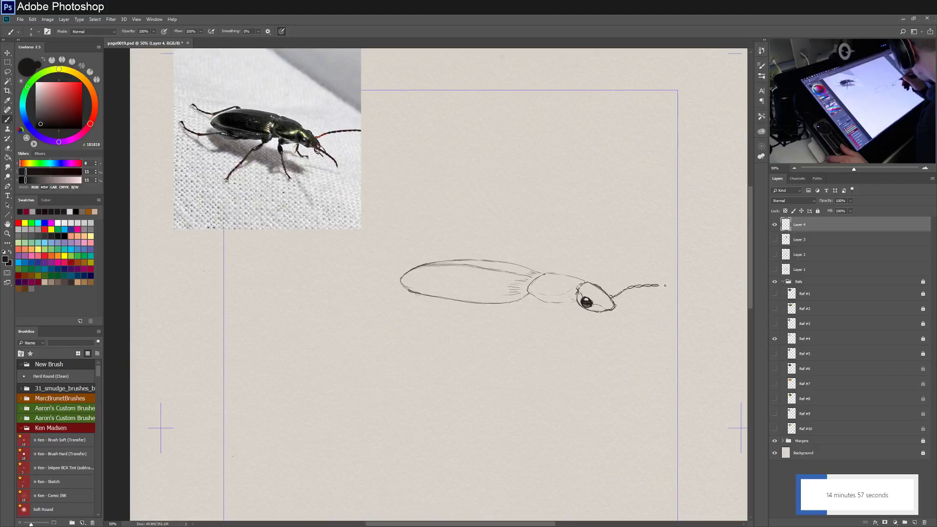
{"action": "left_click_drag", "start_coordinate": [659, 286], "coordinate": [676, 284]}
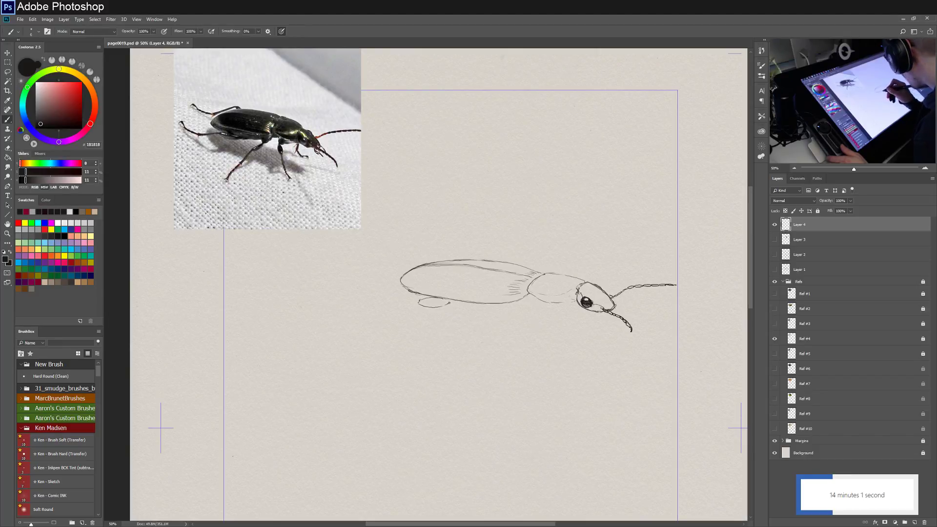
Sketch the body's underside below the abdomen and draw the near middle leg from its joint down to the clawed foot.
{"action": "left_click_drag", "start_coordinate": [450, 303], "coordinate": [493, 307]}
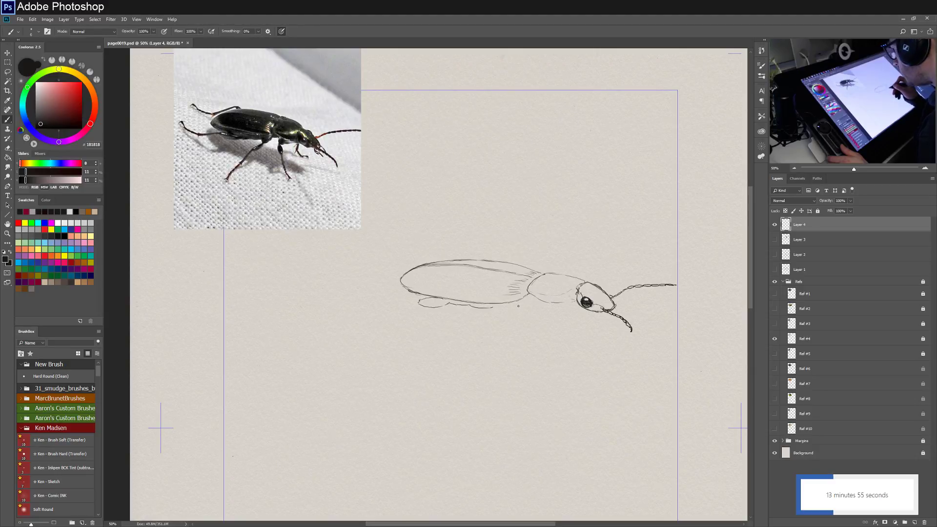
{"action": "left_click_drag", "start_coordinate": [505, 304], "coordinate": [525, 296]}
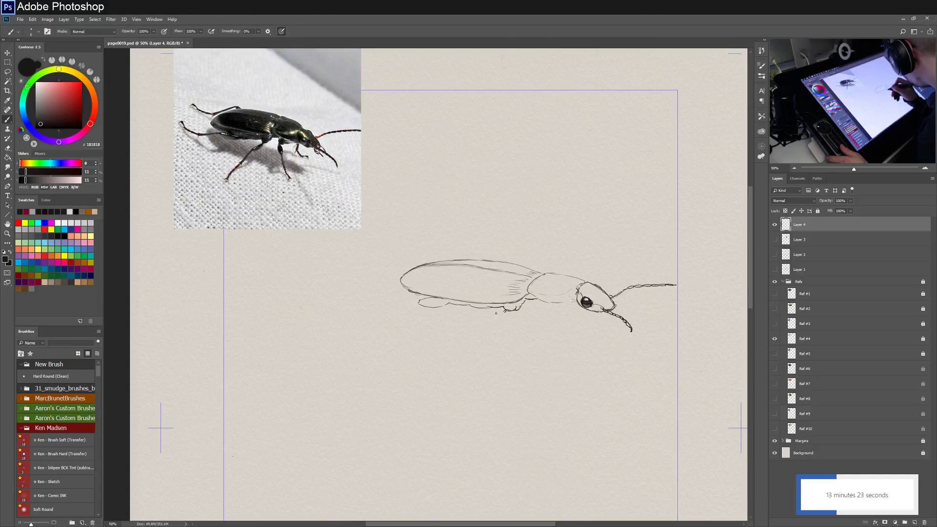
{"action": "left_click_drag", "start_coordinate": [504, 311], "coordinate": [489, 316]}
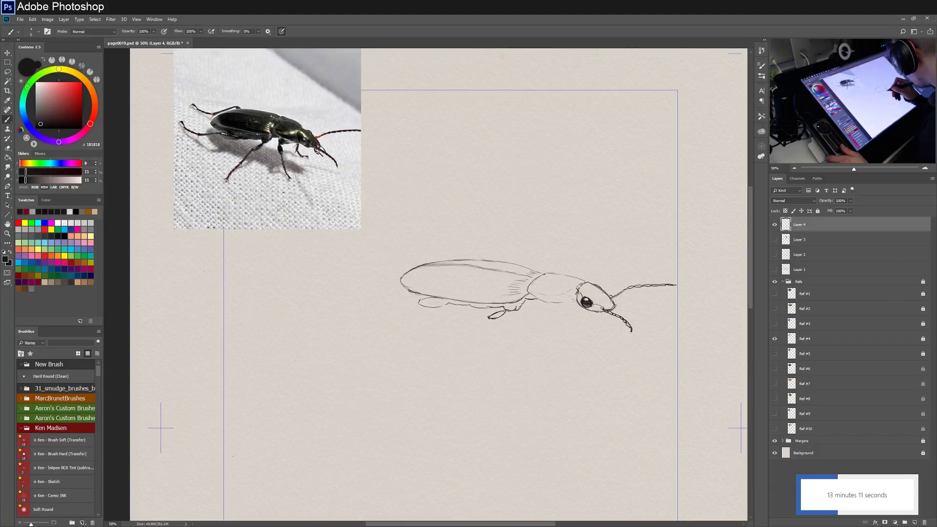
{"action": "key", "text": "ctrl+z"}
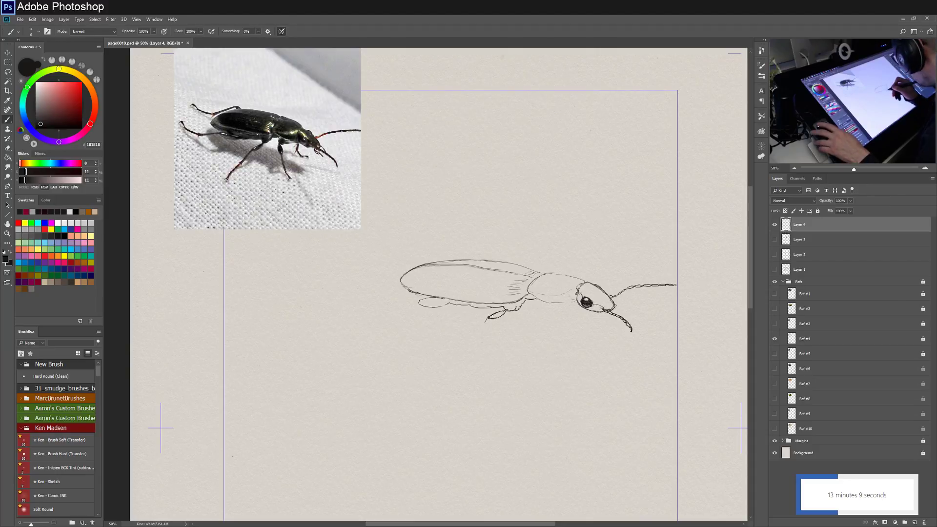
{"action": "left_click_drag", "start_coordinate": [503, 313], "coordinate": [474, 333]}
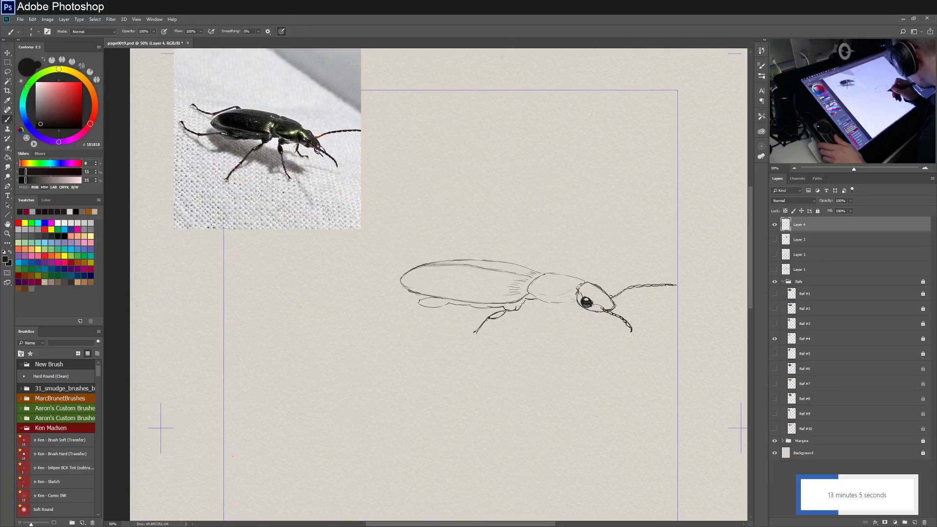
{"action": "left_click_drag", "start_coordinate": [488, 320], "coordinate": [481, 329]}
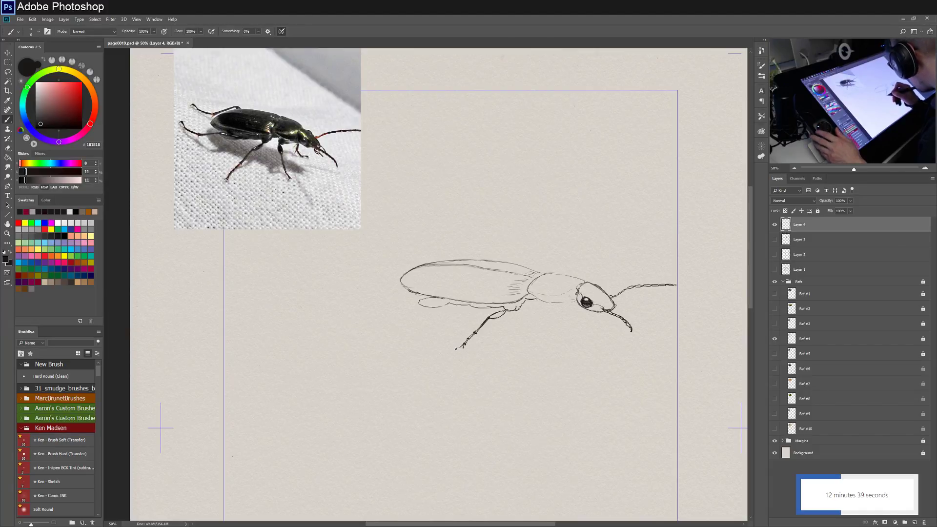
{"action": "left_click_drag", "start_coordinate": [456, 348], "coordinate": [464, 347]}
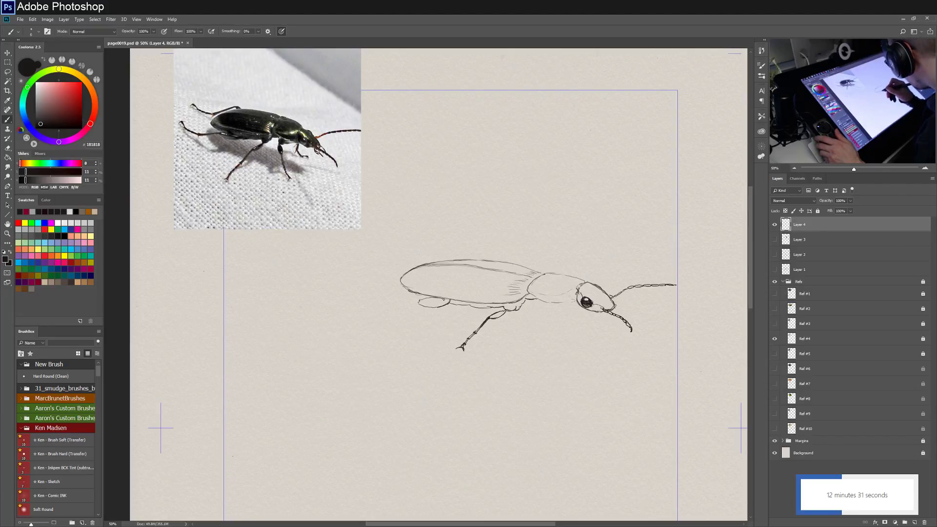
Draw the near hind leg extending back to its hooked foot, and darken the abdomen's lower and upper edges.
{"action": "left_click_drag", "start_coordinate": [423, 294], "coordinate": [475, 303]}
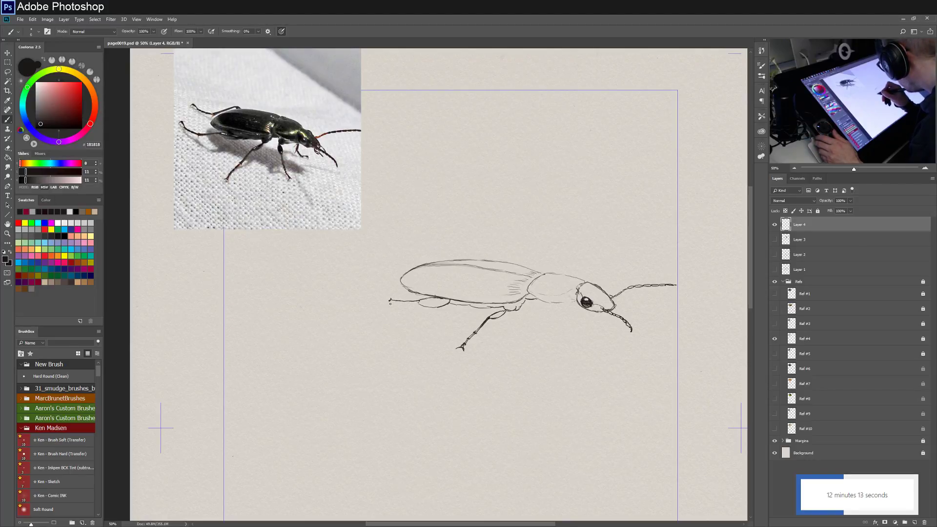
{"action": "left_click_drag", "start_coordinate": [398, 303], "coordinate": [439, 309]}
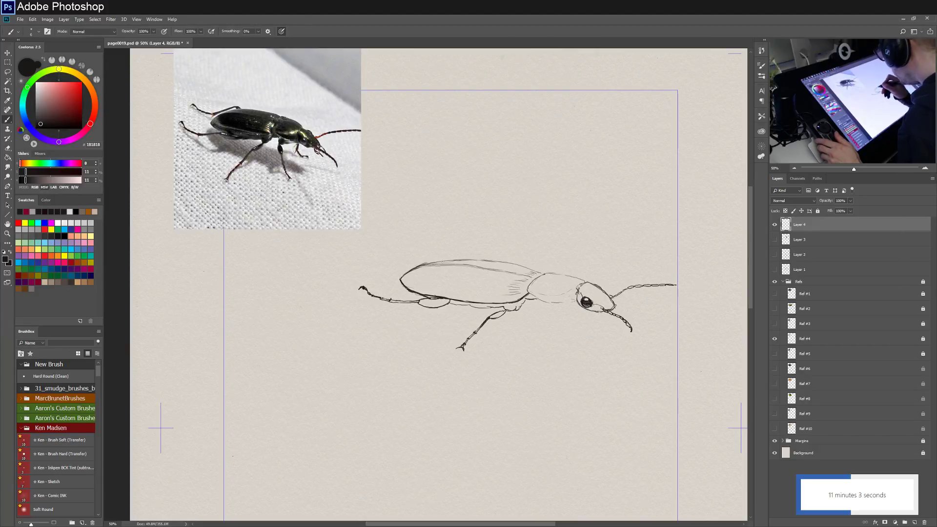
{"action": "left_click_drag", "start_coordinate": [434, 261], "coordinate": [510, 263]}
{"action": "left_click_drag", "start_coordinate": [506, 262], "coordinate": [521, 266]}
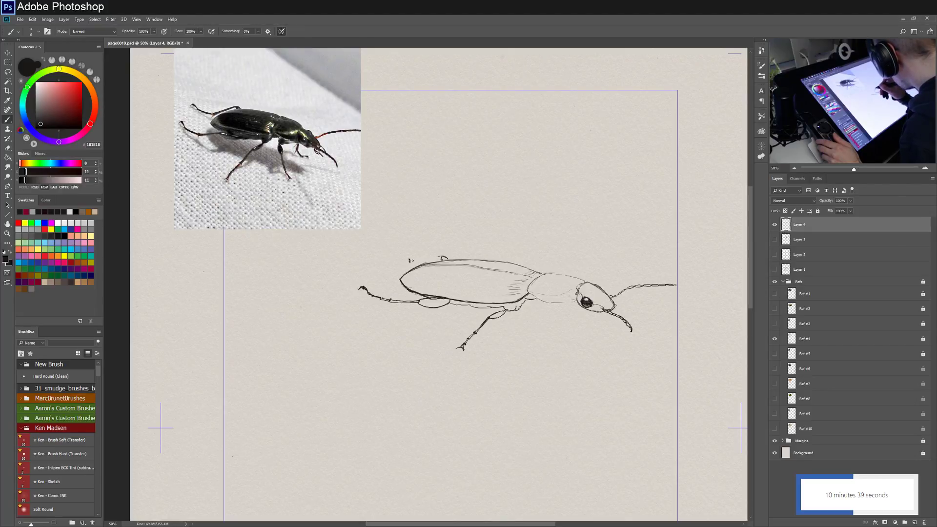
Draw the far hind leg extending backward above the abdomen, thickening its segments and joint.
{"action": "mouse_move", "coordinate": [425, 258]}
{"action": "left_mouse_down"}
{"action": "mouse_move", "coordinate": [439, 256]}
{"action": "mouse_move", "coordinate": [409, 259]}
{"action": "left_mouse_up"}
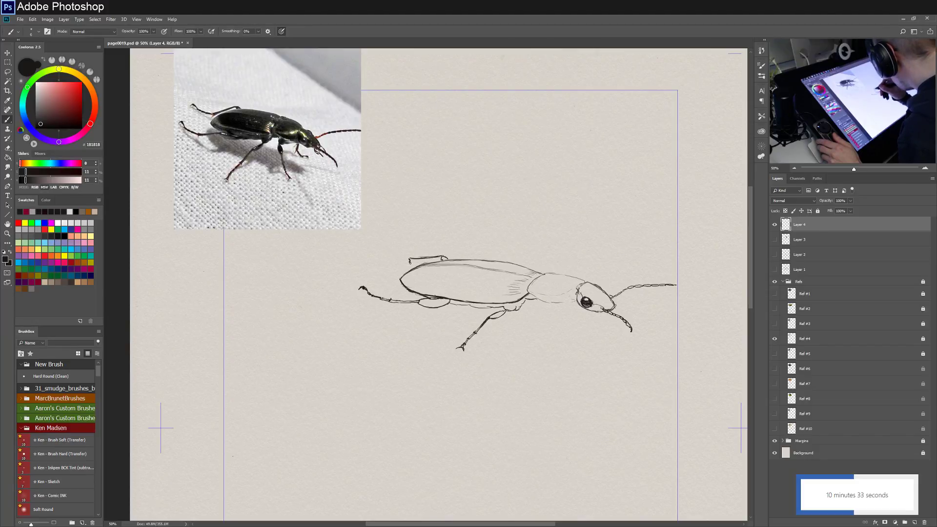
{"action": "left_click_drag", "start_coordinate": [410, 263], "coordinate": [439, 257]}
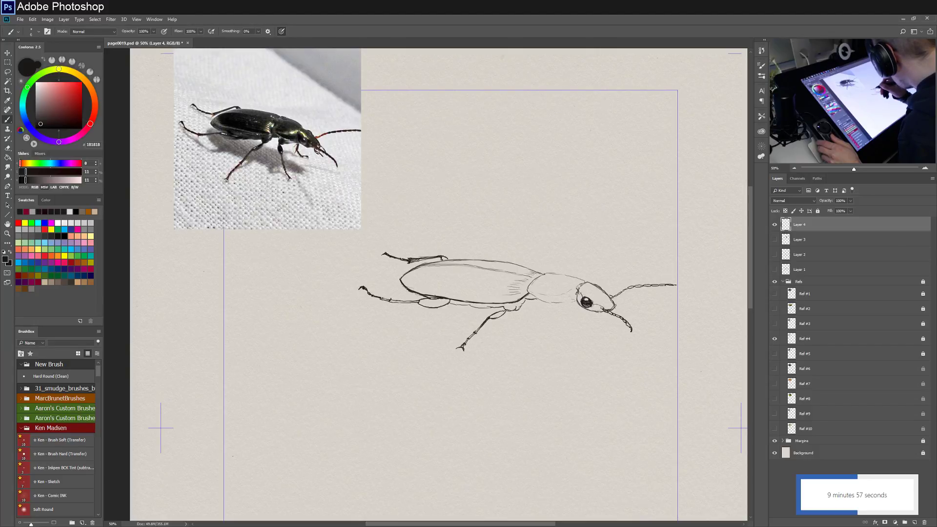
{"action": "left_click_drag", "start_coordinate": [410, 261], "coordinate": [426, 259]}
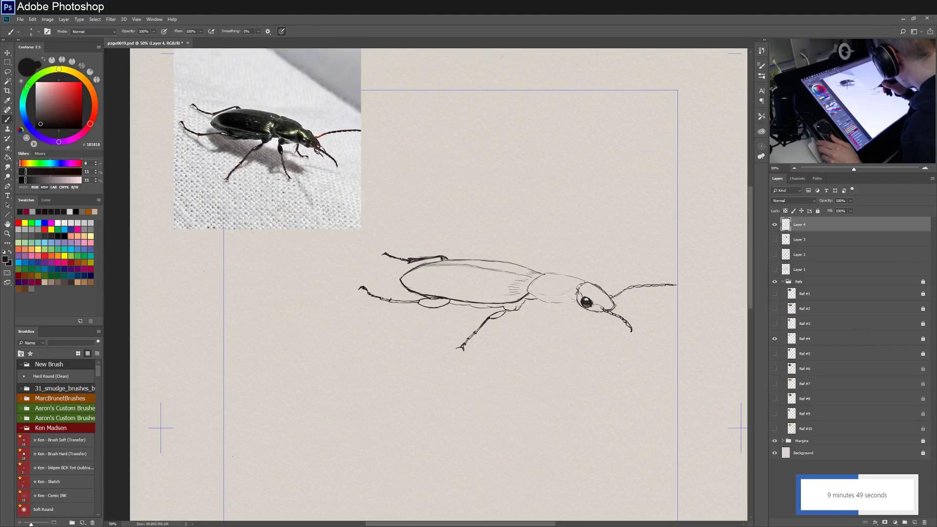
{"action": "left_click_drag", "start_coordinate": [462, 259], "coordinate": [435, 262]}
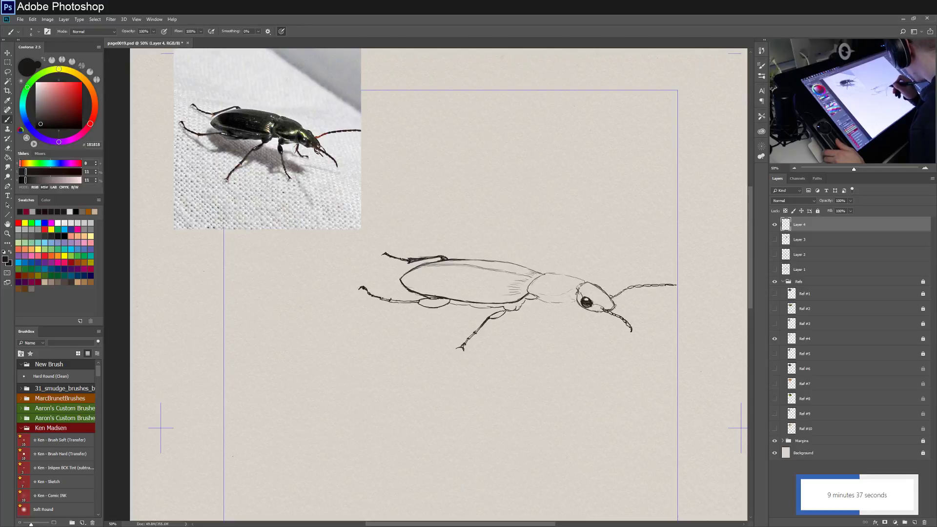
Darken the thorax outline along its lower edge and where it meets the wing cases.
{"action": "left_click_drag", "start_coordinate": [534, 297], "coordinate": [568, 304]}
{"action": "left_click_drag", "start_coordinate": [564, 301], "coordinate": [578, 304]}
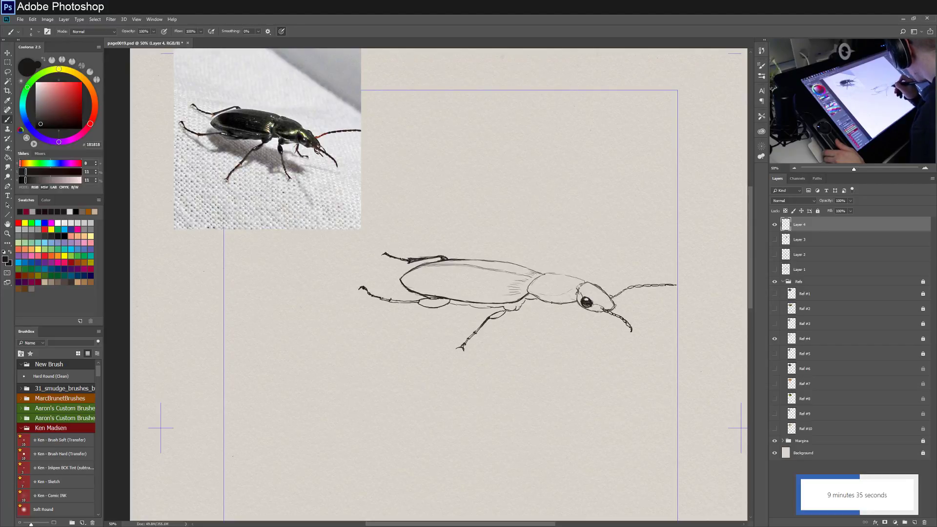
{"action": "left_click_drag", "start_coordinate": [528, 289], "coordinate": [538, 277]}
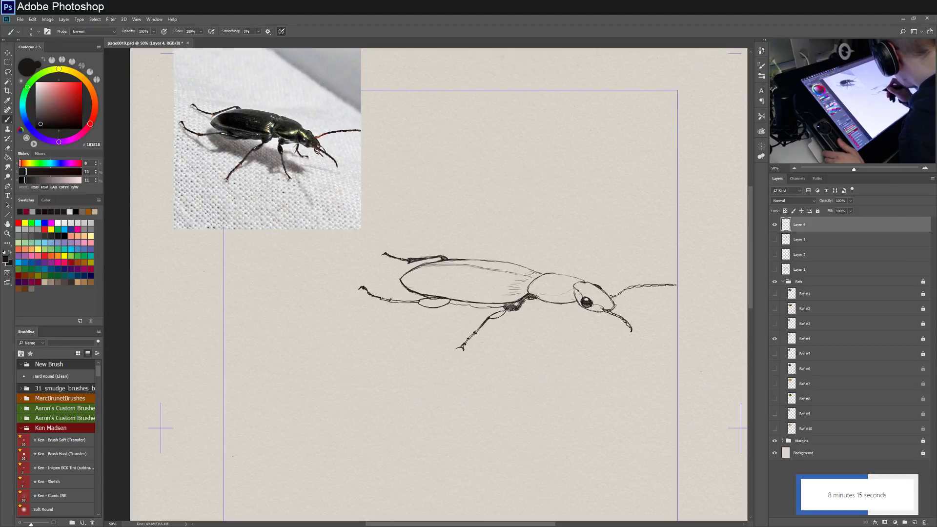
Shade the abdomen's underside and the near hind leg's thigh solid black, and thicken the rest of that leg.
{"action": "left_click_drag", "start_coordinate": [454, 303], "coordinate": [489, 304]}
{"action": "left_click_drag", "start_coordinate": [483, 307], "coordinate": [494, 303]}
{"action": "left_click_drag", "start_coordinate": [490, 309], "coordinate": [500, 304]}
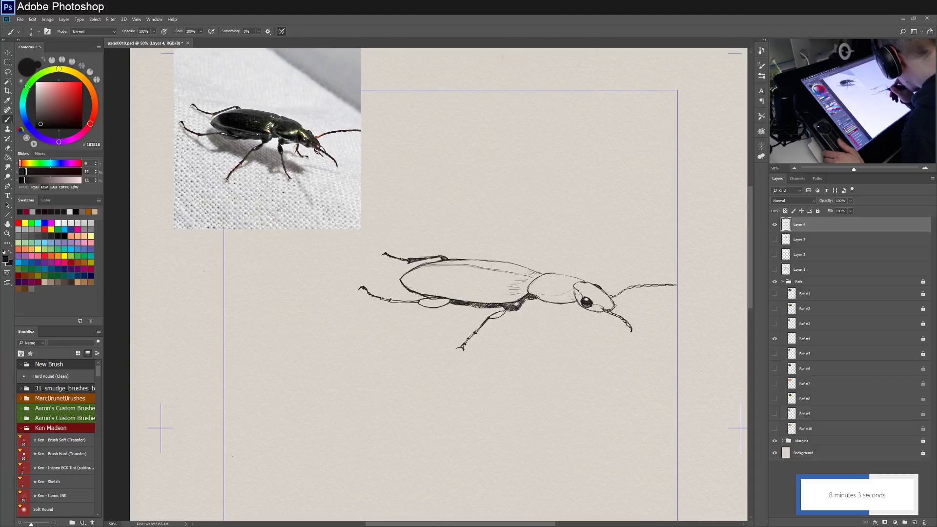
{"action": "left_click_drag", "start_coordinate": [475, 304], "coordinate": [487, 303]}
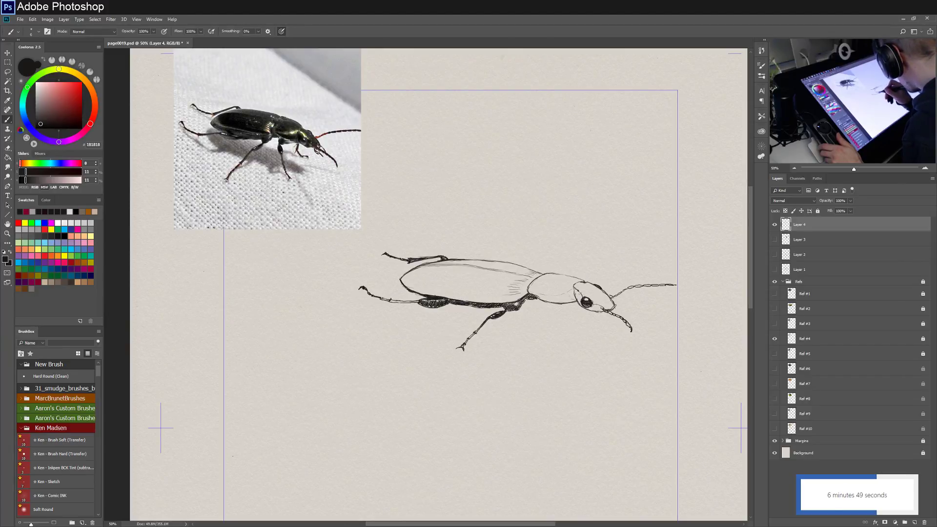
{"action": "left_click_drag", "start_coordinate": [429, 307], "coordinate": [438, 303]}
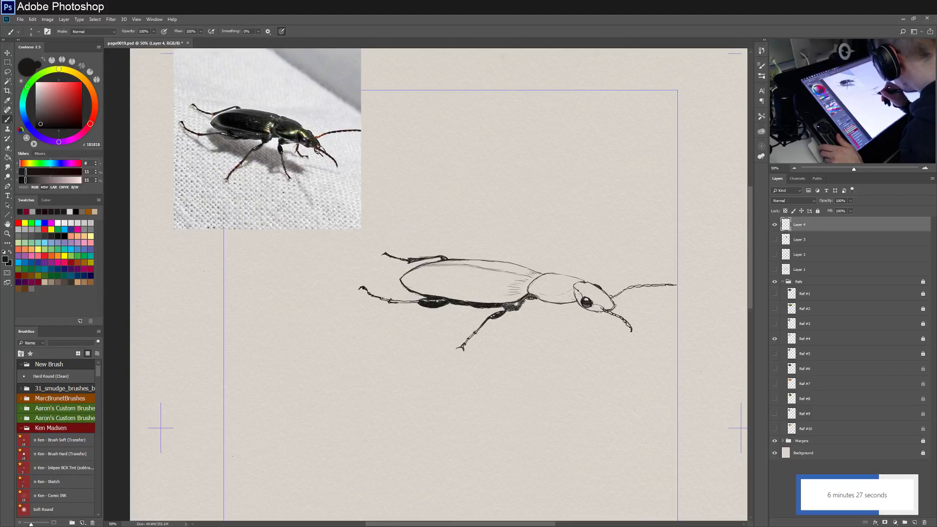
{"action": "left_click_drag", "start_coordinate": [398, 303], "coordinate": [418, 303]}
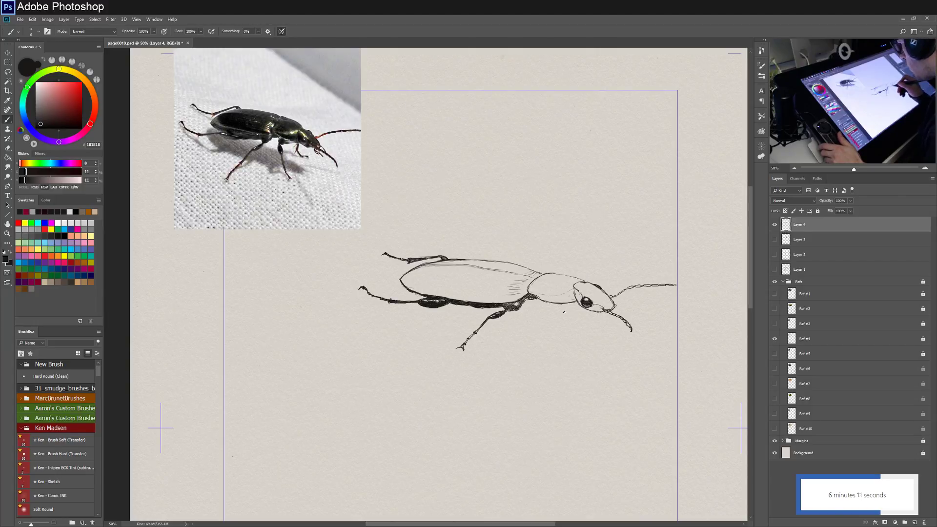
Draw the near front leg hanging down from the thorax and the small far front leg beneath the beetle's head.
{"action": "left_click_drag", "start_coordinate": [534, 297], "coordinate": [527, 294]}
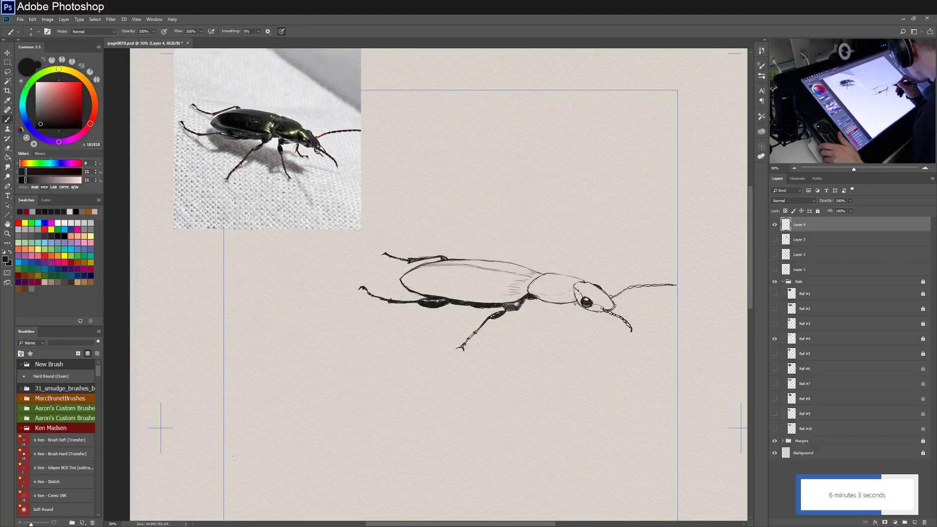
{"action": "left_click_drag", "start_coordinate": [579, 301], "coordinate": [565, 305]}
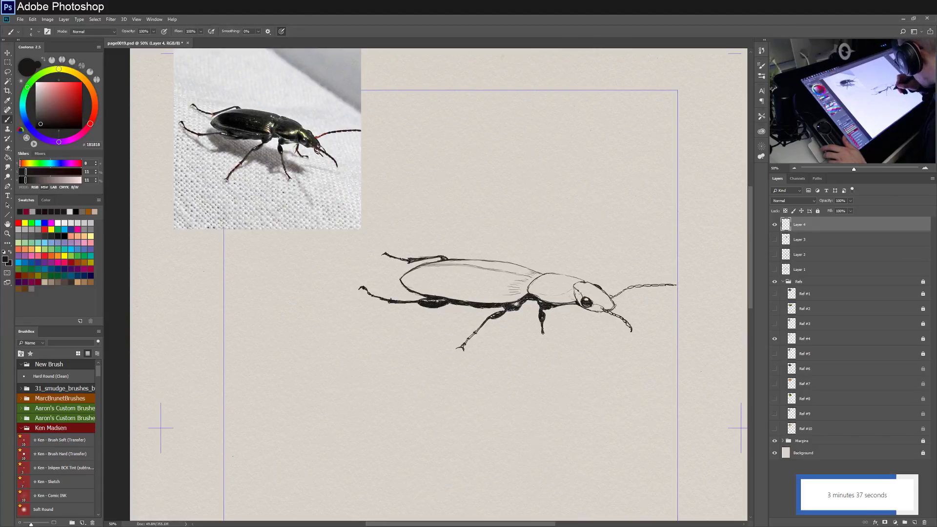
{"action": "left_click_drag", "start_coordinate": [542, 333], "coordinate": [547, 344]}
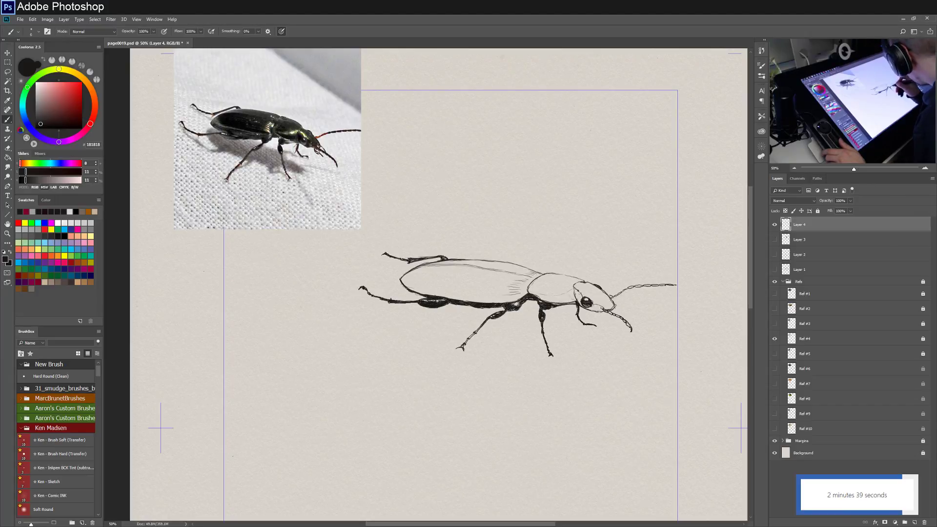
Thicken the thorax's lower edge and hatch the lower part of the thorax with short shading strokes.
{"action": "left_click_drag", "start_coordinate": [548, 302], "coordinate": [563, 306]}
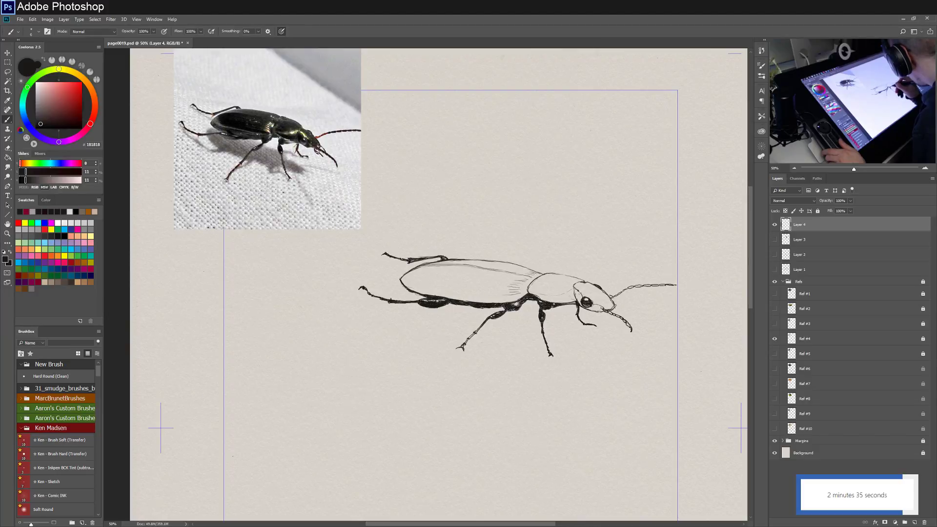
{"action": "left_click_drag", "start_coordinate": [563, 301], "coordinate": [576, 304]}
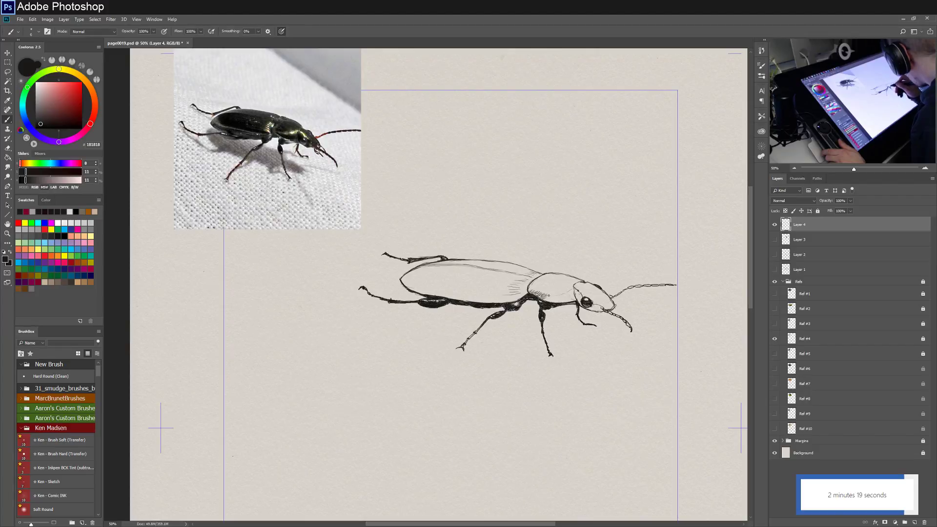
{"action": "left_click_drag", "start_coordinate": [549, 296], "coordinate": [570, 297]}
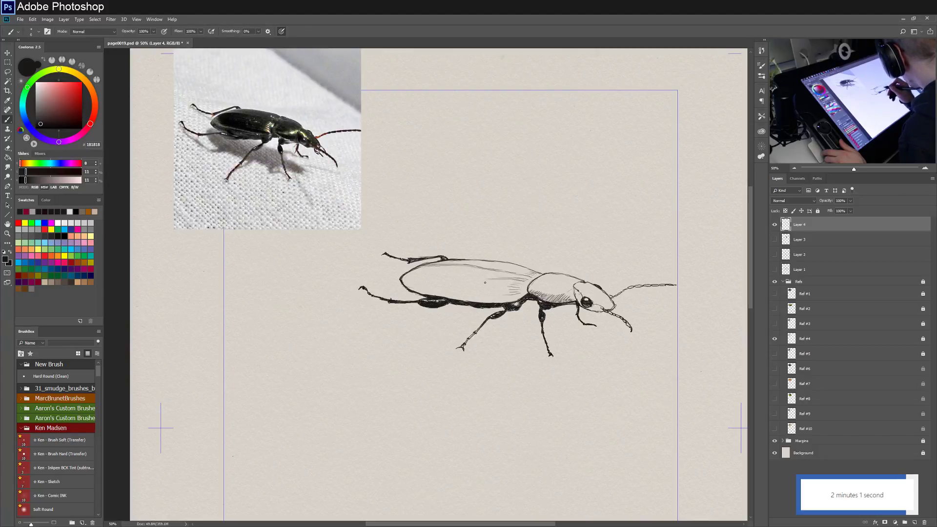
Shade the wing cases with lengthwise contour lines and diagonal hatching across the abdomen.
{"action": "mouse_move", "coordinate": [488, 283]}
{"action": "left_mouse_down"}
{"action": "mouse_move", "coordinate": [515, 288]}
{"action": "mouse_move", "coordinate": [476, 293]}
{"action": "mouse_move", "coordinate": [517, 296]}
{"action": "mouse_move", "coordinate": [517, 271]}
{"action": "mouse_move", "coordinate": [530, 271]}
{"action": "mouse_move", "coordinate": [493, 270]}
{"action": "left_mouse_up"}
{"action": "key", "text": "ctrl+z"}
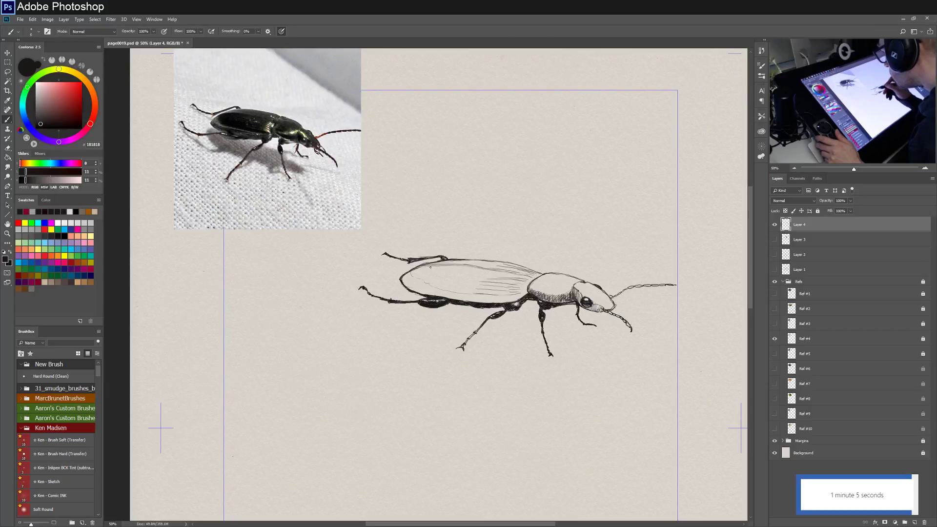
{"action": "left_click_drag", "start_coordinate": [433, 265], "coordinate": [499, 272]}
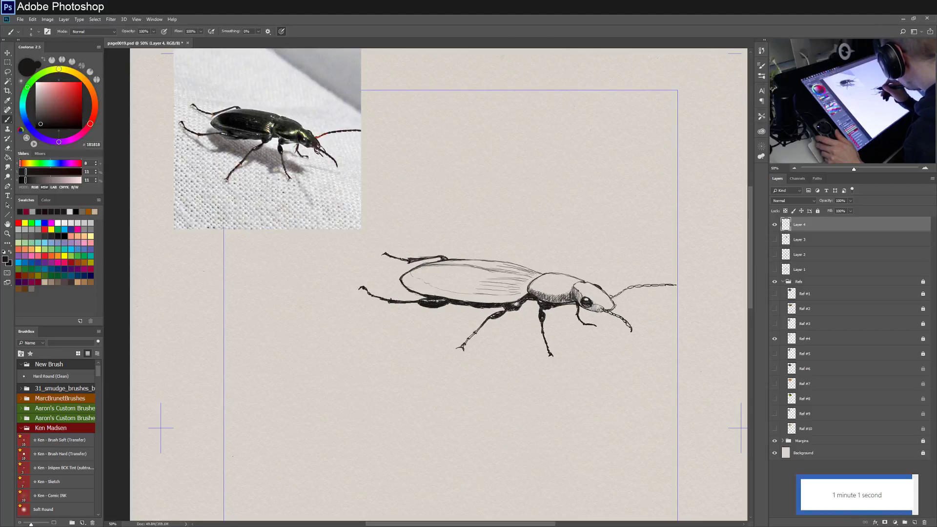
{"action": "mouse_move", "coordinate": [425, 266]}
{"action": "left_mouse_down"}
{"action": "mouse_move", "coordinate": [457, 267]}
{"action": "mouse_move", "coordinate": [427, 282]}
{"action": "left_mouse_up"}
{"action": "mouse_move", "coordinate": [467, 266]}
{"action": "left_mouse_down"}
{"action": "mouse_move", "coordinate": [428, 283]}
{"action": "mouse_move", "coordinate": [443, 288]}
{"action": "left_mouse_up"}
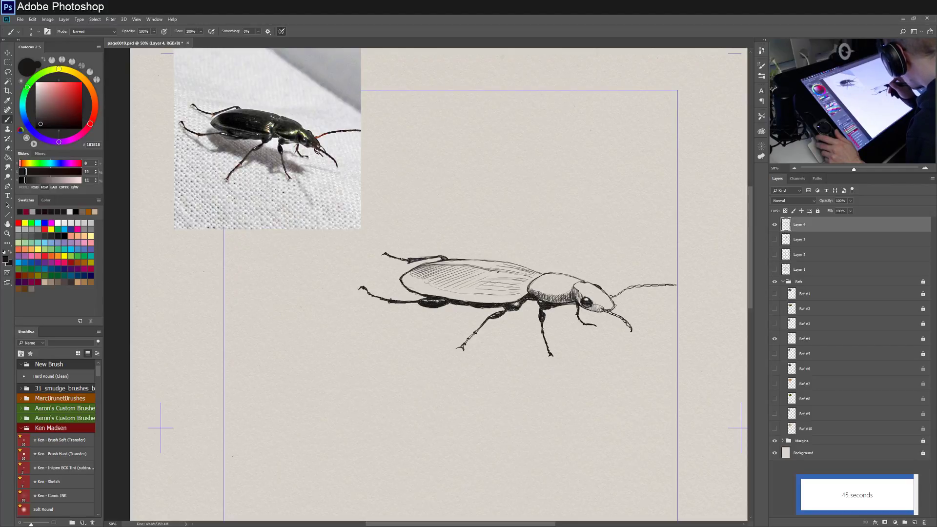
{"action": "left_click_drag", "start_coordinate": [498, 279], "coordinate": [487, 290]}
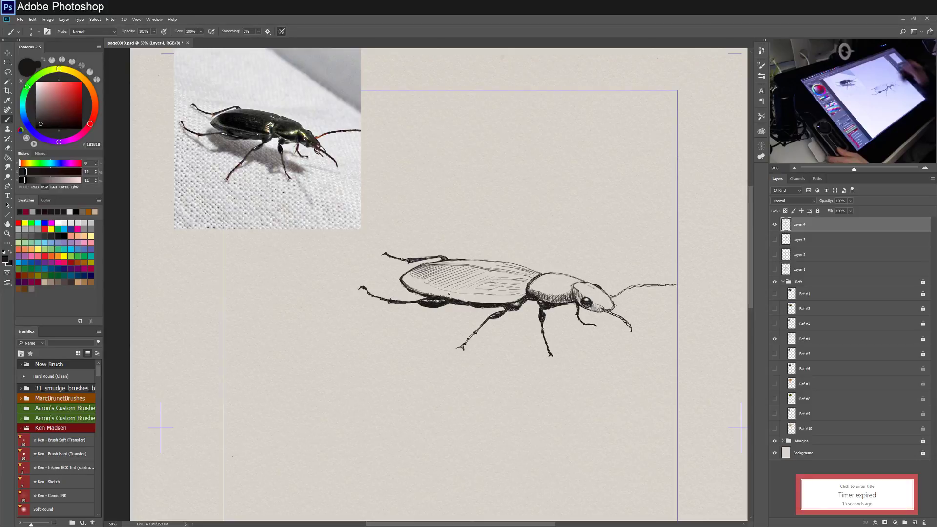
Hide Layer 4, swap the visible reference from Ref #4 to the mantis in Ref #5, and add a new layer above.
{"action": "key", "text": "h"}
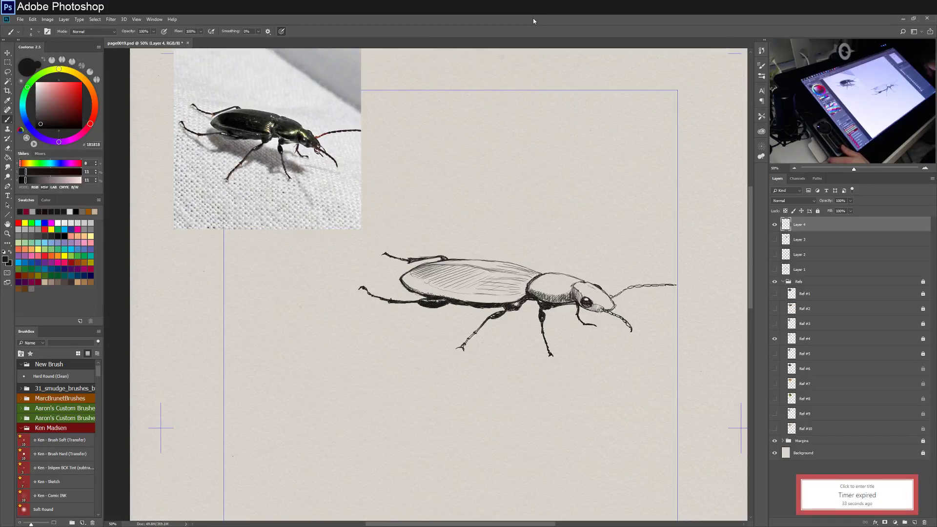
{"action": "left_click", "coordinate": [774, 224]}
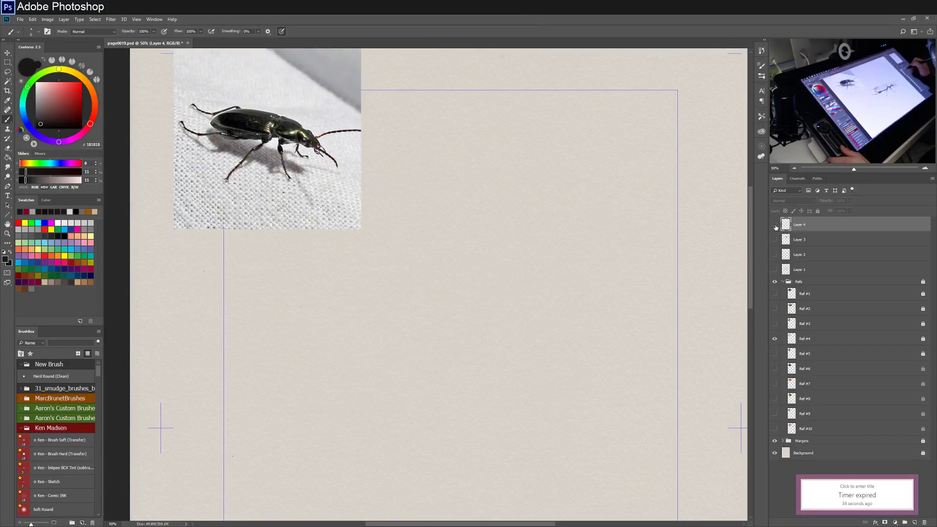
{"action": "left_click", "coordinate": [774, 339]}
{"action": "left_click", "coordinate": [775, 354]}
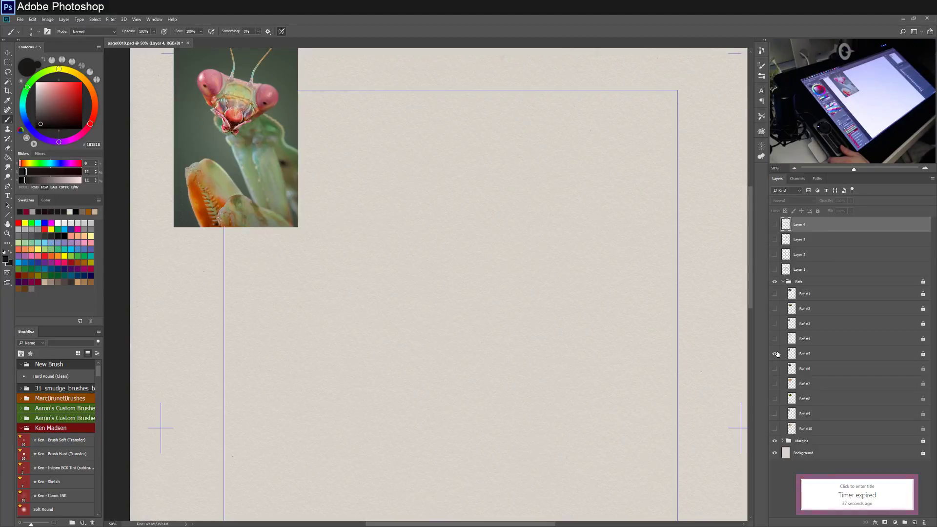
{"action": "left_click", "coordinate": [914, 521]}
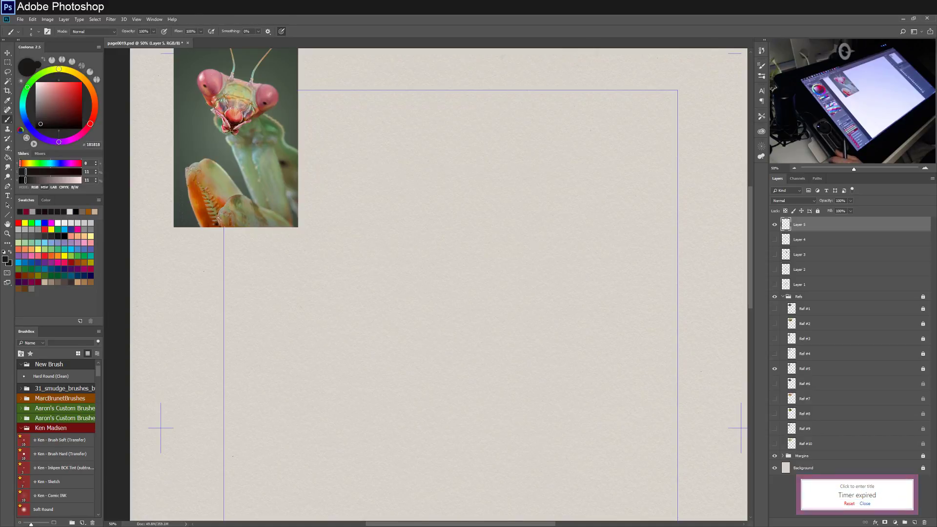
Reset the countdown timer and start it at 20 minutes.
{"action": "left_click", "coordinate": [849, 503]}
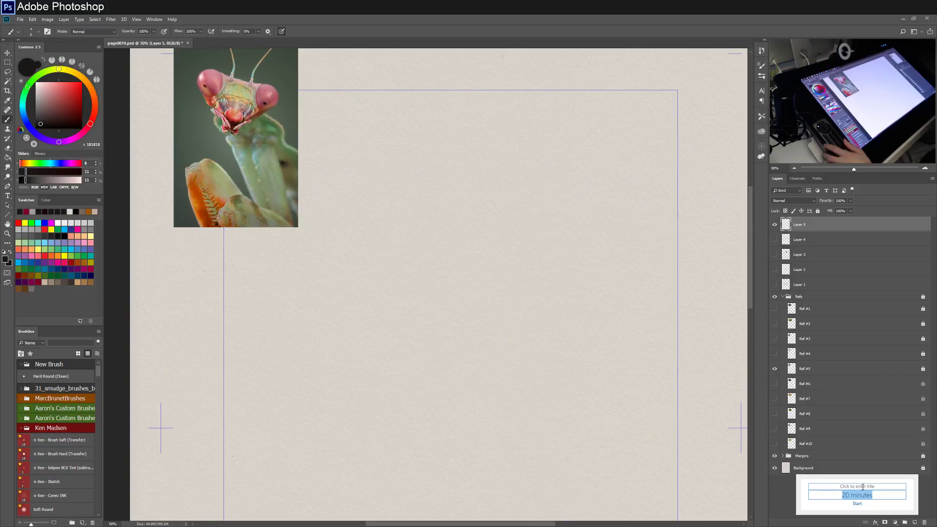
{"action": "left_click", "coordinate": [529, 294]}
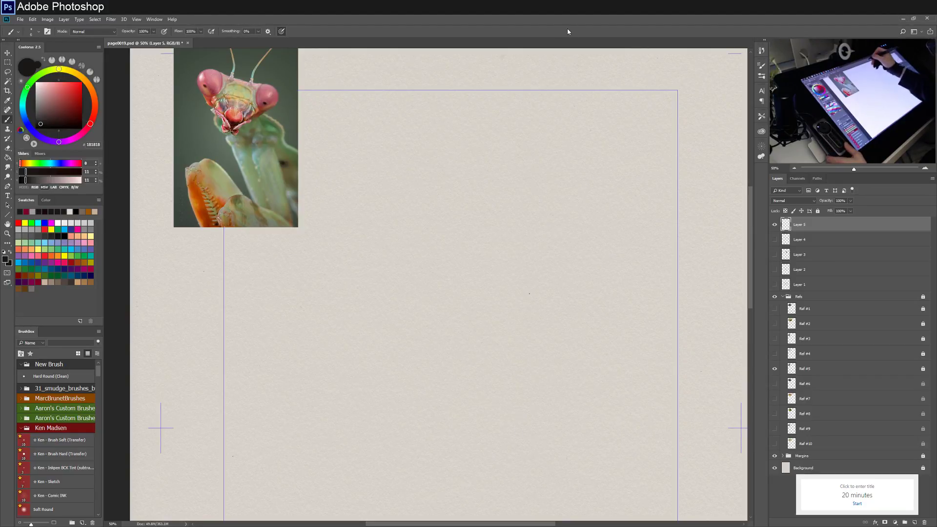
Block in the mantis head as a loose inverted triangle with thin guide lines near the upper middle of the page.
{"action": "left_click_drag", "start_coordinate": [538, 202], "coordinate": [538, 249]}
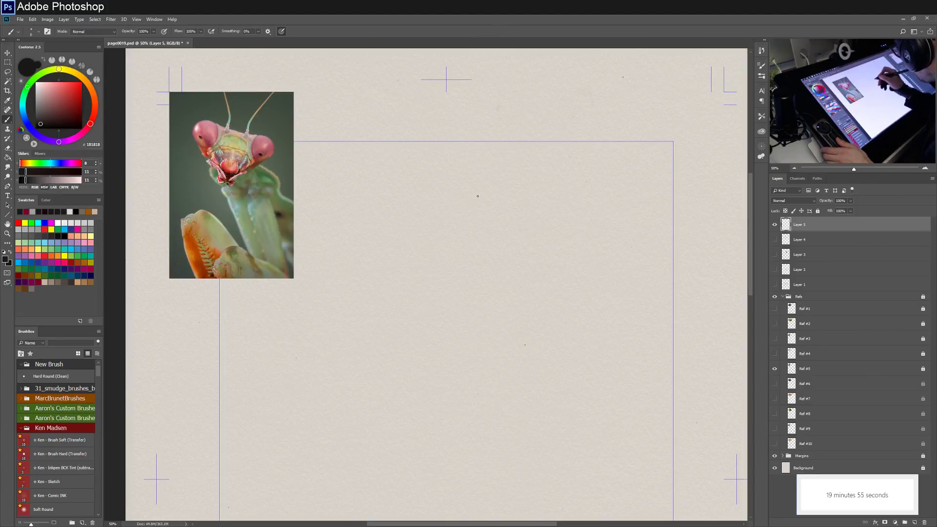
{"action": "left_click_drag", "start_coordinate": [486, 193], "coordinate": [560, 209]}
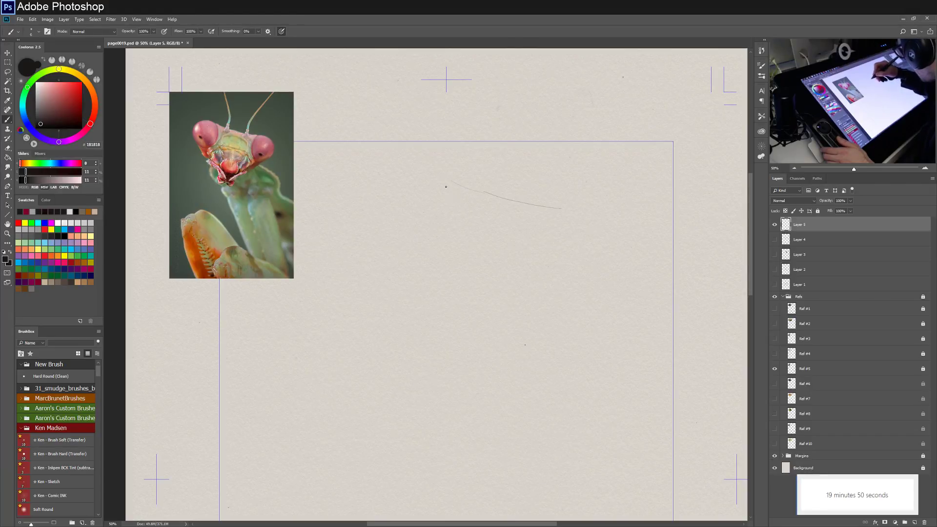
{"action": "mouse_move", "coordinate": [451, 208]}
{"action": "left_mouse_down"}
{"action": "mouse_move", "coordinate": [485, 274]}
{"action": "mouse_move", "coordinate": [568, 226]}
{"action": "left_mouse_up"}
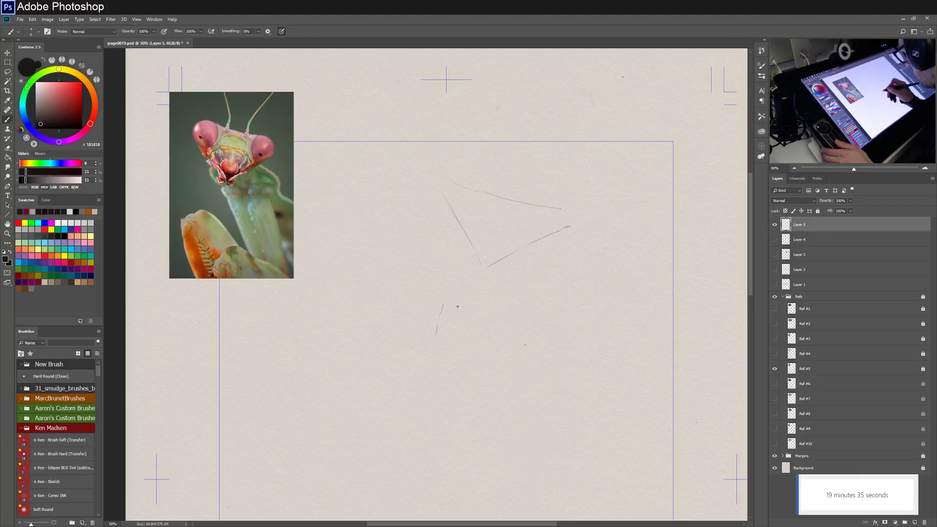
Block in the folded foreleg below the head with angular guide lines for its bent joint and the forearm edge.
{"action": "left_click_drag", "start_coordinate": [457, 306], "coordinate": [522, 335]}
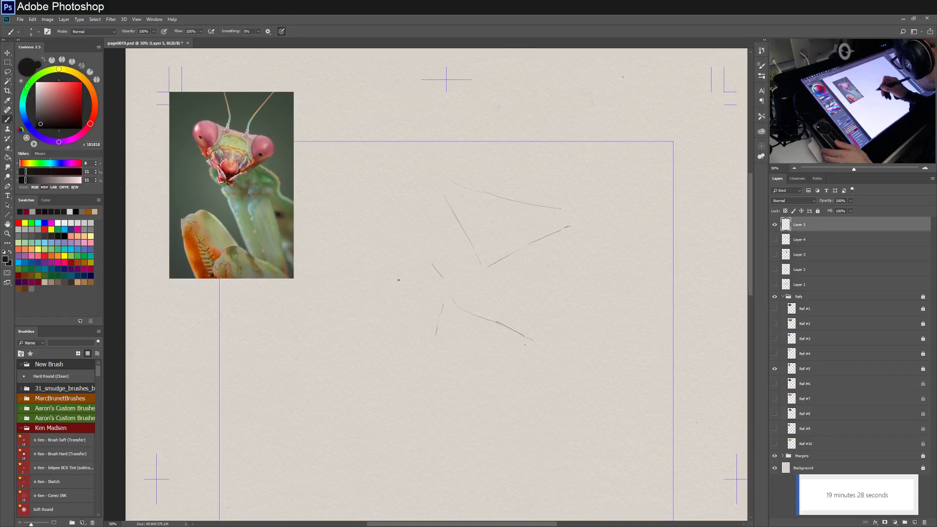
{"action": "mouse_move", "coordinate": [404, 277]}
{"action": "left_mouse_down"}
{"action": "mouse_move", "coordinate": [431, 264]}
{"action": "mouse_move", "coordinate": [402, 298]}
{"action": "mouse_move", "coordinate": [408, 332]}
{"action": "left_mouse_up"}
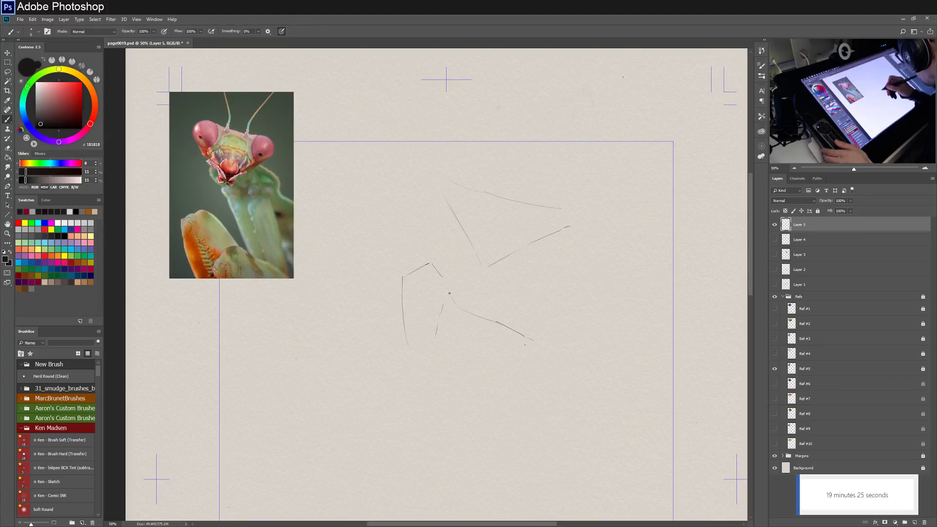
{"action": "left_click_drag", "start_coordinate": [449, 293], "coordinate": [432, 342]}
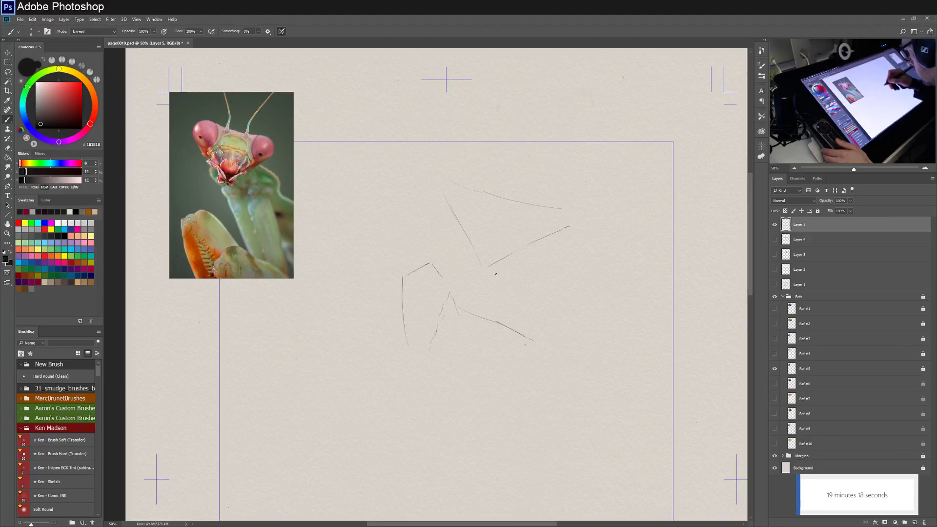
Lasso the foreleg guide lines and move them farther down from the head.
{"action": "left_click", "coordinate": [13, 72]}
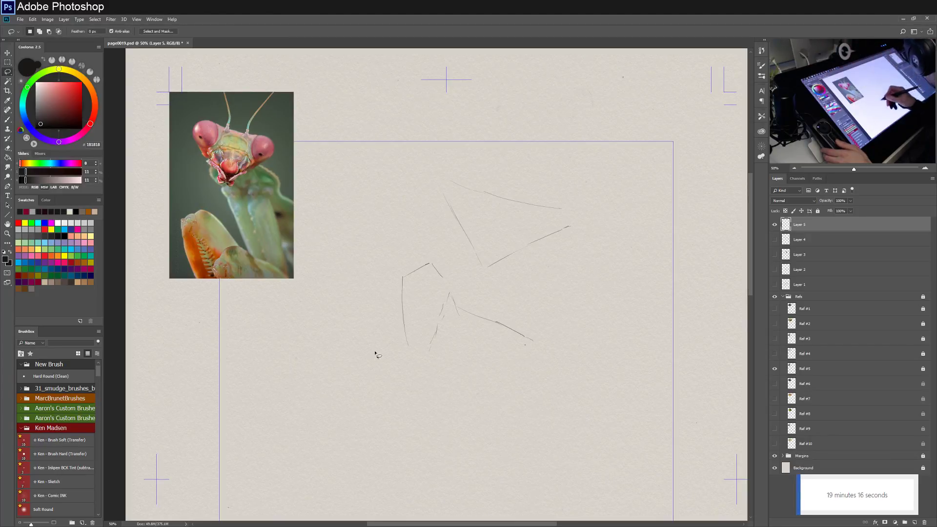
{"action": "mouse_move", "coordinate": [374, 355]}
{"action": "left_mouse_down"}
{"action": "mouse_move", "coordinate": [575, 360]}
{"action": "mouse_move", "coordinate": [451, 262]}
{"action": "mouse_move", "coordinate": [384, 358]}
{"action": "left_mouse_up"}
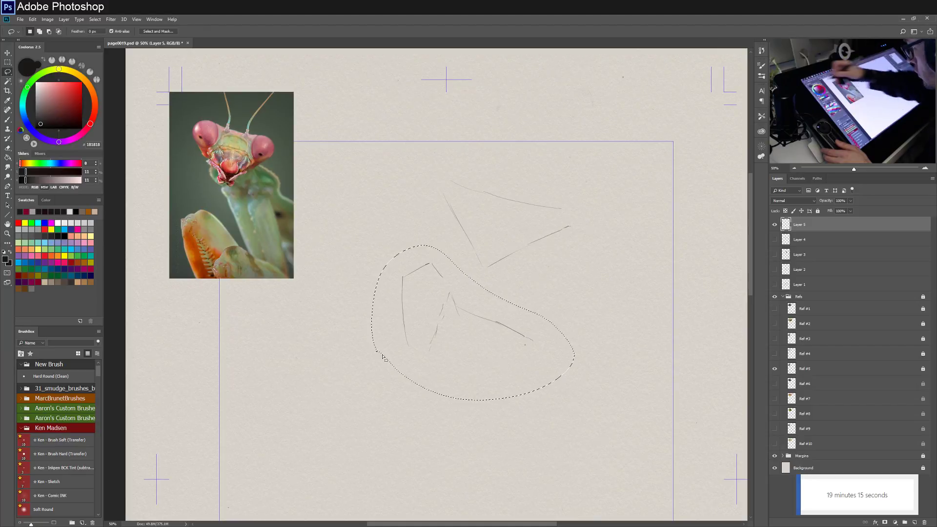
{"action": "key", "text": "v"}
{"action": "mouse_move", "coordinate": [479, 364]}
{"action": "left_mouse_down"}
{"action": "mouse_move", "coordinate": [477, 416]}
{"action": "mouse_move", "coordinate": [478, 406]}
{"action": "left_mouse_up"}
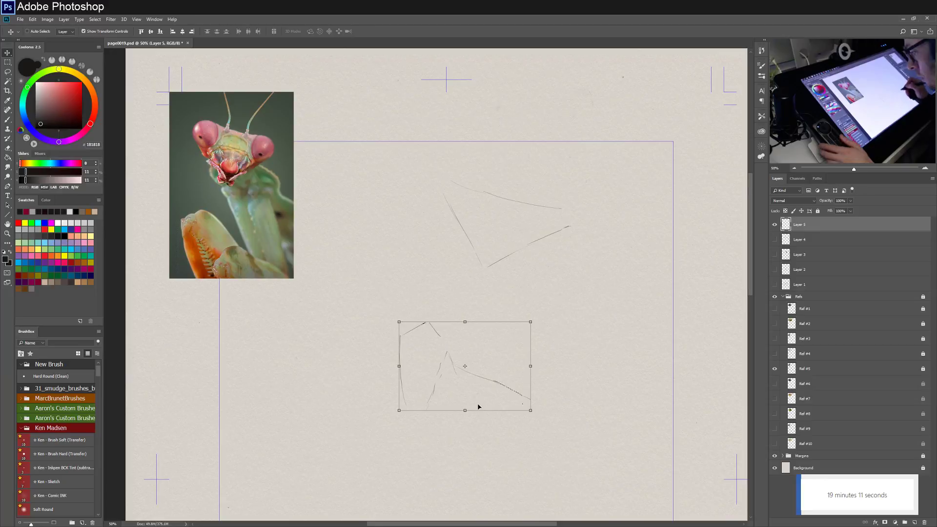
Sketch guide lines for the neck and thorax running down from the head, including the slanted back line below the head's far corner.
{"action": "key", "text": "b"}
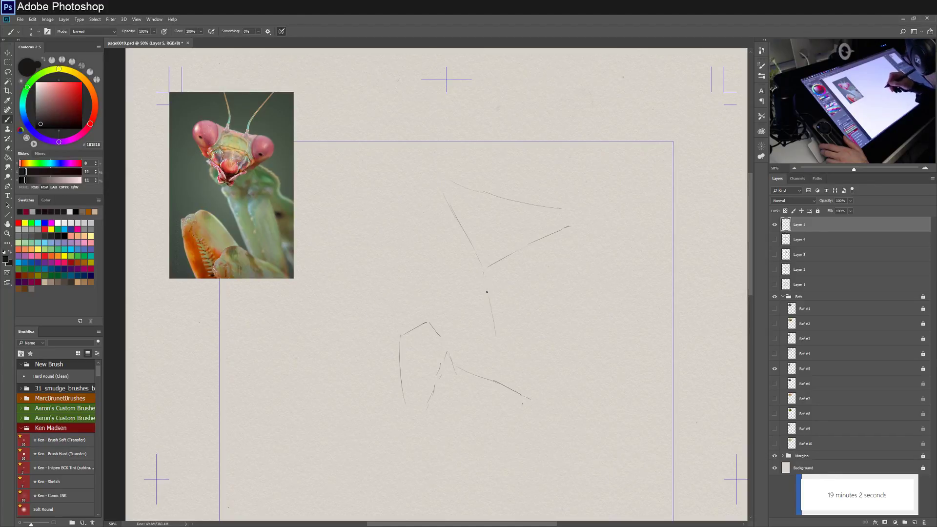
{"action": "left_click_drag", "start_coordinate": [487, 292], "coordinate": [506, 381]}
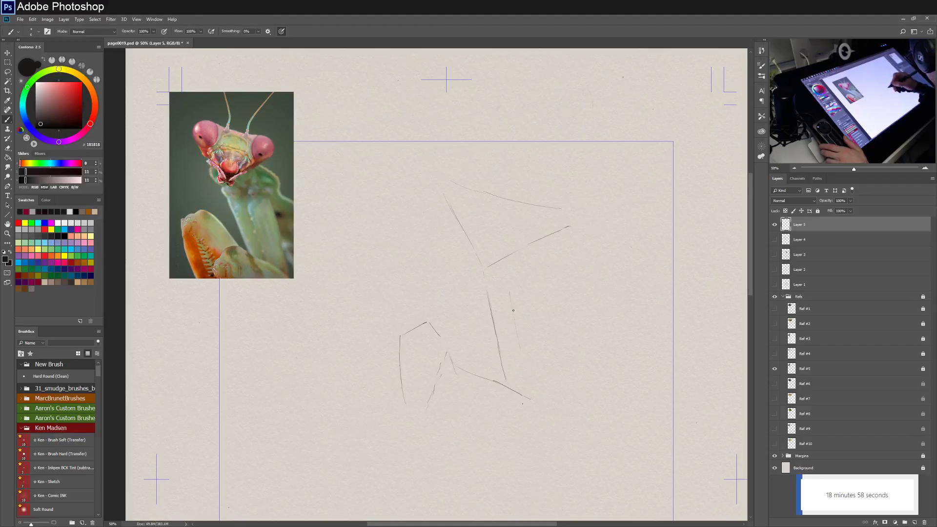
{"action": "left_click_drag", "start_coordinate": [513, 310], "coordinate": [524, 365]}
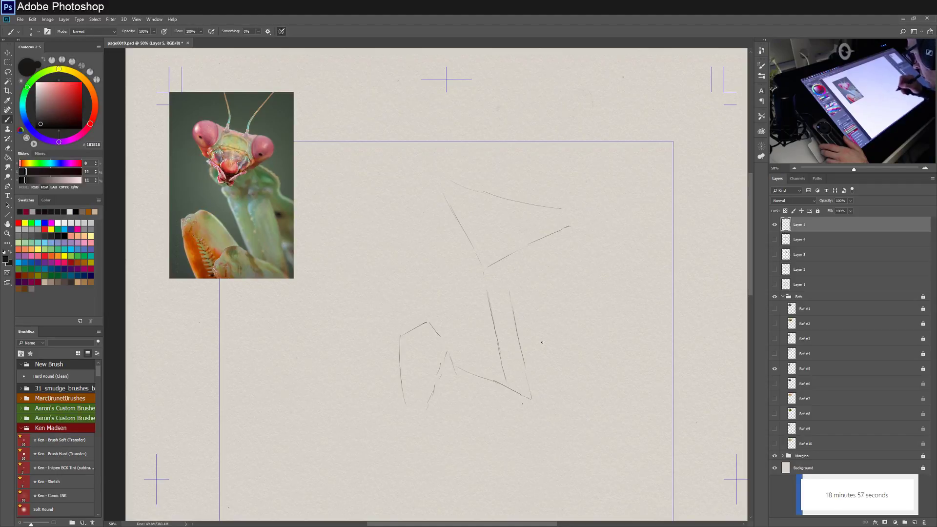
{"action": "left_click_drag", "start_coordinate": [548, 288], "coordinate": [571, 383]}
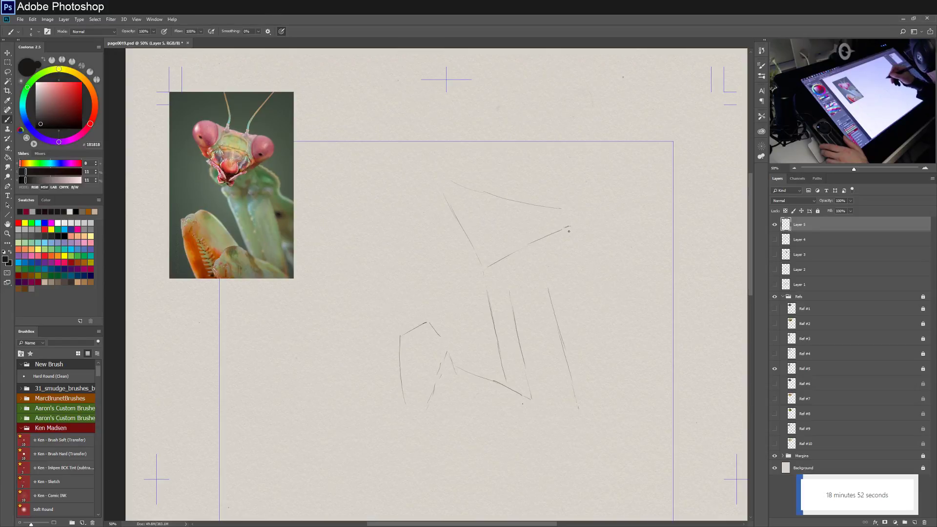
{"action": "left_click_drag", "start_coordinate": [564, 230], "coordinate": [601, 296]}
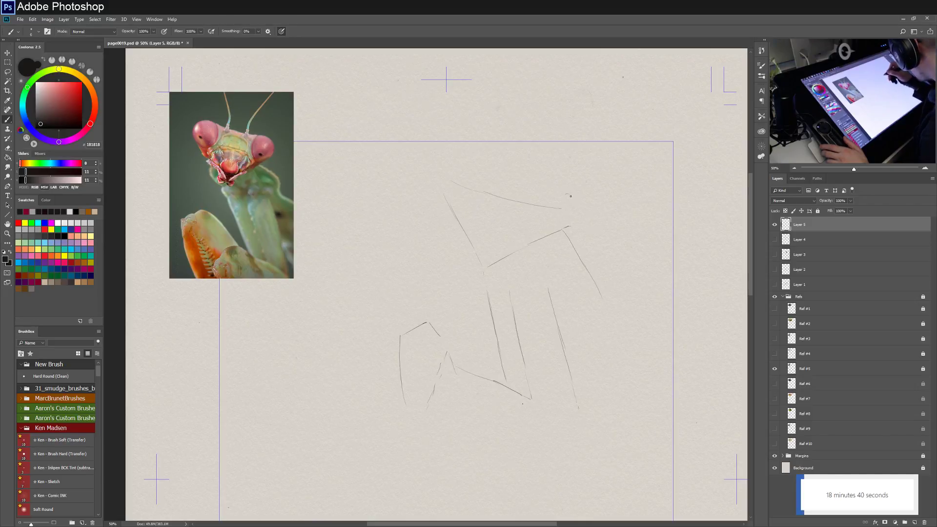
Draw an oval eye at each upper corner of the mantis head, going over the outlines with repeated strokes.
{"action": "mouse_move", "coordinate": [569, 193]}
{"action": "left_mouse_down"}
{"action": "mouse_move", "coordinate": [555, 211]}
{"action": "mouse_move", "coordinate": [559, 224]}
{"action": "mouse_move", "coordinate": [571, 196]}
{"action": "mouse_move", "coordinate": [583, 201]}
{"action": "mouse_move", "coordinate": [571, 192]}
{"action": "mouse_move", "coordinate": [584, 212]}
{"action": "mouse_move", "coordinate": [560, 227]}
{"action": "mouse_move", "coordinate": [587, 214]}
{"action": "mouse_move", "coordinate": [574, 224]}
{"action": "mouse_move", "coordinate": [586, 208]}
{"action": "mouse_move", "coordinate": [570, 193]}
{"action": "mouse_move", "coordinate": [585, 213]}
{"action": "left_mouse_up"}
{"action": "mouse_move", "coordinate": [576, 193]}
{"action": "left_mouse_down"}
{"action": "mouse_move", "coordinate": [588, 202]}
{"action": "mouse_move", "coordinate": [555, 220]}
{"action": "mouse_move", "coordinate": [575, 226]}
{"action": "left_mouse_up"}
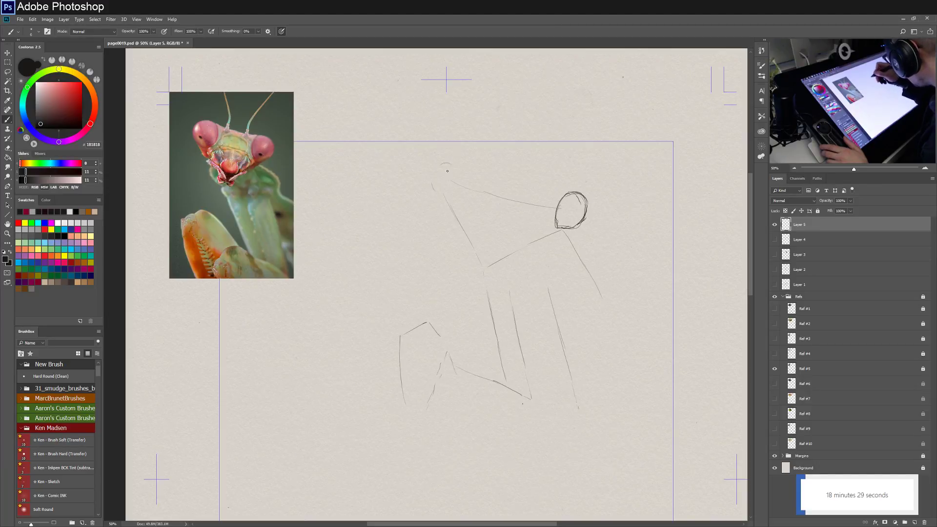
{"action": "left_click_drag", "start_coordinate": [447, 164], "coordinate": [442, 201]}
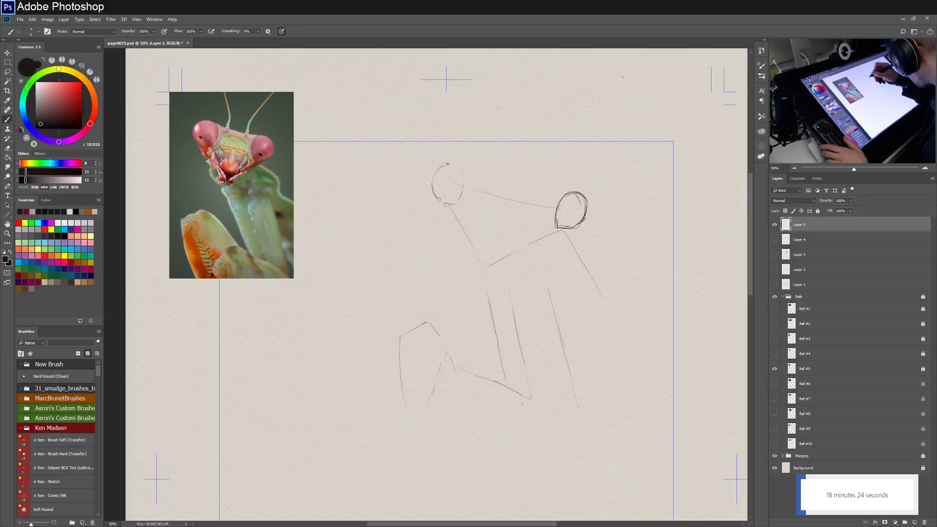
{"action": "mouse_move", "coordinate": [449, 164]}
{"action": "left_mouse_down"}
{"action": "mouse_move", "coordinate": [459, 201]}
{"action": "mouse_move", "coordinate": [463, 179]}
{"action": "mouse_move", "coordinate": [447, 164]}
{"action": "mouse_move", "coordinate": [433, 194]}
{"action": "mouse_move", "coordinate": [447, 203]}
{"action": "mouse_move", "coordinate": [463, 184]}
{"action": "left_mouse_up"}
{"action": "mouse_move", "coordinate": [462, 185]}
{"action": "left_mouse_down"}
{"action": "mouse_move", "coordinate": [442, 163]}
{"action": "mouse_move", "coordinate": [457, 166]}
{"action": "mouse_move", "coordinate": [461, 196]}
{"action": "left_mouse_up"}
{"action": "left_click_drag", "start_coordinate": [462, 186], "coordinate": [442, 165]}
{"action": "left_click_drag", "start_coordinate": [442, 165], "coordinate": [434, 199]}
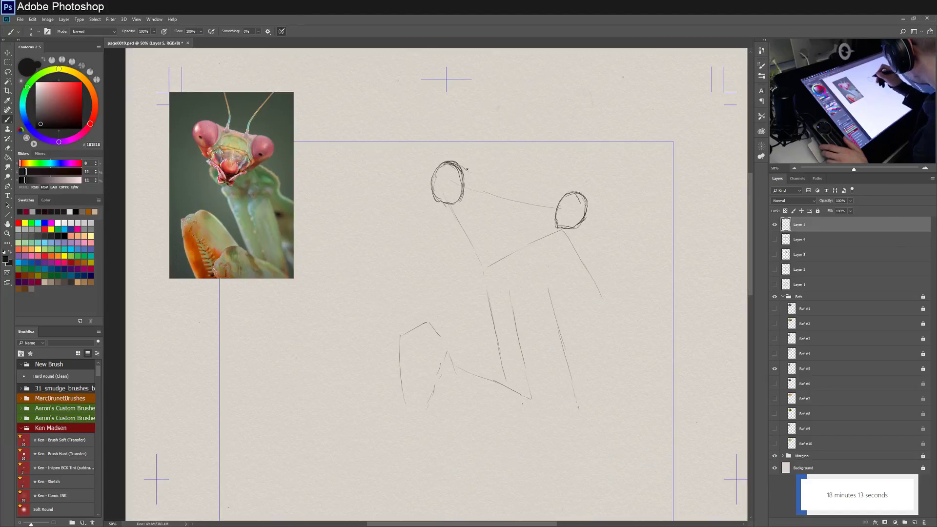
Draw the curved top edge of the mantis head connecting the two eyes.
{"action": "mouse_move", "coordinate": [465, 177]}
{"action": "left_mouse_down"}
{"action": "mouse_move", "coordinate": [546, 194]}
{"action": "mouse_move", "coordinate": [513, 194]}
{"action": "left_mouse_up"}
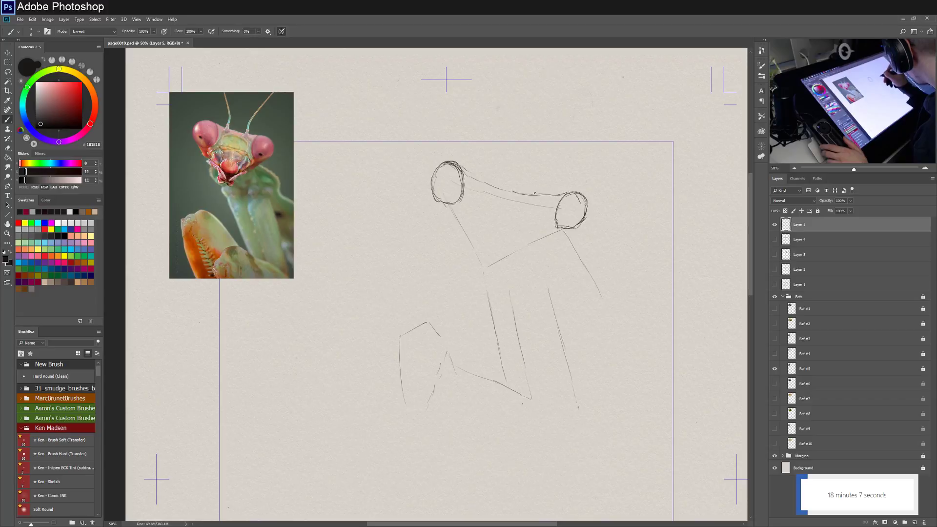
{"action": "left_click_drag", "start_coordinate": [466, 172], "coordinate": [527, 195]}
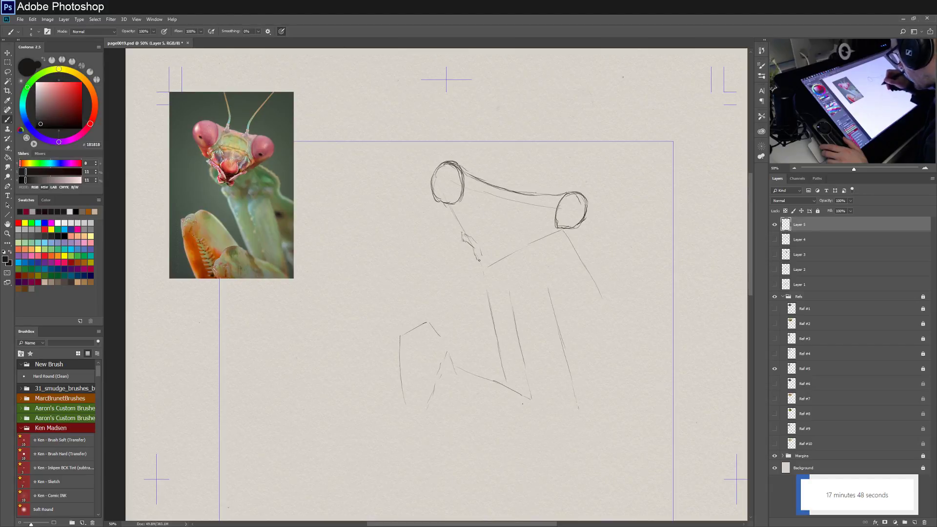
Draw the lower contour of the mantis face, with narrow jaw shapes meeting at the mouth and short cheek lines below the eyes.
{"action": "left_click_drag", "start_coordinate": [479, 260], "coordinate": [484, 259]}
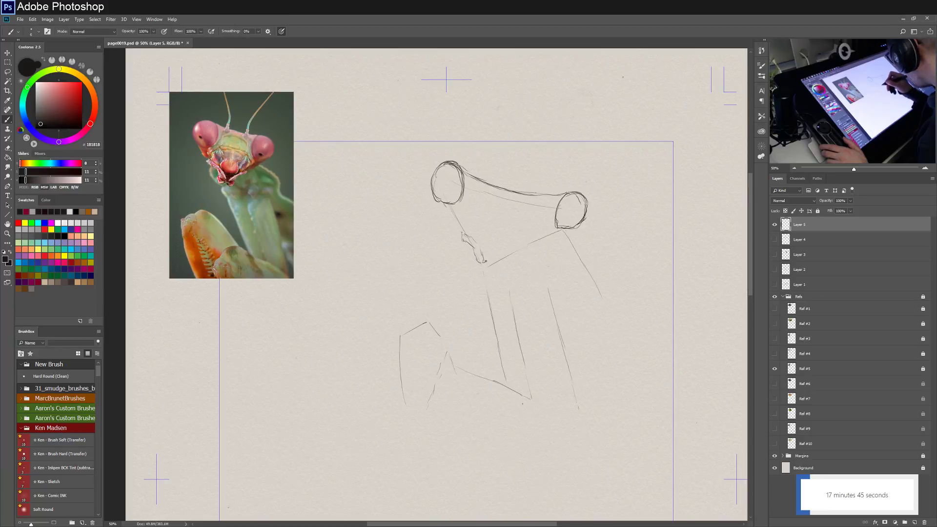
{"action": "mouse_move", "coordinate": [495, 256]}
{"action": "left_mouse_down"}
{"action": "mouse_move", "coordinate": [521, 249]}
{"action": "mouse_move", "coordinate": [494, 265]}
{"action": "mouse_move", "coordinate": [519, 252]}
{"action": "mouse_move", "coordinate": [482, 252]}
{"action": "mouse_move", "coordinate": [461, 232]}
{"action": "left_mouse_up"}
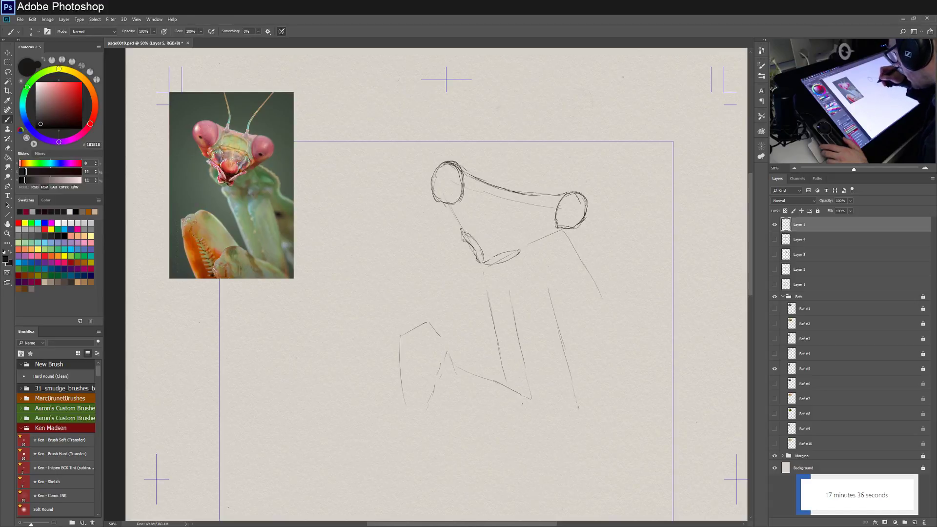
{"action": "left_click_drag", "start_coordinate": [447, 207], "coordinate": [462, 233]}
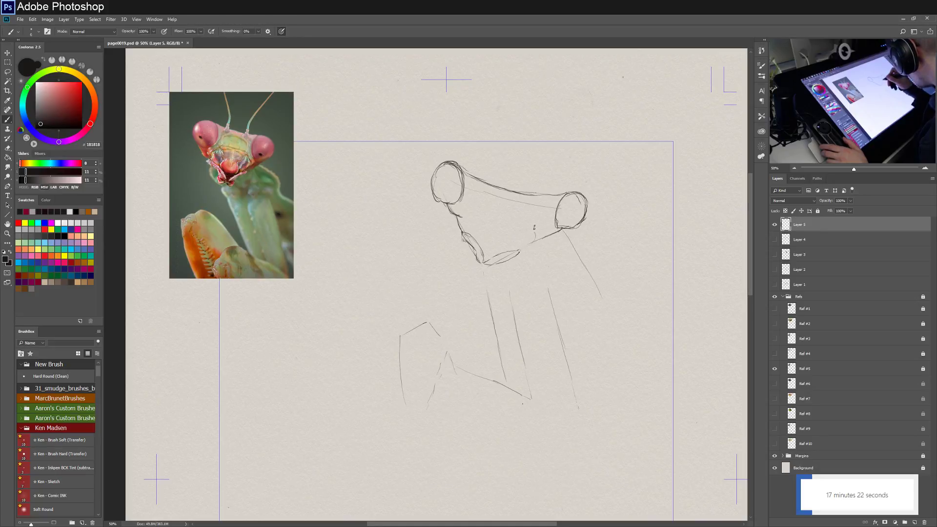
{"action": "left_click_drag", "start_coordinate": [535, 236], "coordinate": [532, 242]}
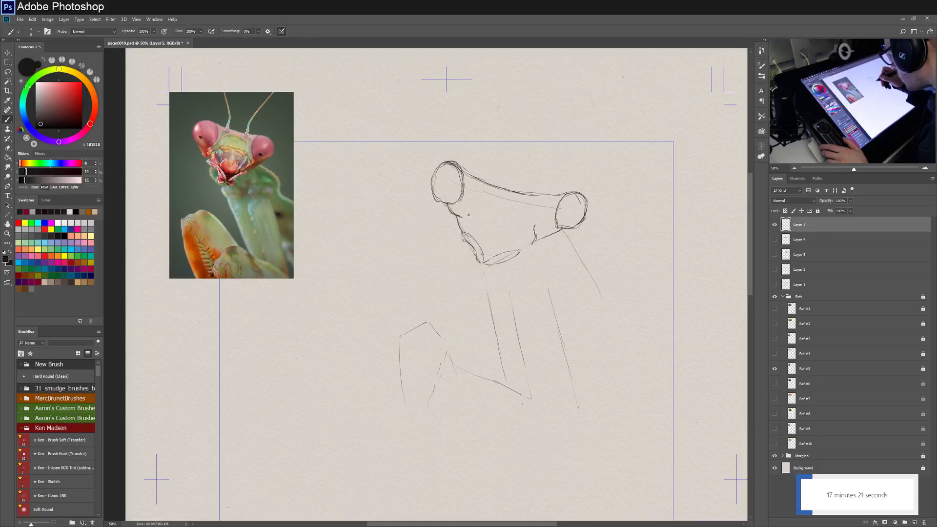
{"action": "left_click_drag", "start_coordinate": [457, 215], "coordinate": [465, 209]}
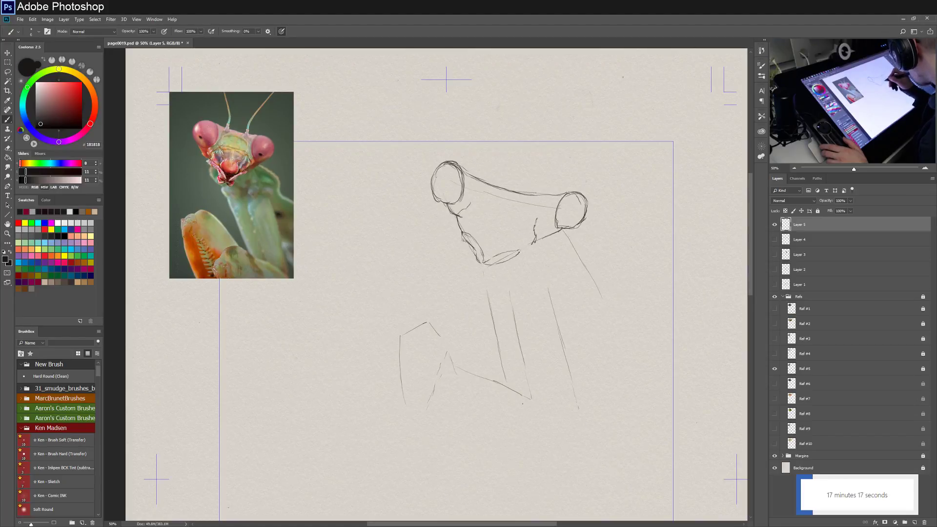
{"action": "left_click_drag", "start_coordinate": [518, 252], "coordinate": [526, 247]}
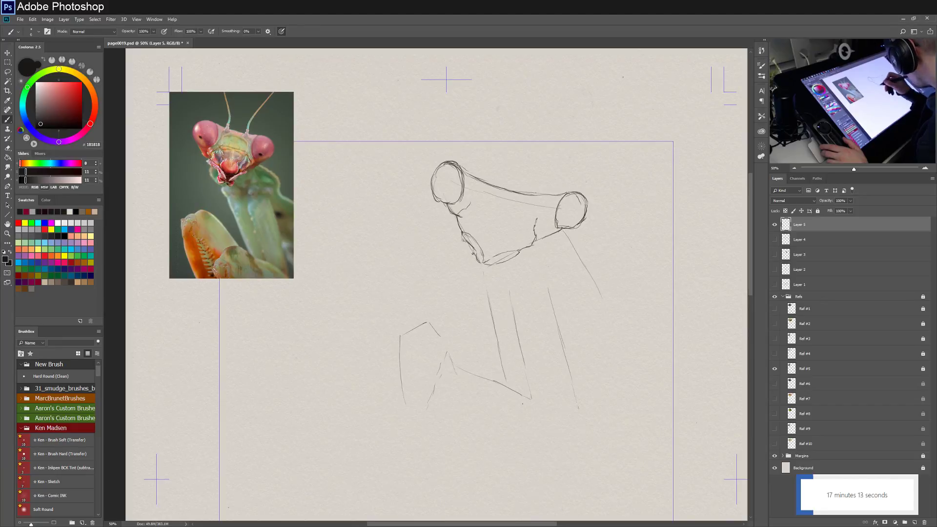
{"action": "left_click_drag", "start_coordinate": [471, 255], "coordinate": [477, 263]}
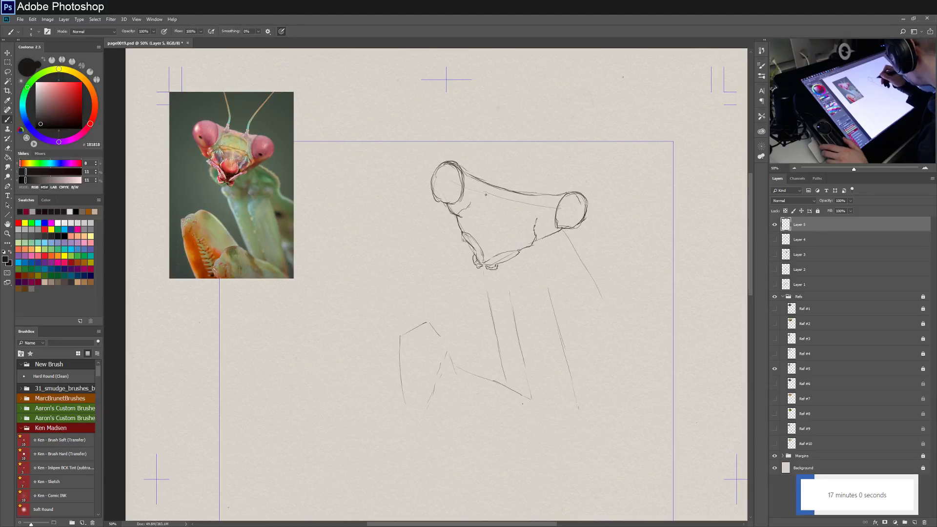
Draw the arched top of the inner face plate between the eyes and join it to the cheek lines on both sides.
{"action": "left_click_drag", "start_coordinate": [511, 198], "coordinate": [518, 205]}
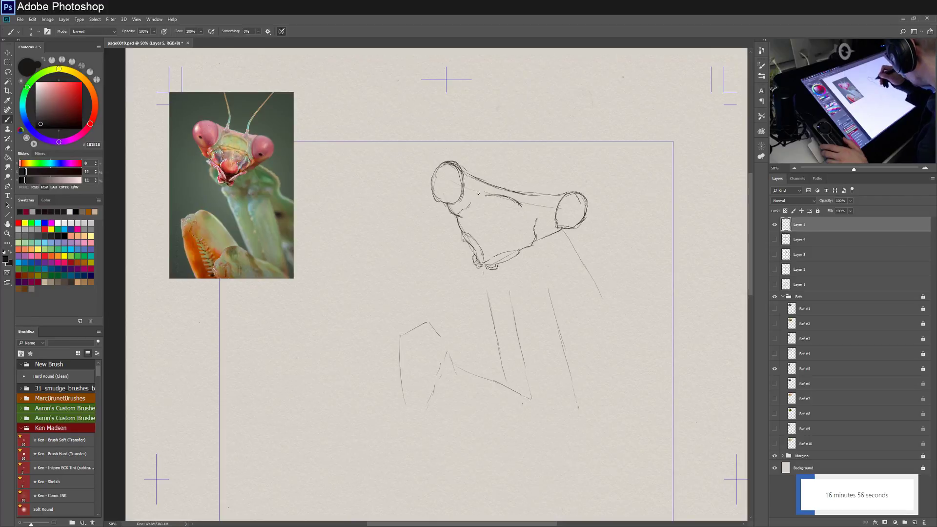
{"action": "mouse_move", "coordinate": [478, 194]}
{"action": "left_mouse_down"}
{"action": "mouse_move", "coordinate": [539, 208]}
{"action": "mouse_move", "coordinate": [518, 200]}
{"action": "mouse_move", "coordinate": [534, 216]}
{"action": "mouse_move", "coordinate": [514, 198]}
{"action": "left_mouse_up"}
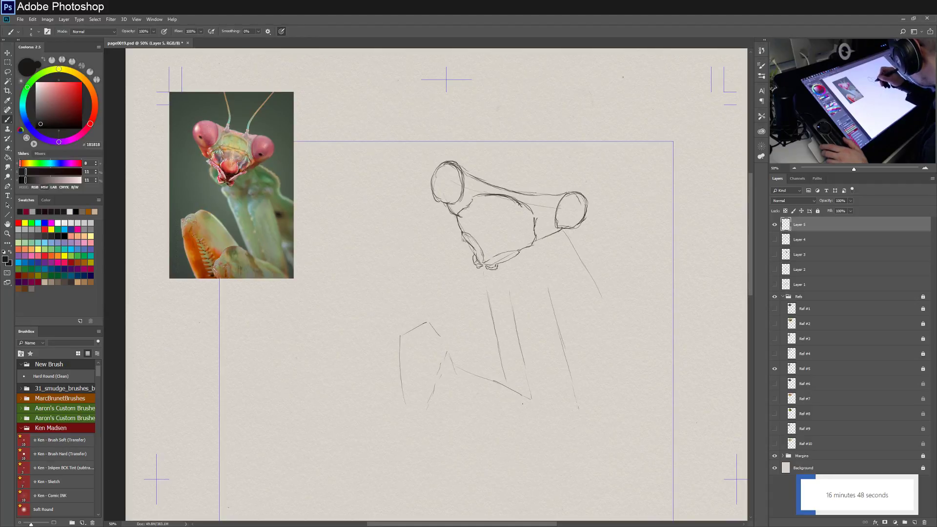
{"action": "left_click_drag", "start_coordinate": [459, 224], "coordinate": [463, 234]}
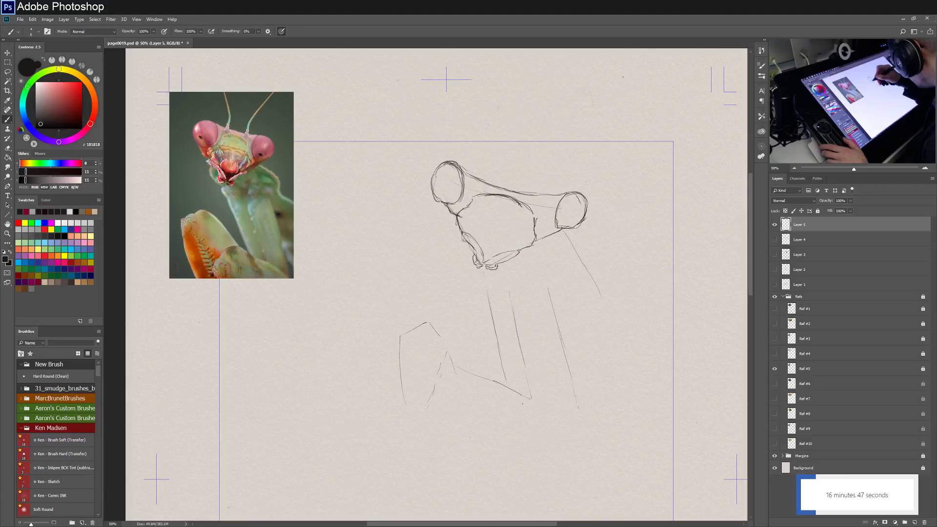
Reinforce both eye outlines with a second inner rim and darken the head's lower edge leading to the far eye.
{"action": "mouse_move", "coordinate": [449, 161]}
{"action": "left_mouse_down"}
{"action": "mouse_move", "coordinate": [431, 175]}
{"action": "mouse_move", "coordinate": [439, 200]}
{"action": "left_mouse_up"}
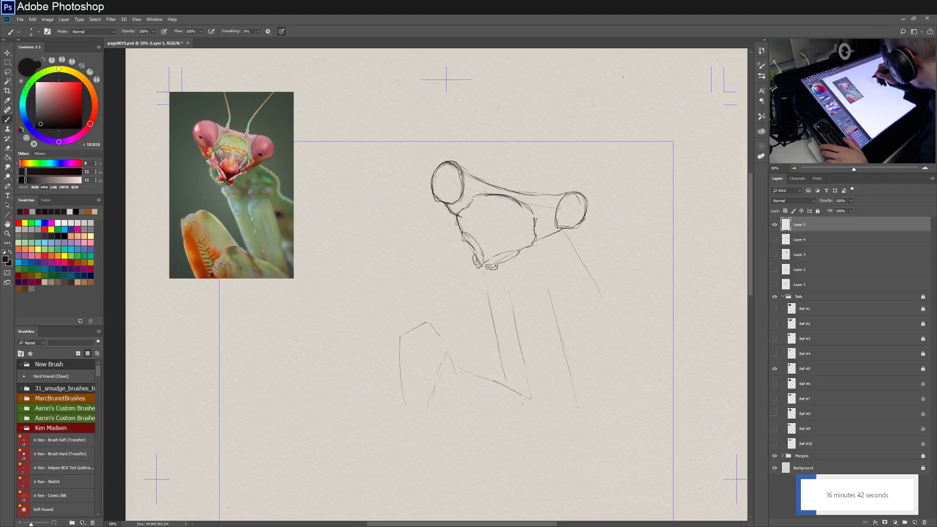
{"action": "left_click_drag", "start_coordinate": [450, 160], "coordinate": [463, 190]}
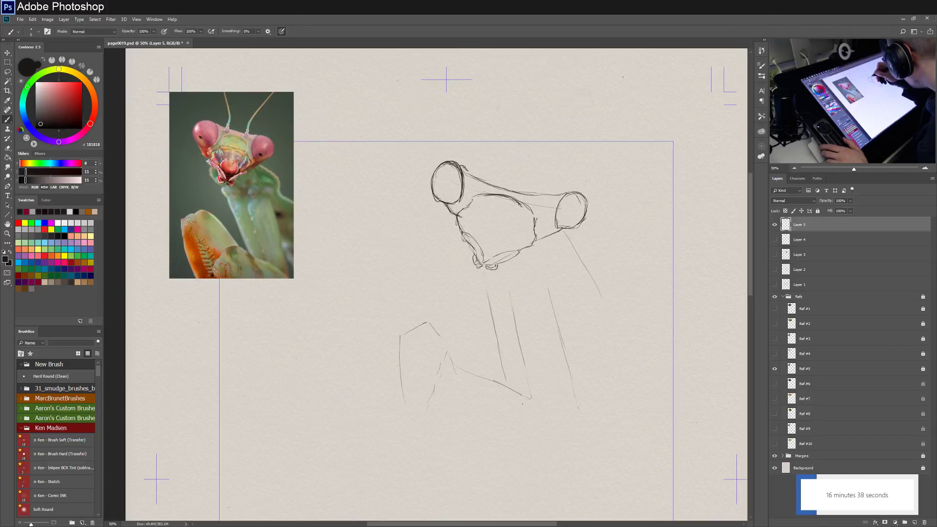
{"action": "left_click_drag", "start_coordinate": [463, 166], "coordinate": [462, 202]}
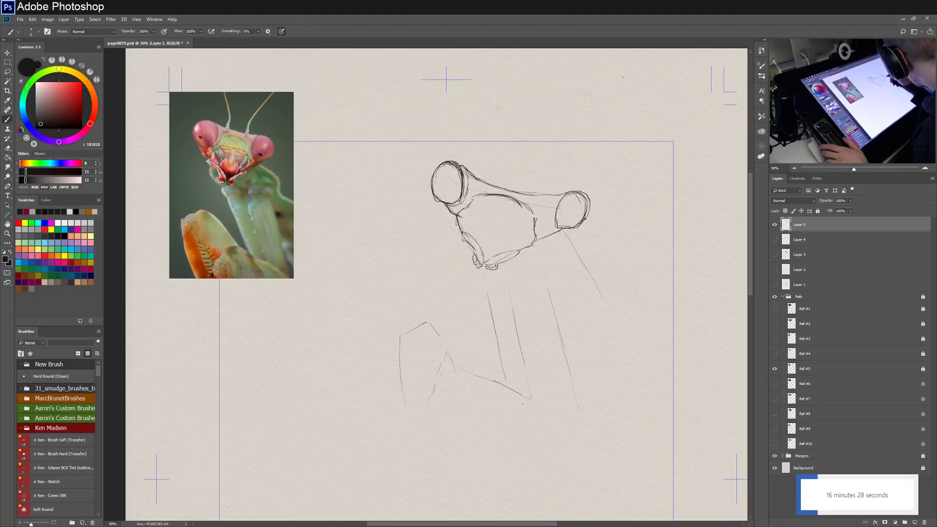
{"action": "mouse_move", "coordinate": [587, 219]}
{"action": "left_mouse_down"}
{"action": "mouse_move", "coordinate": [590, 193]}
{"action": "mouse_move", "coordinate": [562, 201]}
{"action": "mouse_move", "coordinate": [556, 222]}
{"action": "left_mouse_up"}
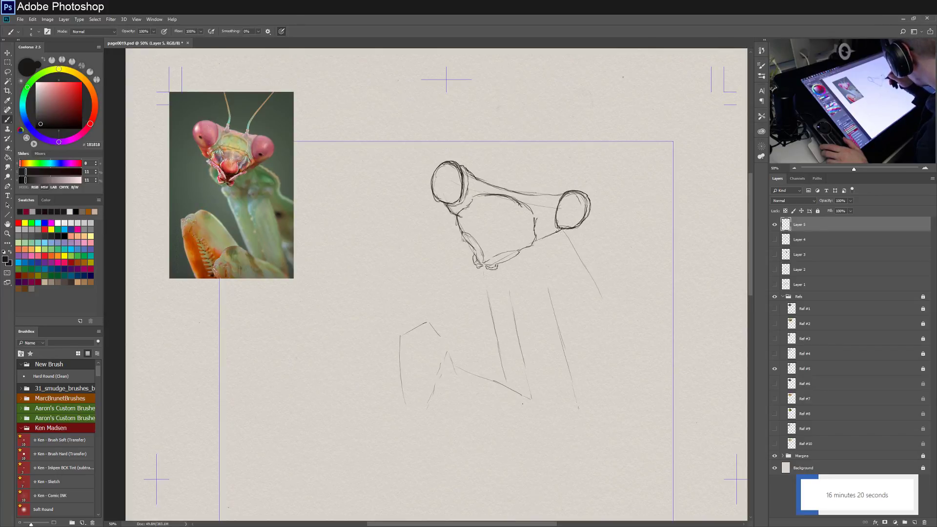
{"action": "mouse_move", "coordinate": [550, 237]}
{"action": "left_mouse_down"}
{"action": "mouse_move", "coordinate": [532, 245]}
{"action": "mouse_move", "coordinate": [574, 227]}
{"action": "left_mouse_up"}
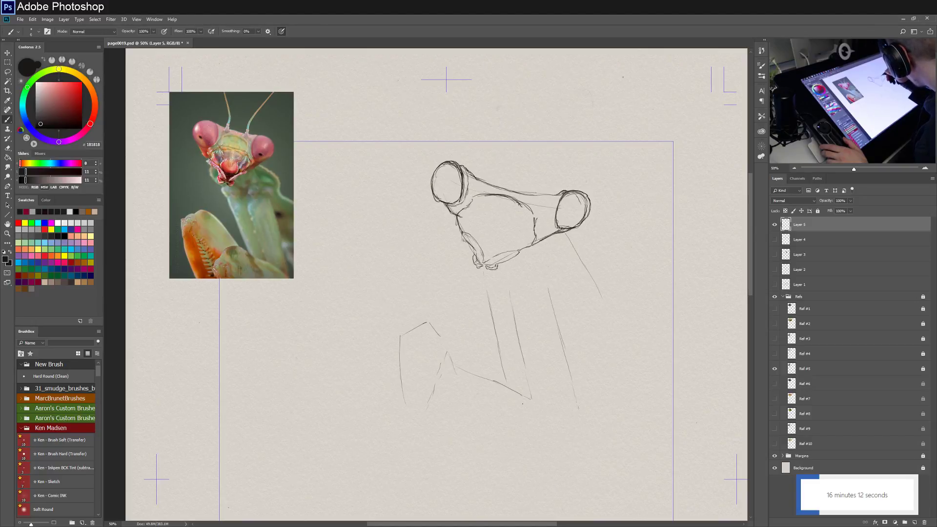
{"action": "left_click_drag", "start_coordinate": [563, 191], "coordinate": [557, 230]}
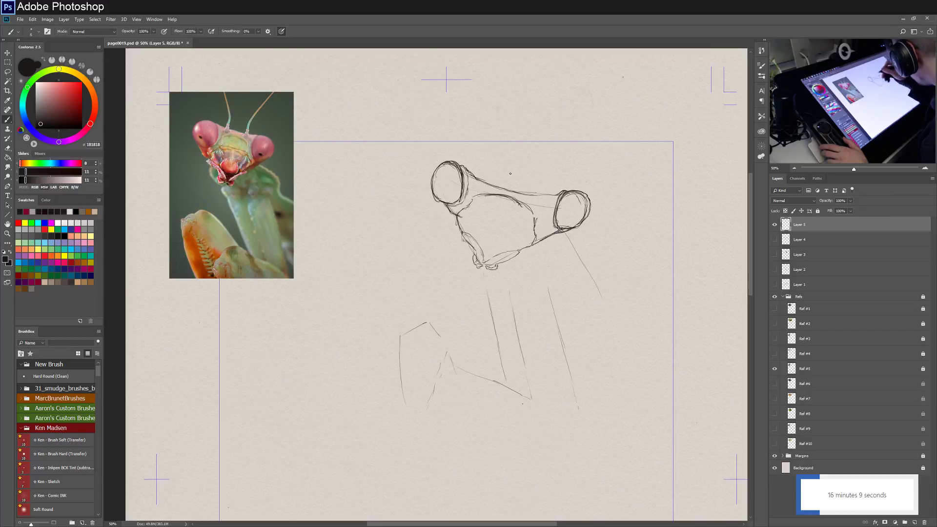
{"action": "left_click_drag", "start_coordinate": [466, 194], "coordinate": [456, 205]}
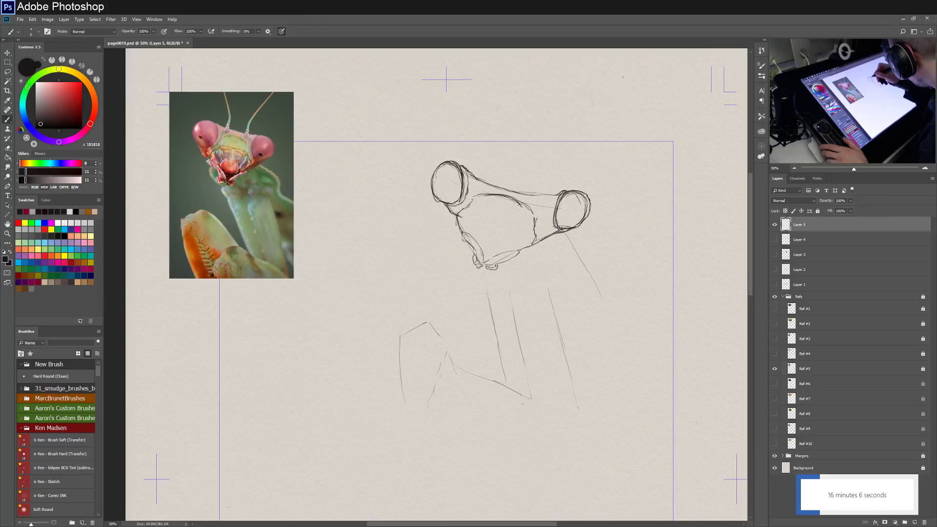
Draw the small antenna sockets on the head's top edge and extend a curved antenna upward from each one.
{"action": "left_click_drag", "start_coordinate": [549, 195], "coordinate": [532, 194]}
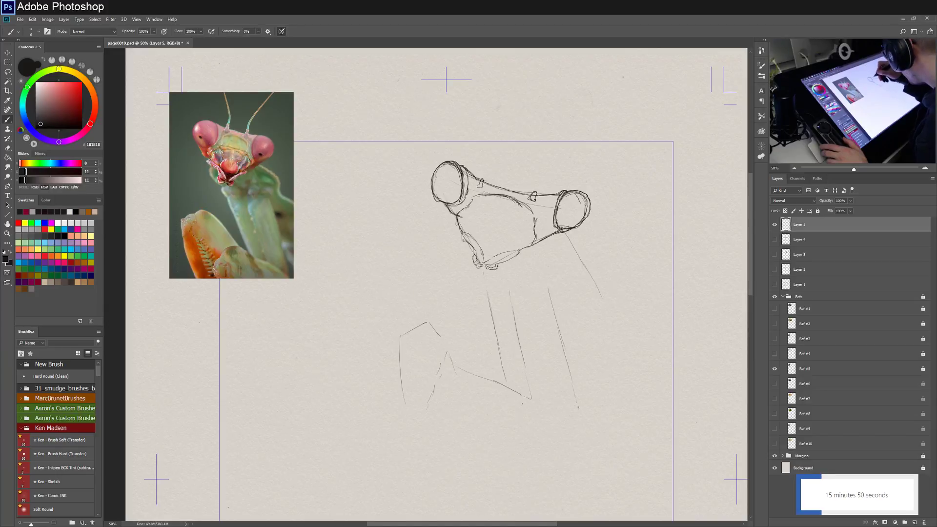
{"action": "mouse_move", "coordinate": [482, 180]}
{"action": "left_mouse_down"}
{"action": "mouse_move", "coordinate": [493, 130]}
{"action": "mouse_move", "coordinate": [487, 159]}
{"action": "mouse_move", "coordinate": [480, 127]}
{"action": "left_mouse_up"}
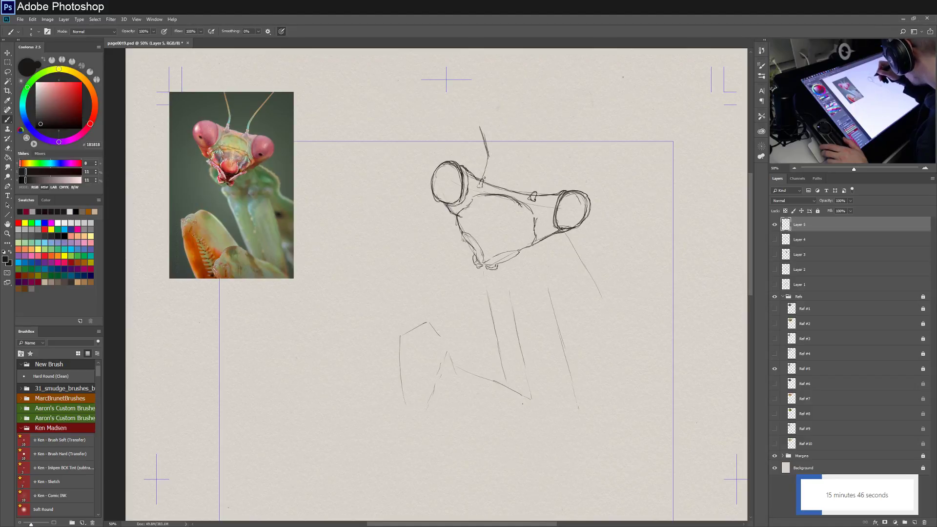
{"action": "left_click_drag", "start_coordinate": [484, 180], "coordinate": [482, 123]}
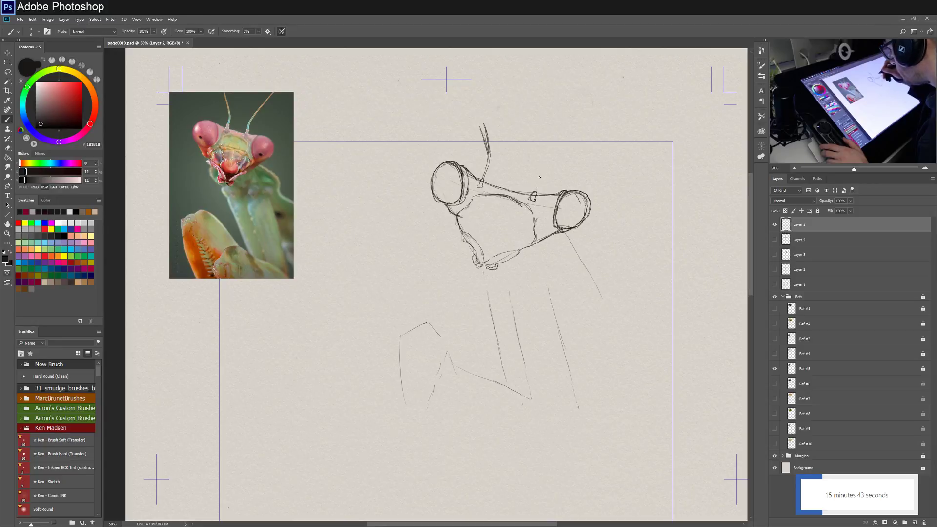
{"action": "mouse_move", "coordinate": [542, 169]}
{"action": "left_mouse_down"}
{"action": "mouse_move", "coordinate": [535, 188]}
{"action": "mouse_move", "coordinate": [578, 147]}
{"action": "left_mouse_up"}
{"action": "mouse_move", "coordinate": [537, 181]}
{"action": "left_mouse_down"}
{"action": "mouse_move", "coordinate": [579, 147]}
{"action": "mouse_move", "coordinate": [539, 178]}
{"action": "left_mouse_up"}
{"action": "key", "text": "ctrl+z"}
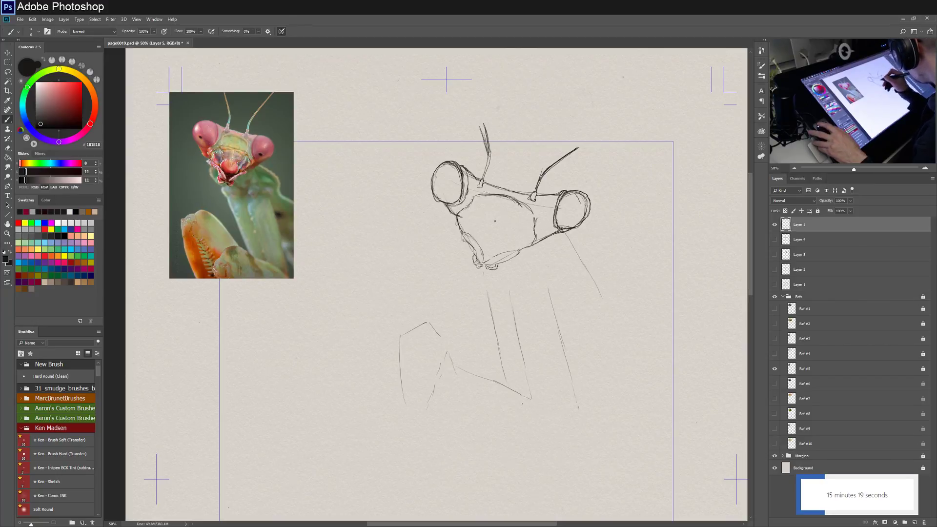
Divide the face plate with a slanted arched line, darken its upper rim, and sketch the jaw segments on both sides of the mouth.
{"action": "left_click_drag", "start_coordinate": [481, 216], "coordinate": [520, 232]}
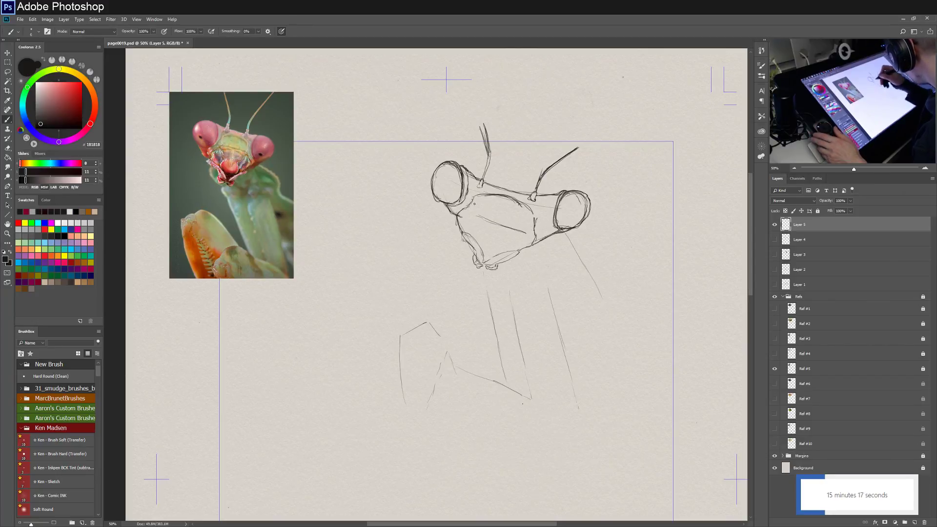
{"action": "left_click_drag", "start_coordinate": [476, 199], "coordinate": [507, 196]}
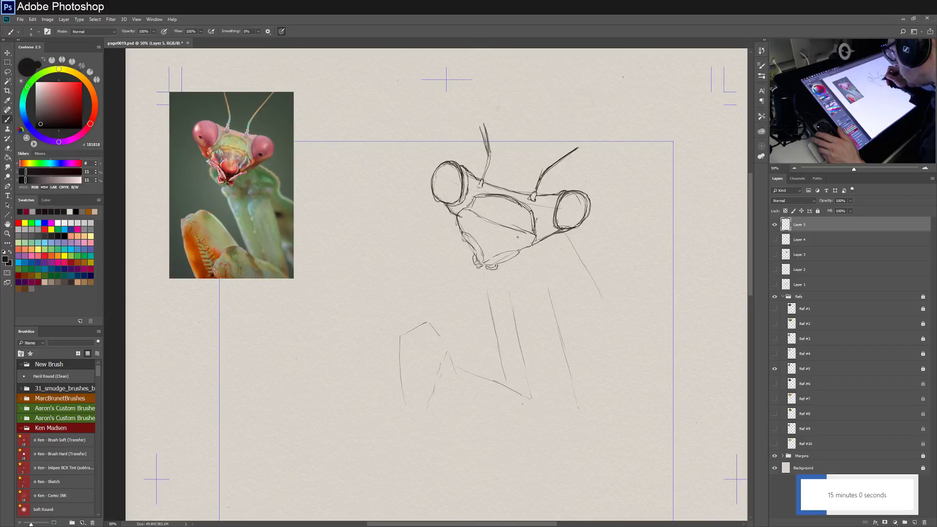
{"action": "left_click_drag", "start_coordinate": [478, 238], "coordinate": [479, 232]}
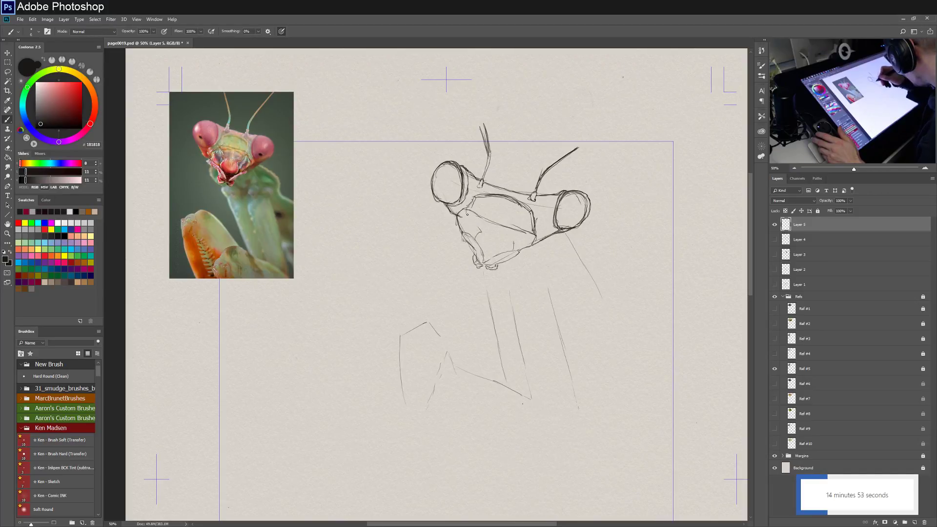
{"action": "left_click_drag", "start_coordinate": [469, 219], "coordinate": [528, 238]}
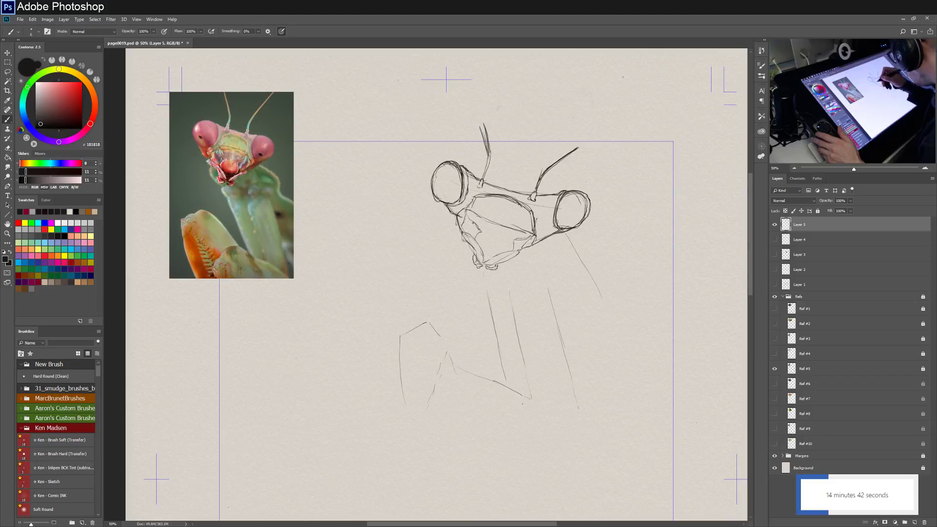
{"action": "left_click_drag", "start_coordinate": [464, 228], "coordinate": [463, 238]}
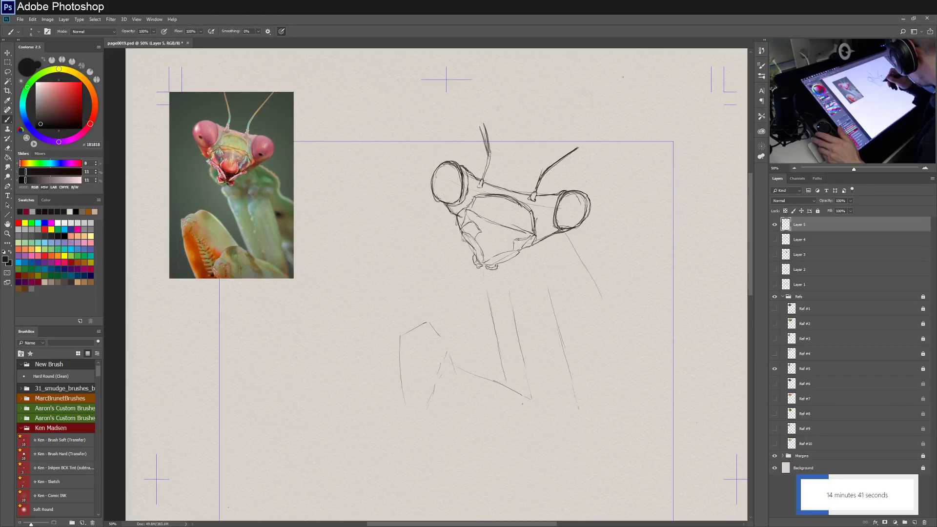
{"action": "left_click_drag", "start_coordinate": [521, 237], "coordinate": [518, 246]}
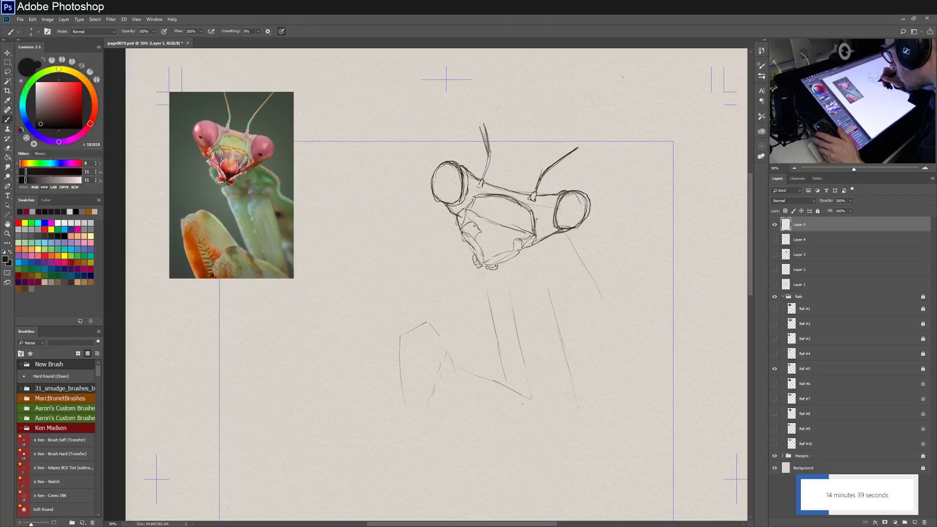
Mark a small dark pupil in each eye and outline the curved outer mouthpart along the near side of the jaw.
{"action": "mouse_move", "coordinate": [474, 223]}
{"action": "left_mouse_down"}
{"action": "mouse_move", "coordinate": [481, 233]}
{"action": "mouse_move", "coordinate": [528, 238]}
{"action": "left_mouse_up"}
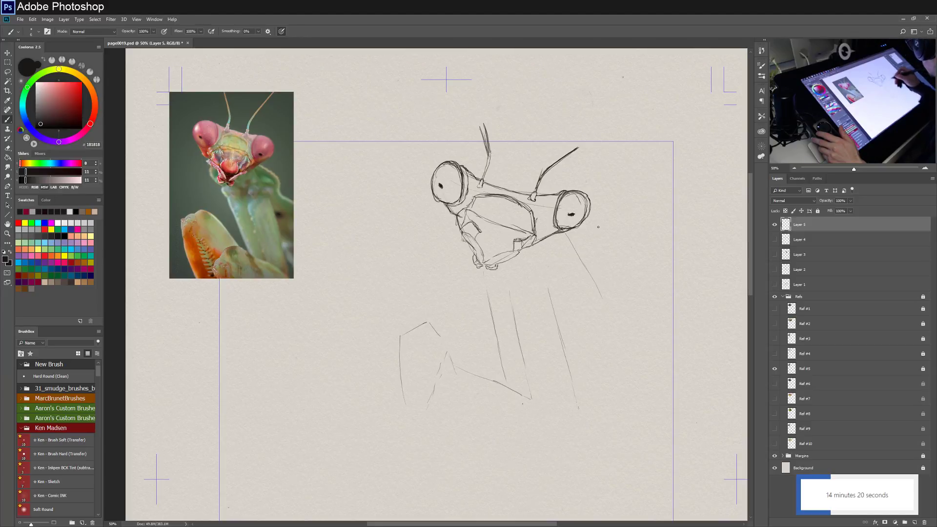
{"action": "left_click_drag", "start_coordinate": [589, 200], "coordinate": [586, 219]}
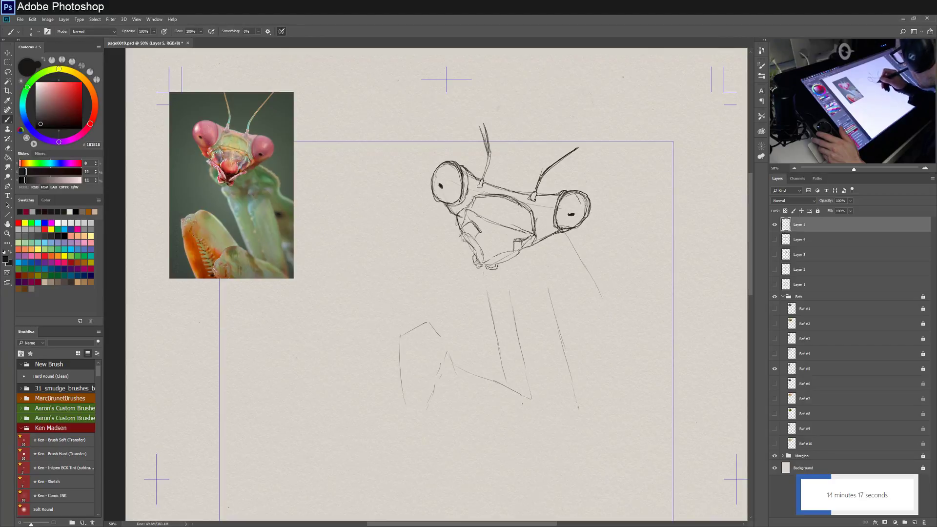
{"action": "left_click_drag", "start_coordinate": [459, 233], "coordinate": [471, 257]}
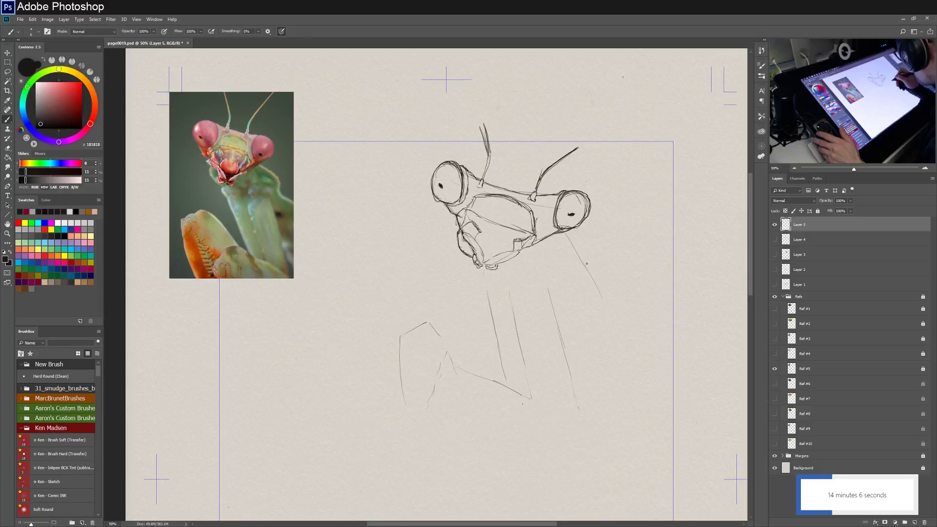
Draw the mantis's back contour as a dark, stepped line running from beneath the far eye down and outward along the slanted guide.
{"action": "mouse_move", "coordinate": [564, 231]}
{"action": "left_mouse_down"}
{"action": "mouse_move", "coordinate": [581, 262]}
{"action": "mouse_move", "coordinate": [579, 245]}
{"action": "left_mouse_up"}
{"action": "left_click_drag", "start_coordinate": [578, 250], "coordinate": [582, 263]}
{"action": "left_click_drag", "start_coordinate": [565, 229], "coordinate": [577, 261]}
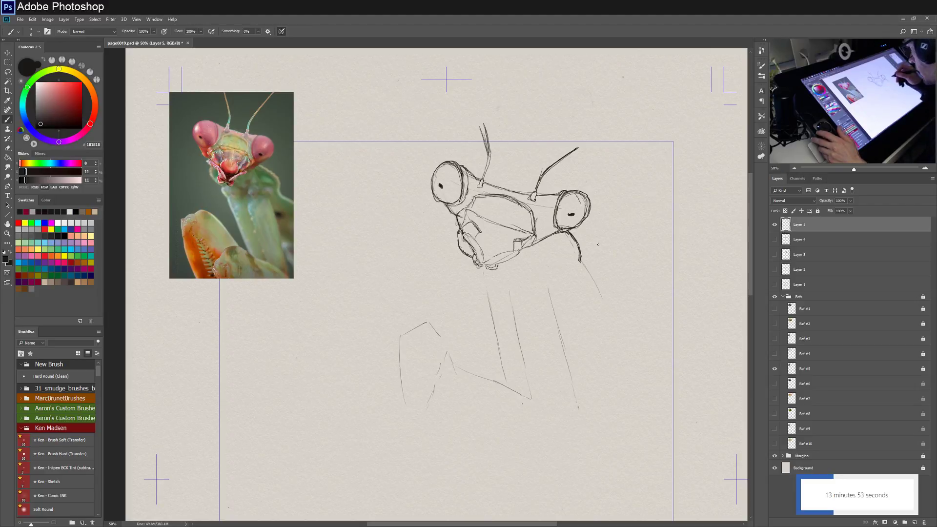
{"action": "mouse_move", "coordinate": [568, 235]}
{"action": "left_mouse_down"}
{"action": "mouse_move", "coordinate": [608, 294]}
{"action": "mouse_move", "coordinate": [572, 240]}
{"action": "left_mouse_up"}
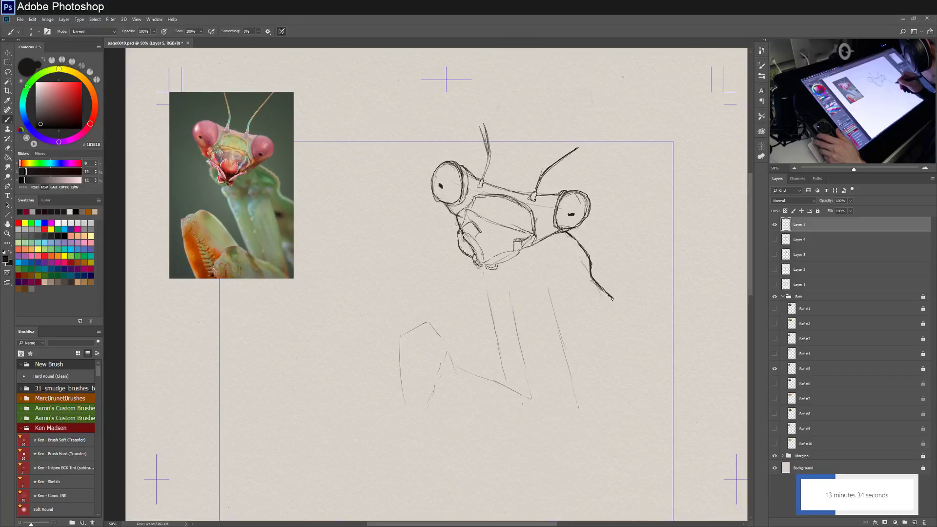
{"action": "left_click_drag", "start_coordinate": [612, 298], "coordinate": [619, 303]}
{"action": "left_click_drag", "start_coordinate": [554, 231], "coordinate": [569, 233]}
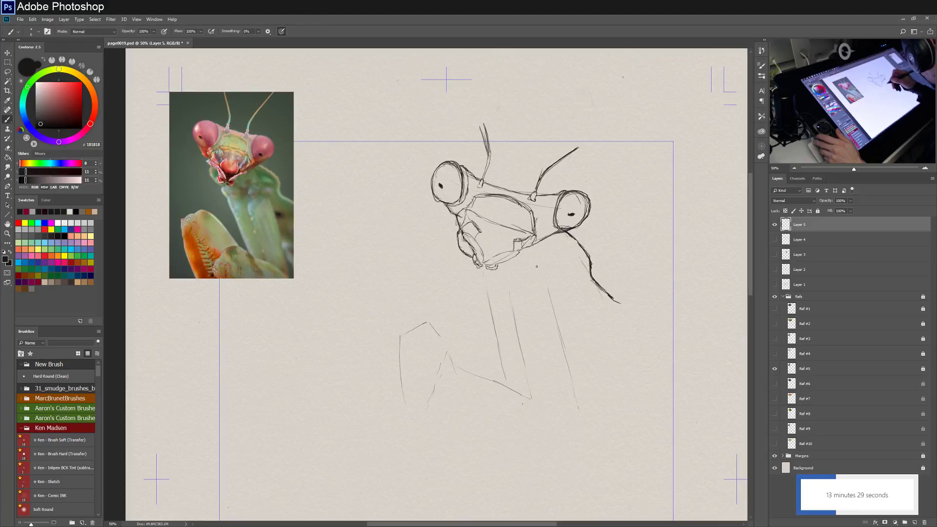
Draw a small cupped joint below the far eye and a long doubled ridge line running from it down to the foreleg.
{"action": "left_click_drag", "start_coordinate": [536, 270], "coordinate": [547, 279]}
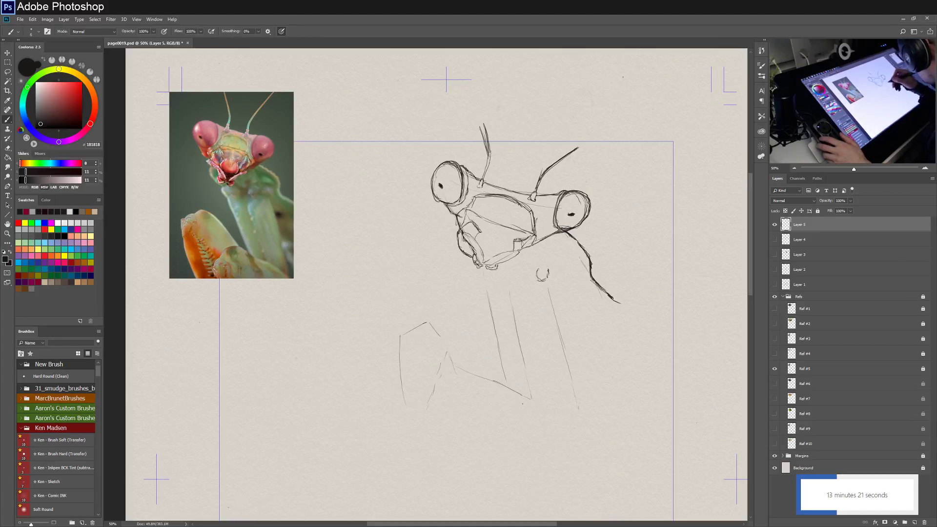
{"action": "left_click", "coordinate": [545, 286]}
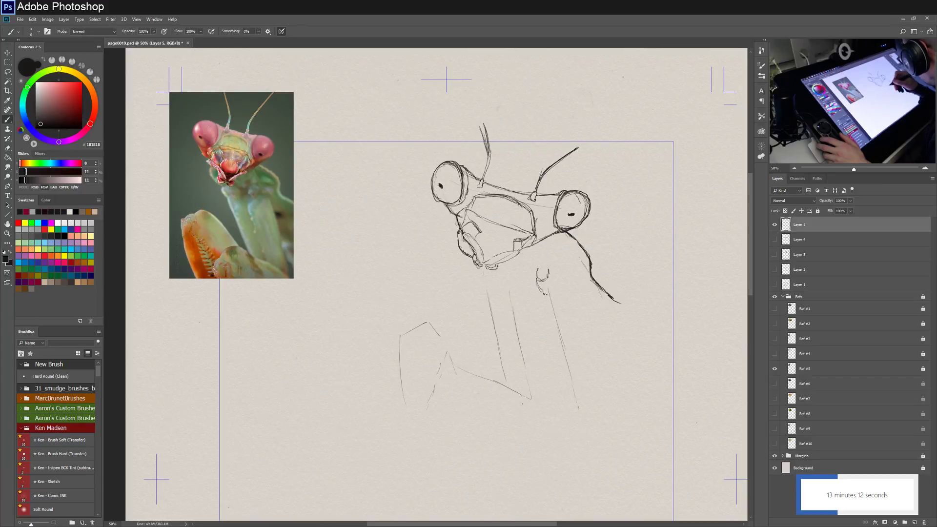
{"action": "mouse_move", "coordinate": [556, 274]}
{"action": "left_mouse_down"}
{"action": "mouse_move", "coordinate": [551, 296]}
{"action": "mouse_move", "coordinate": [547, 265]}
{"action": "mouse_move", "coordinate": [563, 347]}
{"action": "left_mouse_up"}
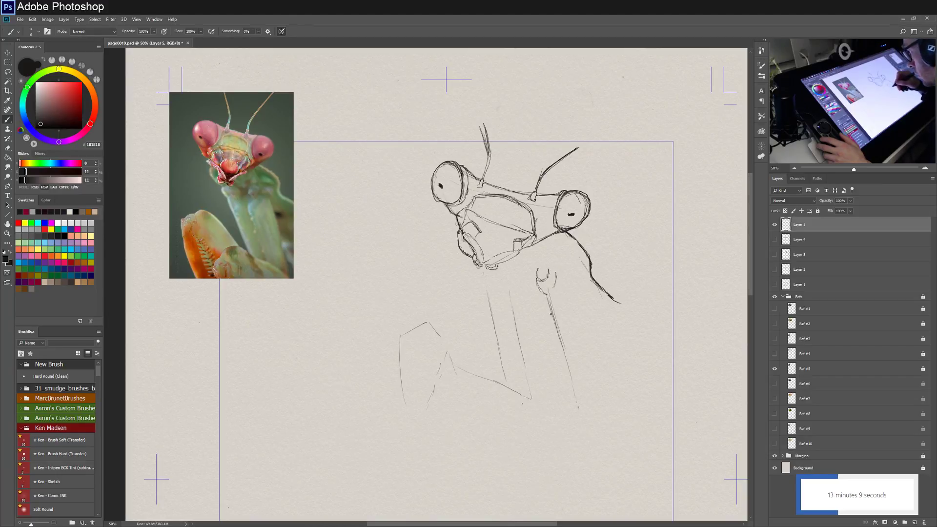
{"action": "mouse_move", "coordinate": [537, 286]}
{"action": "left_mouse_down"}
{"action": "mouse_move", "coordinate": [579, 418]}
{"action": "mouse_move", "coordinate": [530, 395]}
{"action": "left_mouse_up"}
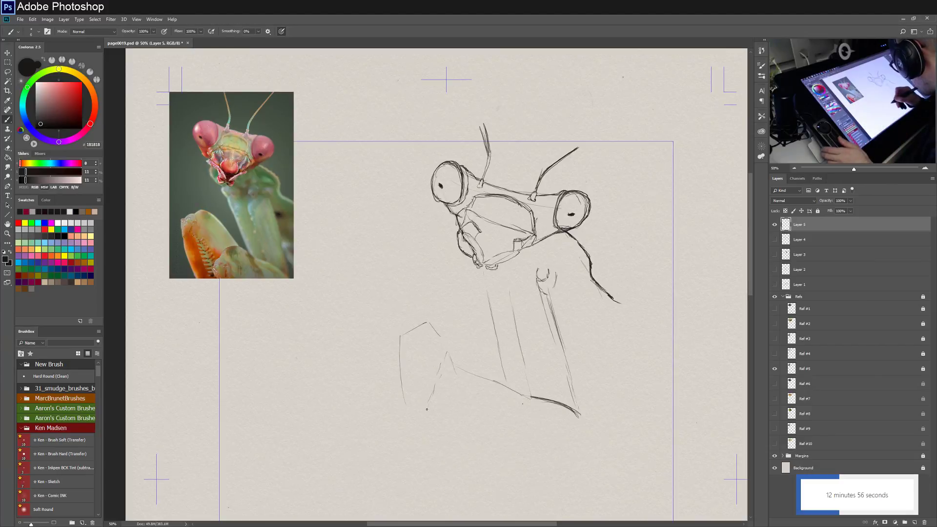
Outline the raised foreleg's upper contour with a rounded knuckle and a long sloping edge, adding short curved fold lines beneath it.
{"action": "mouse_move", "coordinate": [425, 409]}
{"action": "left_mouse_down"}
{"action": "mouse_move", "coordinate": [435, 380]}
{"action": "mouse_move", "coordinate": [448, 367]}
{"action": "mouse_move", "coordinate": [462, 372]}
{"action": "mouse_move", "coordinate": [455, 367]}
{"action": "left_mouse_up"}
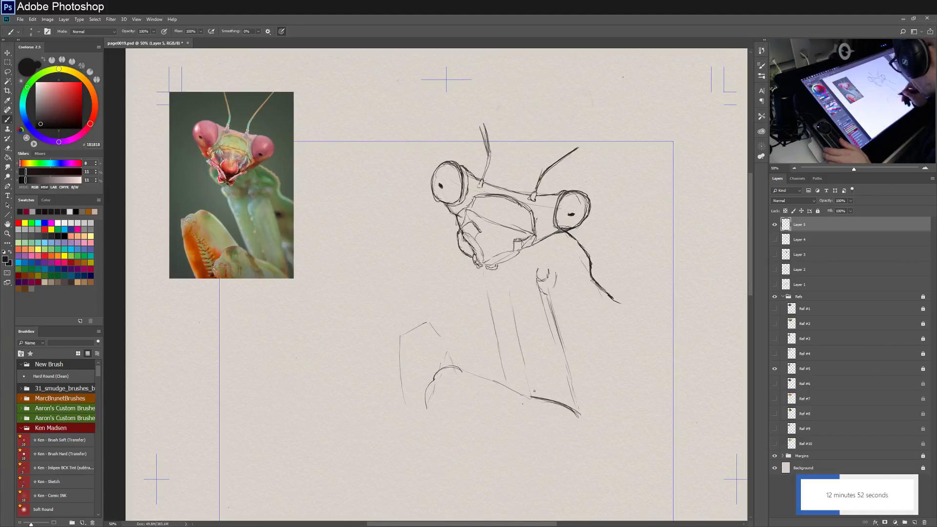
{"action": "mouse_move", "coordinate": [462, 369]}
{"action": "left_mouse_down"}
{"action": "mouse_move", "coordinate": [502, 395]}
{"action": "mouse_move", "coordinate": [458, 368]}
{"action": "left_mouse_up"}
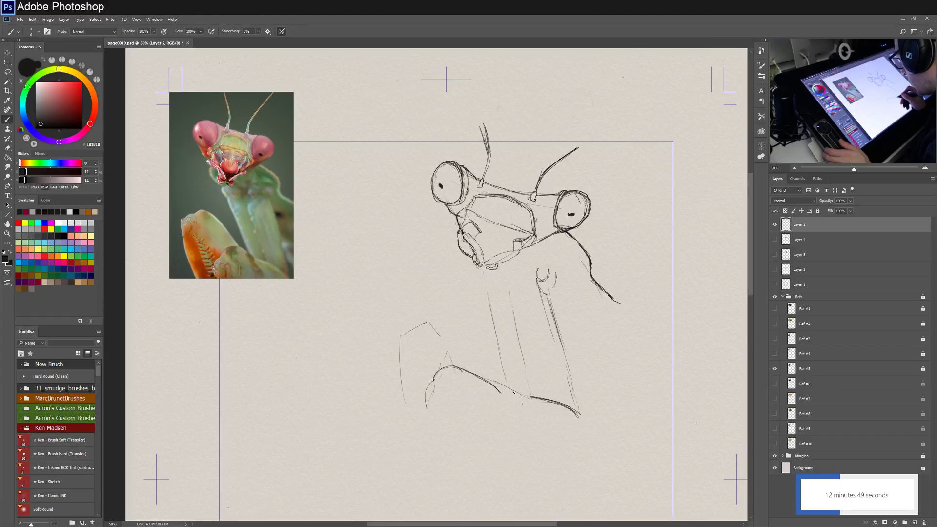
{"action": "mouse_move", "coordinate": [504, 391]}
{"action": "left_mouse_down"}
{"action": "mouse_move", "coordinate": [549, 401]}
{"action": "mouse_move", "coordinate": [534, 396]}
{"action": "left_mouse_up"}
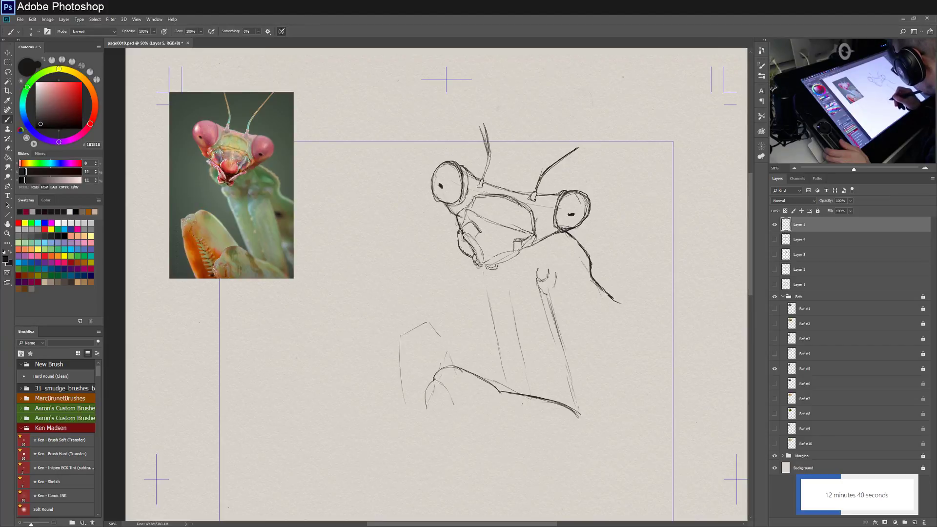
{"action": "mouse_move", "coordinate": [435, 380]}
{"action": "left_mouse_down"}
{"action": "mouse_move", "coordinate": [452, 401]}
{"action": "mouse_move", "coordinate": [424, 408]}
{"action": "mouse_move", "coordinate": [445, 418]}
{"action": "mouse_move", "coordinate": [443, 410]}
{"action": "left_mouse_up"}
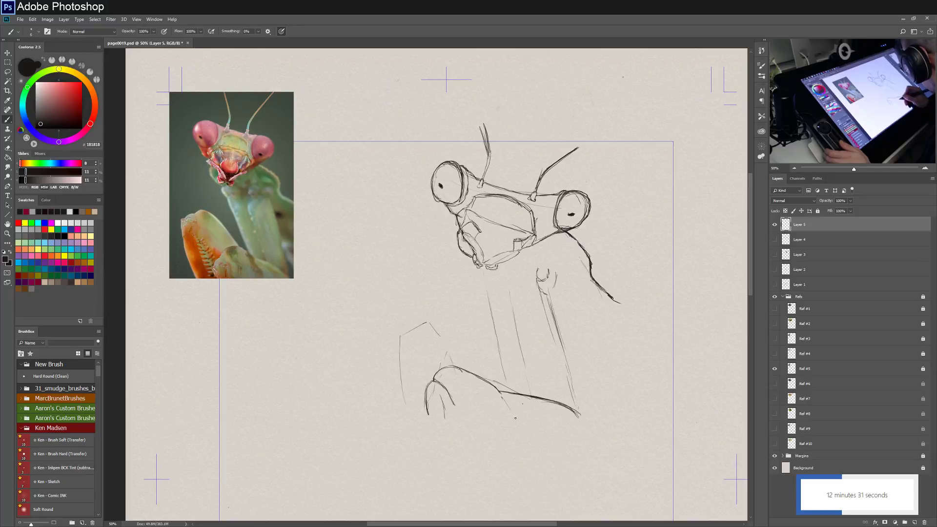
{"action": "left_click_drag", "start_coordinate": [511, 409], "coordinate": [518, 428]}
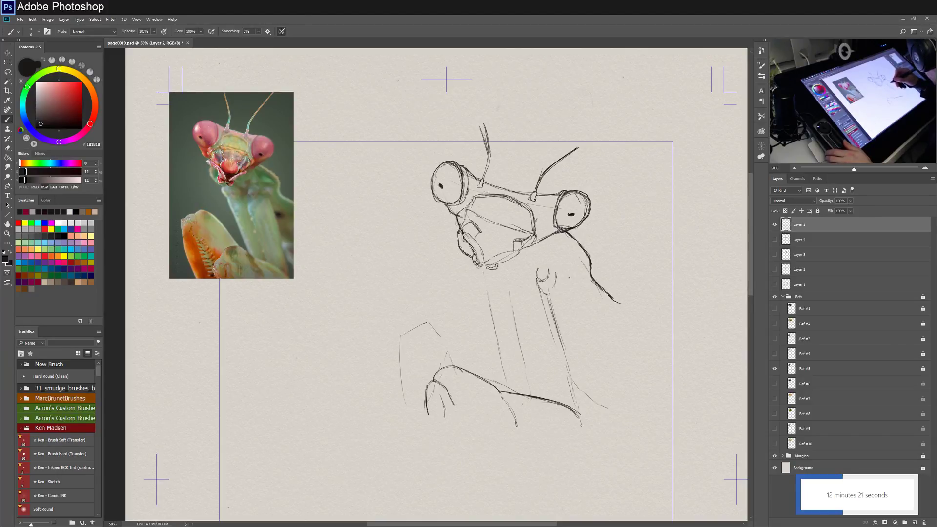
Draw a second long body line outside the ridge, darken the ridge, and join both lines to a pointed corner at the foreleg.
{"action": "left_click_drag", "start_coordinate": [569, 279], "coordinate": [582, 351]}
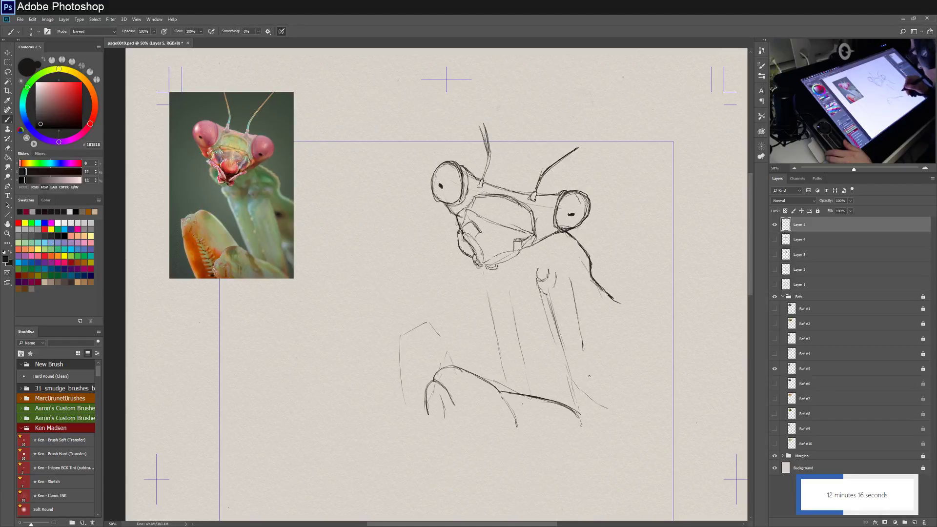
{"action": "mouse_move", "coordinate": [580, 350]}
{"action": "left_mouse_down"}
{"action": "mouse_move", "coordinate": [592, 424]}
{"action": "mouse_move", "coordinate": [587, 376]}
{"action": "left_mouse_up"}
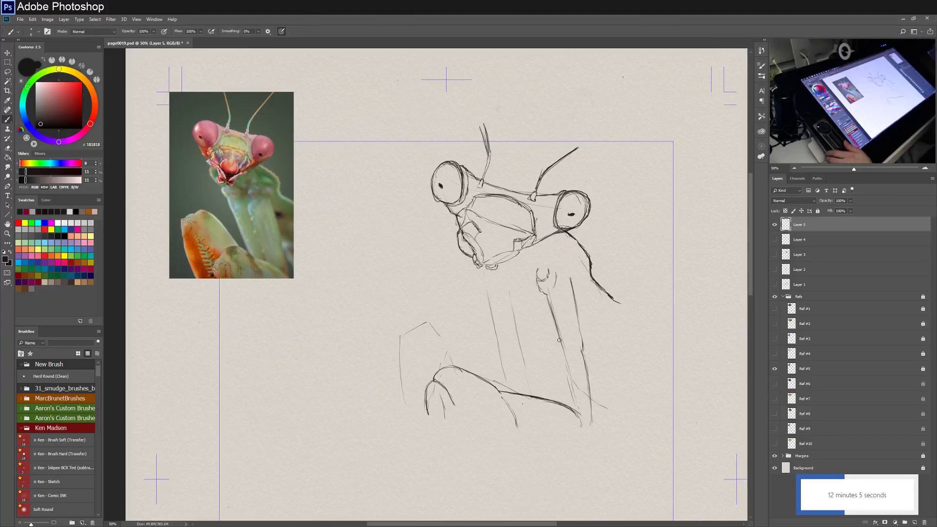
{"action": "left_click_drag", "start_coordinate": [559, 344], "coordinate": [576, 412]}
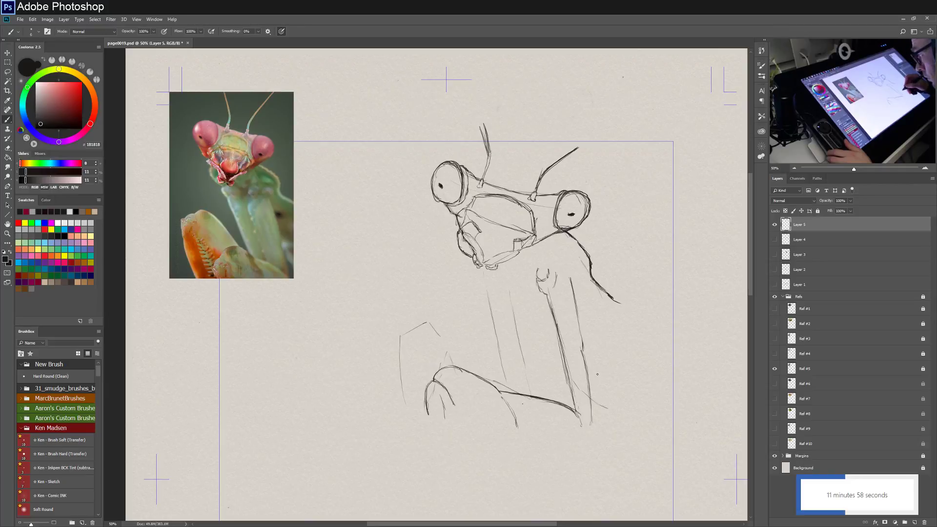
{"action": "mouse_move", "coordinate": [577, 410]}
{"action": "left_mouse_down"}
{"action": "mouse_move", "coordinate": [592, 432]}
{"action": "mouse_move", "coordinate": [580, 418]}
{"action": "left_mouse_up"}
{"action": "left_click_drag", "start_coordinate": [574, 412], "coordinate": [592, 432]}
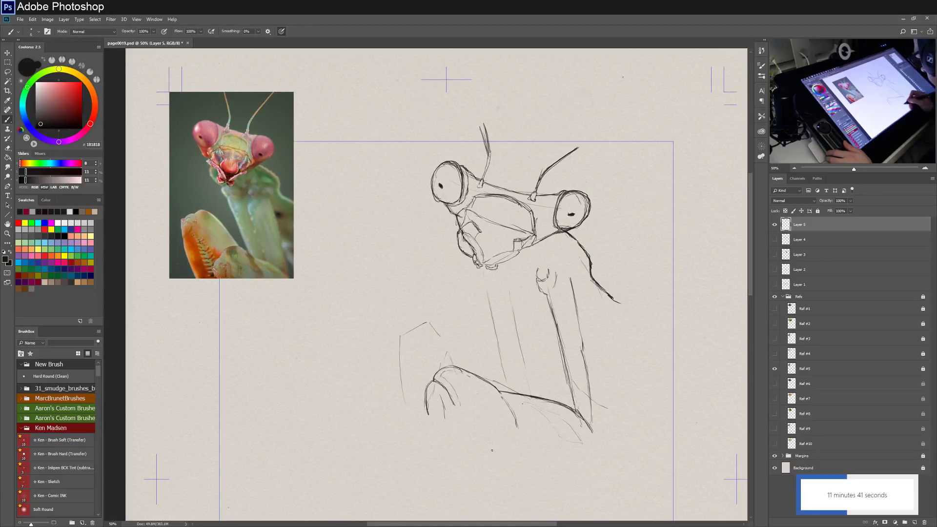
Outline the folded claw with dark curved sides and a rounded tip, and draw the spiny serrated inner edge.
{"action": "left_click_drag", "start_coordinate": [426, 384], "coordinate": [428, 407]}
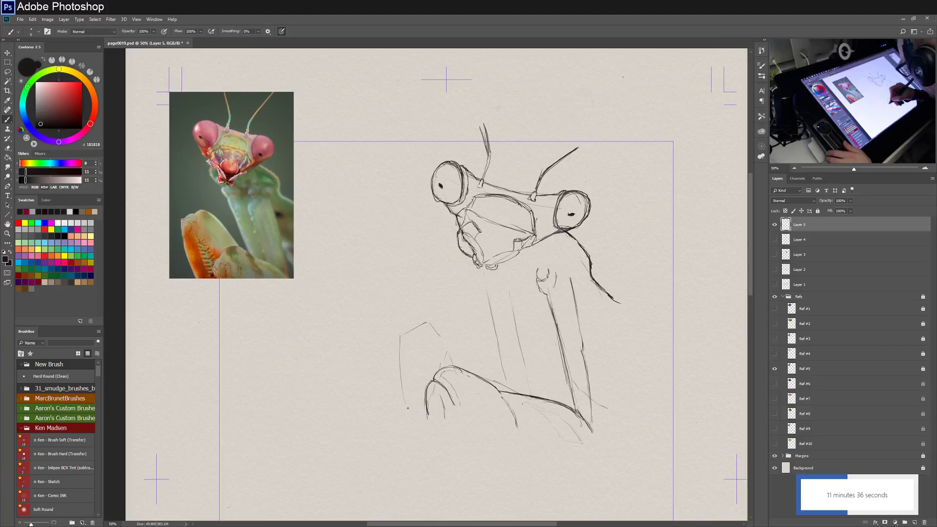
{"action": "left_click_drag", "start_coordinate": [407, 408], "coordinate": [403, 383]}
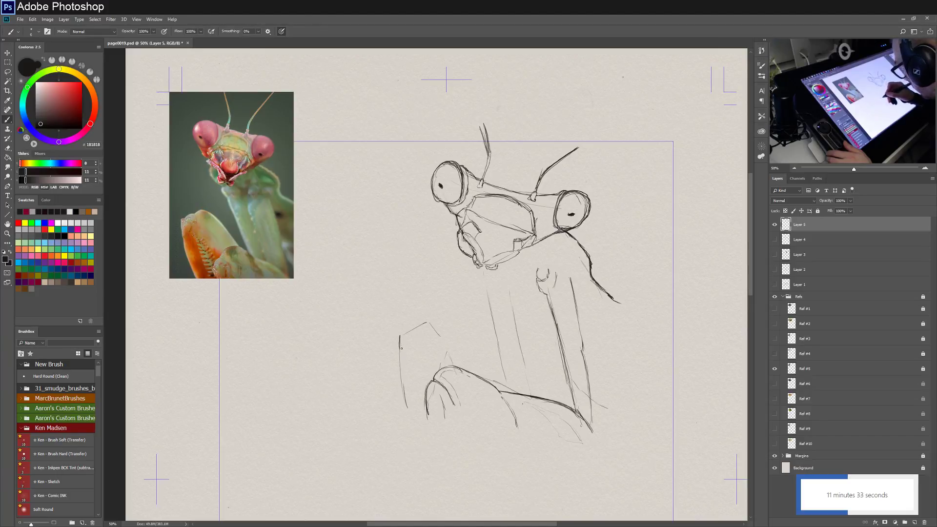
{"action": "mouse_move", "coordinate": [407, 405]}
{"action": "left_mouse_down"}
{"action": "mouse_move", "coordinate": [400, 365]}
{"action": "mouse_move", "coordinate": [402, 385]}
{"action": "left_mouse_up"}
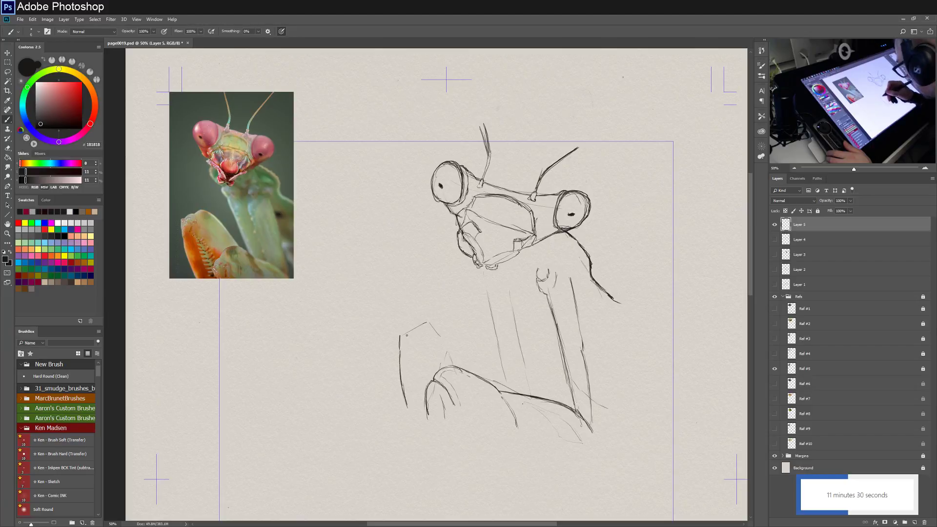
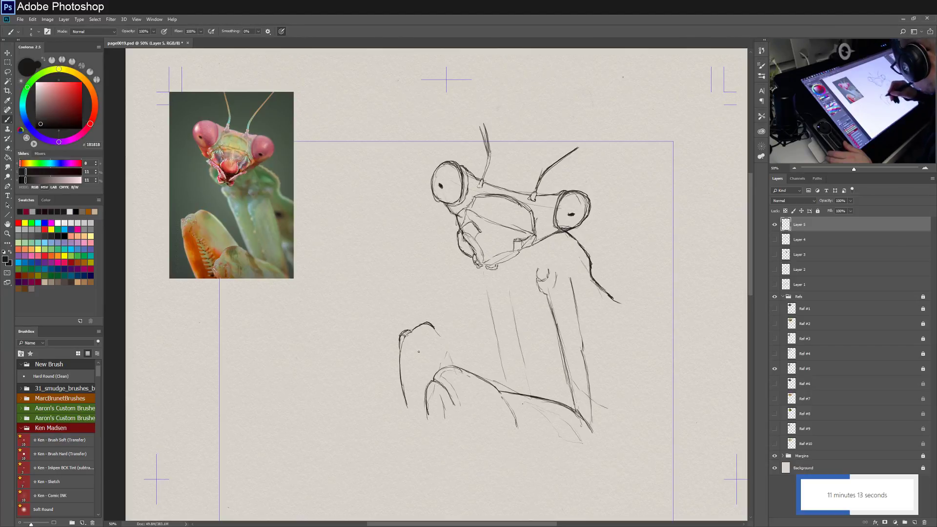
{"action": "left_click_drag", "start_coordinate": [418, 356], "coordinate": [427, 385]}
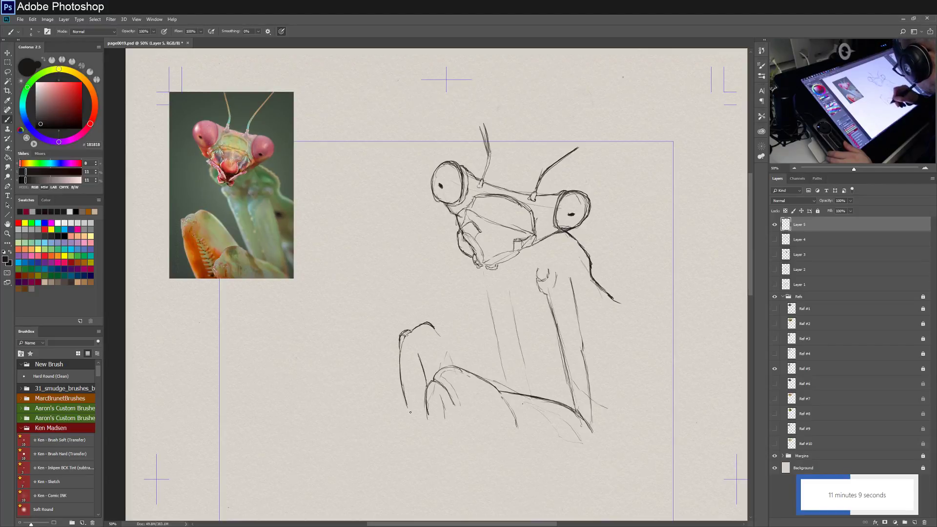
{"action": "left_click_drag", "start_coordinate": [410, 412], "coordinate": [405, 401]}
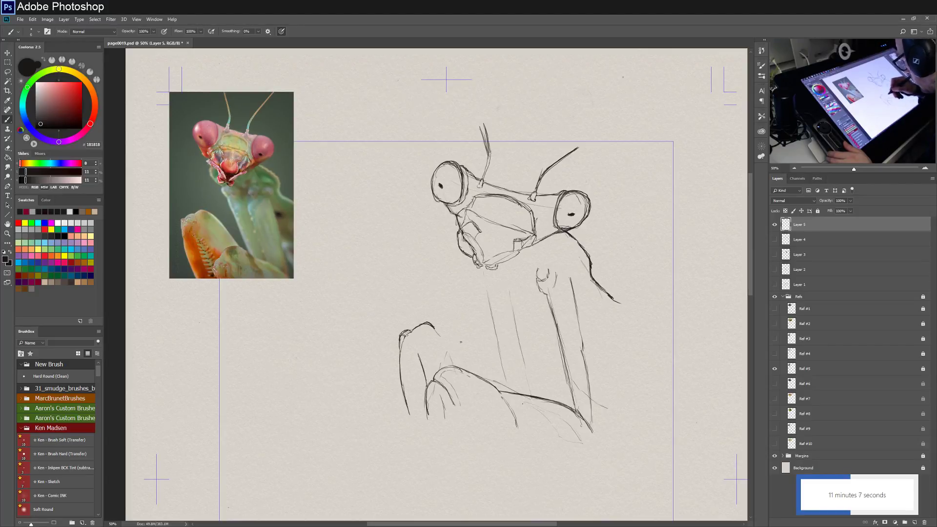
{"action": "left_click_drag", "start_coordinate": [433, 327], "coordinate": [453, 358]}
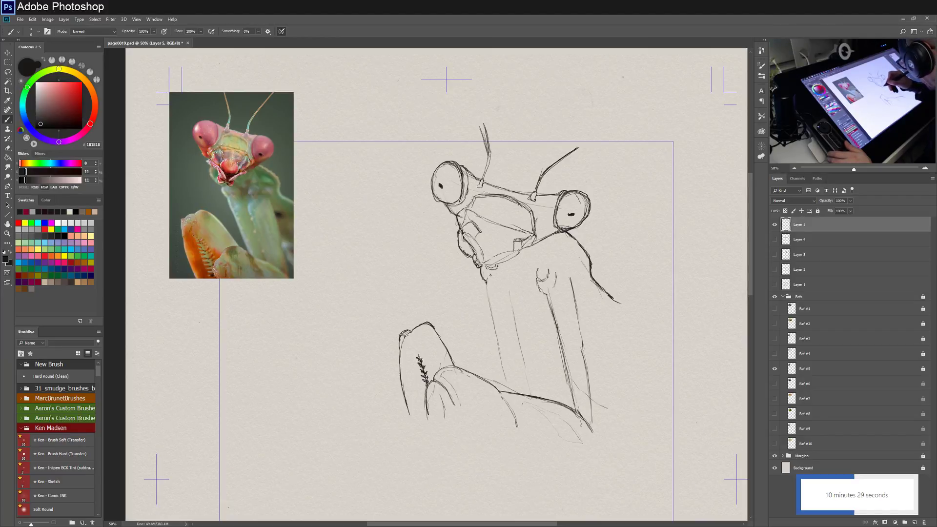
Draw the thorax's near edge as a dark, reinforced line from beneath the mouth down to the foreleg's upper contour.
{"action": "left_click_drag", "start_coordinate": [486, 281], "coordinate": [498, 341]}
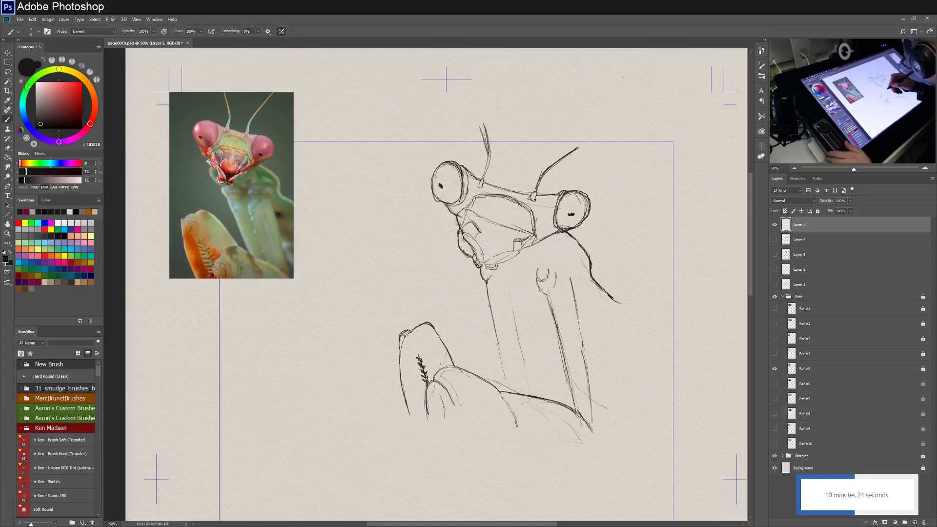
{"action": "left_click_drag", "start_coordinate": [487, 305], "coordinate": [509, 391]}
{"action": "left_click_drag", "start_coordinate": [500, 357], "coordinate": [509, 391]}
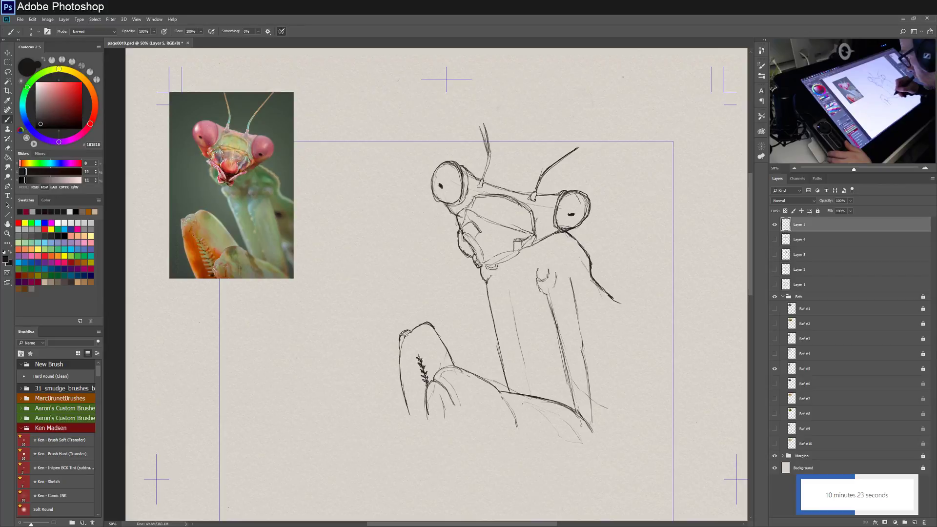
{"action": "left_click_drag", "start_coordinate": [501, 345], "coordinate": [510, 385]}
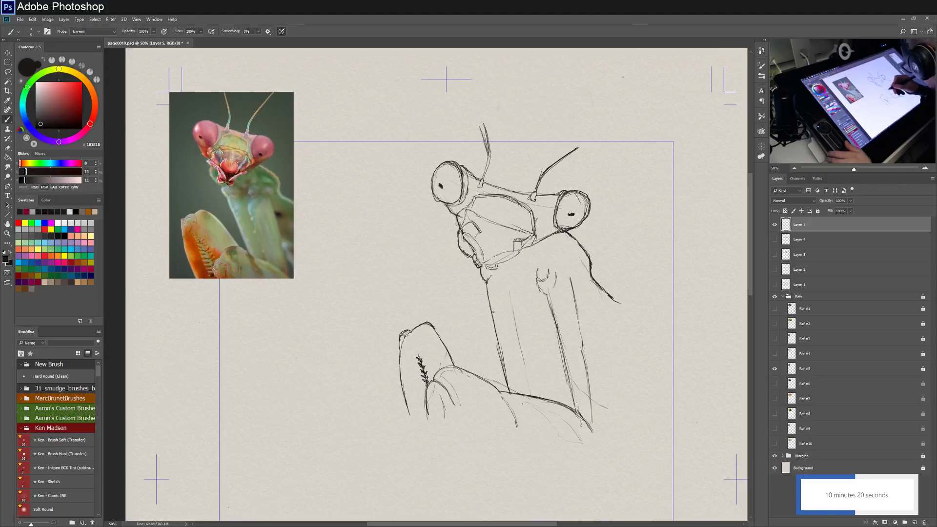
{"action": "left_click_drag", "start_coordinate": [495, 332], "coordinate": [507, 376]}
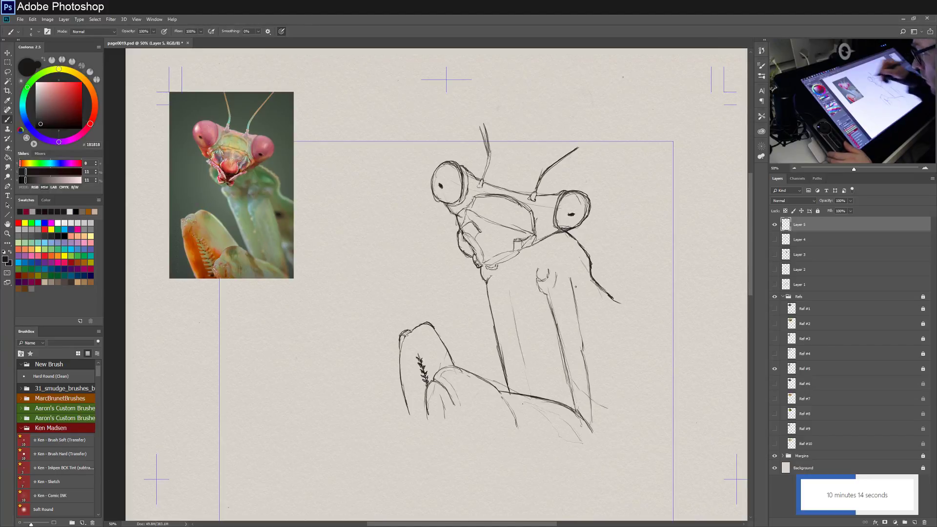
Lasso the cupped joint with its ridge line and move the selection inward, closer to the thorax's near edge.
{"action": "key", "text": "l"}
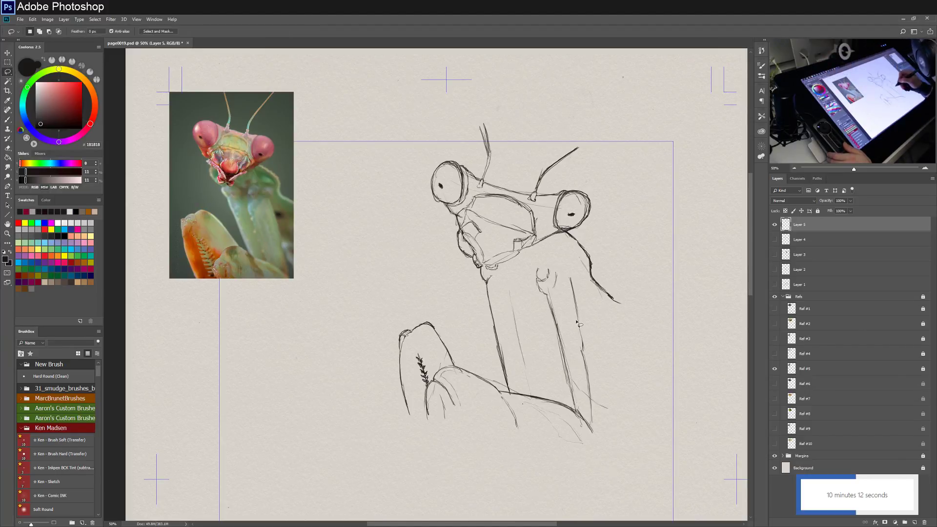
{"action": "mouse_move", "coordinate": [565, 400]}
{"action": "left_mouse_down"}
{"action": "mouse_move", "coordinate": [563, 273]}
{"action": "mouse_move", "coordinate": [548, 256]}
{"action": "mouse_move", "coordinate": [529, 279]}
{"action": "mouse_move", "coordinate": [575, 408]}
{"action": "left_mouse_up"}
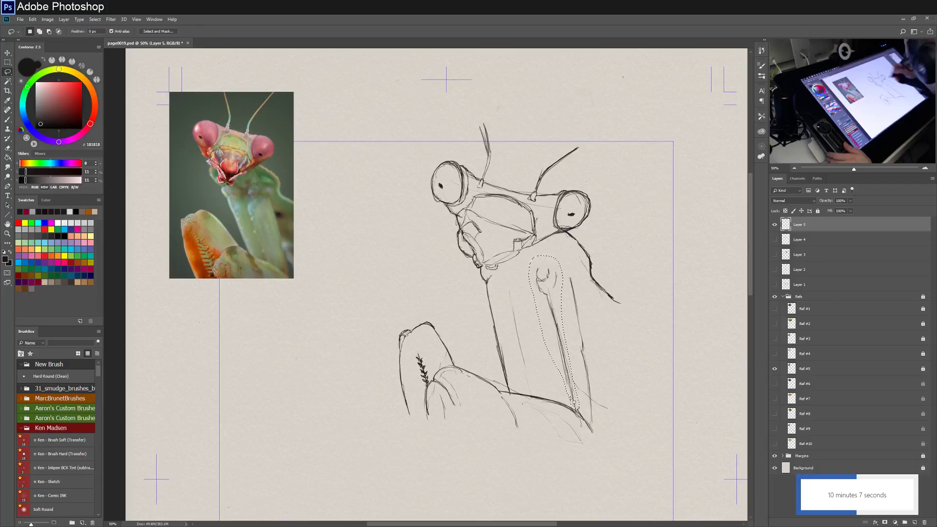
{"action": "left_click", "coordinate": [8, 54]}
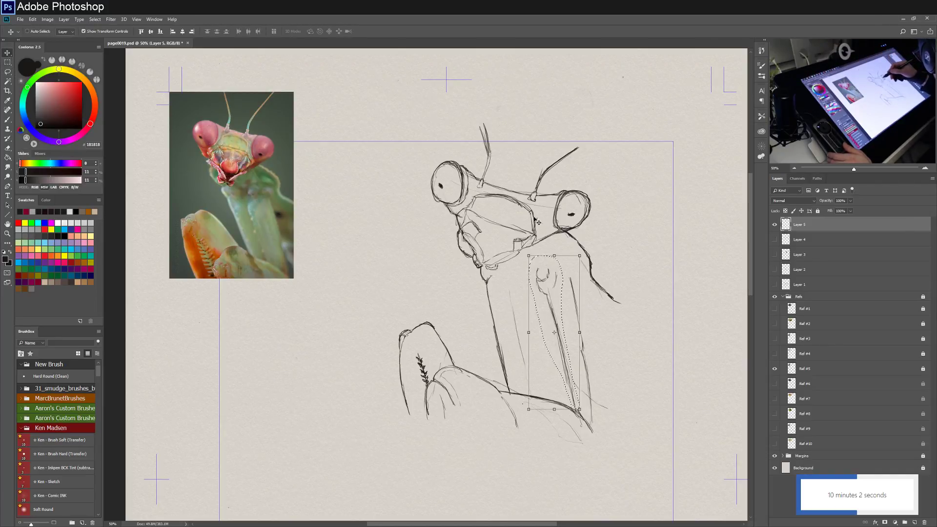
{"action": "left_click_drag", "start_coordinate": [568, 329], "coordinate": [562, 324]}
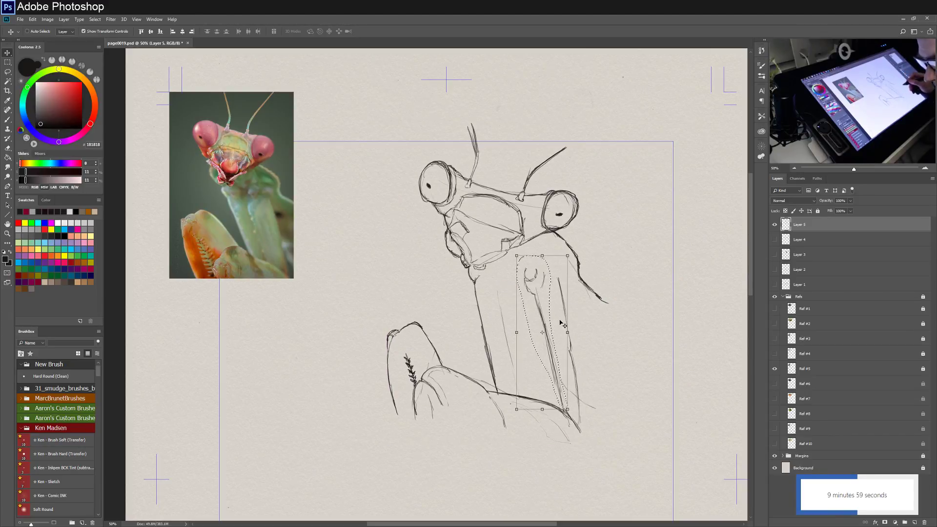
{"action": "key", "text": "ctrl+z"}
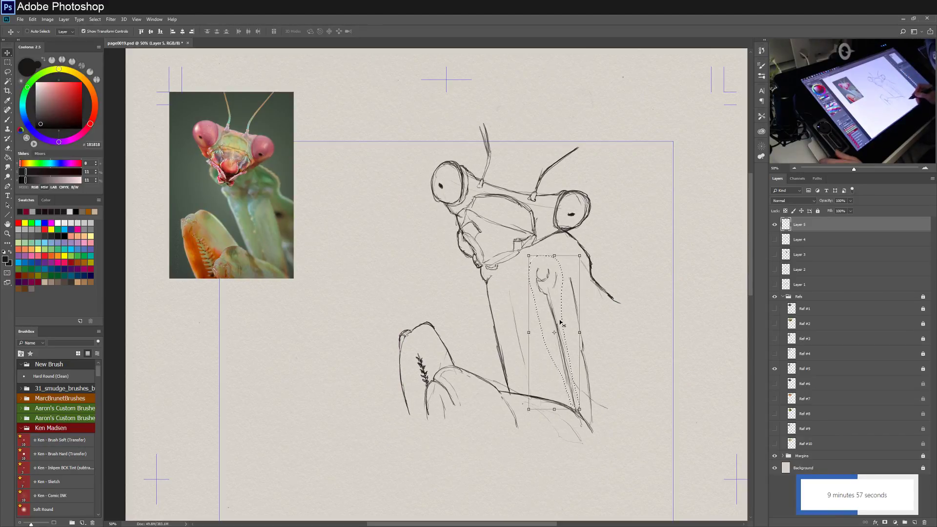
{"action": "left_click_drag", "start_coordinate": [561, 322], "coordinate": [555, 346]}
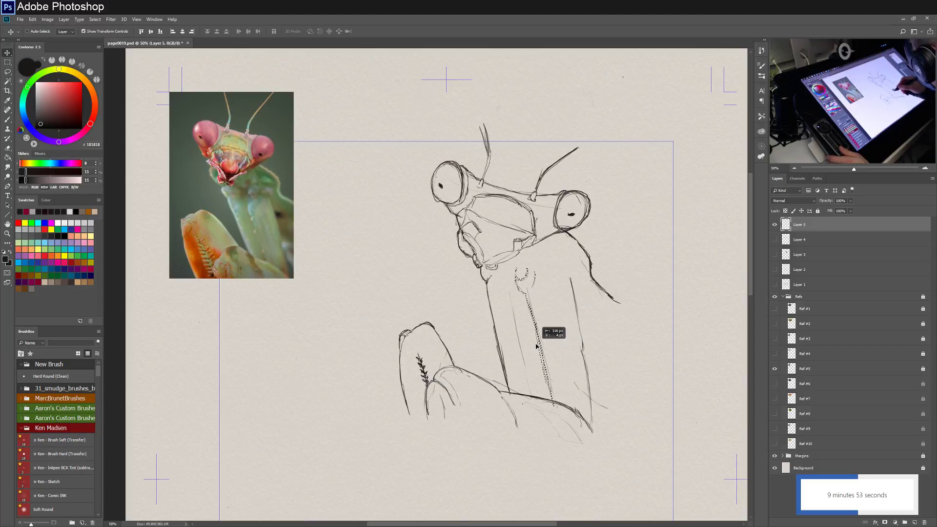
{"action": "left_click_drag", "start_coordinate": [534, 342], "coordinate": [535, 342]}
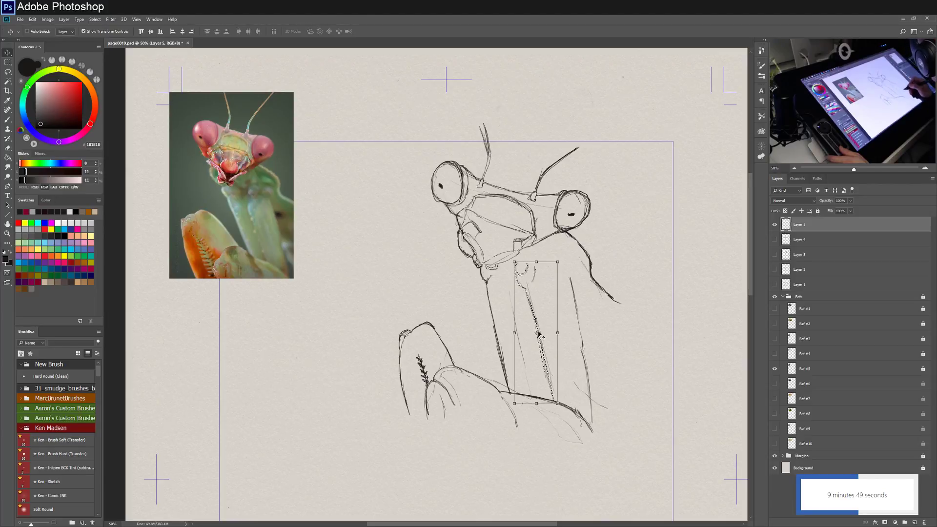
{"action": "key", "text": "b"}
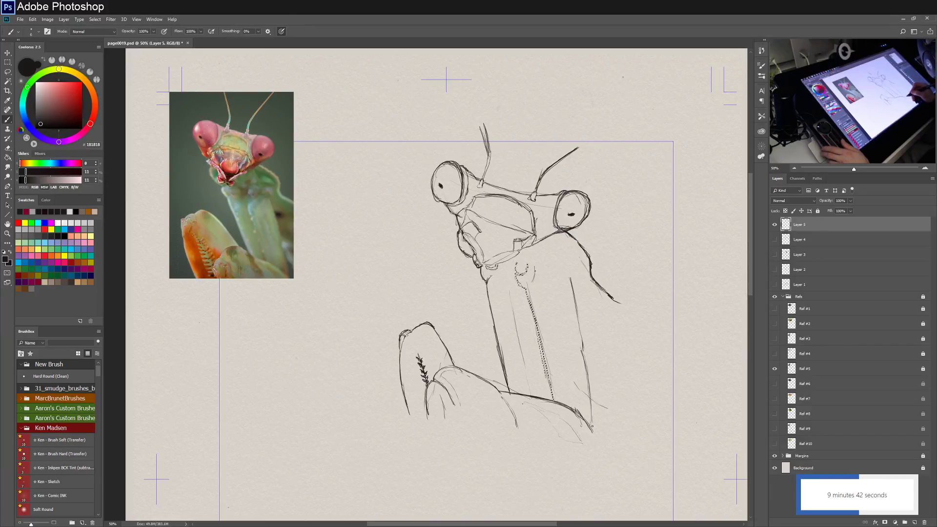
Lasso the thorax's far edge line and move it inward and slightly down, so it meets the foreleg's upper contour.
{"action": "key", "text": "l"}
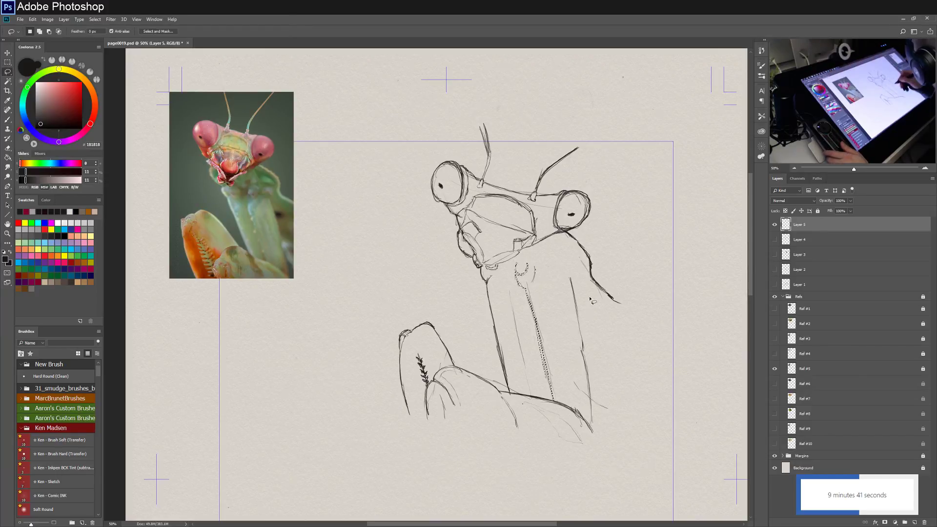
{"action": "key", "text": "ctrl+d"}
{"action": "mouse_move", "coordinate": [577, 277]}
{"action": "left_mouse_down"}
{"action": "mouse_move", "coordinate": [591, 425]}
{"action": "mouse_move", "coordinate": [599, 424]}
{"action": "mouse_move", "coordinate": [589, 309]}
{"action": "mouse_move", "coordinate": [567, 272]}
{"action": "left_mouse_up"}
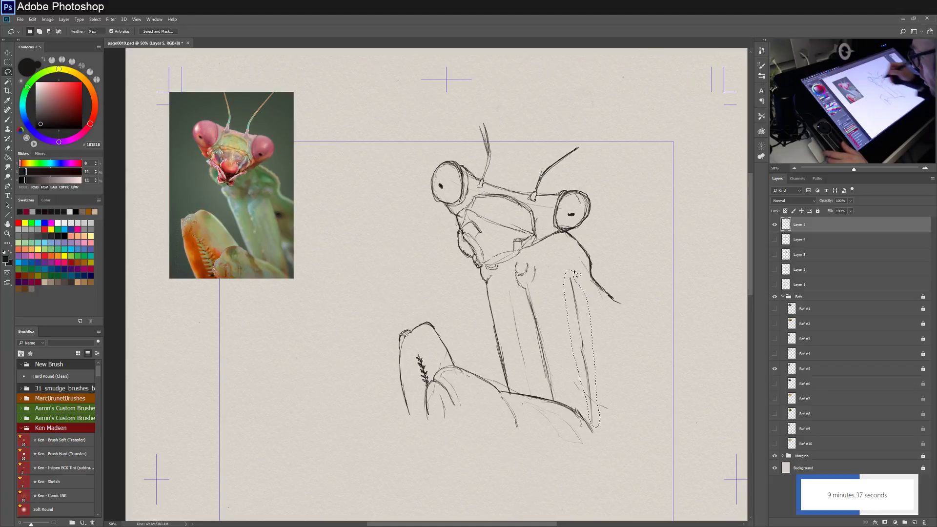
{"action": "left_click", "coordinate": [6, 53]}
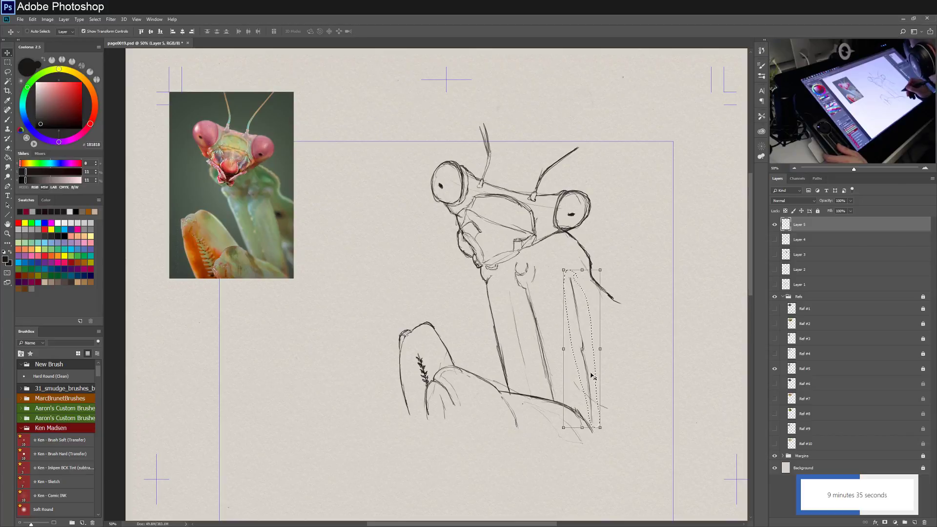
{"action": "left_click_drag", "start_coordinate": [596, 370], "coordinate": [582, 373]}
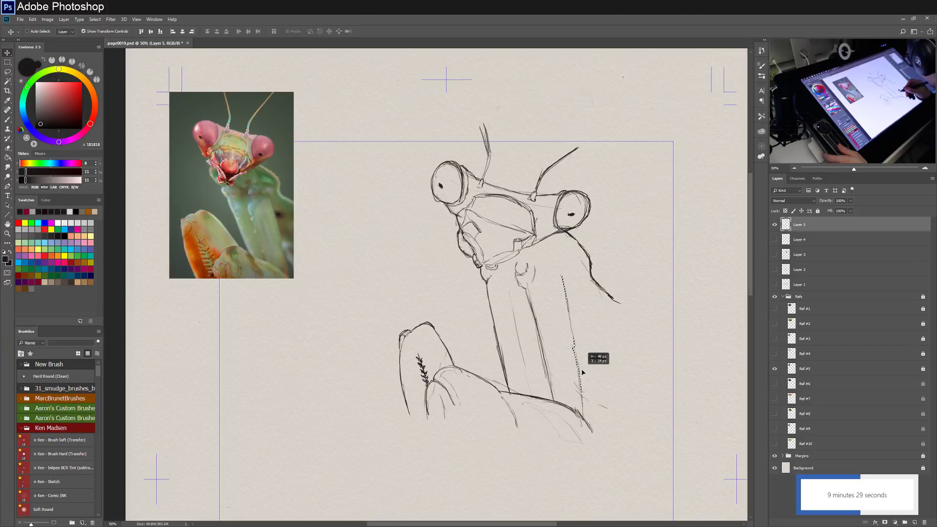
{"action": "left_click_drag", "start_coordinate": [582, 373], "coordinate": [582, 385]}
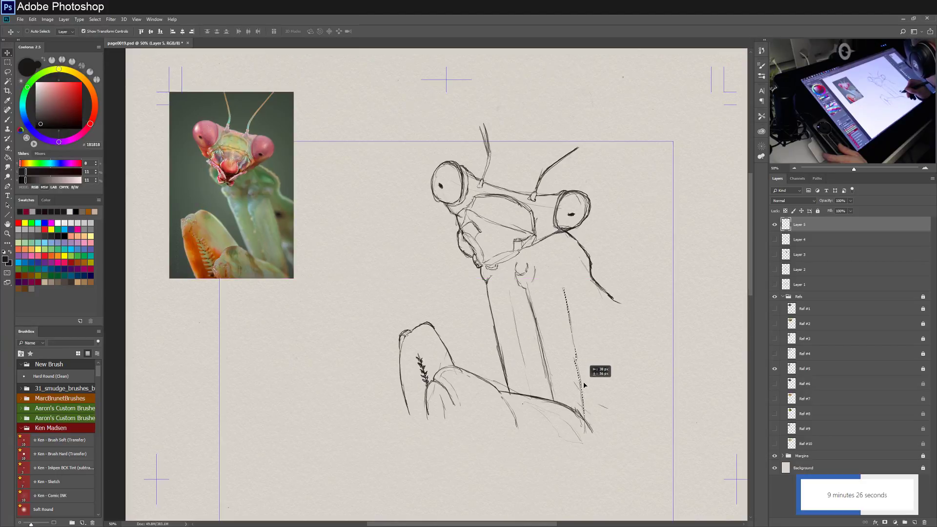
{"action": "key", "text": "ctrl+t"}
Lasso the cupped joint with its ridge line, move the selection slightly down toward the thorax's far edge, and deselect it.
{"action": "left_click", "coordinate": [8, 72]}
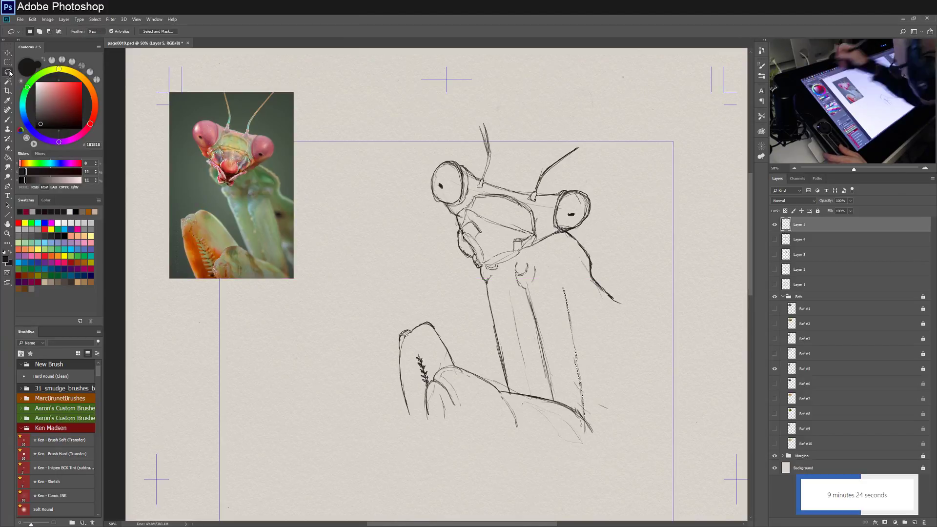
{"action": "mouse_move", "coordinate": [555, 400]}
{"action": "left_mouse_down"}
{"action": "mouse_move", "coordinate": [552, 307]}
{"action": "mouse_move", "coordinate": [539, 268]}
{"action": "mouse_move", "coordinate": [525, 258]}
{"action": "mouse_move", "coordinate": [508, 266]}
{"action": "mouse_move", "coordinate": [555, 400]}
{"action": "left_mouse_up"}
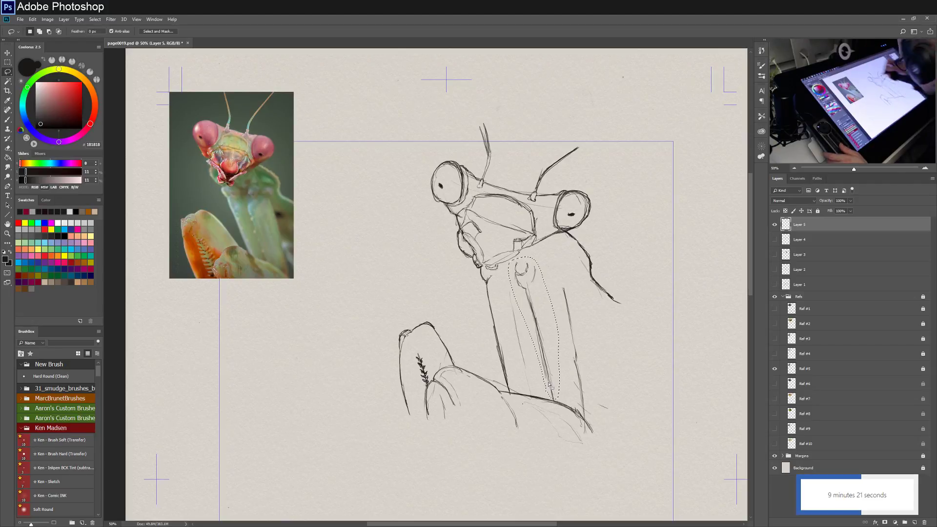
{"action": "left_click", "coordinate": [8, 55]}
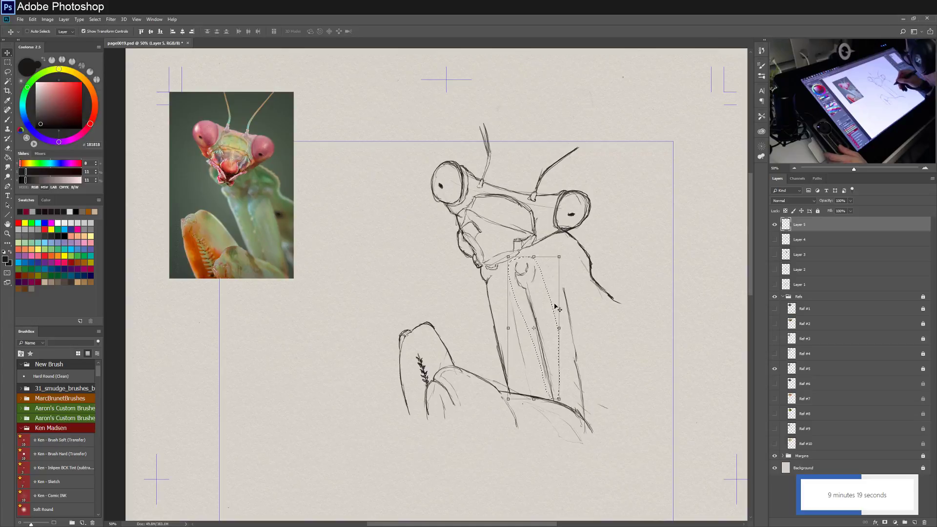
{"action": "left_click_drag", "start_coordinate": [539, 302], "coordinate": [546, 317]}
{"action": "key", "text": "ctrl+d"}
Draw a rounded collar plate at the near top of the thorax, connect it to the cupped joint, and restate the ridge line downward.
{"action": "key", "text": "b"}
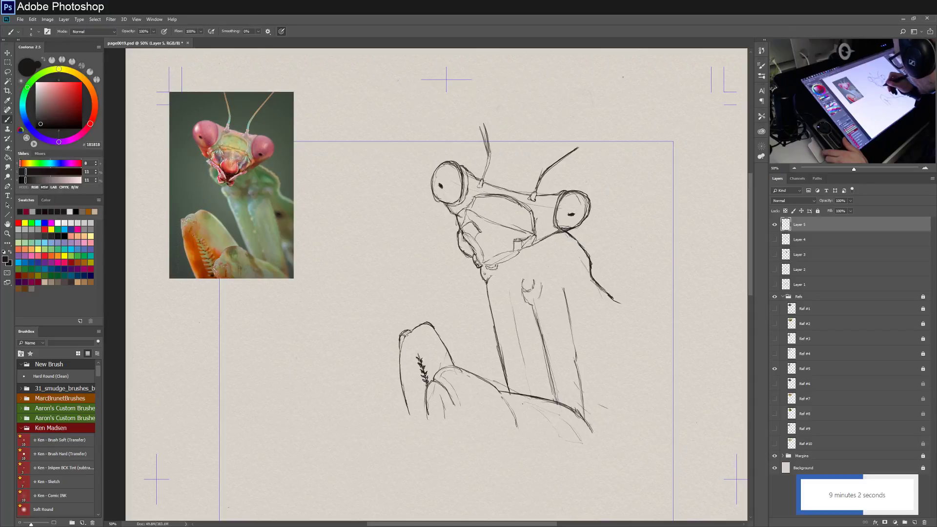
{"action": "left_click_drag", "start_coordinate": [484, 277], "coordinate": [486, 281]}
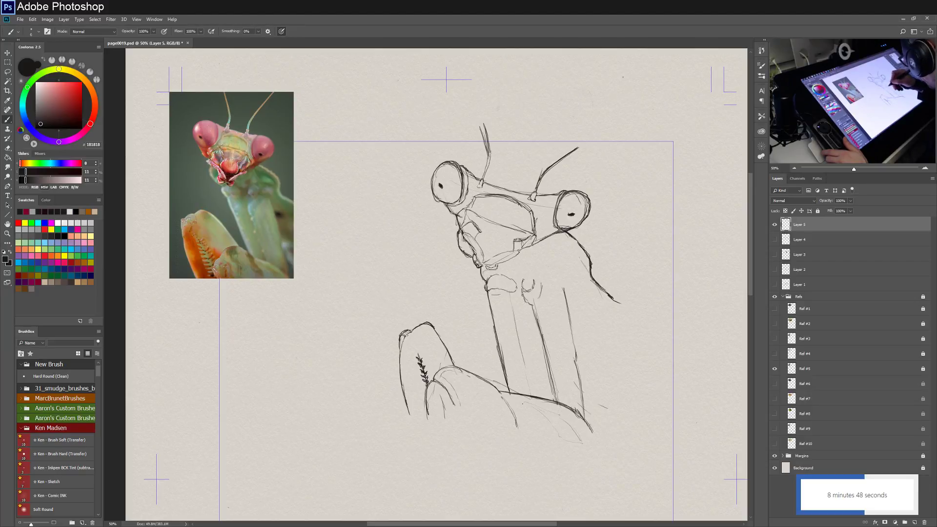
{"action": "left_click_drag", "start_coordinate": [519, 288], "coordinate": [522, 300]}
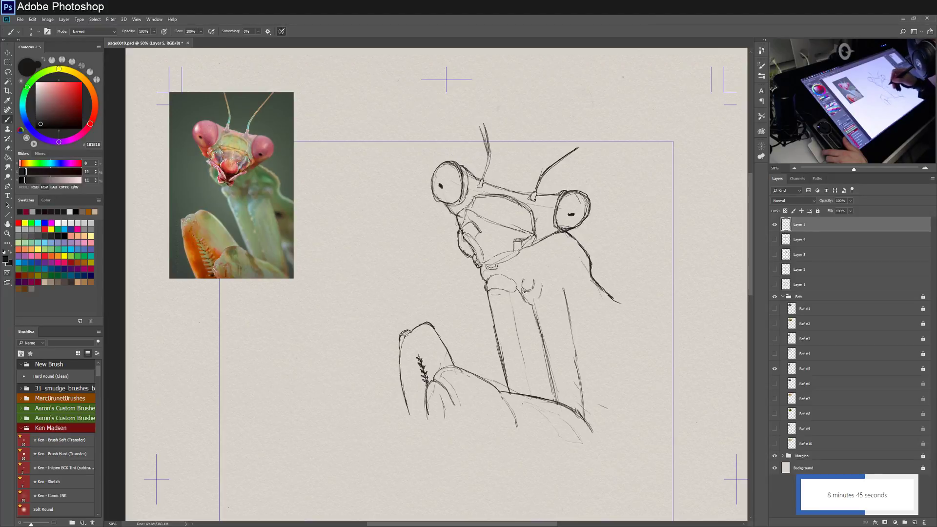
{"action": "left_click_drag", "start_coordinate": [522, 297], "coordinate": [552, 399]}
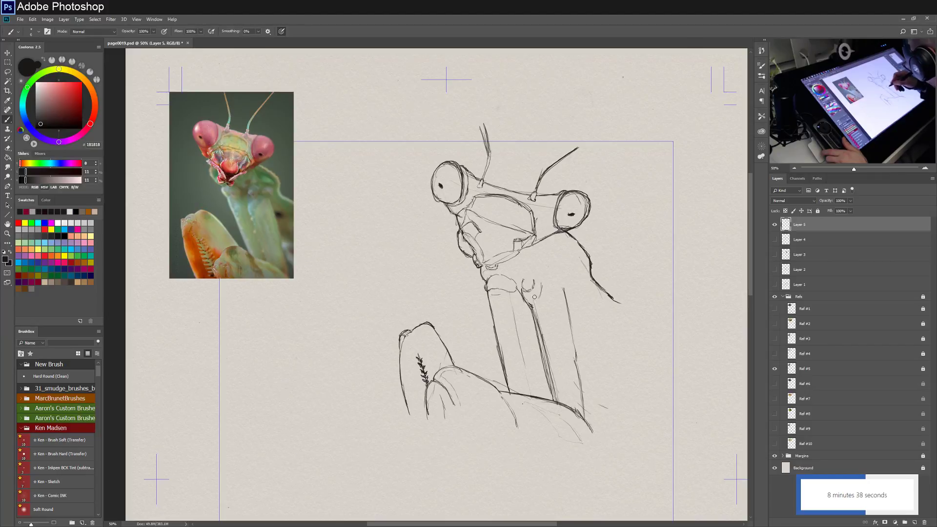
Remove the doubled line along the thorax's central ridge and close the cupped joint into a small oval.
{"action": "key", "text": "ctrl+z"}
{"action": "key", "text": "ctrl+z"}
{"action": "key", "text": "ctrl+z"}
{"action": "key", "text": "ctrl+z"}
{"action": "key", "text": "ctrl+z"}
{"action": "key", "text": "ctrl+z"}
{"action": "key", "text": "ctrl+z"}
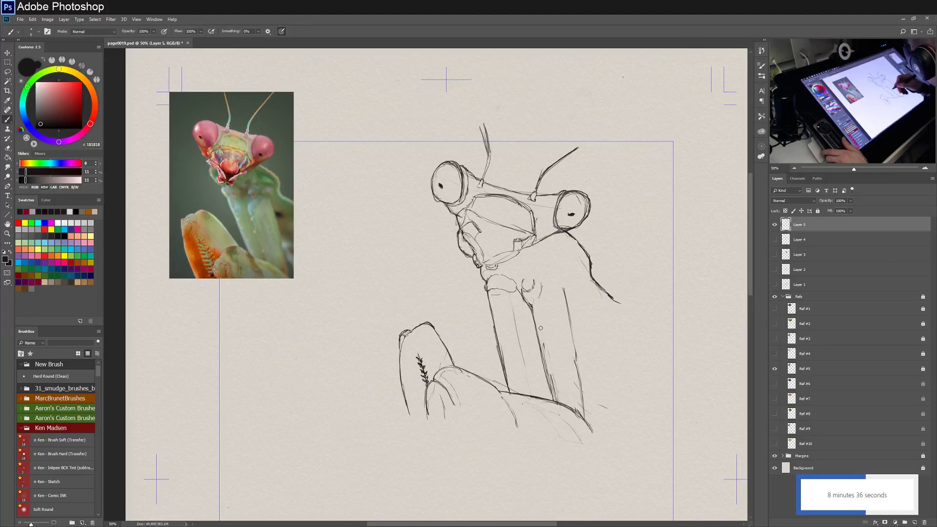
{"action": "key", "text": "ctrl+z"}
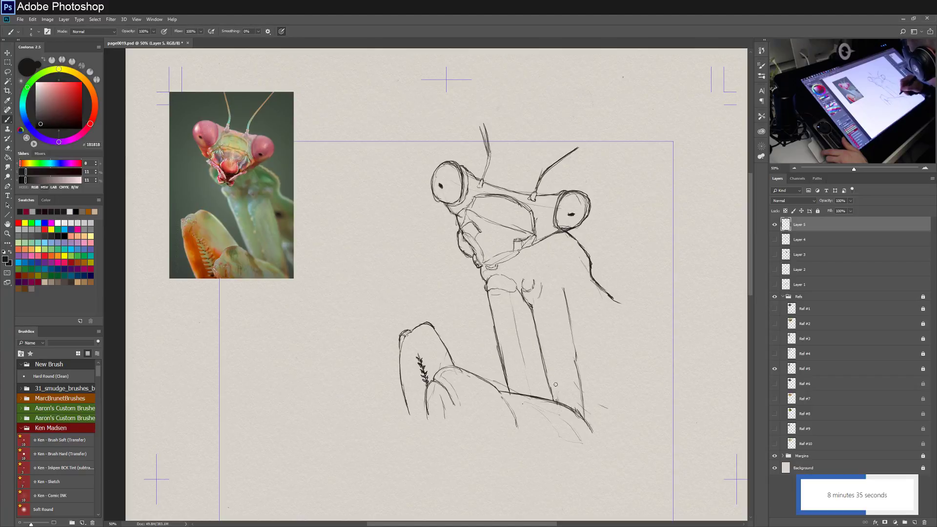
{"action": "key", "text": "ctrl+z"}
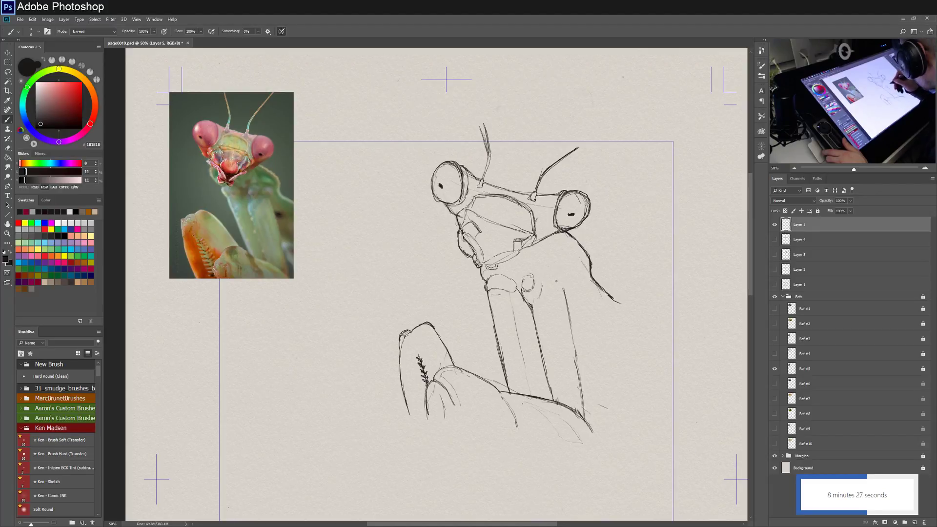
Draw an oval plate atop the thorax's far side, a curved neck line below the far eye, and the back's lower edge.
{"action": "mouse_move", "coordinate": [551, 288]}
{"action": "left_mouse_down"}
{"action": "mouse_move", "coordinate": [572, 285]}
{"action": "mouse_move", "coordinate": [566, 276]}
{"action": "mouse_move", "coordinate": [551, 283]}
{"action": "mouse_move", "coordinate": [566, 286]}
{"action": "mouse_move", "coordinate": [572, 276]}
{"action": "left_mouse_up"}
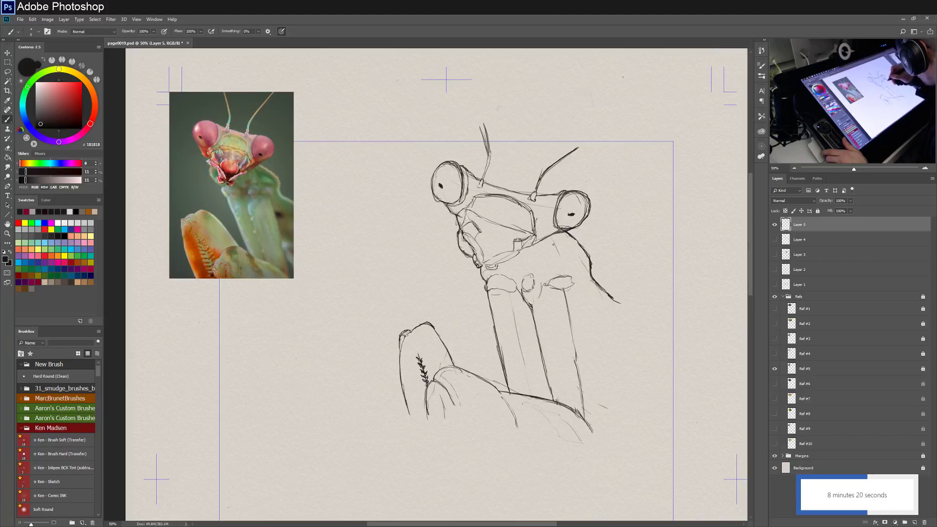
{"action": "left_click_drag", "start_coordinate": [552, 241], "coordinate": [566, 265]}
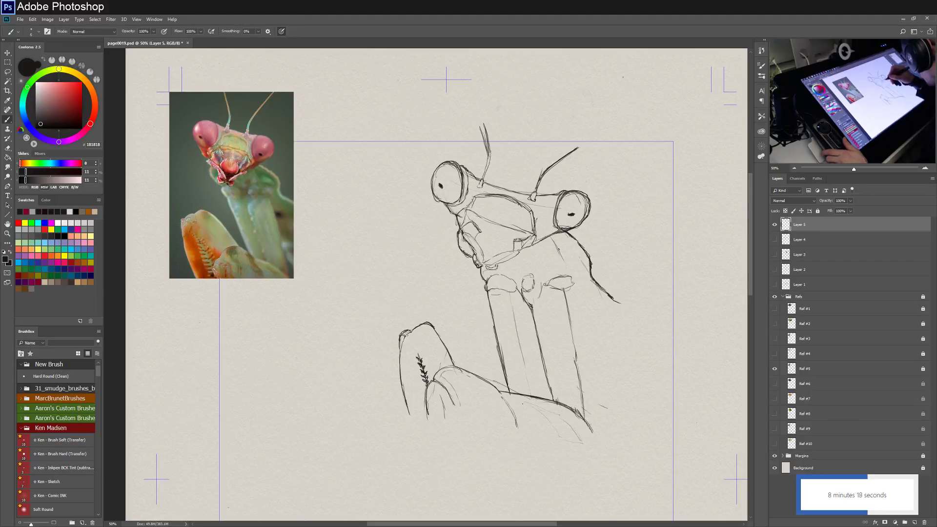
{"action": "mouse_move", "coordinate": [549, 235]}
{"action": "left_mouse_down"}
{"action": "mouse_move", "coordinate": [561, 259]}
{"action": "mouse_move", "coordinate": [556, 247]}
{"action": "left_mouse_up"}
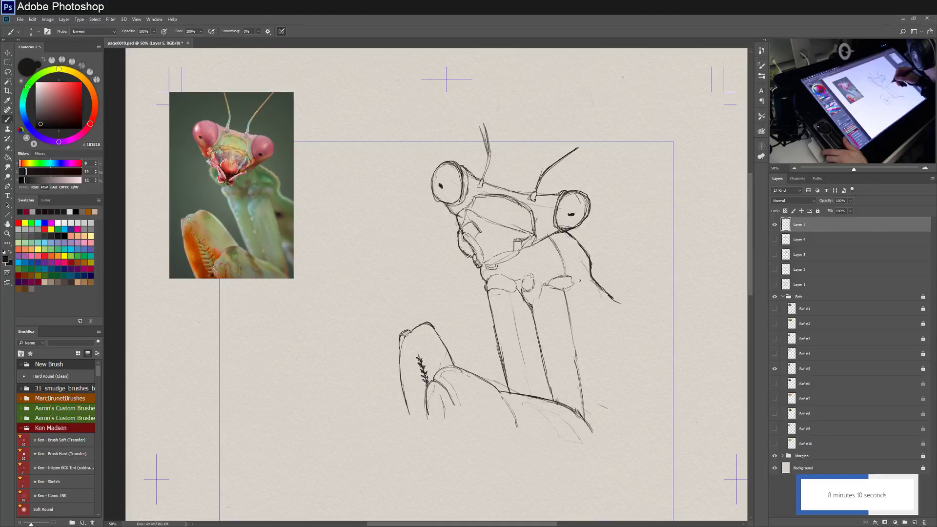
{"action": "mouse_move", "coordinate": [578, 285]}
{"action": "left_mouse_down"}
{"action": "mouse_move", "coordinate": [616, 333]}
{"action": "mouse_move", "coordinate": [577, 283]}
{"action": "left_mouse_up"}
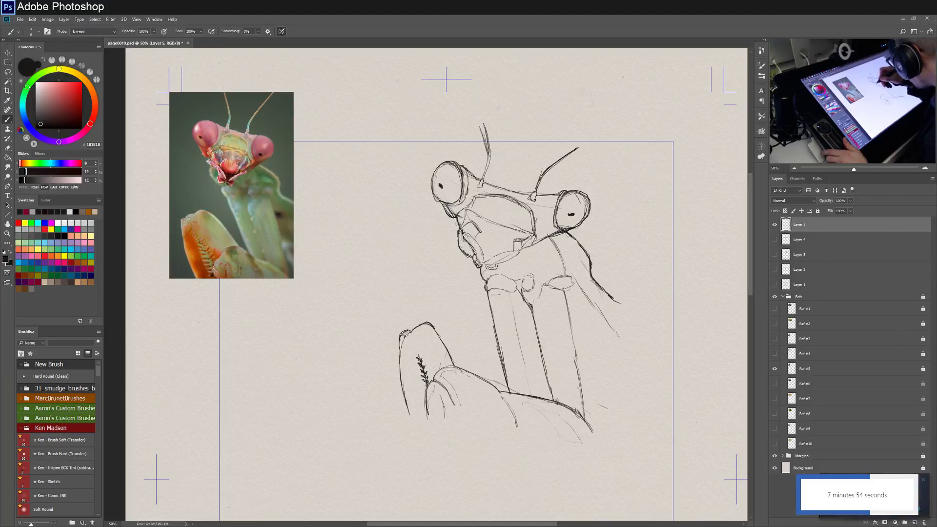
Hatch the shadow beside the mouth and fill the back shape behind the neck with diagonal hatching down to its end.
{"action": "mouse_move", "coordinate": [459, 234]}
{"action": "left_mouse_down"}
{"action": "mouse_move", "coordinate": [470, 255]}
{"action": "mouse_move", "coordinate": [473, 245]}
{"action": "left_mouse_up"}
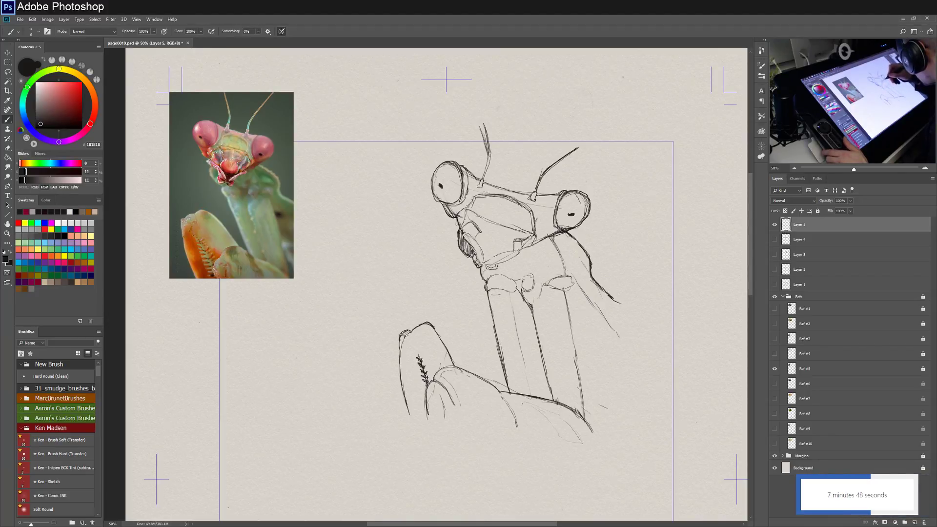
{"action": "left_click_drag", "start_coordinate": [553, 234], "coordinate": [591, 294]}
{"action": "left_click_drag", "start_coordinate": [587, 282], "coordinate": [597, 301]}
{"action": "mouse_move", "coordinate": [592, 291]}
{"action": "left_mouse_down"}
{"action": "mouse_move", "coordinate": [599, 309]}
{"action": "mouse_move", "coordinate": [608, 304]}
{"action": "mouse_move", "coordinate": [622, 324]}
{"action": "left_mouse_up"}
{"action": "left_click_drag", "start_coordinate": [609, 312], "coordinate": [625, 334]}
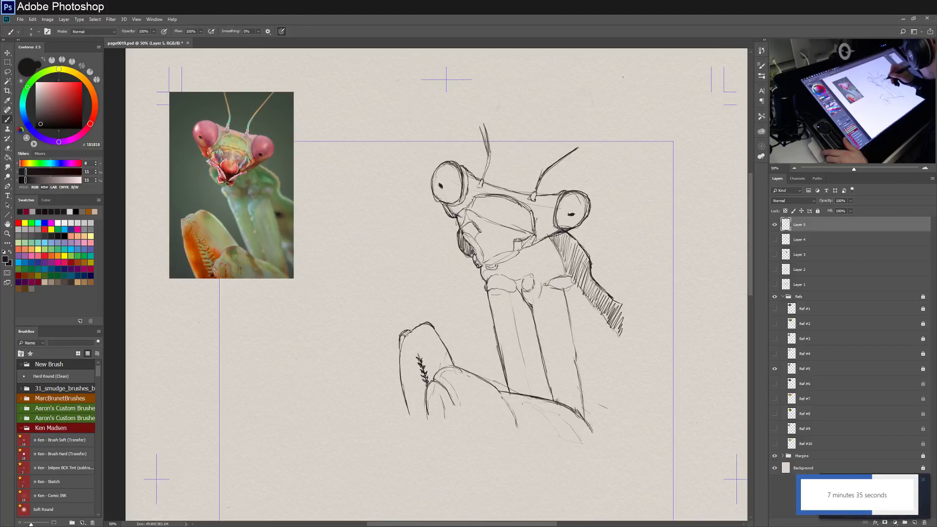
Layer more hatching on the upper part of the back shape and darken the shadow beside the mouth.
{"action": "left_click_drag", "start_coordinate": [556, 232], "coordinate": [570, 268]}
{"action": "left_click_drag", "start_coordinate": [567, 241], "coordinate": [575, 274]}
{"action": "mouse_move", "coordinate": [571, 244]}
{"action": "left_mouse_down"}
{"action": "mouse_move", "coordinate": [579, 280]}
{"action": "mouse_move", "coordinate": [559, 254]}
{"action": "mouse_move", "coordinate": [567, 278]}
{"action": "left_mouse_up"}
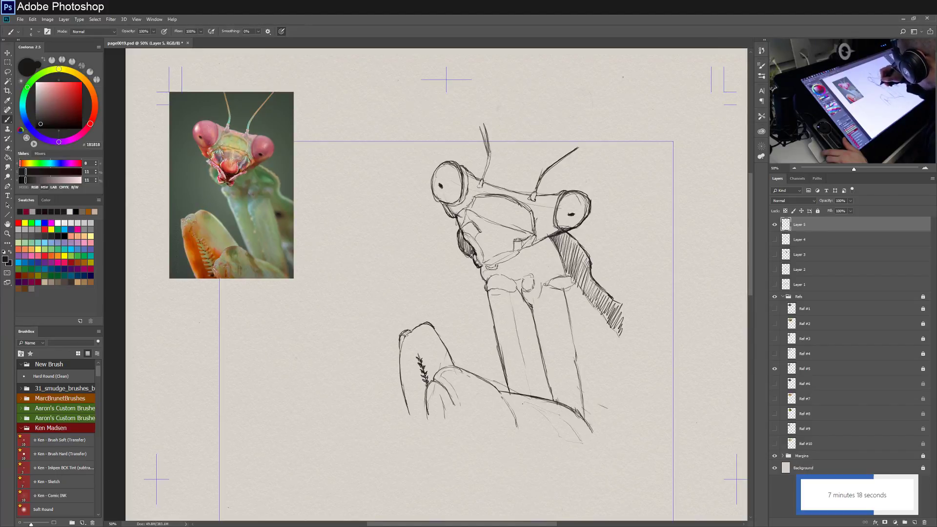
{"action": "mouse_move", "coordinate": [459, 230]}
{"action": "left_mouse_down"}
{"action": "mouse_move", "coordinate": [461, 249]}
{"action": "mouse_move", "coordinate": [476, 256]}
{"action": "left_mouse_up"}
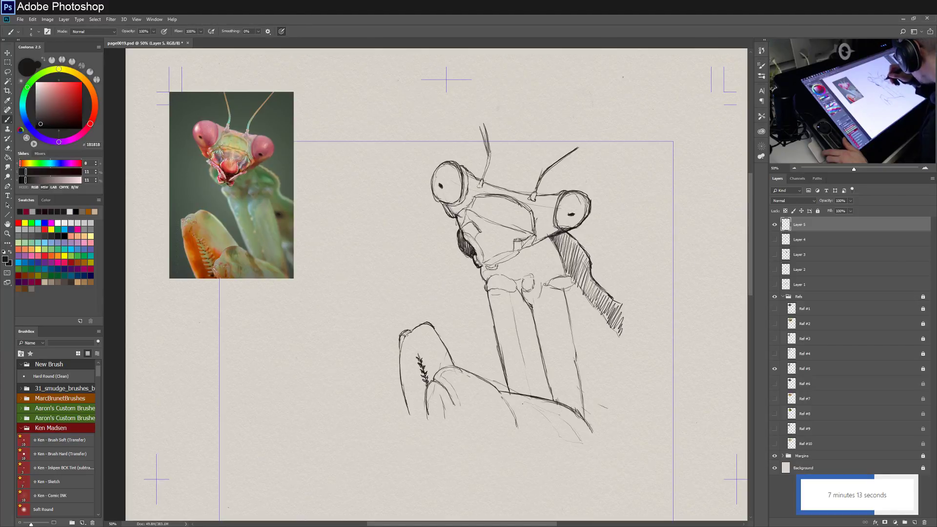
Deepen the back shape's hatching from beneath the far eye to its lower end, strengthening its inner edge.
{"action": "left_click_drag", "start_coordinate": [557, 233], "coordinate": [569, 266]}
{"action": "left_click_drag", "start_coordinate": [564, 238], "coordinate": [571, 269]}
{"action": "mouse_move", "coordinate": [566, 243]}
{"action": "left_mouse_down"}
{"action": "mouse_move", "coordinate": [571, 272]}
{"action": "mouse_move", "coordinate": [587, 288]}
{"action": "mouse_move", "coordinate": [575, 274]}
{"action": "mouse_move", "coordinate": [578, 284]}
{"action": "mouse_move", "coordinate": [614, 333]}
{"action": "left_mouse_up"}
{"action": "left_click_drag", "start_coordinate": [601, 316], "coordinate": [620, 339]}
{"action": "left_click_drag", "start_coordinate": [552, 241], "coordinate": [566, 274]}
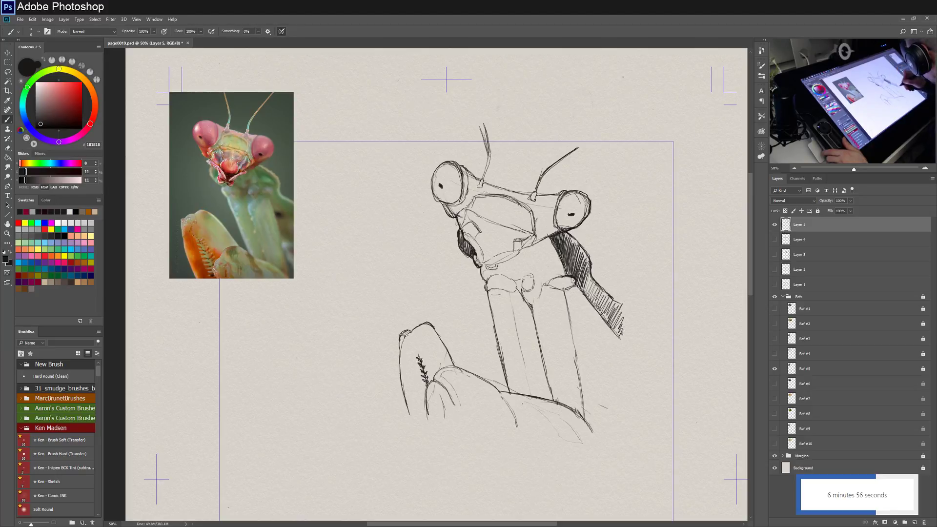
Cross-hatch the back shape's lower end and its upper outer side into a solid dark shadow.
{"action": "mouse_move", "coordinate": [614, 321]}
{"action": "left_mouse_down"}
{"action": "mouse_move", "coordinate": [623, 334]}
{"action": "mouse_move", "coordinate": [592, 290]}
{"action": "mouse_move", "coordinate": [614, 326]}
{"action": "left_mouse_up"}
{"action": "mouse_move", "coordinate": [585, 287]}
{"action": "left_mouse_down"}
{"action": "mouse_move", "coordinate": [610, 319]}
{"action": "mouse_move", "coordinate": [600, 294]}
{"action": "left_mouse_up"}
{"action": "left_click_drag", "start_coordinate": [602, 296], "coordinate": [620, 310]}
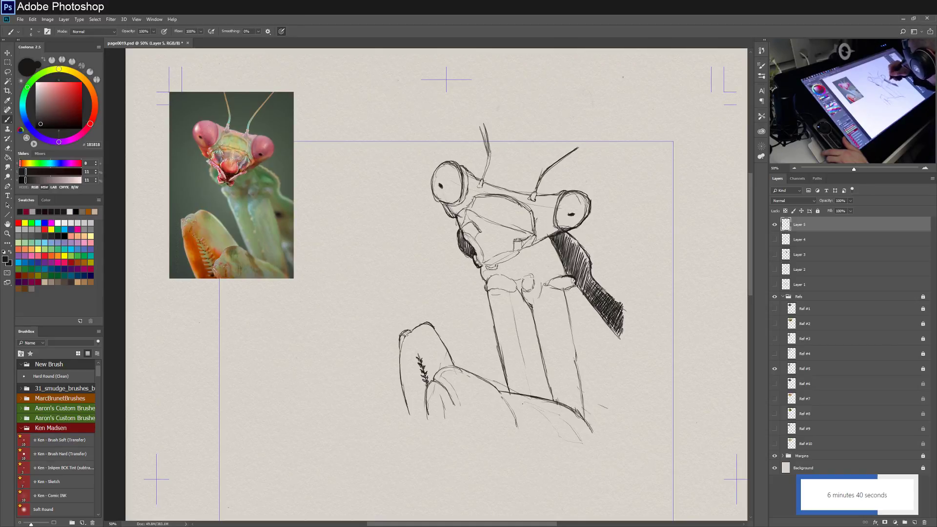
{"action": "left_click_drag", "start_coordinate": [568, 233], "coordinate": [579, 247]}
{"action": "left_click_drag", "start_coordinate": [571, 238], "coordinate": [586, 255]}
{"action": "mouse_move", "coordinate": [574, 242]}
{"action": "left_mouse_down"}
{"action": "mouse_move", "coordinate": [589, 261]}
{"action": "mouse_move", "coordinate": [590, 286]}
{"action": "mouse_move", "coordinate": [574, 277]}
{"action": "mouse_move", "coordinate": [587, 289]}
{"action": "left_mouse_up"}
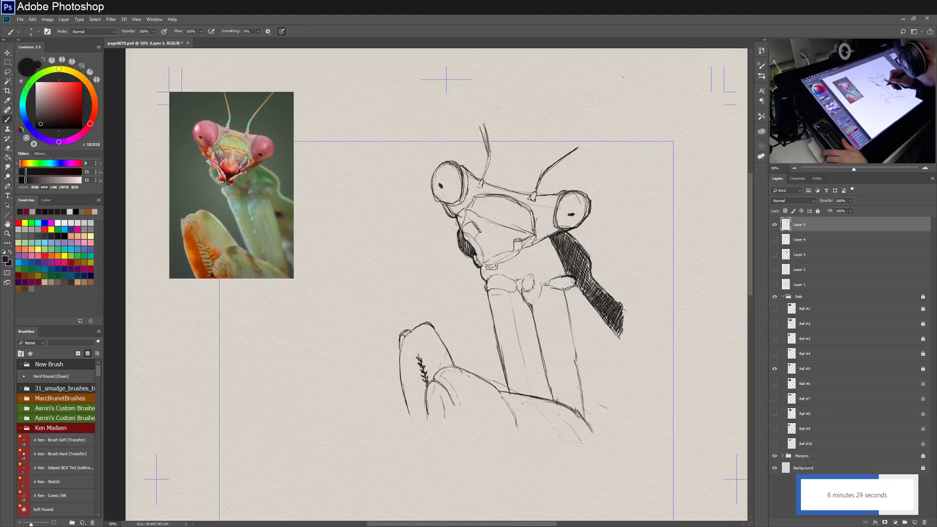
Refine the contours around the central joint and shade the neck below the far eye with light parallel hatching.
{"action": "left_click_drag", "start_coordinate": [517, 277], "coordinate": [523, 292]}
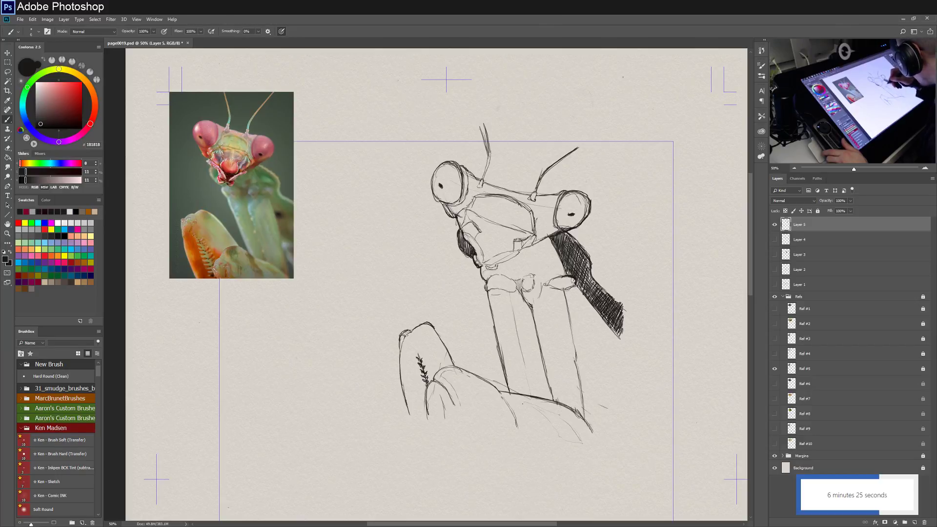
{"action": "mouse_move", "coordinate": [536, 273]}
{"action": "left_mouse_down"}
{"action": "mouse_move", "coordinate": [538, 258]}
{"action": "mouse_move", "coordinate": [541, 276]}
{"action": "left_mouse_up"}
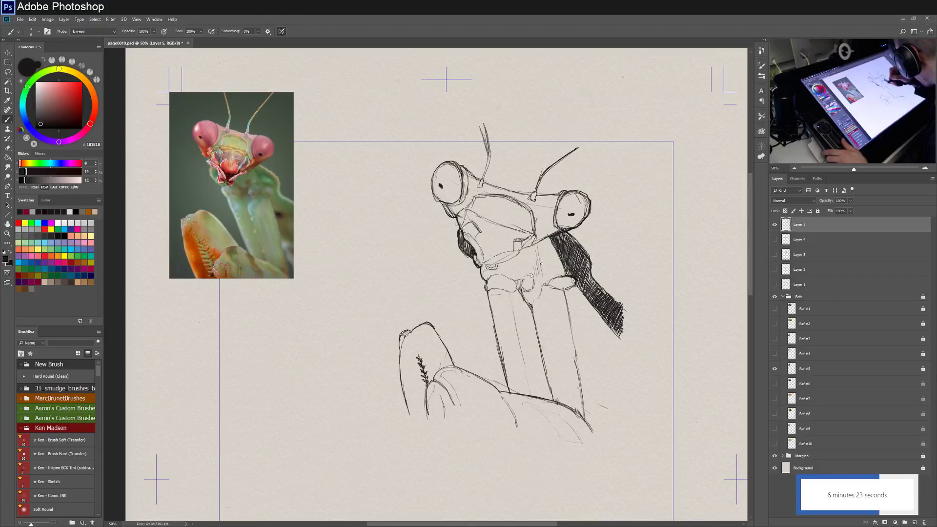
{"action": "mouse_move", "coordinate": [542, 244]}
{"action": "left_mouse_down"}
{"action": "mouse_move", "coordinate": [546, 278]}
{"action": "mouse_move", "coordinate": [559, 274]}
{"action": "left_mouse_up"}
{"action": "left_click_drag", "start_coordinate": [558, 254], "coordinate": [564, 275]}
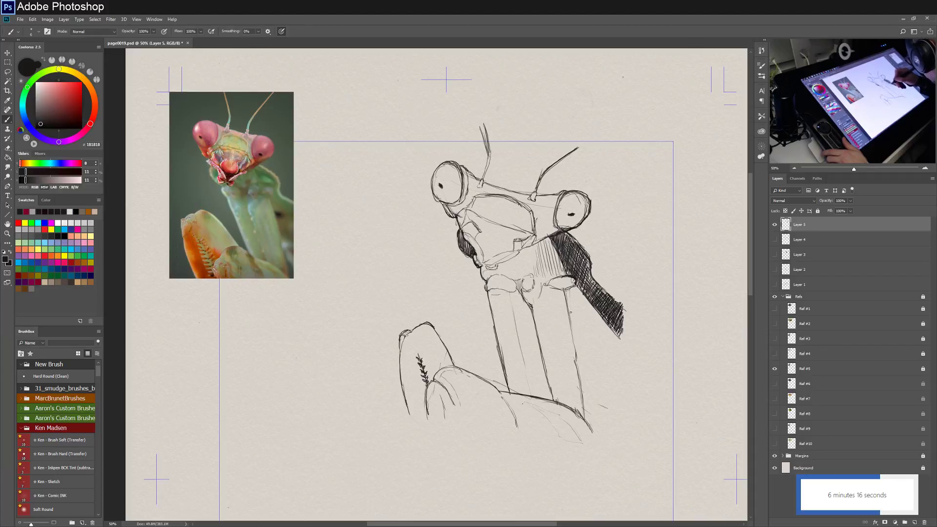
Hatch the area between the thorax's far edge and the dark back shape with long, near-vertical parallel lines.
{"action": "left_click_drag", "start_coordinate": [571, 286], "coordinate": [578, 340]}
{"action": "left_click_drag", "start_coordinate": [580, 300], "coordinate": [589, 397]}
{"action": "left_click_drag", "start_coordinate": [590, 319], "coordinate": [594, 354]}
{"action": "left_click_drag", "start_coordinate": [587, 353], "coordinate": [591, 406]}
{"action": "mouse_move", "coordinate": [595, 328]}
{"action": "left_mouse_down"}
{"action": "mouse_move", "coordinate": [599, 407]}
{"action": "mouse_move", "coordinate": [604, 423]}
{"action": "mouse_move", "coordinate": [616, 418]}
{"action": "left_mouse_up"}
{"action": "left_click_drag", "start_coordinate": [598, 328], "coordinate": [609, 407]}
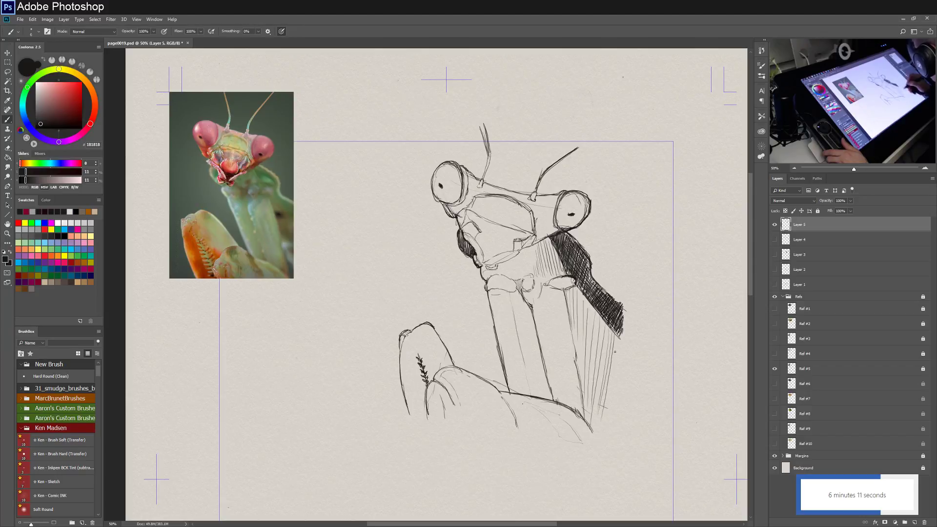
{"action": "left_click_drag", "start_coordinate": [576, 300], "coordinate": [583, 360]}
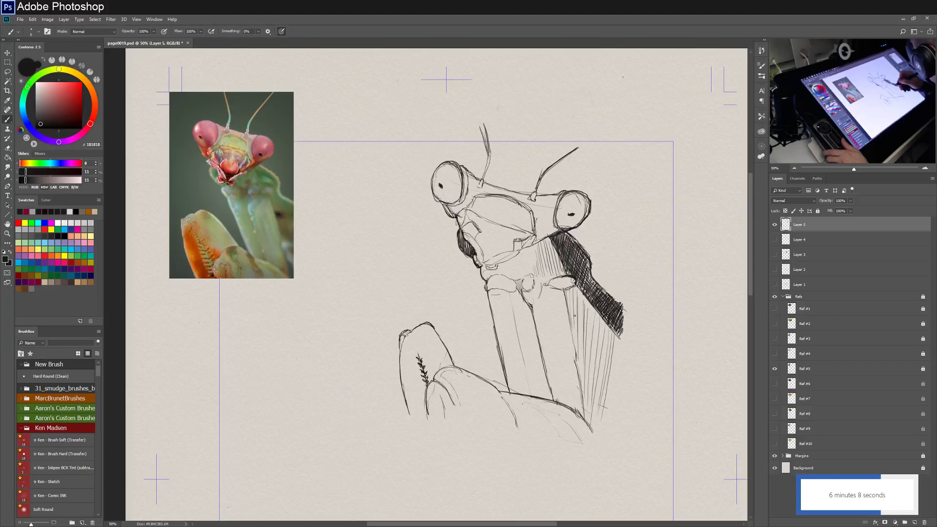
Darken the thorax's far edge with dense strokes down to the pointed corner, and add short shading strokes above the central joint.
{"action": "left_click_drag", "start_coordinate": [562, 288], "coordinate": [587, 415]}
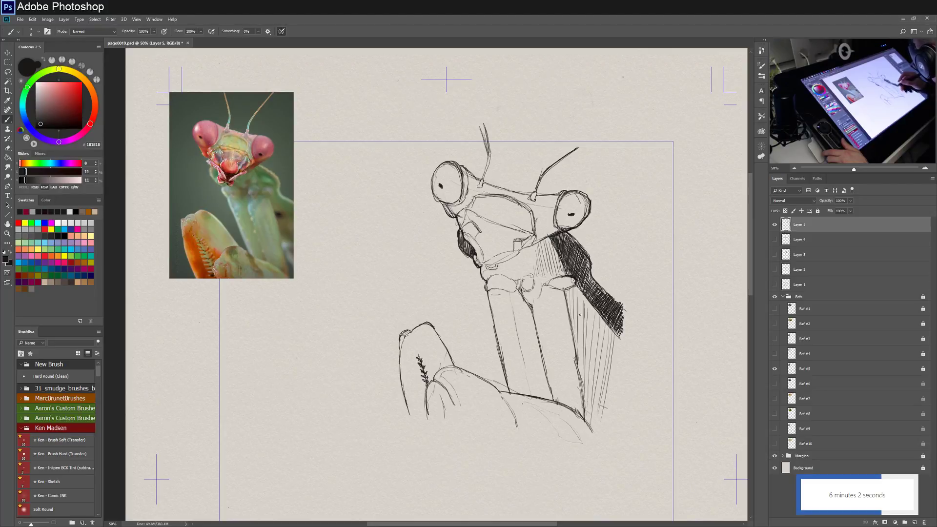
{"action": "left_click_drag", "start_coordinate": [577, 354], "coordinate": [595, 433]}
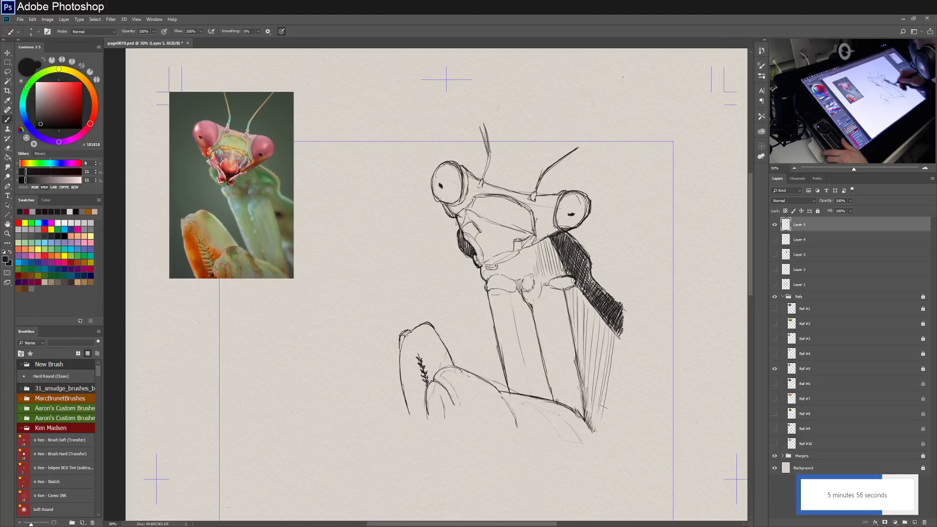
{"action": "left_click_drag", "start_coordinate": [567, 293], "coordinate": [581, 363]}
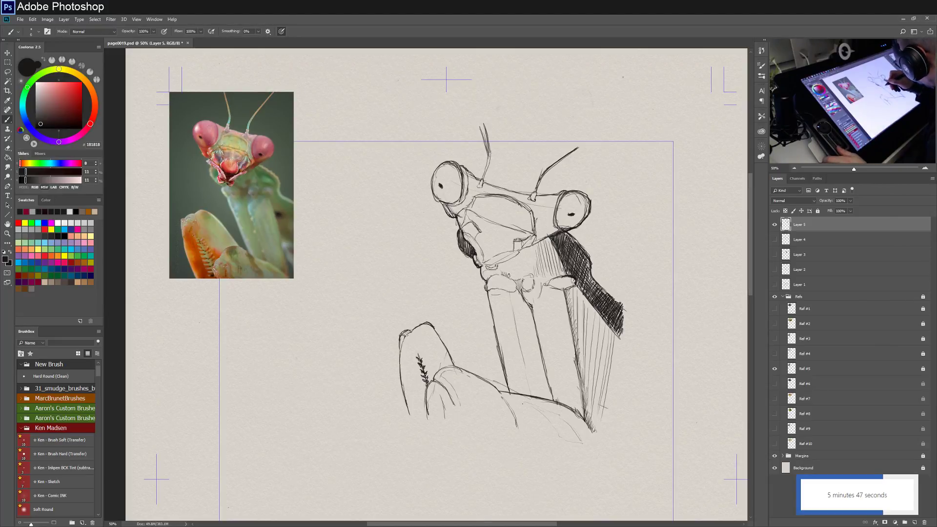
{"action": "left_click_drag", "start_coordinate": [514, 280], "coordinate": [535, 266]}
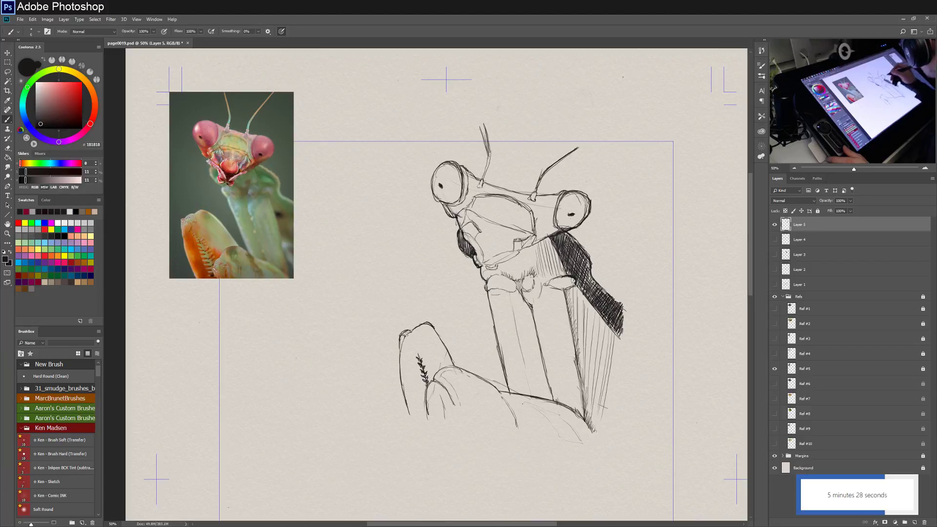
Reinforce the contours around the mantis's near eye and along the head edge beneath the far eye.
{"action": "left_click_drag", "start_coordinate": [562, 230], "coordinate": [574, 224]}
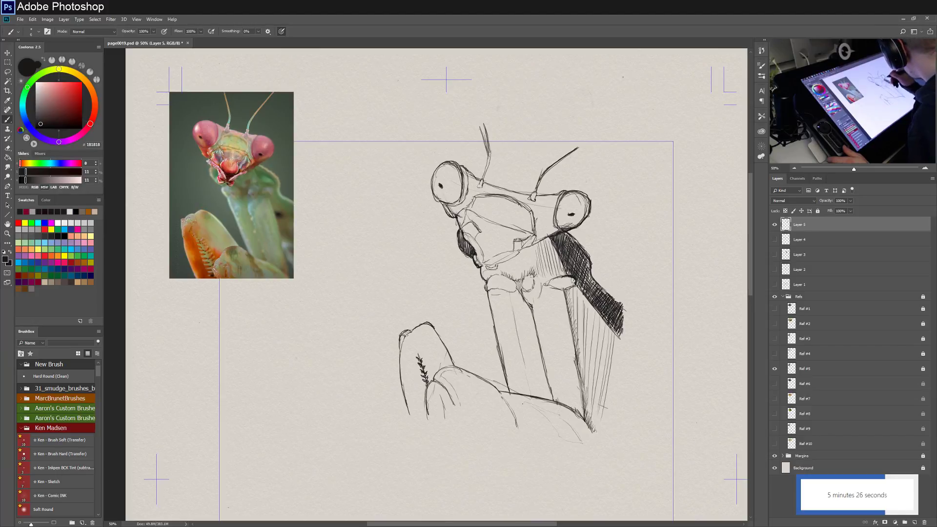
{"action": "left_click_drag", "start_coordinate": [432, 187], "coordinate": [442, 201]}
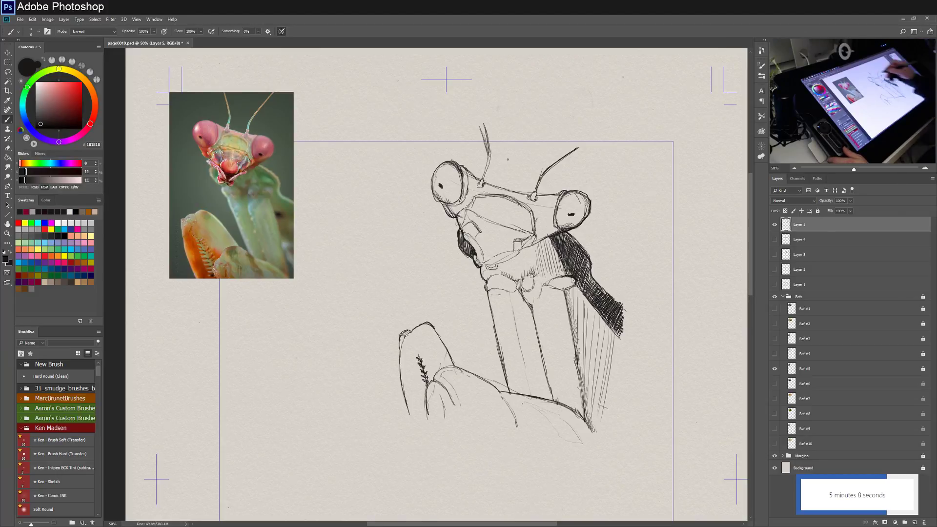
{"action": "left_click_drag", "start_coordinate": [471, 172], "coordinate": [471, 189]}
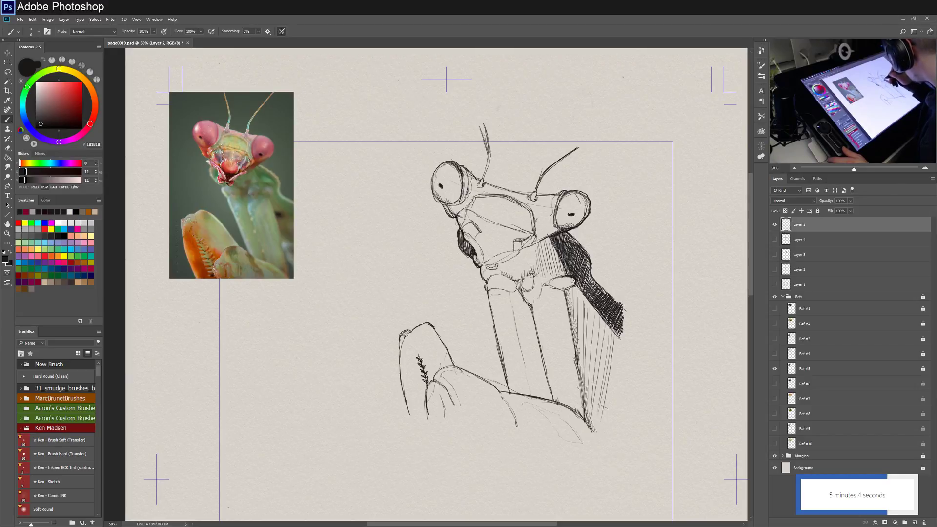
{"action": "left_click_drag", "start_coordinate": [550, 228], "coordinate": [560, 223]}
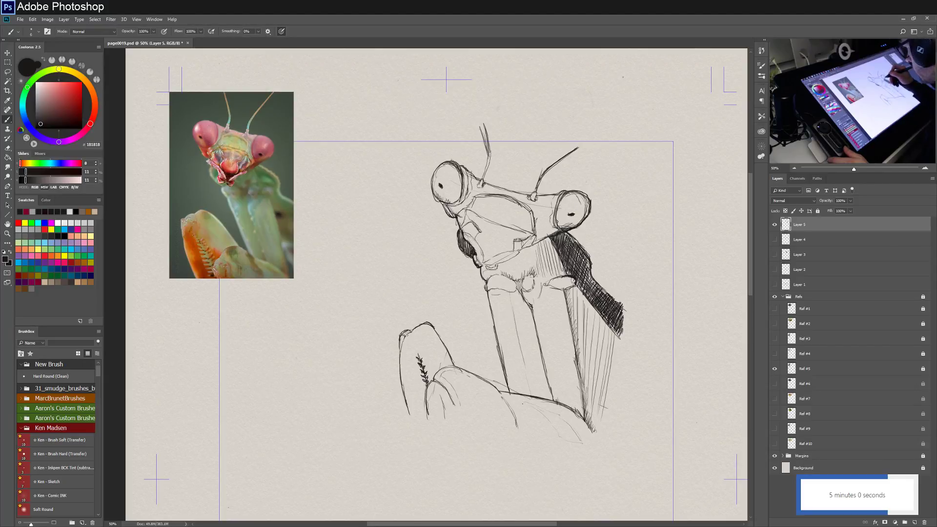
{"action": "left_click_drag", "start_coordinate": [538, 239], "coordinate": [556, 227]}
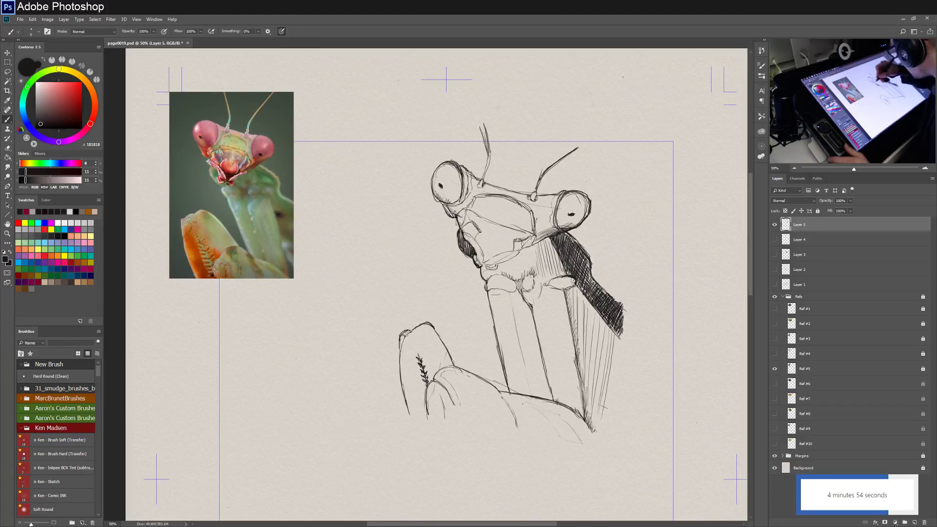
Strengthen the contours of the mantis's jaw and mouthparts with darker strokes, and save the drawing.
{"action": "left_click_drag", "start_coordinate": [459, 226], "coordinate": [465, 217]}
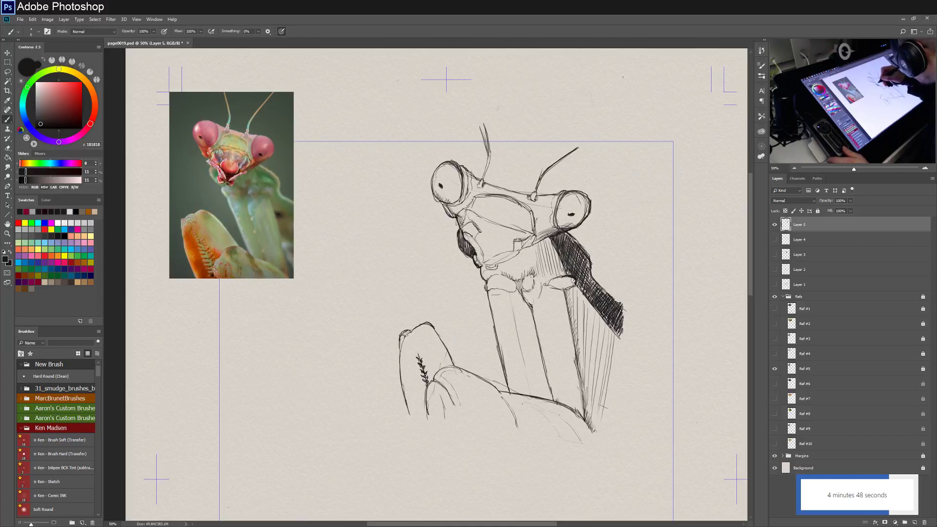
{"action": "mouse_move", "coordinate": [477, 244]}
{"action": "left_mouse_down"}
{"action": "mouse_move", "coordinate": [481, 256]}
{"action": "mouse_move", "coordinate": [513, 257]}
{"action": "left_mouse_up"}
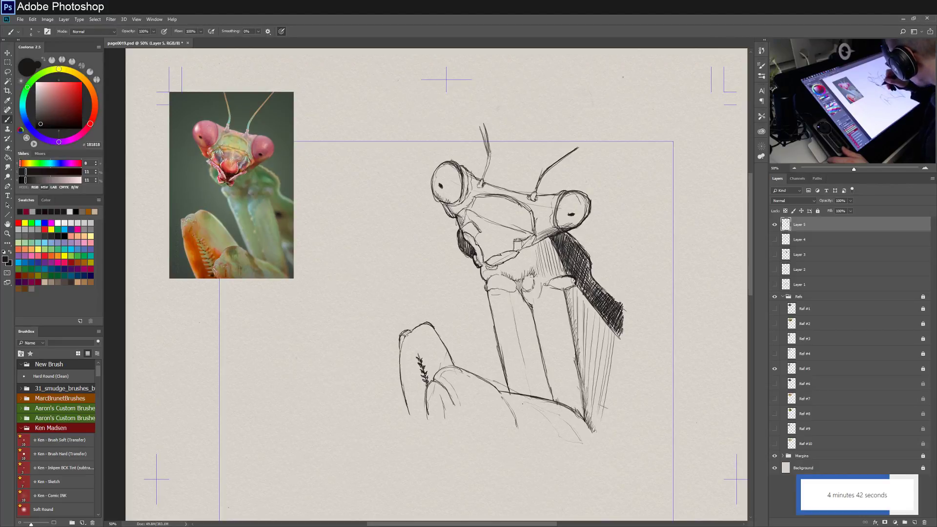
{"action": "left_click_drag", "start_coordinate": [467, 239], "coordinate": [477, 253]}
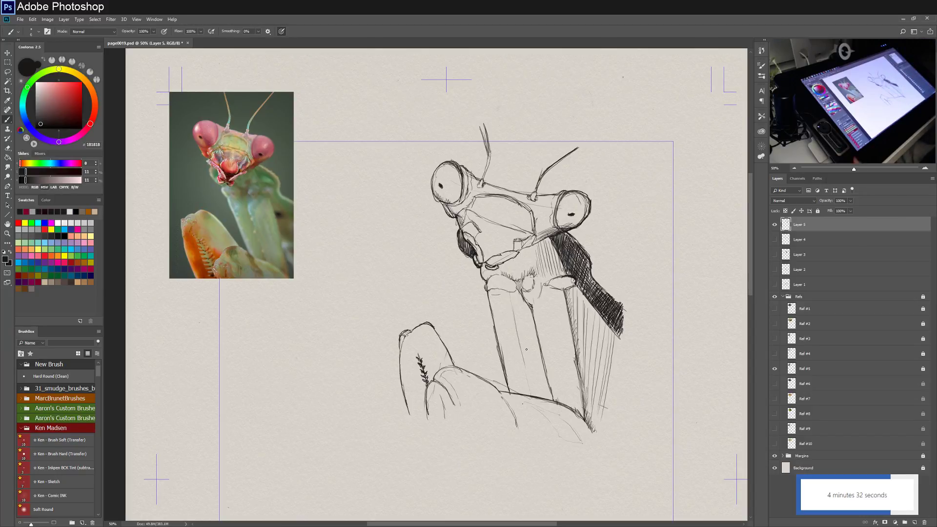
{"action": "key", "text": "ctrl+s"}
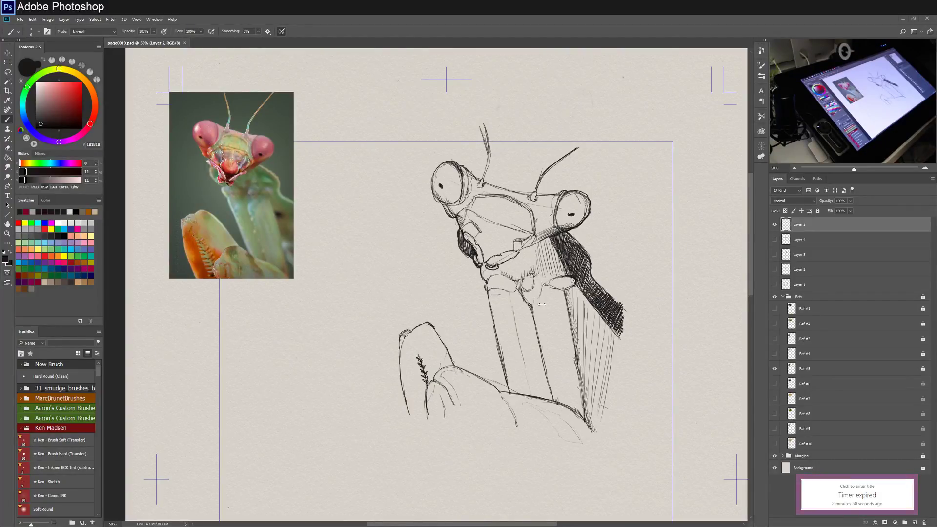
Hide the mantis drawing on Layer 5 and its photo Ref #5, and show the beetle photo Ref #6 instead.
{"action": "left_click", "coordinate": [773, 224]}
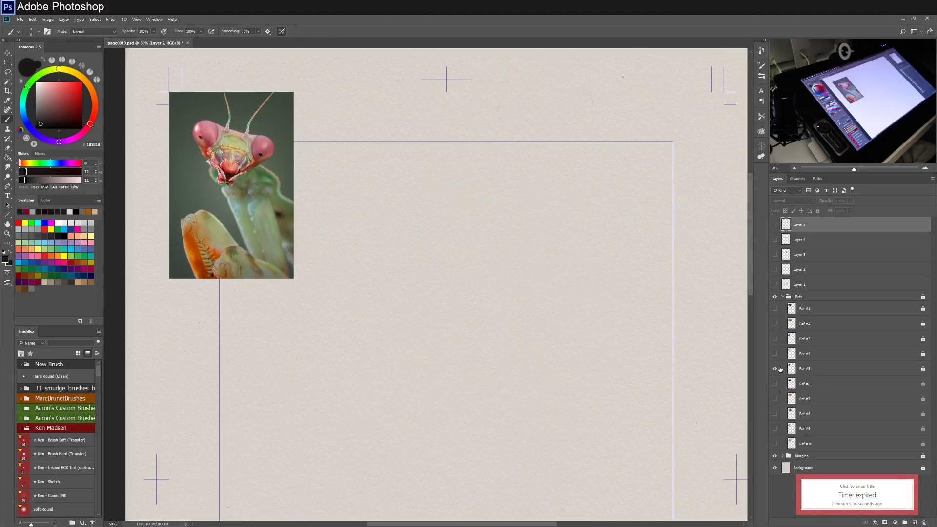
{"action": "left_click", "coordinate": [774, 369]}
{"action": "left_click", "coordinate": [775, 384]}
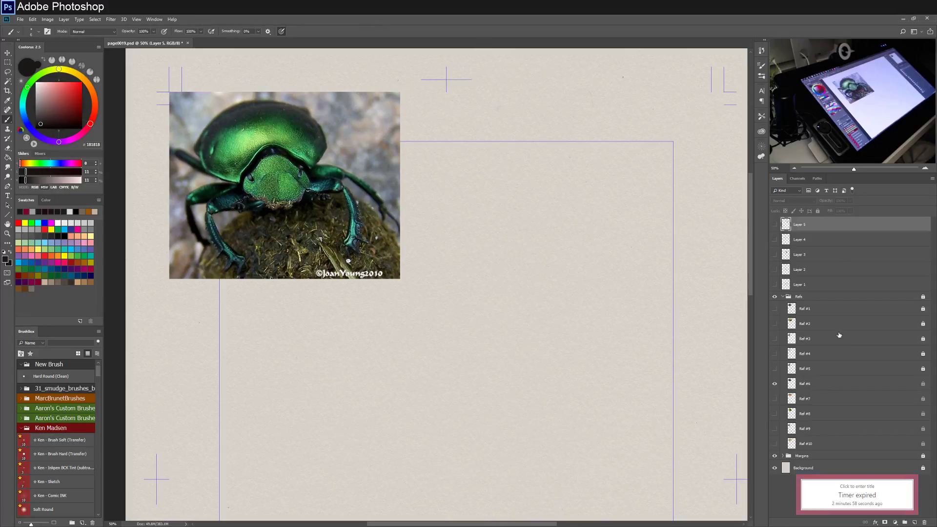
Add a new empty layer above Layer 5 for the beetle study and restart the countdown timer at 20 minutes.
{"action": "left_click", "coordinate": [915, 522]}
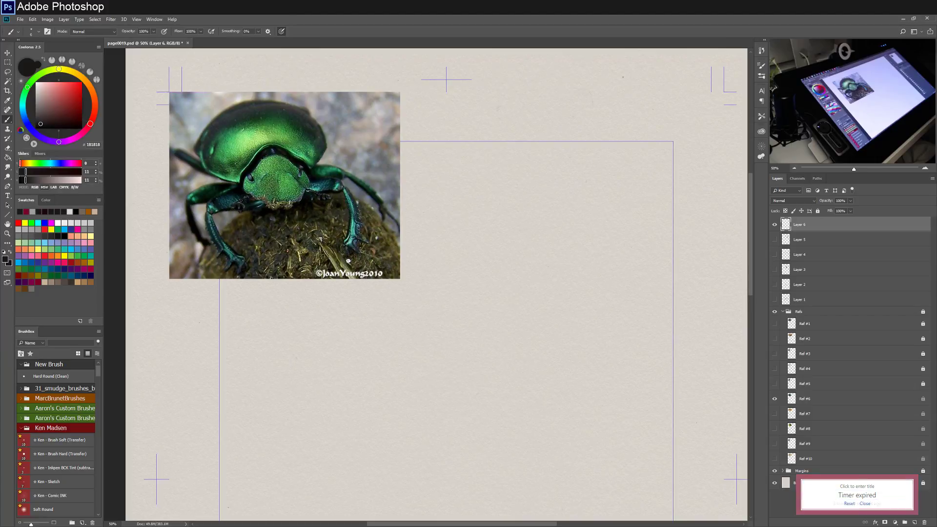
{"action": "left_click", "coordinate": [849, 504]}
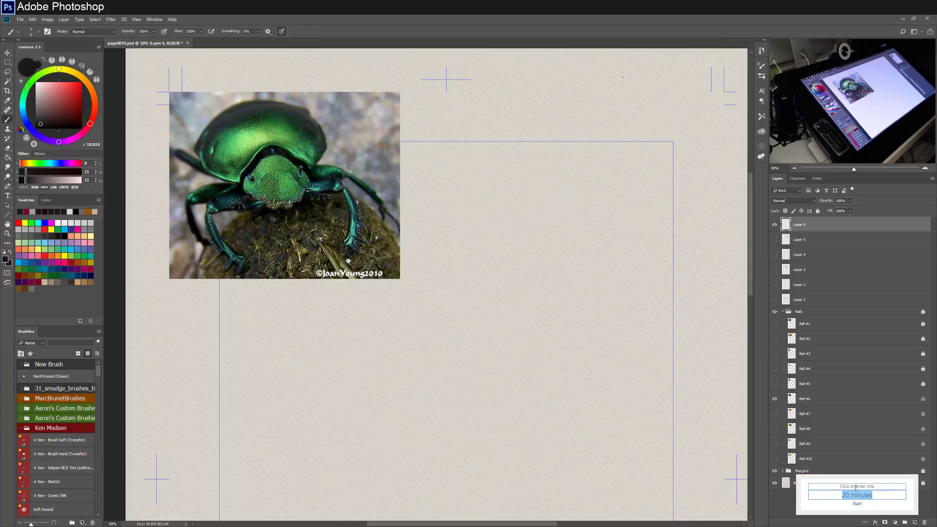
{"action": "left_click", "coordinate": [857, 503]}
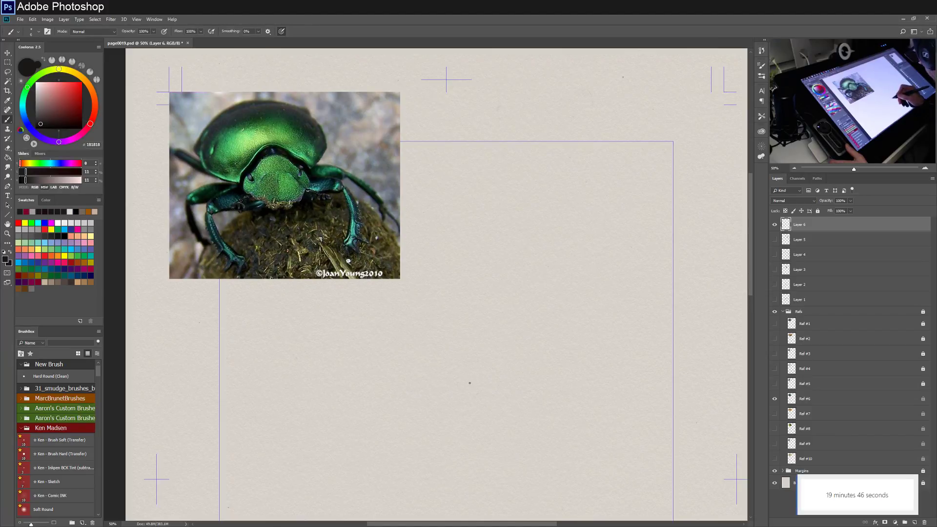
Sketch the beetle's head in the lower part of the page as a closed contour with a domed top and bulging sides.
{"action": "left_click_drag", "start_coordinate": [471, 382], "coordinate": [512, 352]}
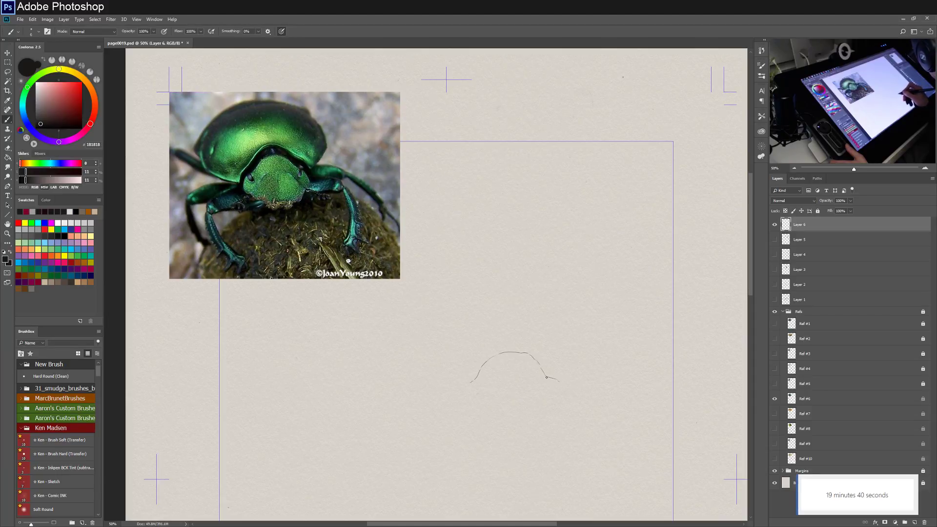
{"action": "left_click_drag", "start_coordinate": [556, 379], "coordinate": [564, 393]}
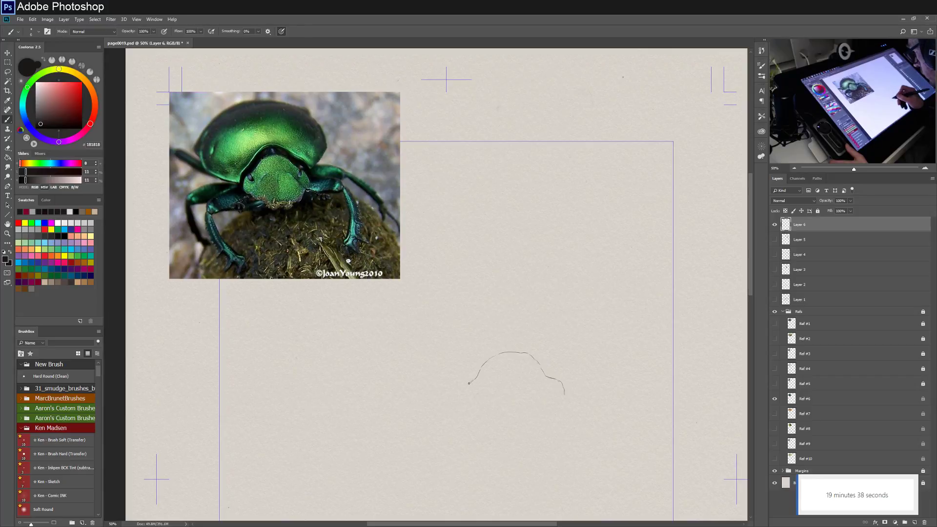
{"action": "mouse_move", "coordinate": [469, 383]}
{"action": "left_mouse_down"}
{"action": "mouse_move", "coordinate": [467, 395]}
{"action": "mouse_move", "coordinate": [495, 417]}
{"action": "left_mouse_up"}
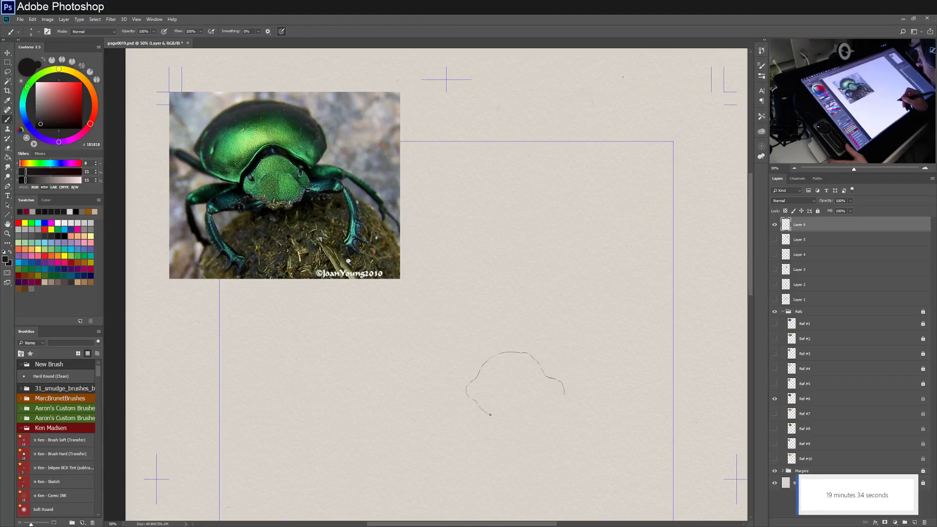
{"action": "left_click_drag", "start_coordinate": [497, 415], "coordinate": [522, 423]}
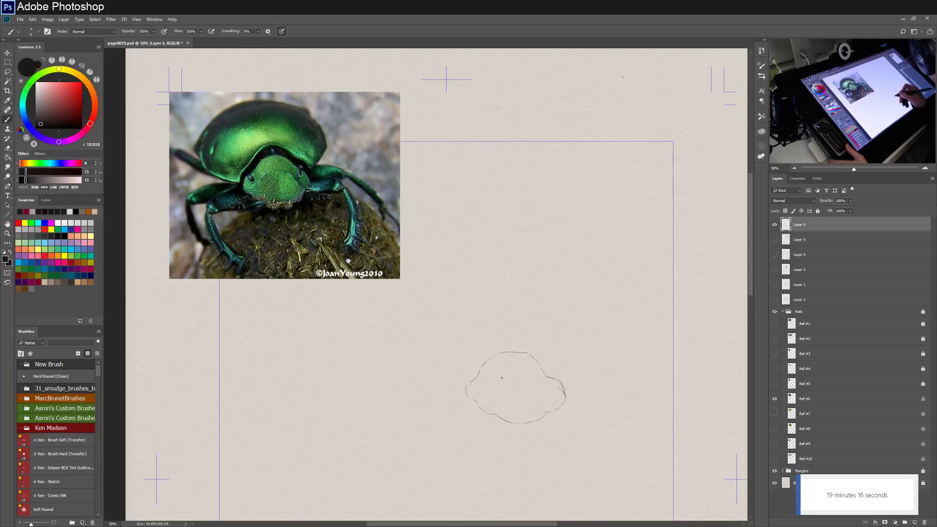
Add an arched line and a vertical centre line inside the beetle's head, and draw the mouth plate with short side stubs beneath it.
{"action": "mouse_move", "coordinate": [518, 375]}
{"action": "left_mouse_down"}
{"action": "mouse_move", "coordinate": [557, 388]}
{"action": "mouse_move", "coordinate": [503, 378]}
{"action": "mouse_move", "coordinate": [477, 399]}
{"action": "mouse_move", "coordinate": [500, 380]}
{"action": "left_mouse_up"}
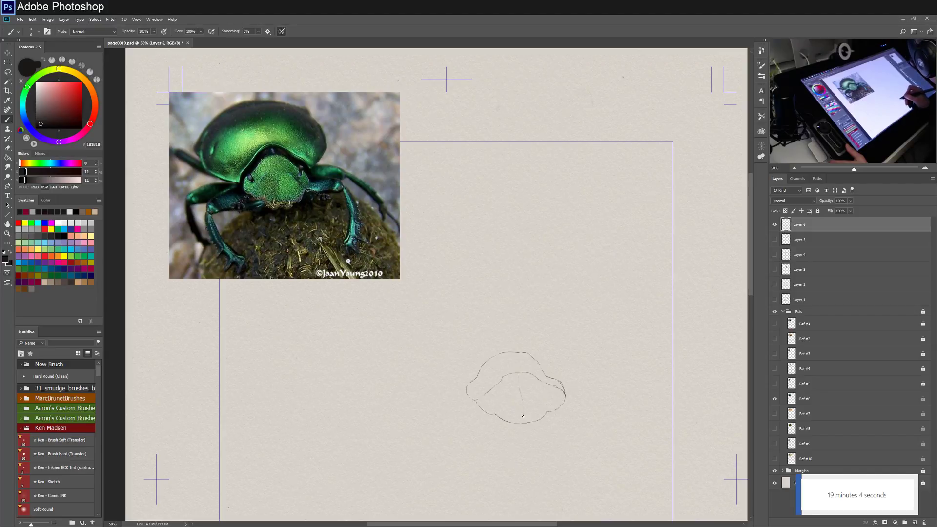
{"action": "left_click_drag", "start_coordinate": [521, 400], "coordinate": [519, 378]}
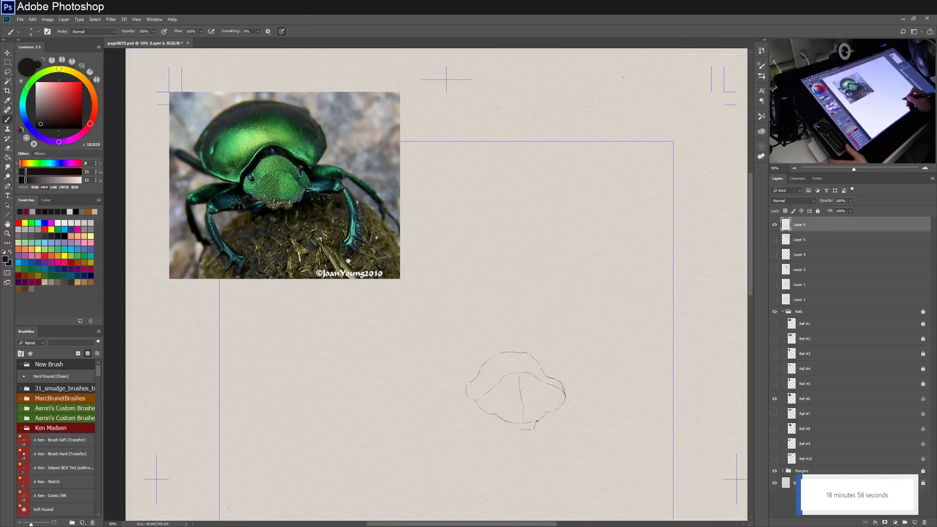
{"action": "left_click_drag", "start_coordinate": [536, 420], "coordinate": [512, 428]}
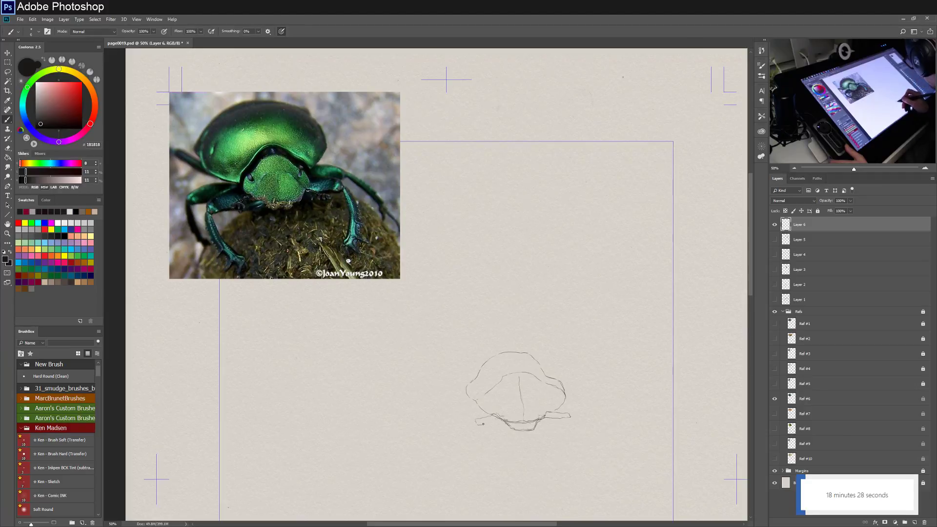
{"action": "left_click_drag", "start_coordinate": [490, 422], "coordinate": [555, 418]}
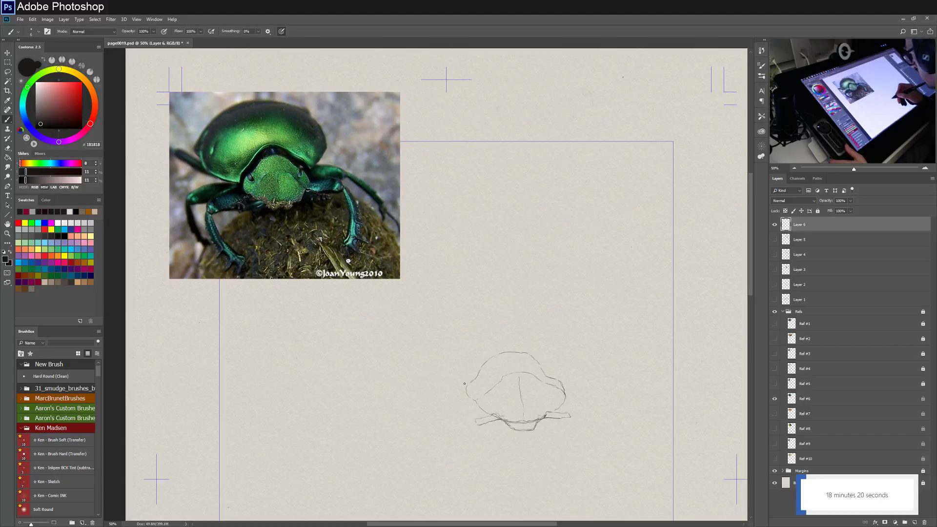
Sketch the contour around the upper part of the beetle's head, rising to a small rounded dome above it.
{"action": "left_click_drag", "start_coordinate": [463, 385], "coordinate": [476, 368]}
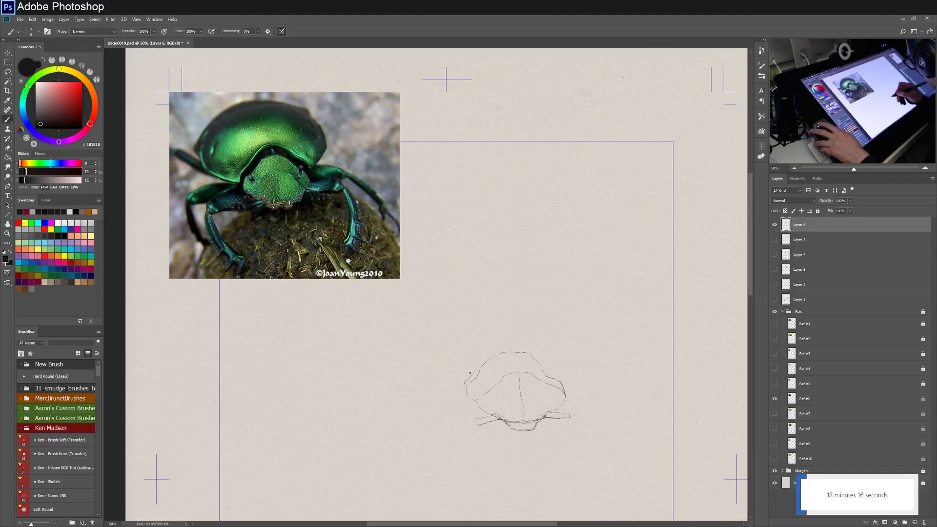
{"action": "left_click_drag", "start_coordinate": [464, 385], "coordinate": [471, 372]}
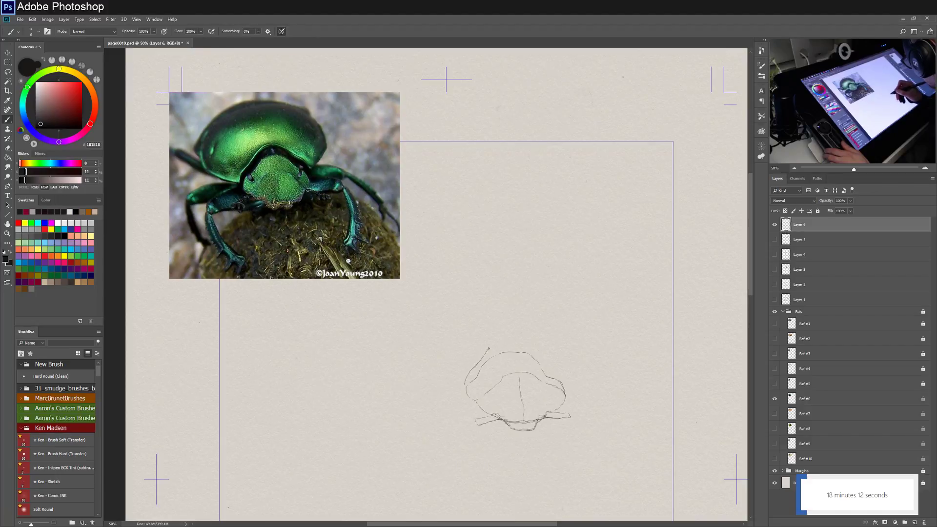
{"action": "key", "text": "ctrl+z"}
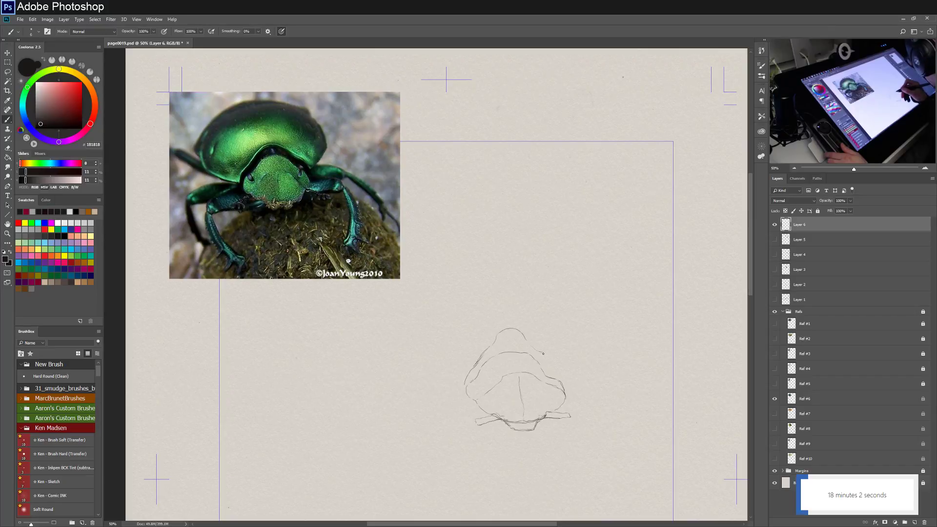
Draw the lower side curves of the beetle's wing shell, sweeping outward and upward from both sides of the head.
{"action": "mouse_move", "coordinate": [550, 356]}
{"action": "left_mouse_down"}
{"action": "mouse_move", "coordinate": [560, 372]}
{"action": "mouse_move", "coordinate": [579, 342]}
{"action": "left_mouse_up"}
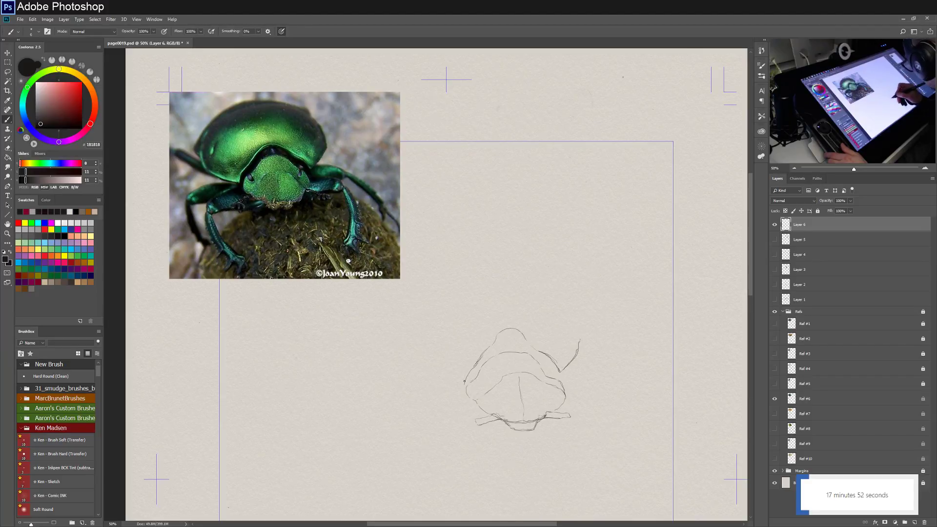
{"action": "left_click_drag", "start_coordinate": [464, 383], "coordinate": [429, 367]}
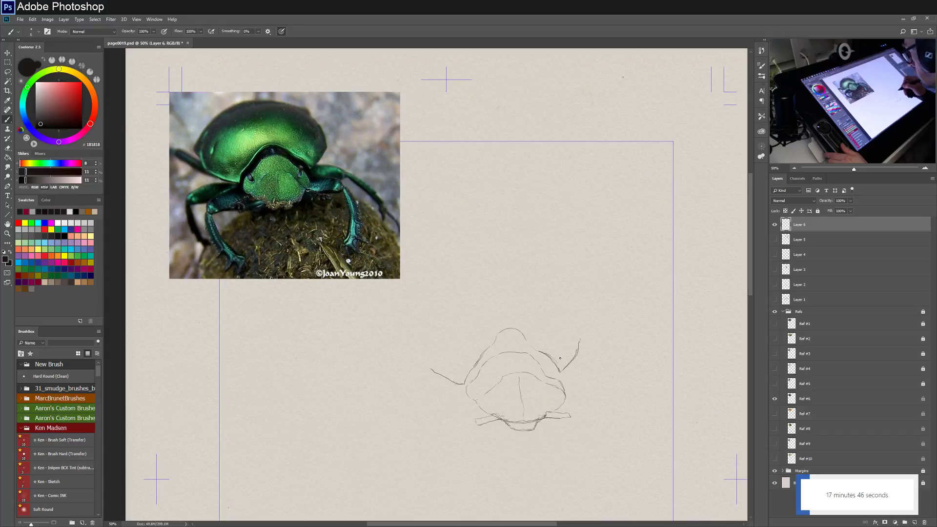
{"action": "left_click_drag", "start_coordinate": [431, 370], "coordinate": [426, 345]}
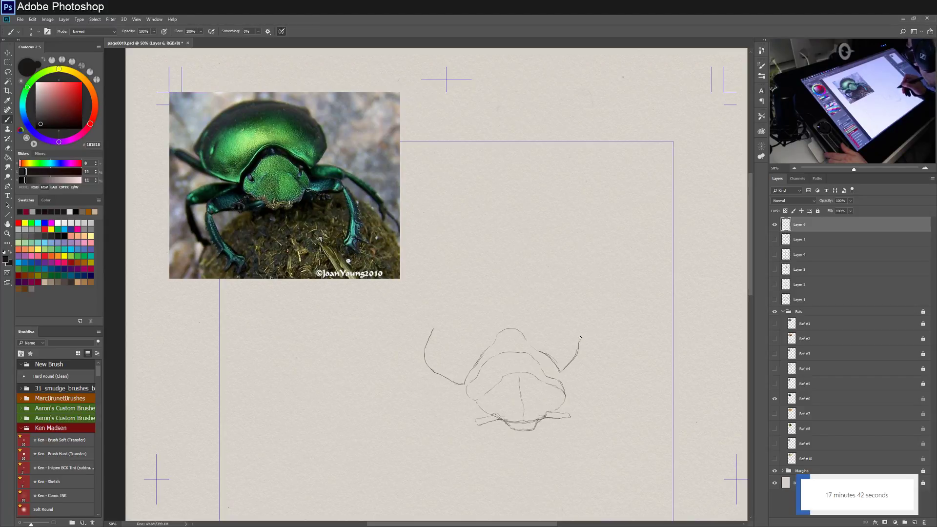
Close the beetle's wing shell with a high, wide arch joining both side curves, replacing the lower first attempt, and refine its outline.
{"action": "mouse_move", "coordinate": [578, 343]}
{"action": "left_mouse_down"}
{"action": "mouse_move", "coordinate": [577, 319]}
{"action": "mouse_move", "coordinate": [514, 299]}
{"action": "mouse_move", "coordinate": [462, 308]}
{"action": "mouse_move", "coordinate": [442, 347]}
{"action": "left_mouse_up"}
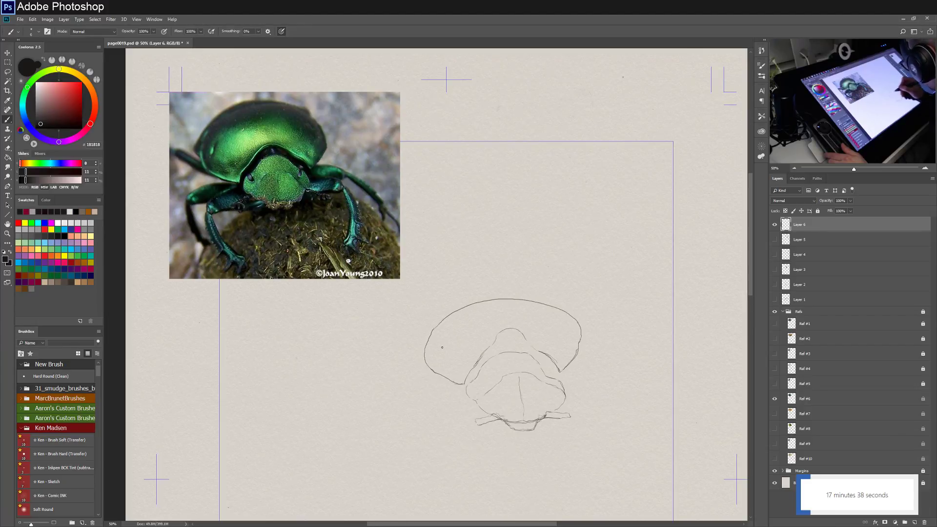
{"action": "key", "text": "ctrl+z"}
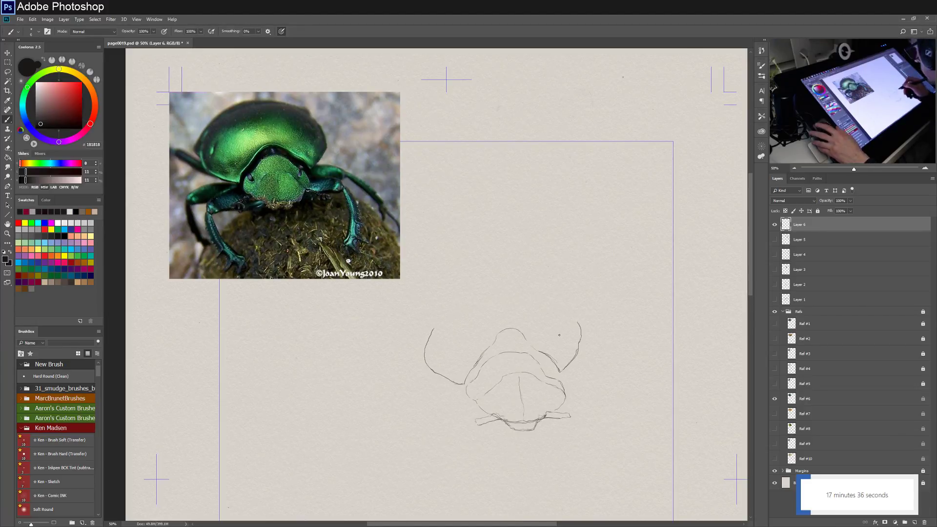
{"action": "left_click_drag", "start_coordinate": [472, 294], "coordinate": [542, 293]}
{"action": "key", "text": "ctrl+z"}
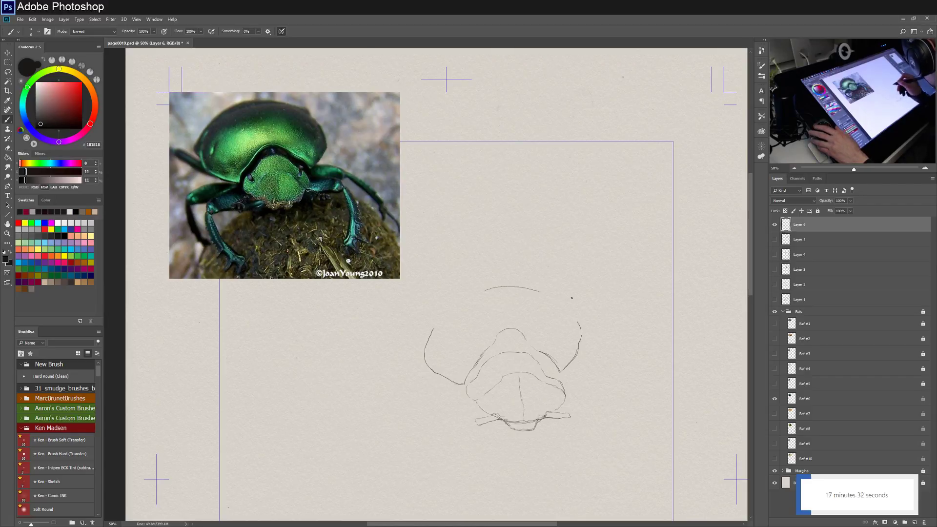
{"action": "left_click_drag", "start_coordinate": [581, 337], "coordinate": [534, 290]}
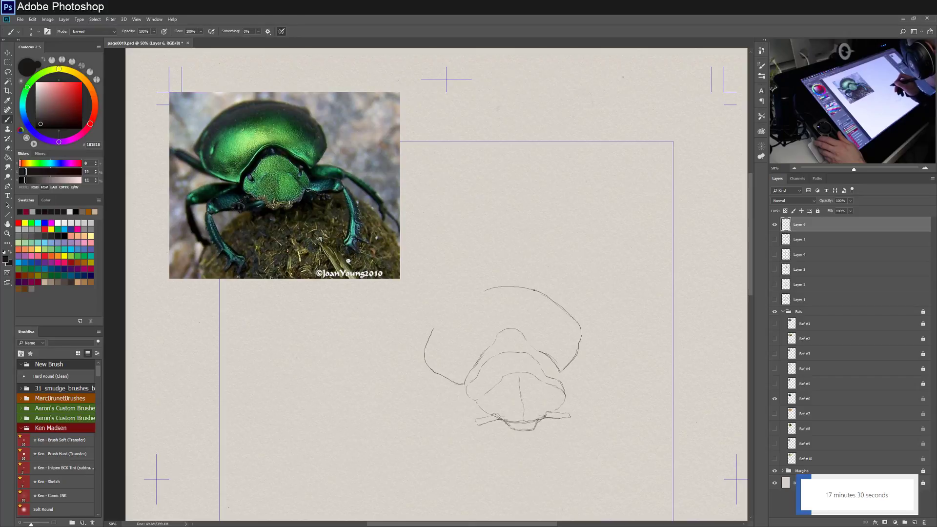
{"action": "left_click_drag", "start_coordinate": [432, 330], "coordinate": [491, 289]}
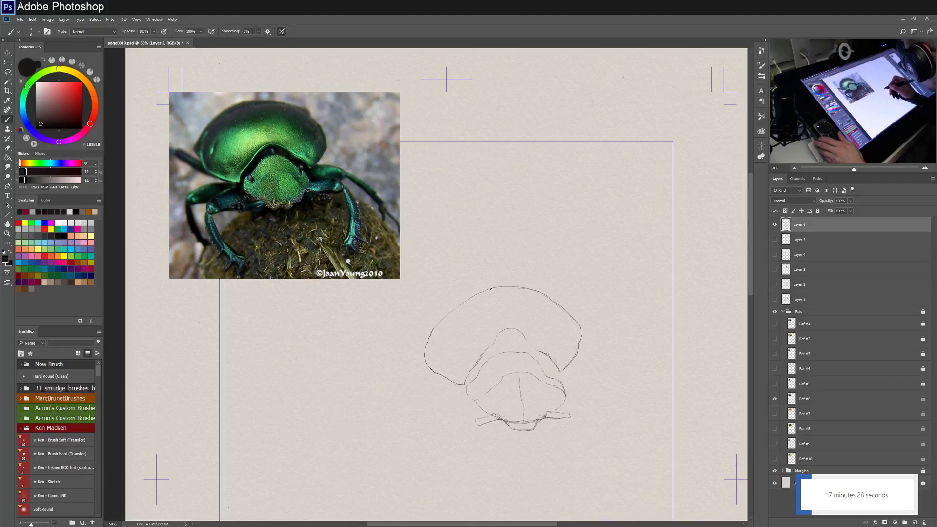
{"action": "left_click_drag", "start_coordinate": [431, 334], "coordinate": [450, 313]}
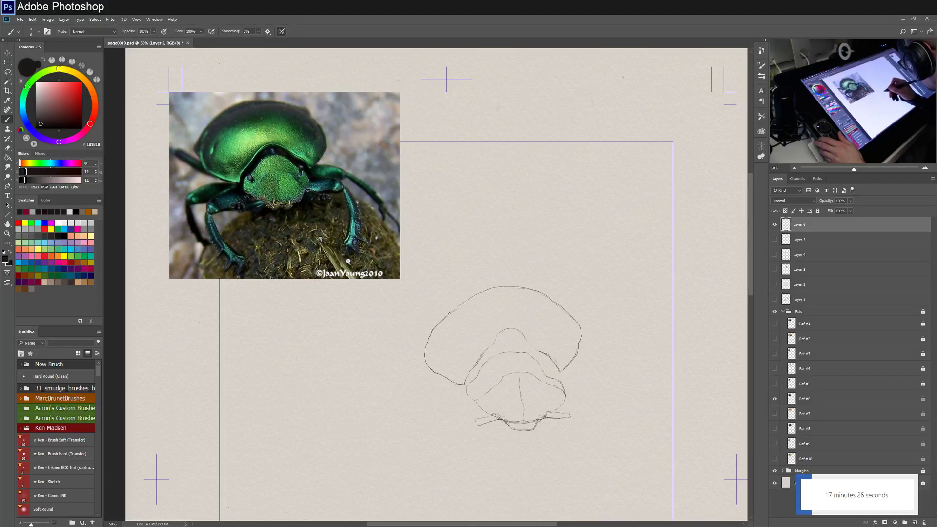
{"action": "mouse_move", "coordinate": [484, 286]}
{"action": "left_mouse_down"}
{"action": "mouse_move", "coordinate": [451, 305]}
{"action": "mouse_move", "coordinate": [427, 343]}
{"action": "left_mouse_up"}
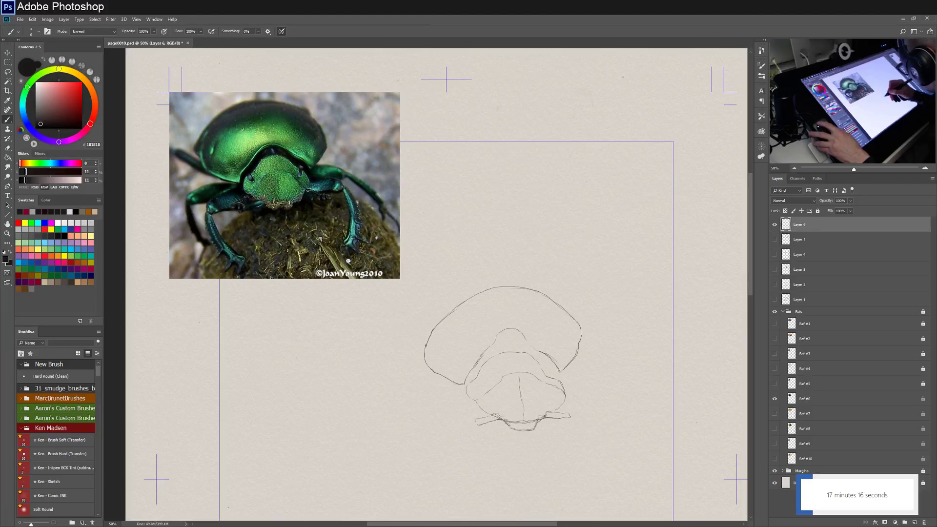
Draw a second, higher arch behind the beetle's wing shell, curving from its left edge over the top to its right edge.
{"action": "left_click_drag", "start_coordinate": [426, 345], "coordinate": [421, 323]}
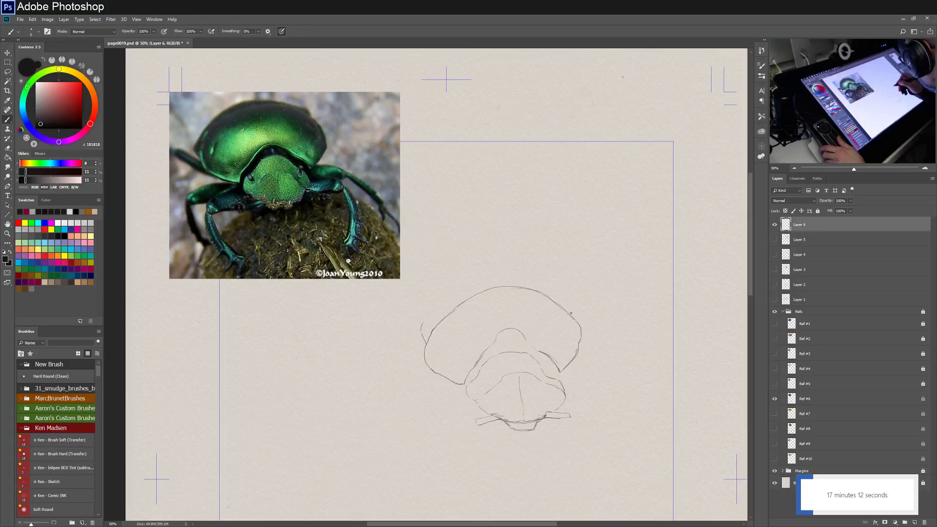
{"action": "left_click_drag", "start_coordinate": [571, 314], "coordinate": [568, 297]}
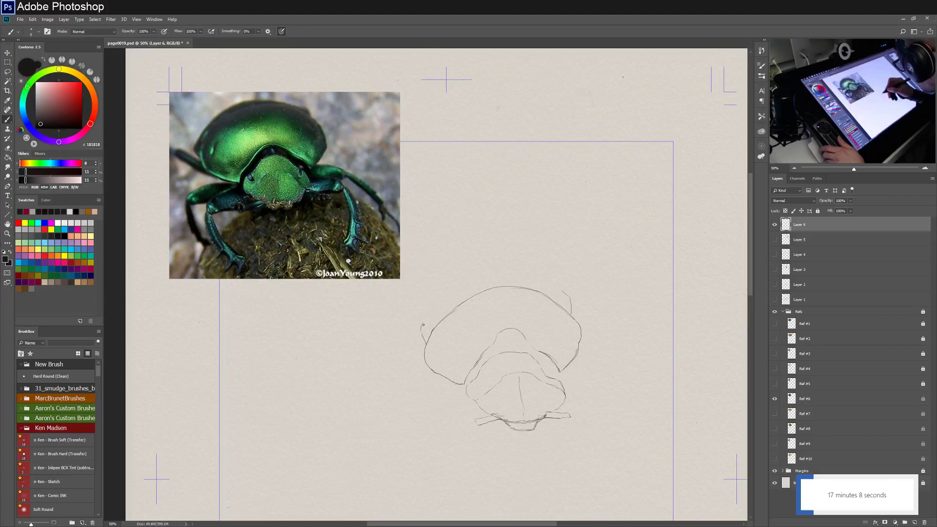
{"action": "left_click_drag", "start_coordinate": [423, 321], "coordinate": [478, 271]}
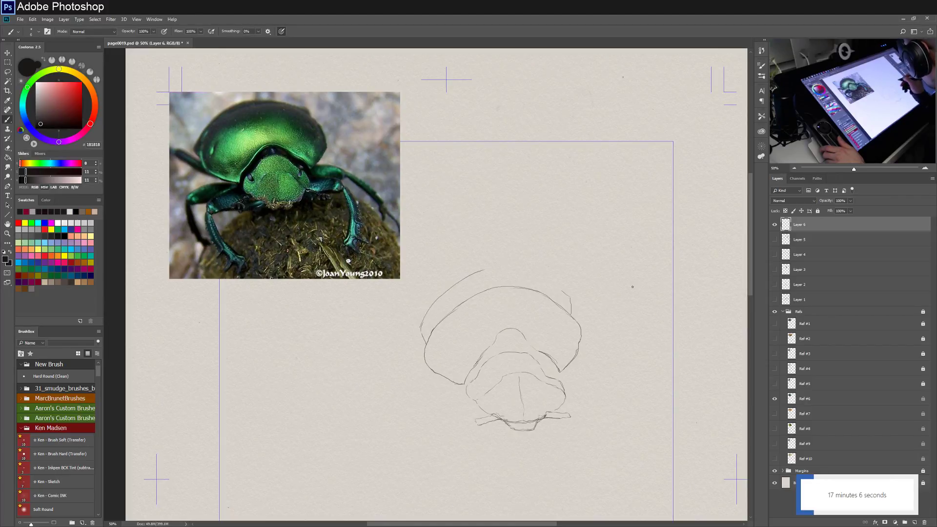
{"action": "mouse_move", "coordinate": [483, 270]}
{"action": "left_mouse_down"}
{"action": "mouse_move", "coordinate": [516, 270]}
{"action": "mouse_move", "coordinate": [571, 296]}
{"action": "mouse_move", "coordinate": [505, 267]}
{"action": "left_mouse_up"}
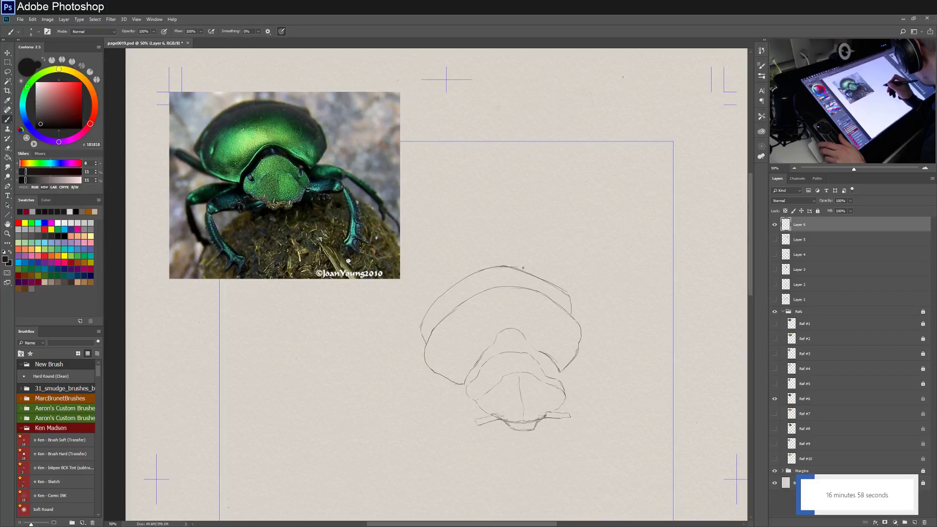
{"action": "left_click_drag", "start_coordinate": [533, 276], "coordinate": [572, 305]}
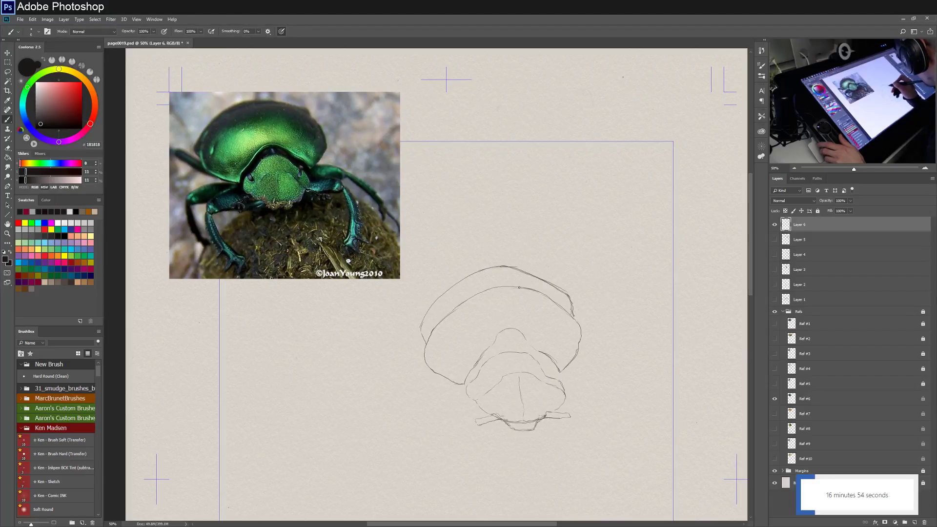
Darken the wing shell's inner arch line and reinforce the small corner where it meets the right edge.
{"action": "mouse_move", "coordinate": [519, 288]}
{"action": "left_mouse_down"}
{"action": "mouse_move", "coordinate": [465, 300]}
{"action": "mouse_move", "coordinate": [427, 339]}
{"action": "left_mouse_up"}
{"action": "left_click_drag", "start_coordinate": [469, 302], "coordinate": [443, 317]}
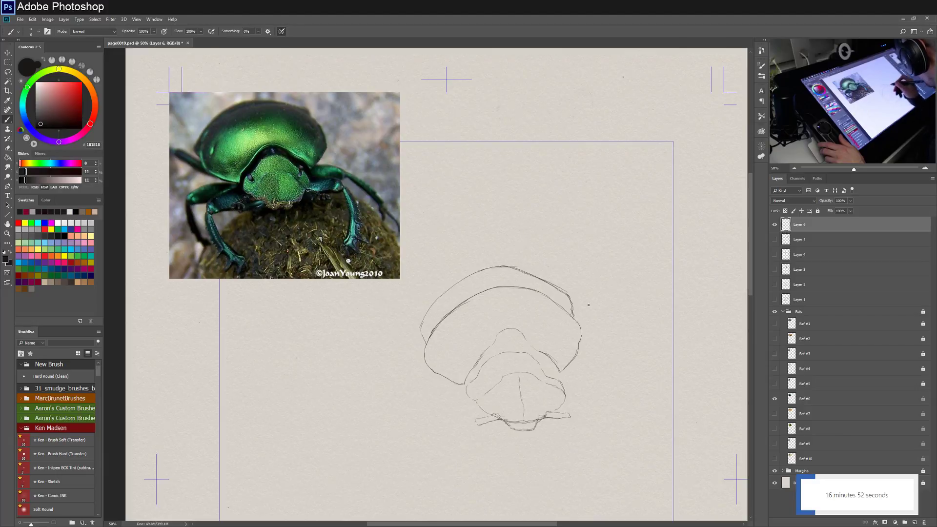
{"action": "left_click_drag", "start_coordinate": [568, 313], "coordinate": [580, 327]}
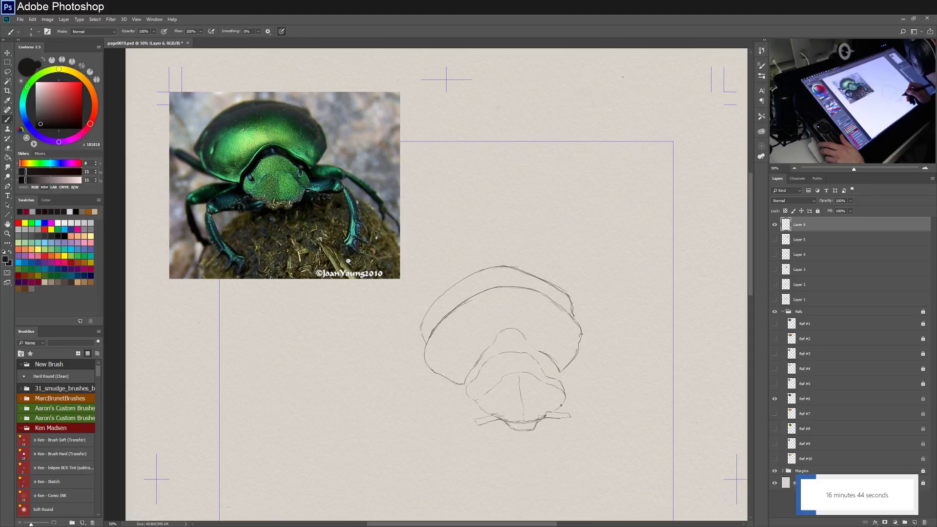
Darken the beetle's head outline, the mouth plate and both side stubs with firmer contour lines.
{"action": "mouse_move", "coordinate": [557, 408]}
{"action": "left_mouse_down"}
{"action": "mouse_move", "coordinate": [564, 397]}
{"action": "mouse_move", "coordinate": [562, 419]}
{"action": "left_mouse_up"}
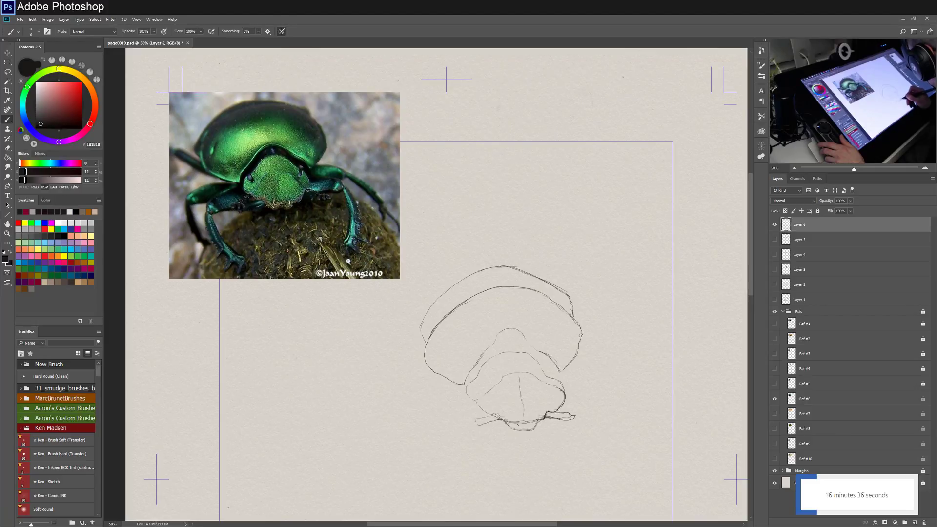
{"action": "mouse_move", "coordinate": [522, 421]}
{"action": "left_mouse_down"}
{"action": "mouse_move", "coordinate": [537, 419]}
{"action": "mouse_move", "coordinate": [535, 426]}
{"action": "left_mouse_up"}
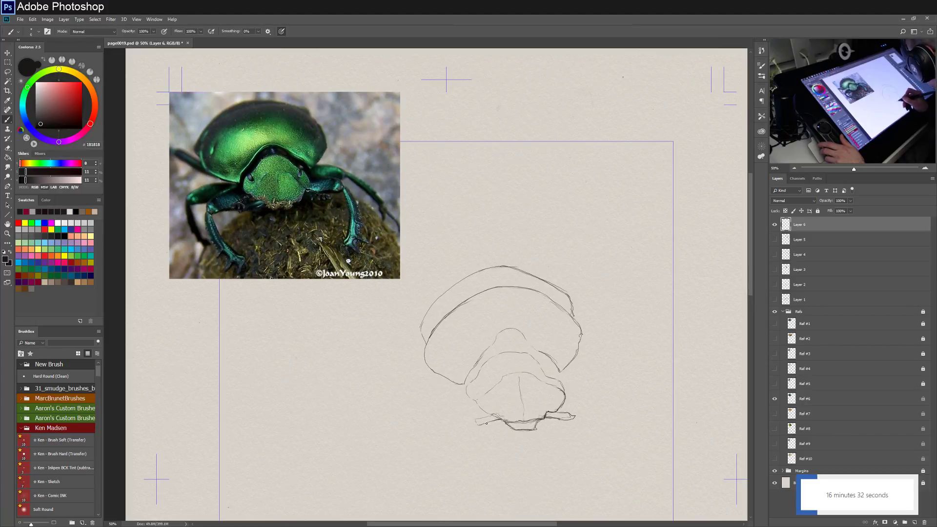
{"action": "left_click_drag", "start_coordinate": [475, 419], "coordinate": [490, 415]}
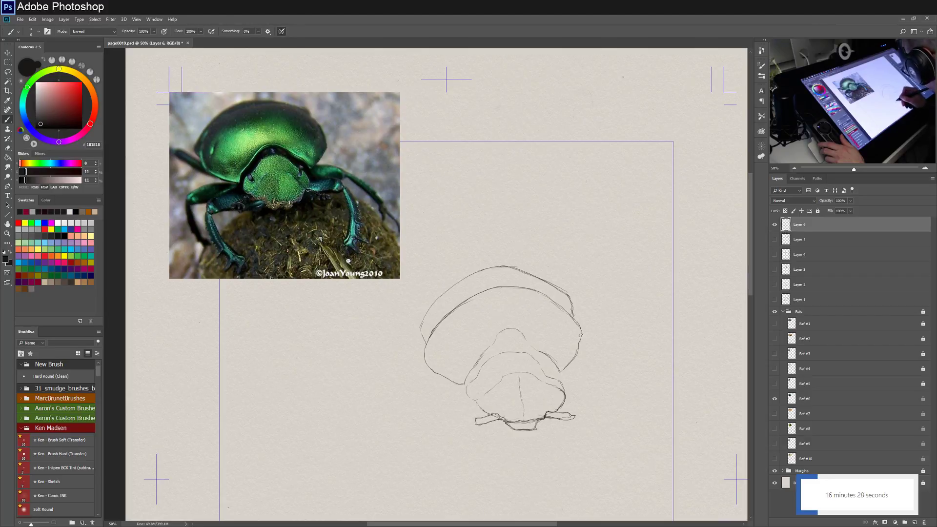
{"action": "mouse_move", "coordinate": [466, 385]}
{"action": "left_mouse_down"}
{"action": "mouse_move", "coordinate": [474, 403]}
{"action": "mouse_move", "coordinate": [482, 362]}
{"action": "mouse_move", "coordinate": [518, 351]}
{"action": "mouse_move", "coordinate": [530, 356]}
{"action": "mouse_move", "coordinate": [535, 373]}
{"action": "mouse_move", "coordinate": [519, 355]}
{"action": "left_mouse_up"}
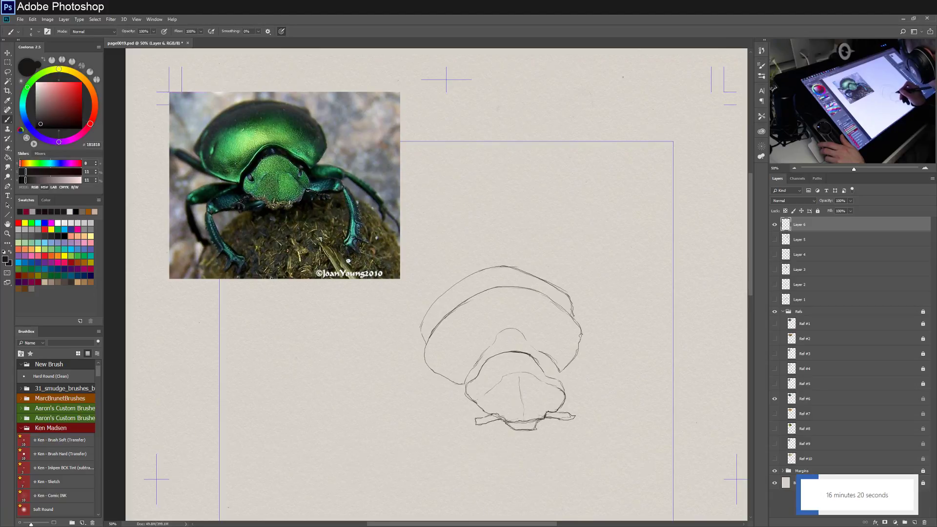
{"action": "left_click_drag", "start_coordinate": [530, 355], "coordinate": [564, 390]}
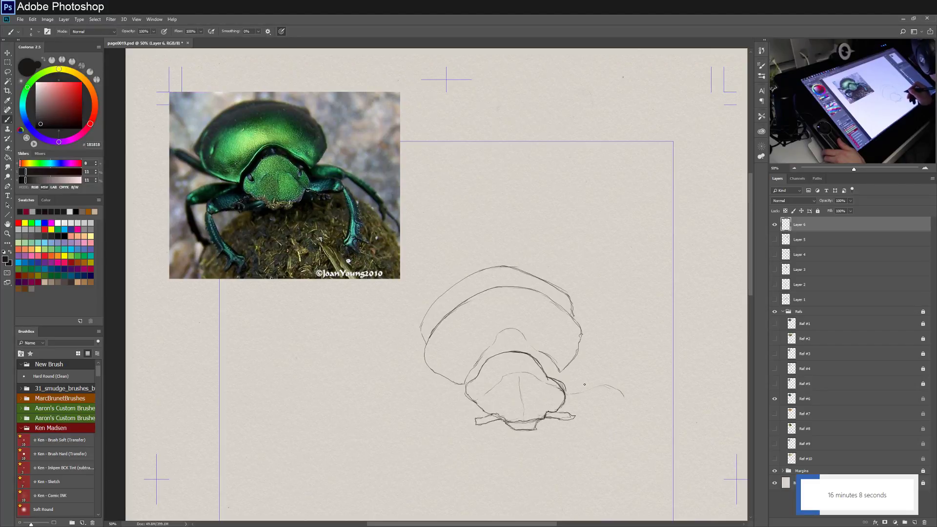
Outline the thick, rounded upper segment of the front leg extending to the right of the beetle's head.
{"action": "left_click_drag", "start_coordinate": [624, 401], "coordinate": [591, 389]}
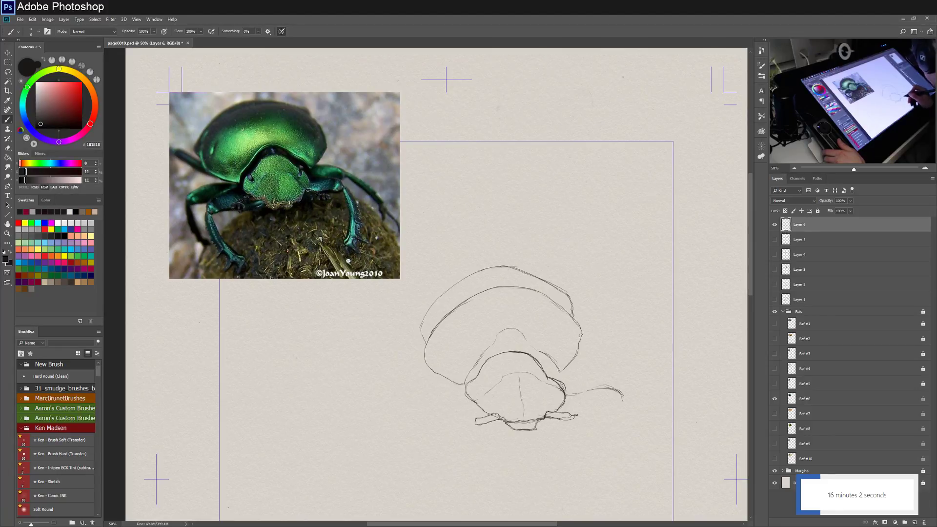
{"action": "left_click_drag", "start_coordinate": [574, 415], "coordinate": [588, 413]}
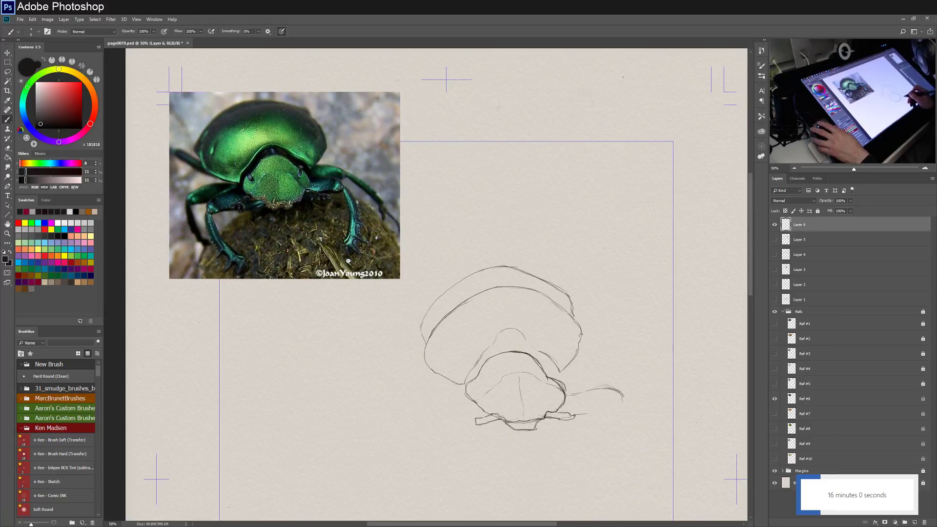
{"action": "left_click_drag", "start_coordinate": [572, 415], "coordinate": [623, 402]}
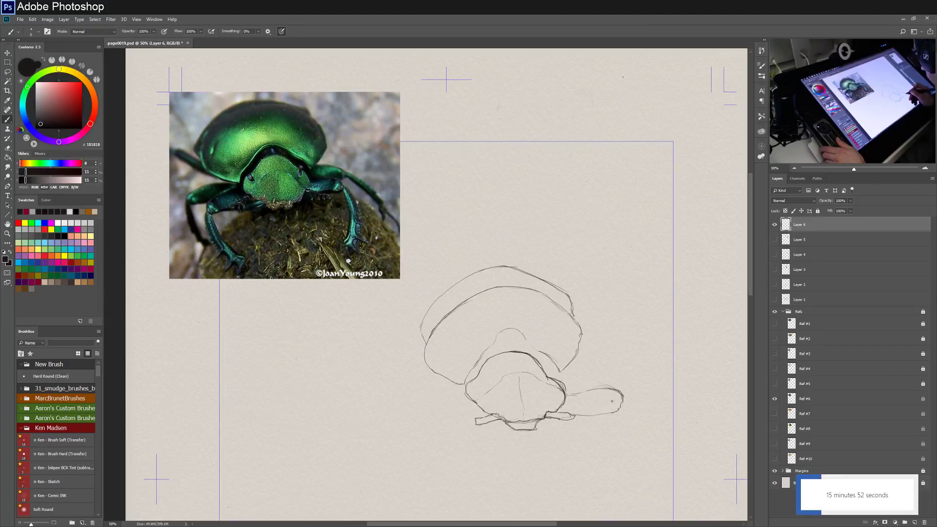
{"action": "left_click_drag", "start_coordinate": [605, 412], "coordinate": [571, 412]}
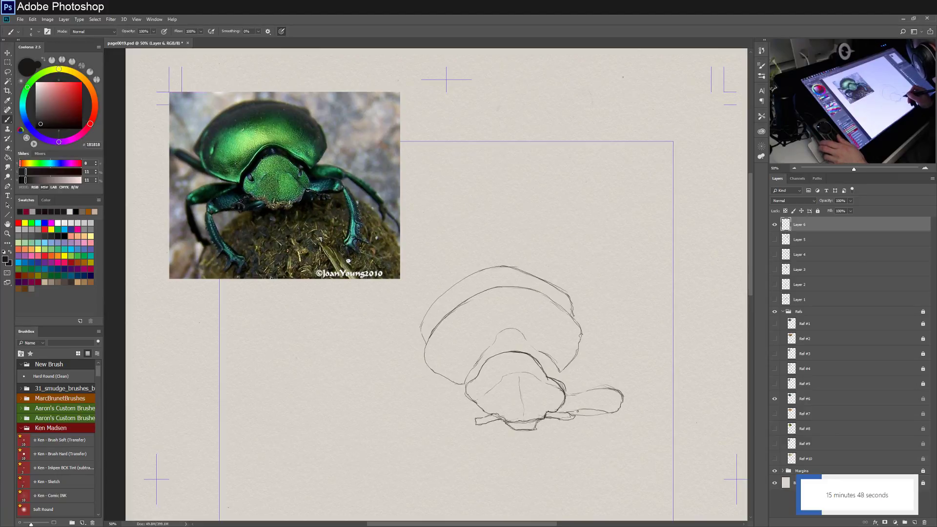
Hatch the underside and outer end of the front leg's upper segment with fine strokes, replacing the dense first attempt.
{"action": "mouse_move", "coordinate": [593, 408]}
{"action": "left_mouse_down"}
{"action": "mouse_move", "coordinate": [568, 412]}
{"action": "mouse_move", "coordinate": [606, 412]}
{"action": "left_mouse_up"}
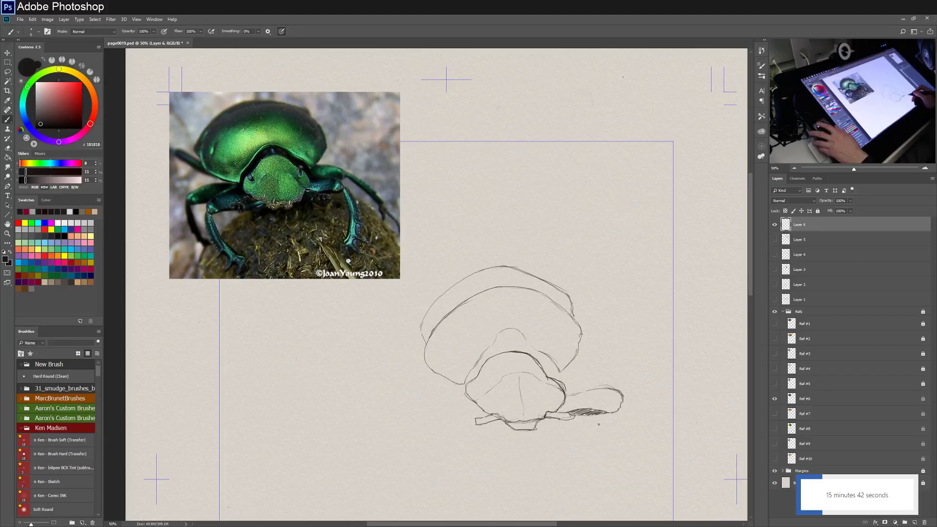
{"action": "key", "text": "ctrl+z"}
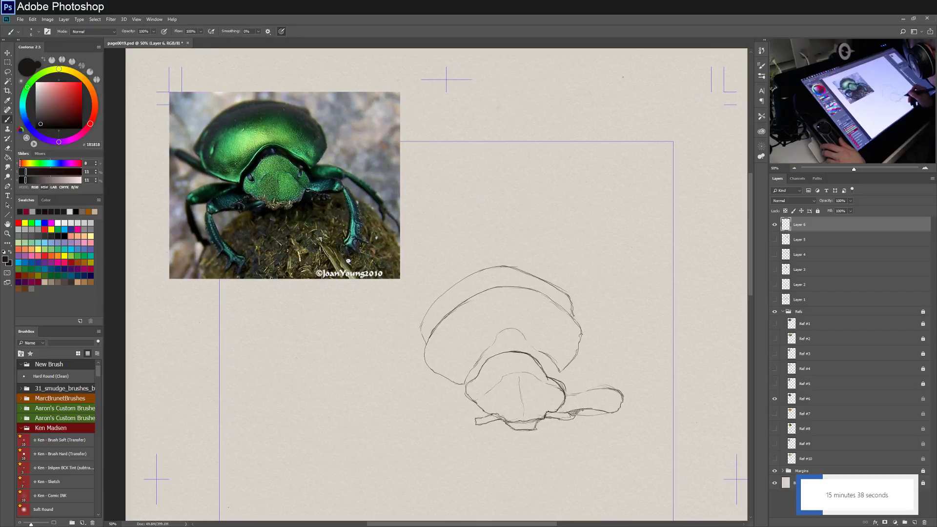
{"action": "mouse_move", "coordinate": [585, 417]}
{"action": "left_mouse_down"}
{"action": "mouse_move", "coordinate": [605, 411]}
{"action": "mouse_move", "coordinate": [596, 410]}
{"action": "left_mouse_up"}
{"action": "key", "text": "ctrl+z"}
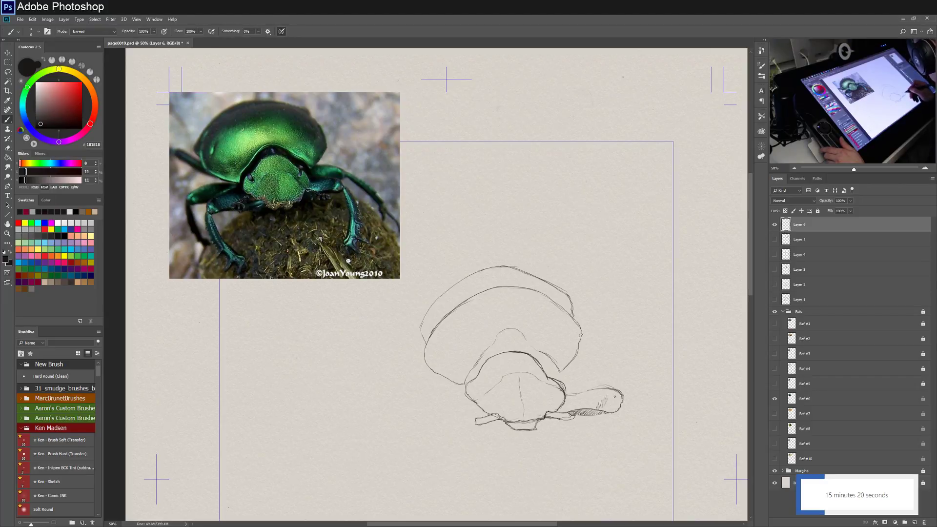
{"action": "left_click_drag", "start_coordinate": [609, 397], "coordinate": [603, 407]}
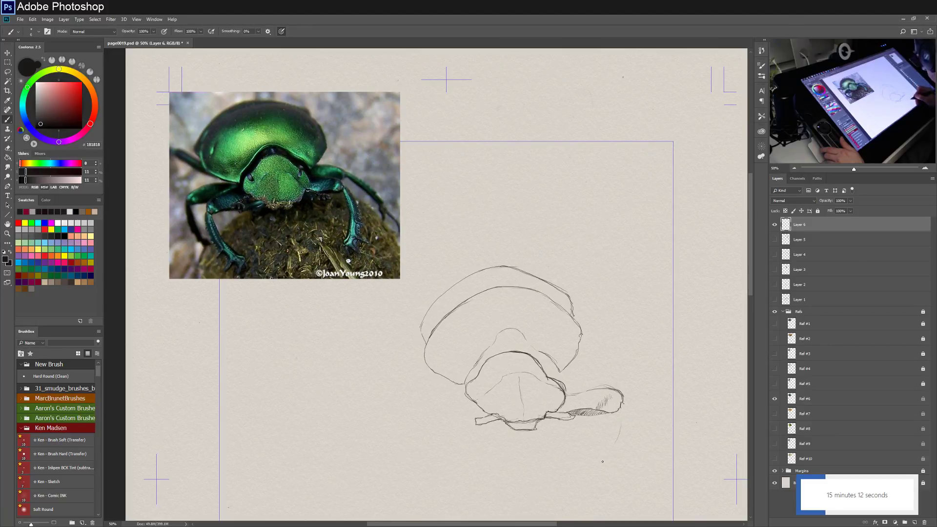
Outline the front leg's lower segment, bending down from the joint and widening into a notched outer edge.
{"action": "mouse_move", "coordinate": [607, 466]}
{"action": "left_mouse_down"}
{"action": "mouse_move", "coordinate": [620, 420]}
{"action": "mouse_move", "coordinate": [620, 433]}
{"action": "left_mouse_up"}
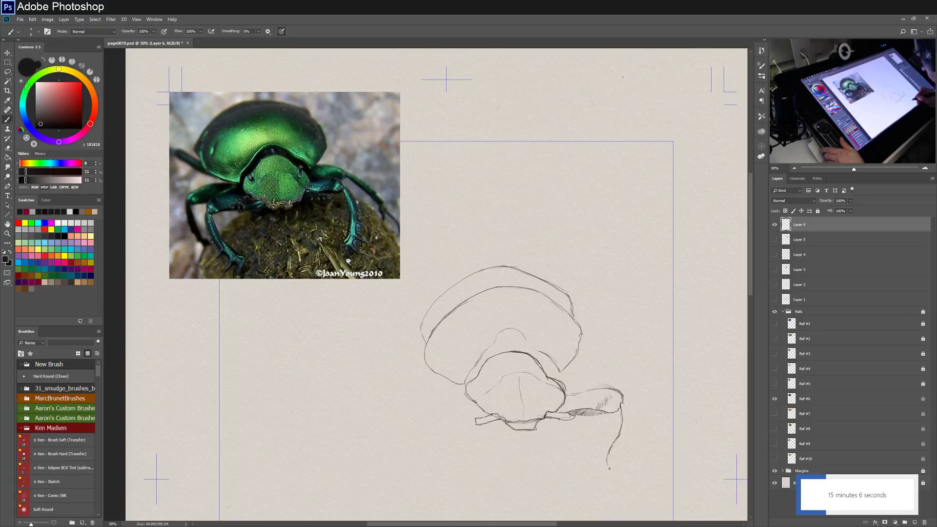
{"action": "left_click_drag", "start_coordinate": [610, 467], "coordinate": [626, 476]}
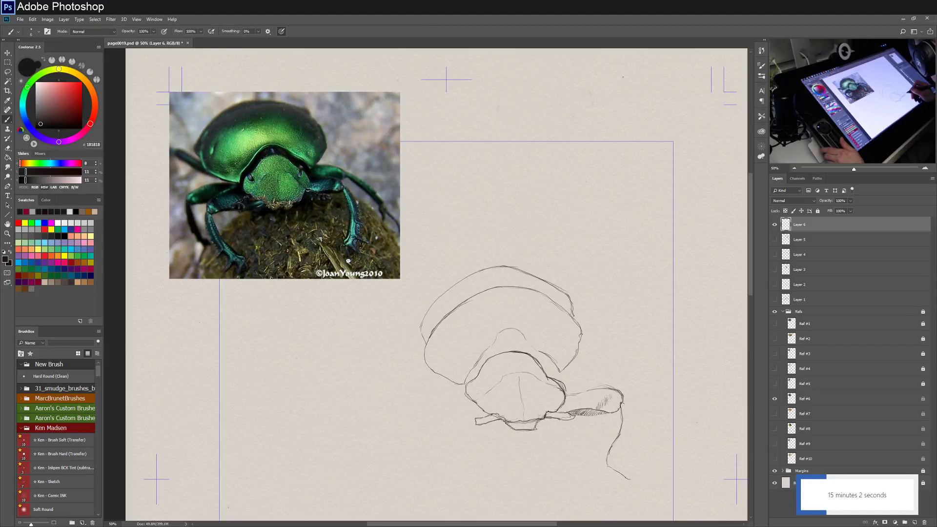
{"action": "left_click_drag", "start_coordinate": [623, 404], "coordinate": [639, 418]}
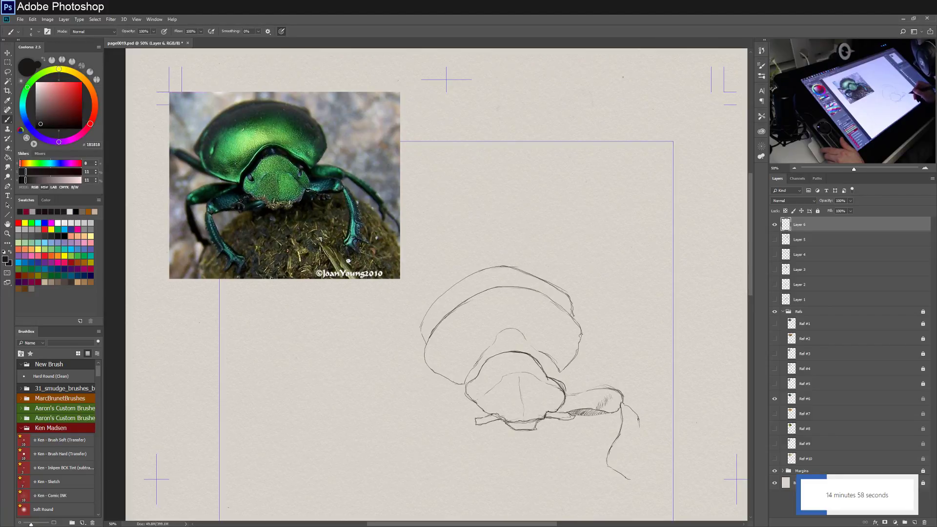
{"action": "left_click_drag", "start_coordinate": [639, 423], "coordinate": [639, 463]}
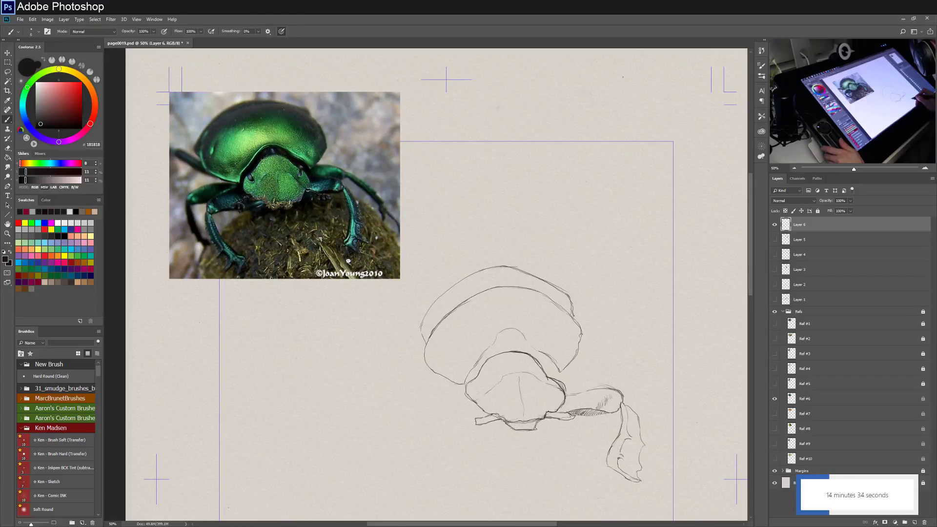
Add inner dividing lines and jagged teeth to the front leg's lower segment, and darken its contours.
{"action": "mouse_move", "coordinate": [619, 459]}
{"action": "left_mouse_down"}
{"action": "mouse_move", "coordinate": [642, 468]}
{"action": "mouse_move", "coordinate": [642, 446]}
{"action": "left_mouse_up"}
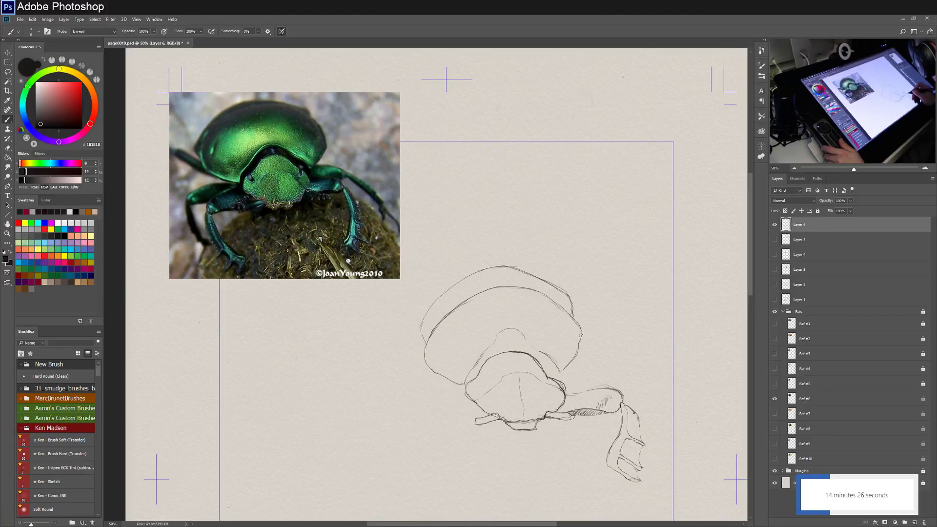
{"action": "left_click_drag", "start_coordinate": [634, 416], "coordinate": [642, 441]}
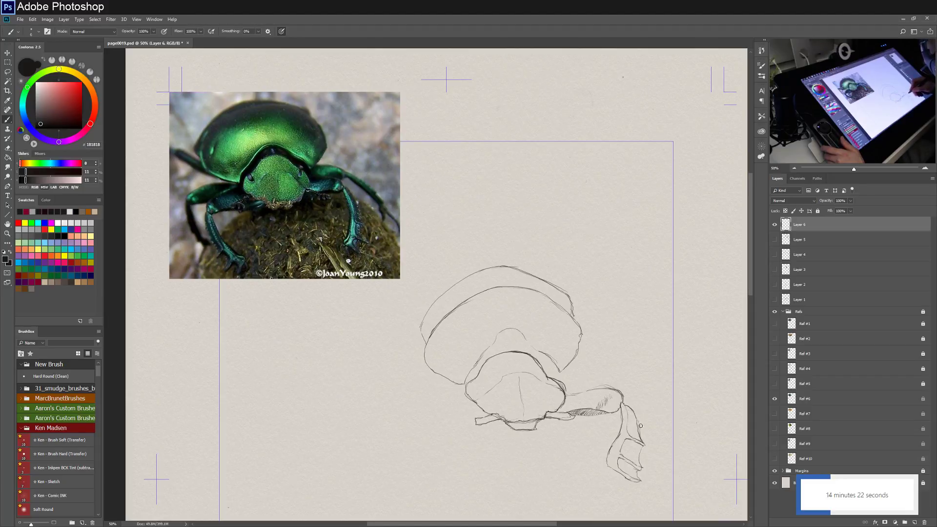
{"action": "left_click_drag", "start_coordinate": [639, 431], "coordinate": [635, 472]}
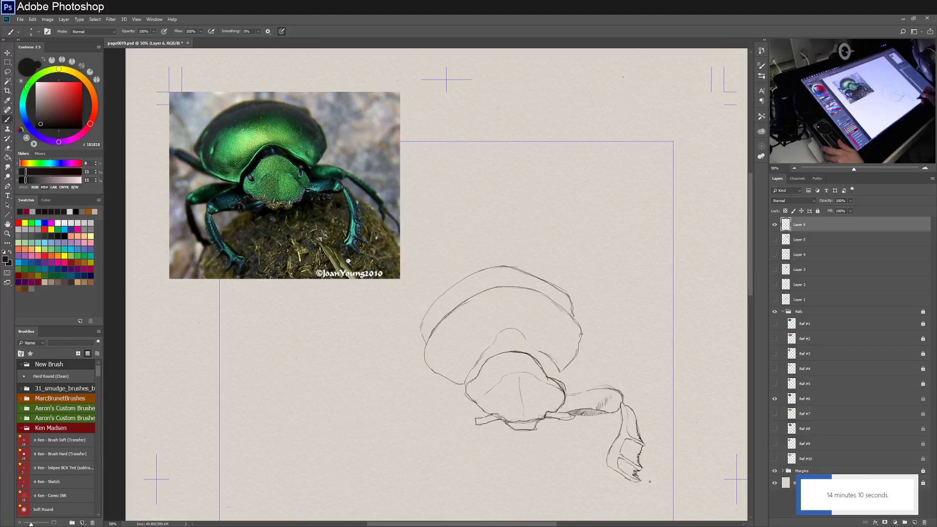
{"action": "mouse_move", "coordinate": [635, 471]}
{"action": "left_mouse_down"}
{"action": "mouse_move", "coordinate": [623, 479]}
{"action": "mouse_move", "coordinate": [617, 472]}
{"action": "mouse_move", "coordinate": [631, 461]}
{"action": "mouse_move", "coordinate": [622, 443]}
{"action": "left_mouse_up"}
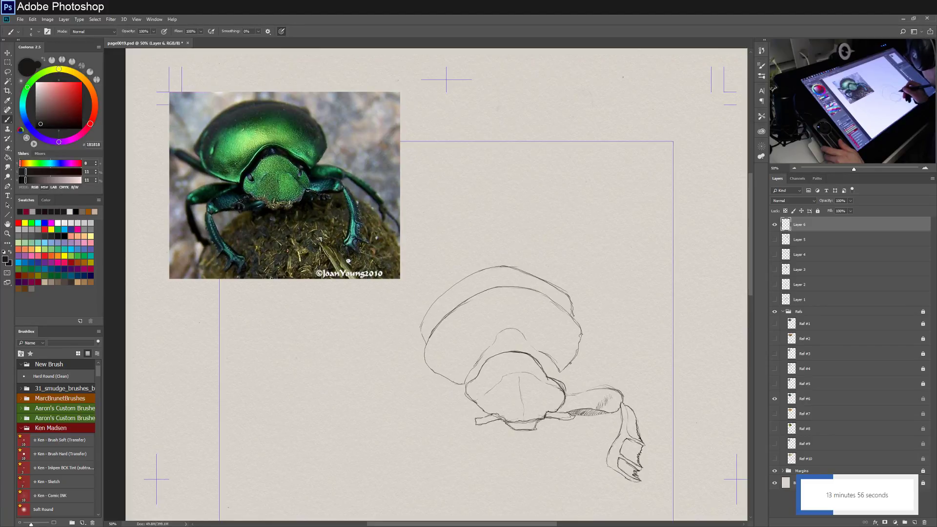
Outline the upper segment of a second leg behind the front leg, arching outward from the wing shell to a joint.
{"action": "left_click_drag", "start_coordinate": [569, 363], "coordinate": [610, 369]}
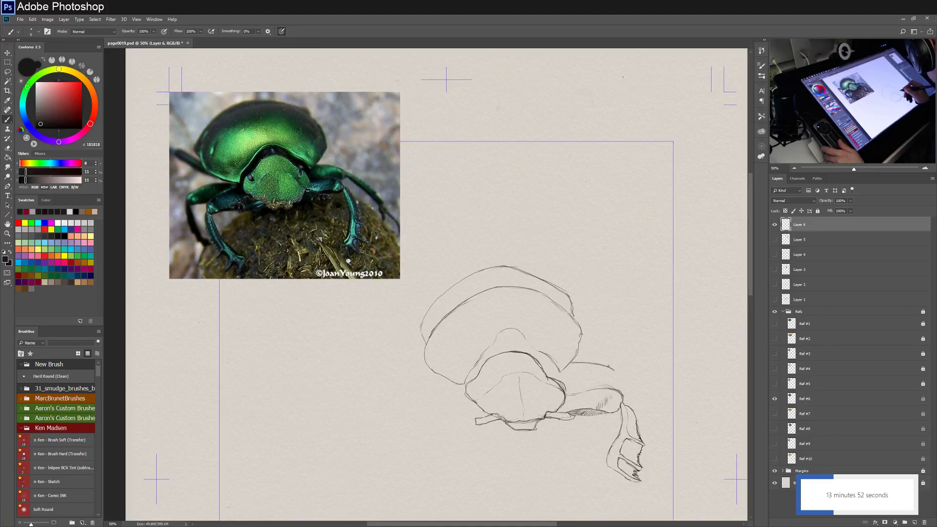
{"action": "left_click_drag", "start_coordinate": [600, 364], "coordinate": [628, 375]}
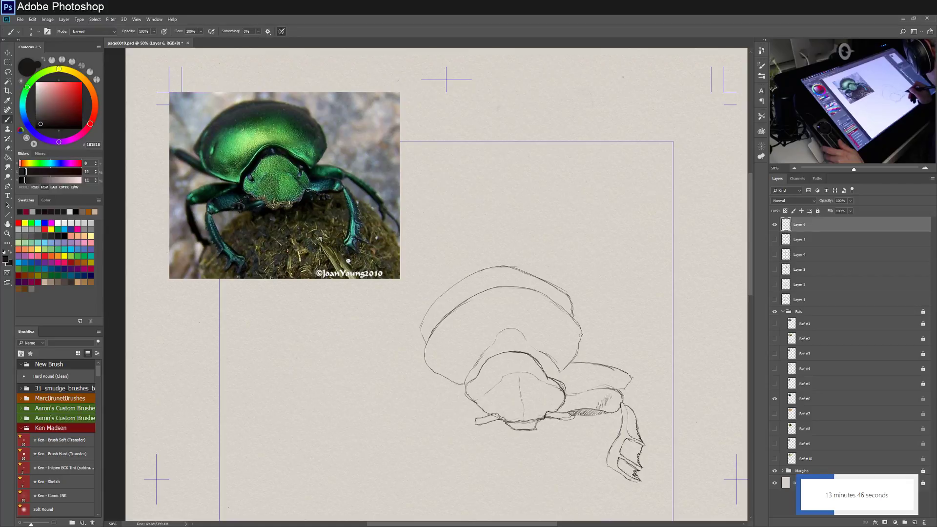
{"action": "left_click_drag", "start_coordinate": [625, 388], "coordinate": [631, 379]}
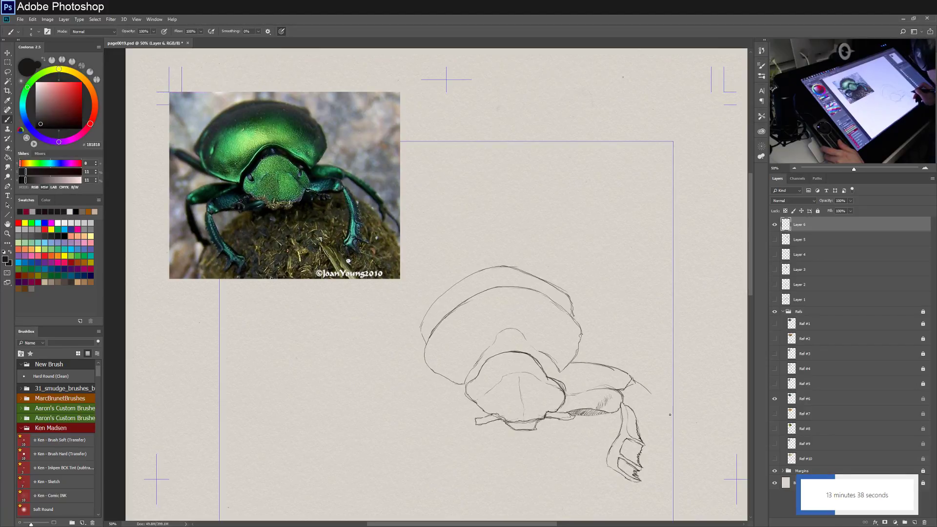
Draw the second leg's narrow lower segment slanting down and outward from the joint, and shade it with hatching.
{"action": "mouse_move", "coordinate": [639, 384]}
{"action": "left_mouse_down"}
{"action": "mouse_move", "coordinate": [659, 412]}
{"action": "mouse_move", "coordinate": [649, 403]}
{"action": "left_mouse_up"}
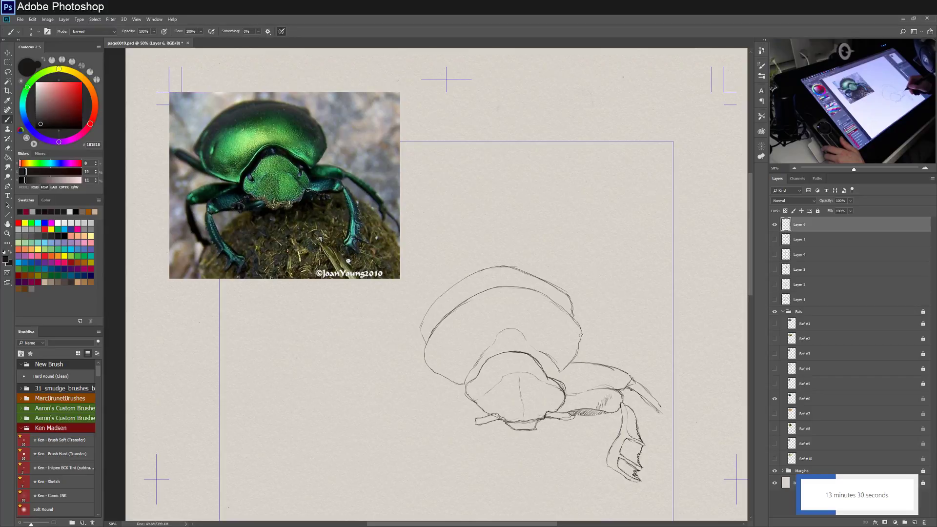
{"action": "left_click_drag", "start_coordinate": [630, 379], "coordinate": [648, 402]}
{"action": "left_click_drag", "start_coordinate": [646, 391], "coordinate": [654, 406]}
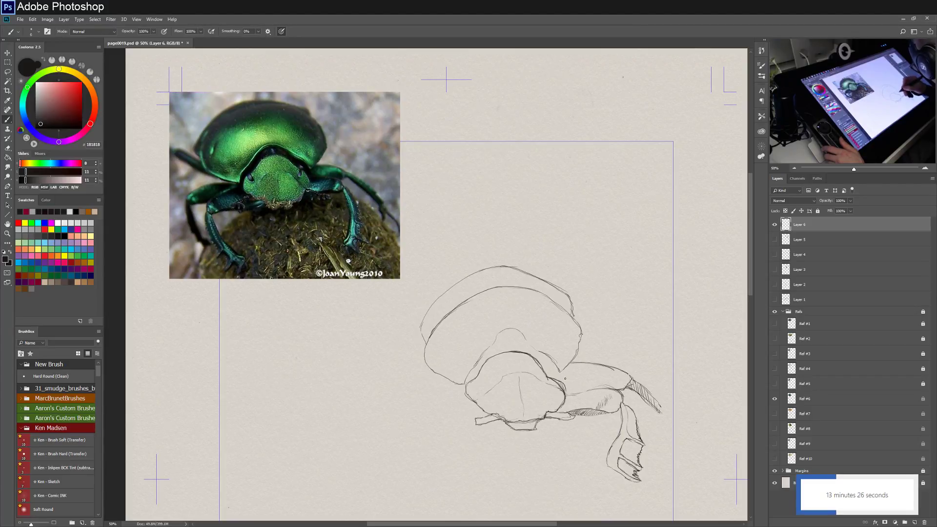
Fill the second leg's upper segment with closely spaced vertical hatching from the wing shell to the joint.
{"action": "left_click_drag", "start_coordinate": [564, 369], "coordinate": [572, 392]}
{"action": "left_click_drag", "start_coordinate": [569, 368], "coordinate": [576, 389]}
{"action": "left_click_drag", "start_coordinate": [575, 365], "coordinate": [581, 390]}
{"action": "mouse_move", "coordinate": [579, 362]}
{"action": "left_mouse_down"}
{"action": "mouse_move", "coordinate": [587, 387]}
{"action": "mouse_move", "coordinate": [580, 365]}
{"action": "mouse_move", "coordinate": [584, 380]}
{"action": "mouse_move", "coordinate": [585, 365]}
{"action": "mouse_move", "coordinate": [606, 390]}
{"action": "left_mouse_up"}
{"action": "left_click_drag", "start_coordinate": [608, 368], "coordinate": [616, 388]}
{"action": "left_click_drag", "start_coordinate": [618, 371], "coordinate": [622, 388]}
{"action": "left_click_drag", "start_coordinate": [622, 373], "coordinate": [627, 383]}
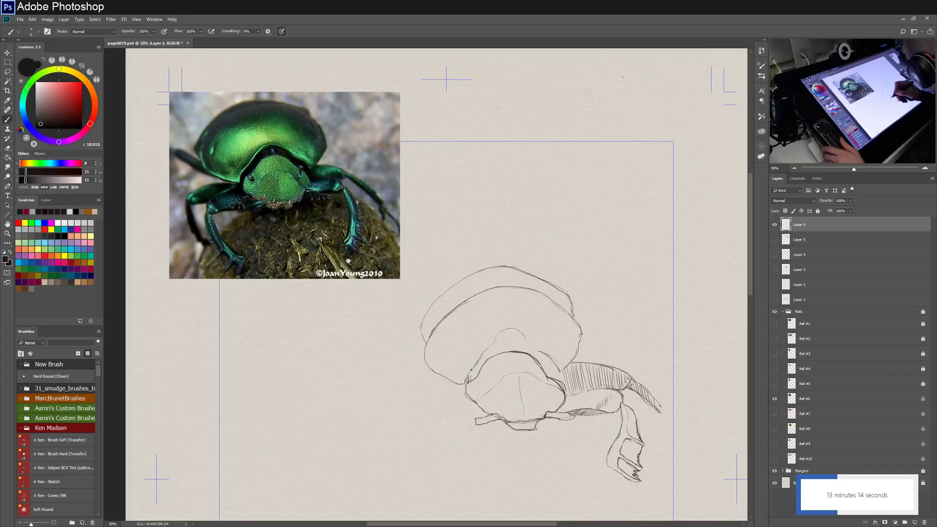
Hatch the band between the beetle's head and the surrounding contour, including the small dome above the head.
{"action": "left_click_drag", "start_coordinate": [478, 366], "coordinate": [473, 376]}
{"action": "left_click_drag", "start_coordinate": [480, 363], "coordinate": [477, 373]}
{"action": "mouse_move", "coordinate": [483, 356]}
{"action": "left_mouse_down"}
{"action": "mouse_move", "coordinate": [479, 370]}
{"action": "mouse_move", "coordinate": [485, 361]}
{"action": "left_mouse_up"}
{"action": "mouse_move", "coordinate": [491, 347]}
{"action": "left_mouse_down"}
{"action": "mouse_move", "coordinate": [468, 380]}
{"action": "mouse_move", "coordinate": [511, 328]}
{"action": "mouse_move", "coordinate": [537, 351]}
{"action": "mouse_move", "coordinate": [520, 327]}
{"action": "mouse_move", "coordinate": [521, 342]}
{"action": "mouse_move", "coordinate": [500, 340]}
{"action": "mouse_move", "coordinate": [494, 356]}
{"action": "mouse_move", "coordinate": [500, 332]}
{"action": "mouse_move", "coordinate": [506, 344]}
{"action": "mouse_move", "coordinate": [525, 351]}
{"action": "left_mouse_up"}
{"action": "left_click_drag", "start_coordinate": [528, 340], "coordinate": [546, 375]}
{"action": "left_click_drag", "start_coordinate": [546, 356], "coordinate": [554, 379]}
{"action": "left_click_drag", "start_coordinate": [555, 364], "coordinate": [570, 394]}
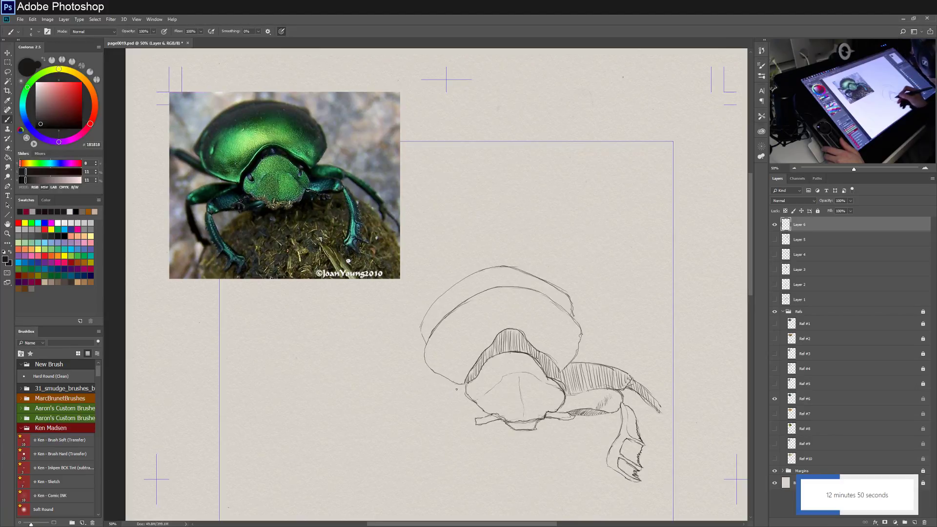
Outline the upper segment of the opposite front leg, from the wing shell out to a joint, and darken its lower edge.
{"action": "mouse_move", "coordinate": [425, 401]}
{"action": "left_mouse_down"}
{"action": "mouse_move", "coordinate": [458, 384]}
{"action": "mouse_move", "coordinate": [423, 402]}
{"action": "left_mouse_up"}
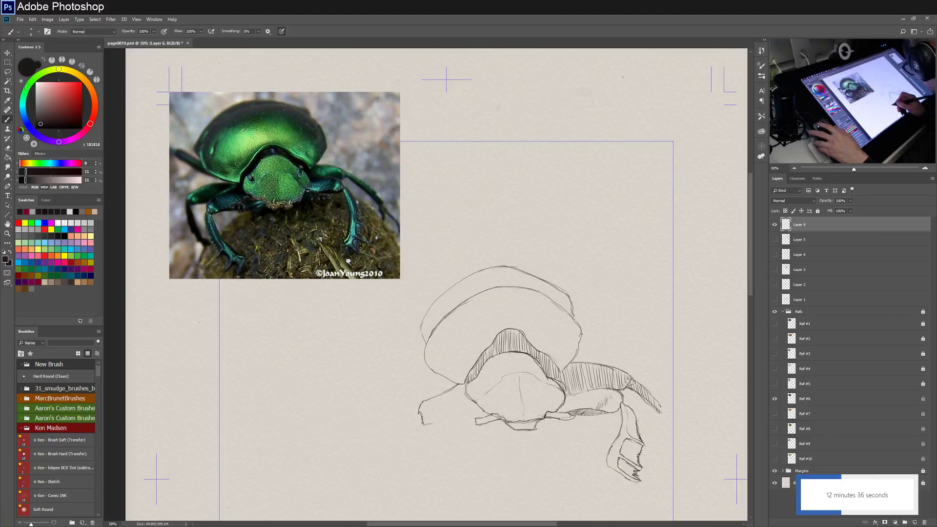
{"action": "mouse_move", "coordinate": [428, 424]}
{"action": "left_mouse_down"}
{"action": "mouse_move", "coordinate": [476, 419]}
{"action": "mouse_move", "coordinate": [456, 422]}
{"action": "mouse_move", "coordinate": [468, 421]}
{"action": "left_mouse_up"}
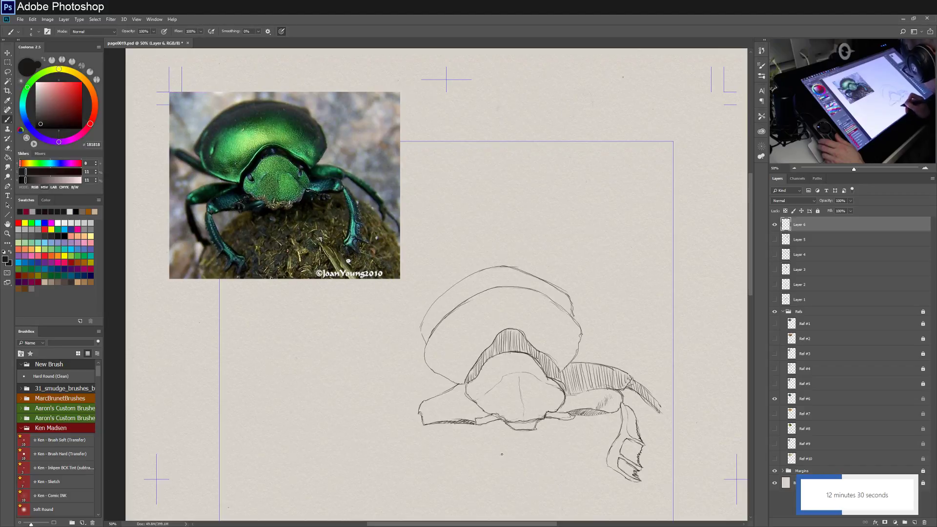
{"action": "left_click_drag", "start_coordinate": [452, 420], "coordinate": [446, 420]}
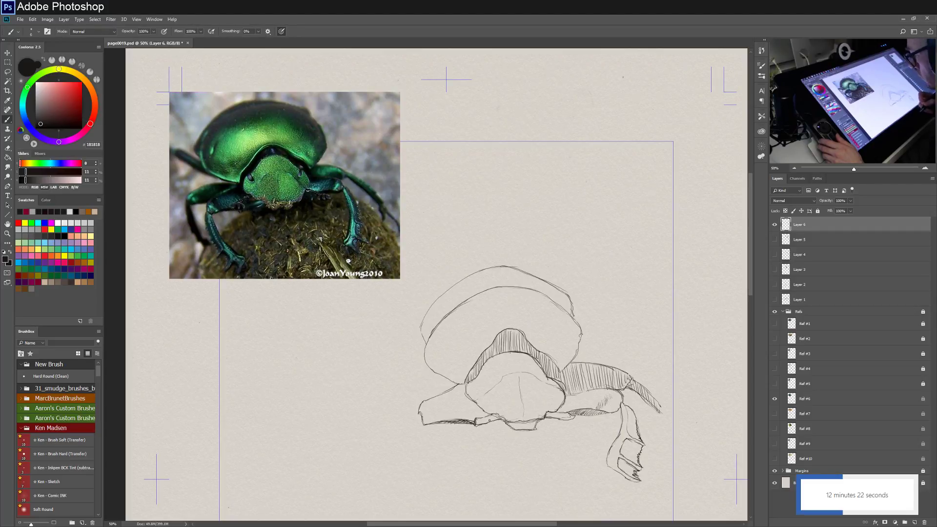
{"action": "left_click_drag", "start_coordinate": [632, 467], "coordinate": [636, 476]}
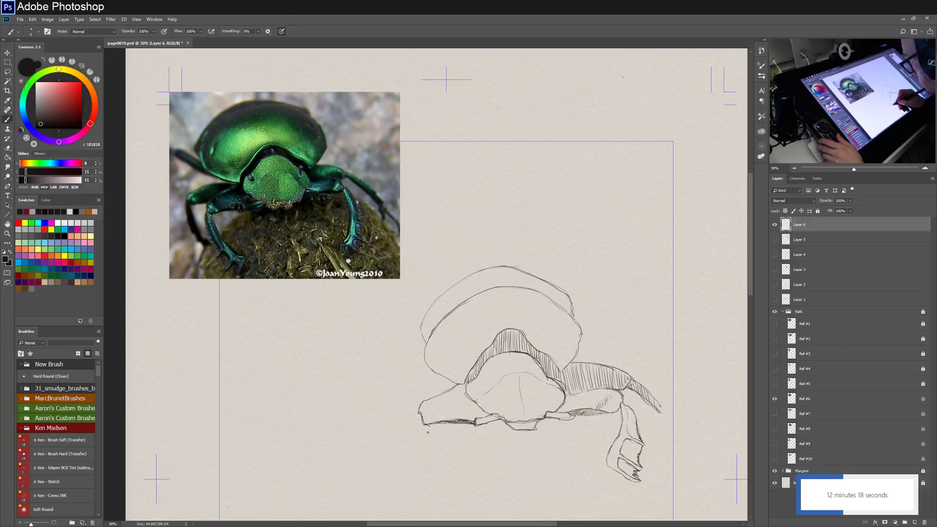
Draw that leg's spiked lower segment, curving down to a forked foot, and hatch its upper segment with slanted strokes.
{"action": "left_click_drag", "start_coordinate": [430, 436], "coordinate": [445, 469]}
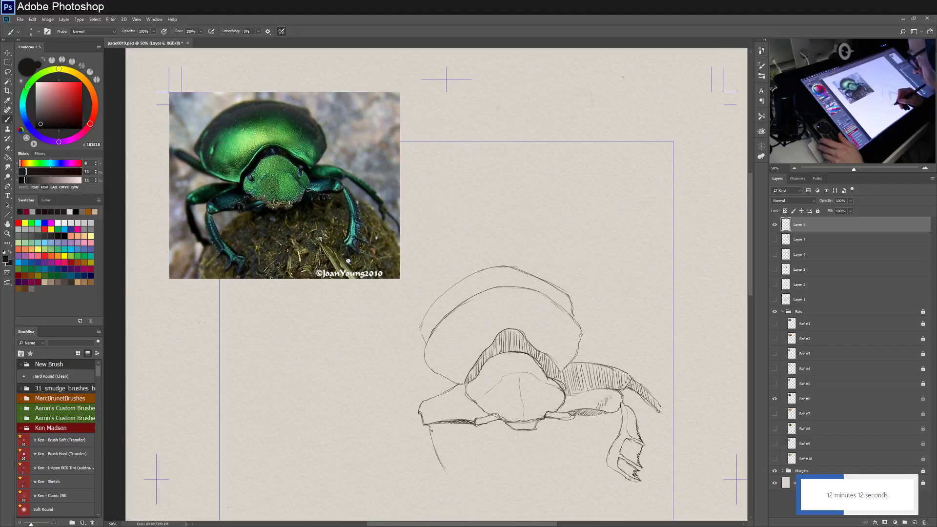
{"action": "left_click_drag", "start_coordinate": [446, 469], "coordinate": [452, 479]}
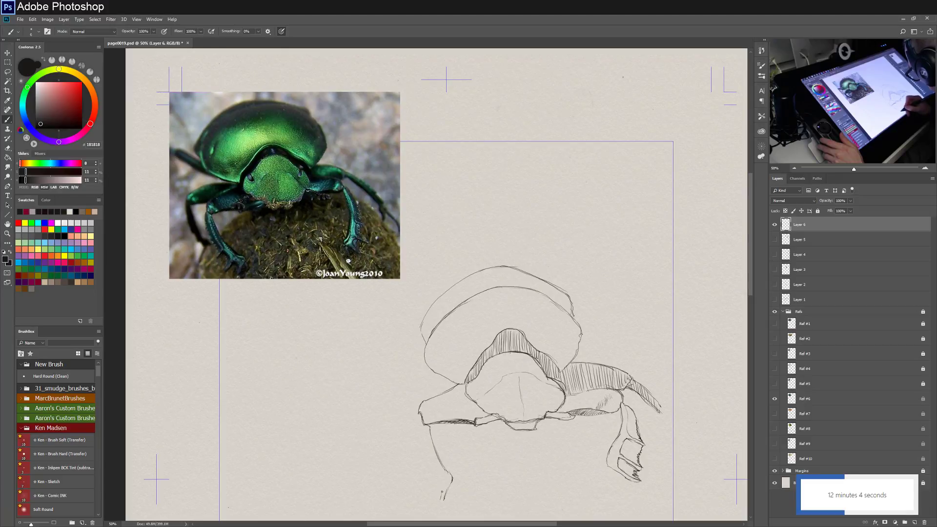
{"action": "left_click_drag", "start_coordinate": [442, 491], "coordinate": [442, 477]}
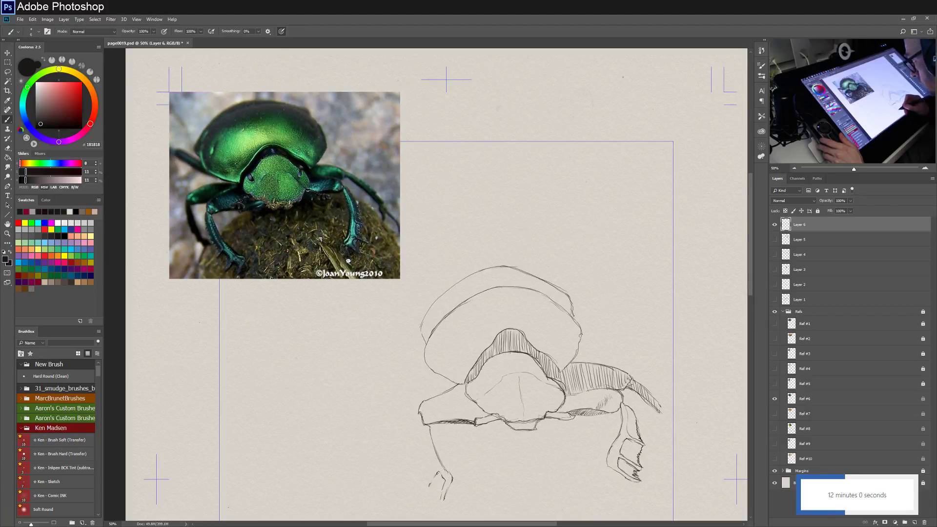
{"action": "mouse_move", "coordinate": [425, 482]}
{"action": "left_mouse_down"}
{"action": "mouse_move", "coordinate": [431, 458]}
{"action": "mouse_move", "coordinate": [435, 468]}
{"action": "left_mouse_up"}
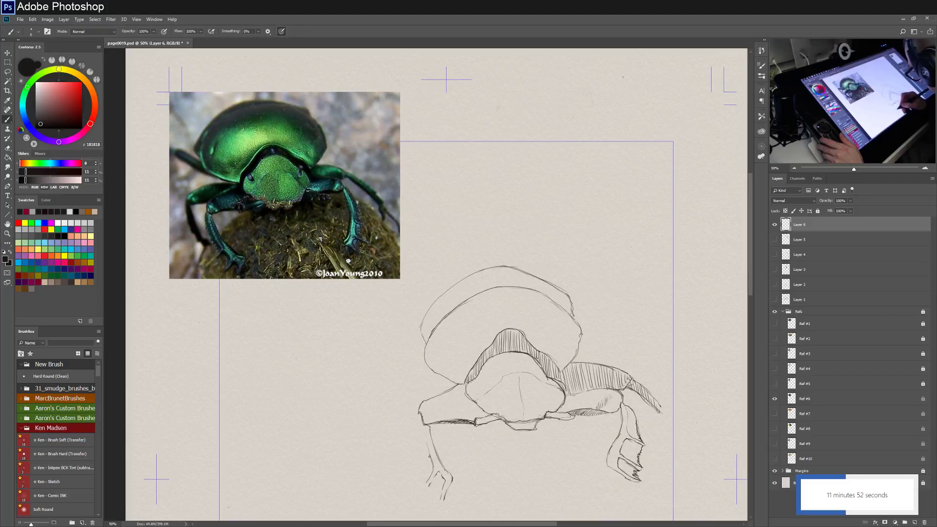
{"action": "left_click_drag", "start_coordinate": [419, 469], "coordinate": [422, 461]}
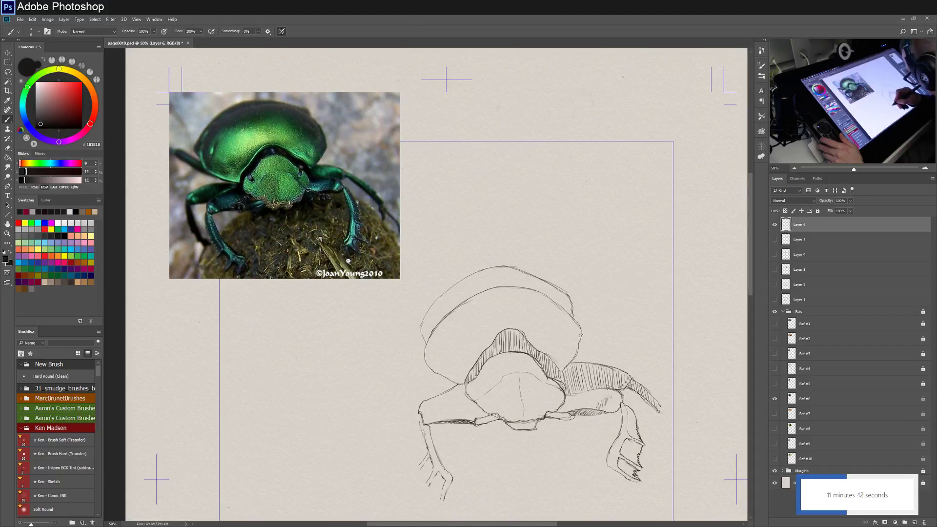
{"action": "left_click_drag", "start_coordinate": [435, 472], "coordinate": [439, 475]}
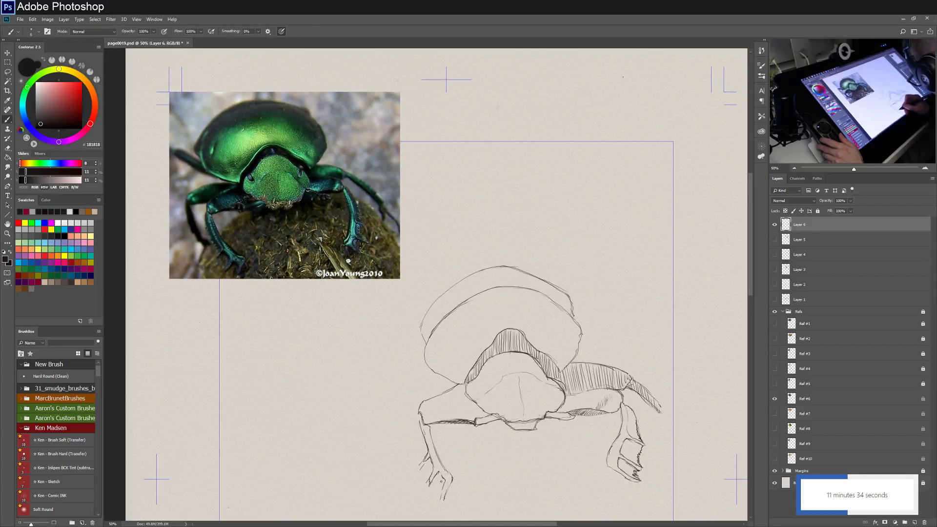
{"action": "mouse_move", "coordinate": [442, 489]}
{"action": "left_mouse_down"}
{"action": "mouse_move", "coordinate": [443, 501]}
{"action": "mouse_move", "coordinate": [430, 485]}
{"action": "left_mouse_up"}
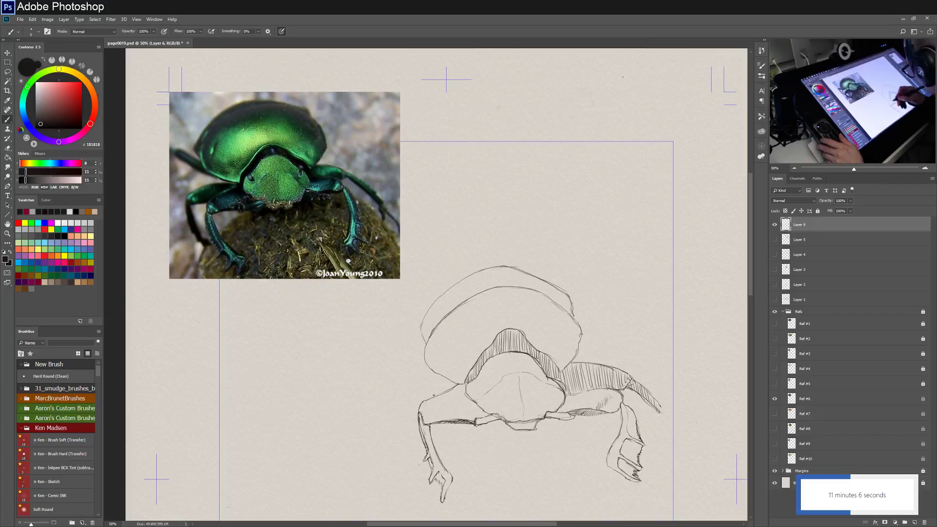
{"action": "mouse_move", "coordinate": [432, 407]}
{"action": "left_mouse_down"}
{"action": "mouse_move", "coordinate": [453, 399]}
{"action": "mouse_move", "coordinate": [462, 412]}
{"action": "mouse_move", "coordinate": [465, 399]}
{"action": "mouse_move", "coordinate": [482, 412]}
{"action": "left_mouse_up"}
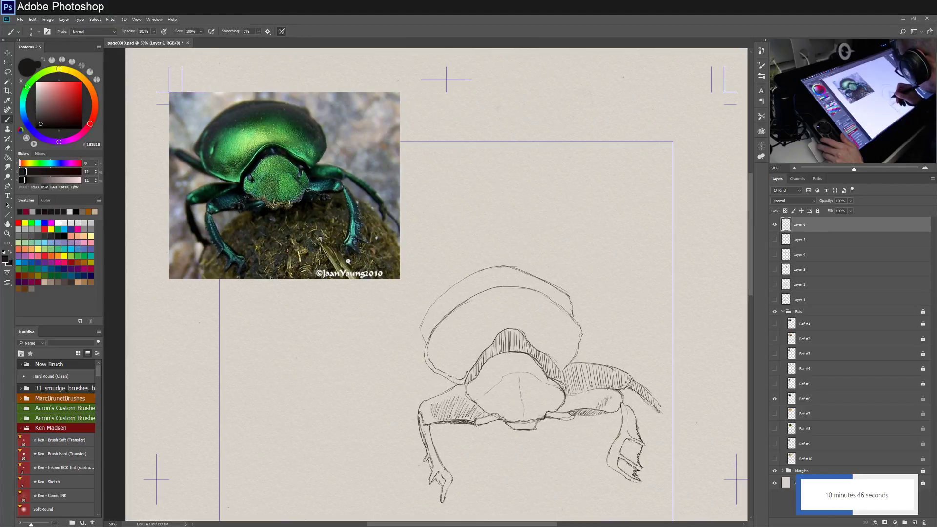
Reinforce the wing shell's contours with darker lines around the head opening, the side edges and both upper arcs.
{"action": "left_click_drag", "start_coordinate": [475, 361], "coordinate": [483, 348]}
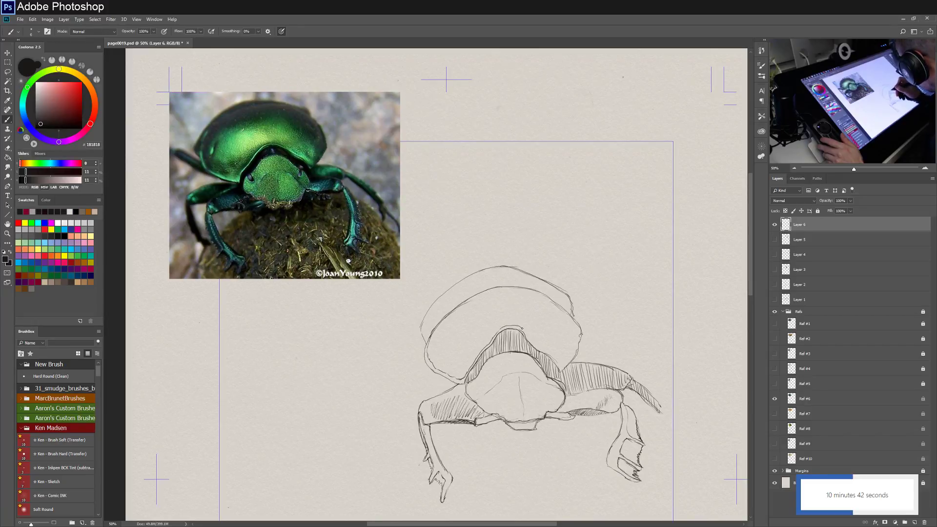
{"action": "left_click_drag", "start_coordinate": [521, 329], "coordinate": [557, 361]}
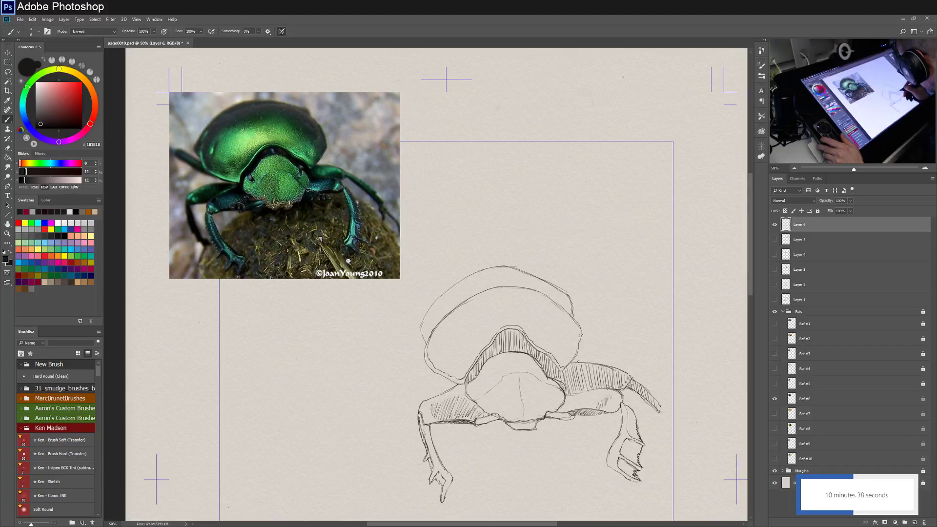
{"action": "left_click_drag", "start_coordinate": [575, 350], "coordinate": [569, 361]}
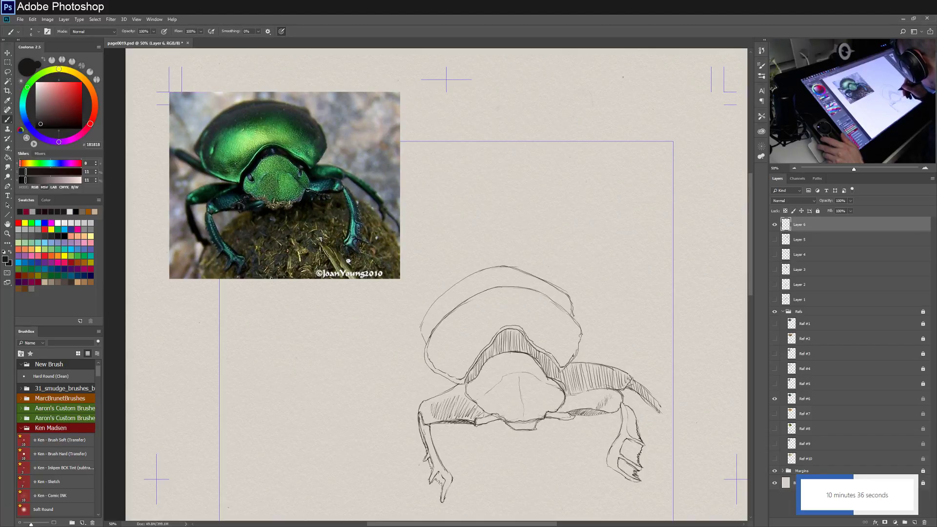
{"action": "left_click_drag", "start_coordinate": [574, 322], "coordinate": [581, 331]}
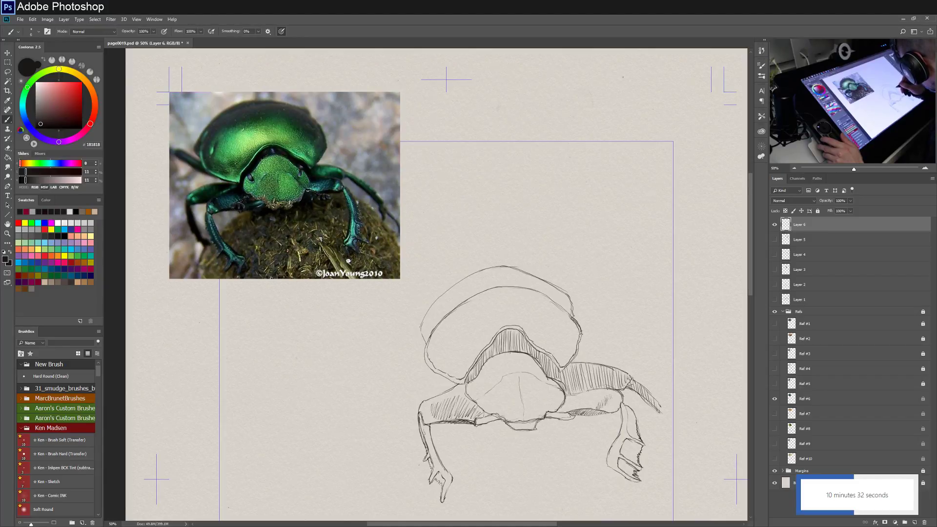
{"action": "left_click_drag", "start_coordinate": [567, 297], "coordinate": [573, 314]}
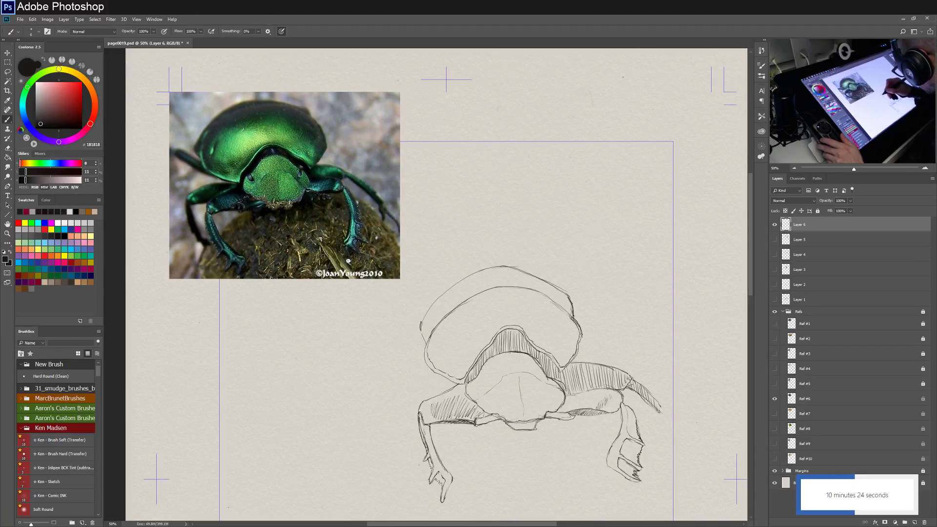
{"action": "mouse_move", "coordinate": [422, 330]}
{"action": "left_mouse_down"}
{"action": "mouse_move", "coordinate": [428, 342]}
{"action": "mouse_move", "coordinate": [426, 326]}
{"action": "left_mouse_up"}
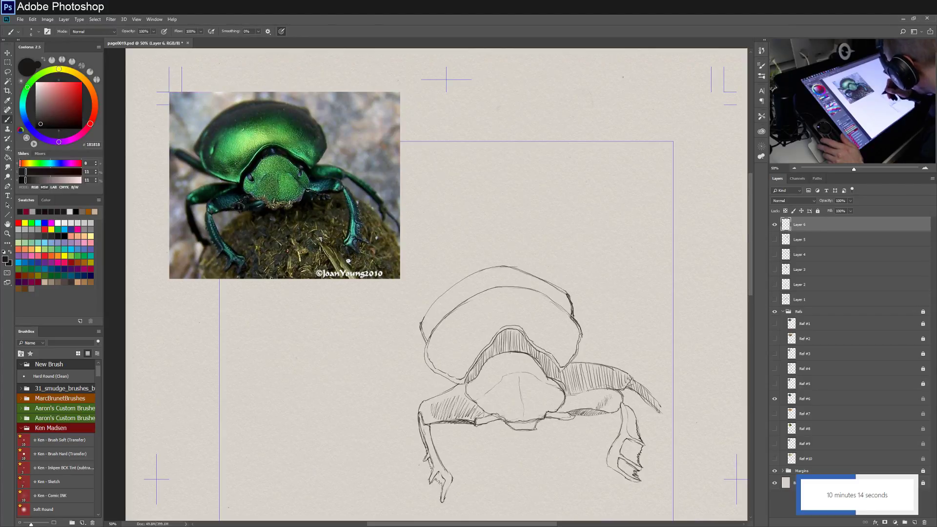
{"action": "mouse_move", "coordinate": [420, 324]}
{"action": "left_mouse_down"}
{"action": "mouse_move", "coordinate": [457, 282]}
{"action": "mouse_move", "coordinate": [517, 266]}
{"action": "mouse_move", "coordinate": [567, 296]}
{"action": "mouse_move", "coordinate": [580, 344]}
{"action": "left_mouse_up"}
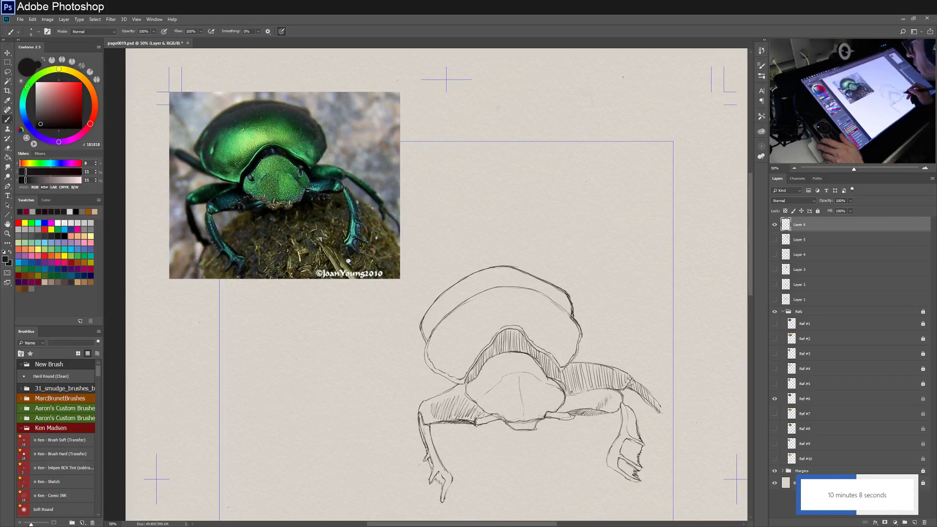
{"action": "mouse_move", "coordinate": [430, 335]}
{"action": "left_mouse_down"}
{"action": "mouse_move", "coordinate": [459, 304]}
{"action": "mouse_move", "coordinate": [506, 288]}
{"action": "left_mouse_up"}
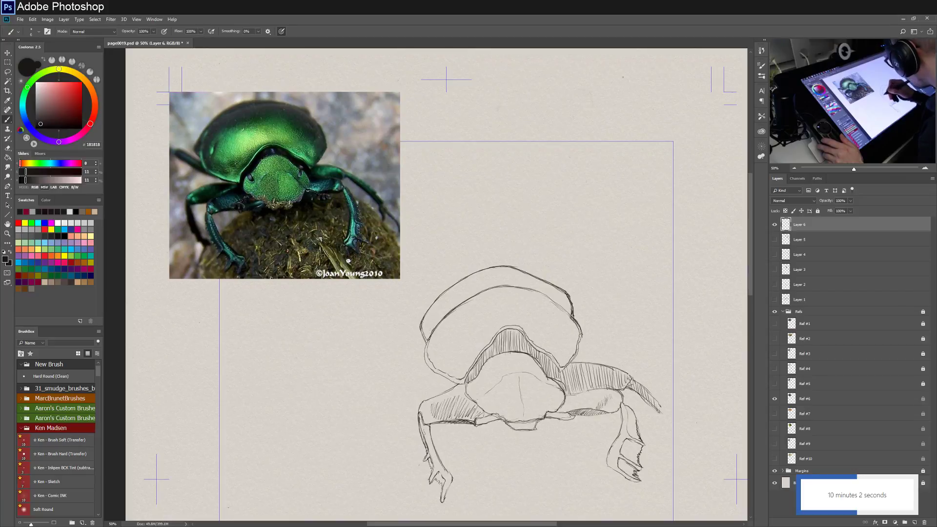
Add short hatching strokes along the inner arc of the wing shell's upper band, from one side to the other.
{"action": "scroll", "coordinate": [427, 336], "scroll_direction": "down", "scroll_amount": 2}
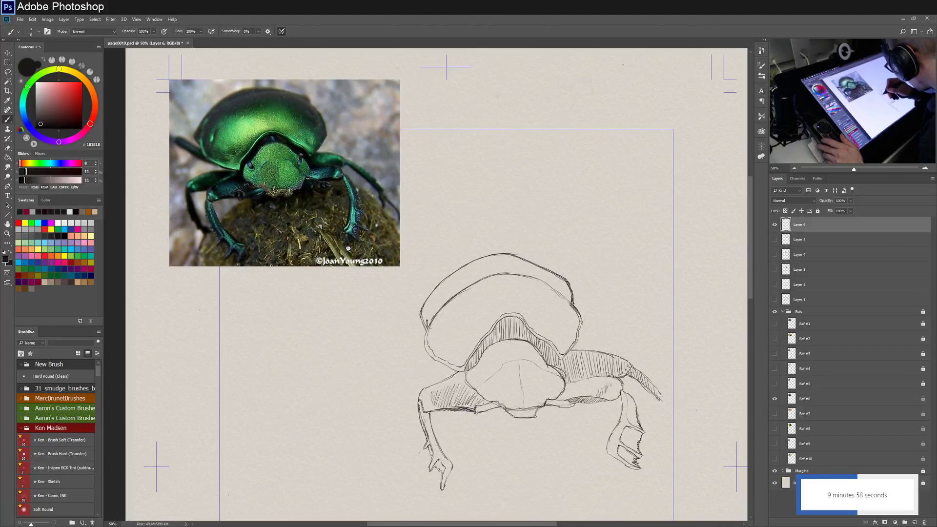
{"action": "left_click_drag", "start_coordinate": [433, 314], "coordinate": [432, 325]}
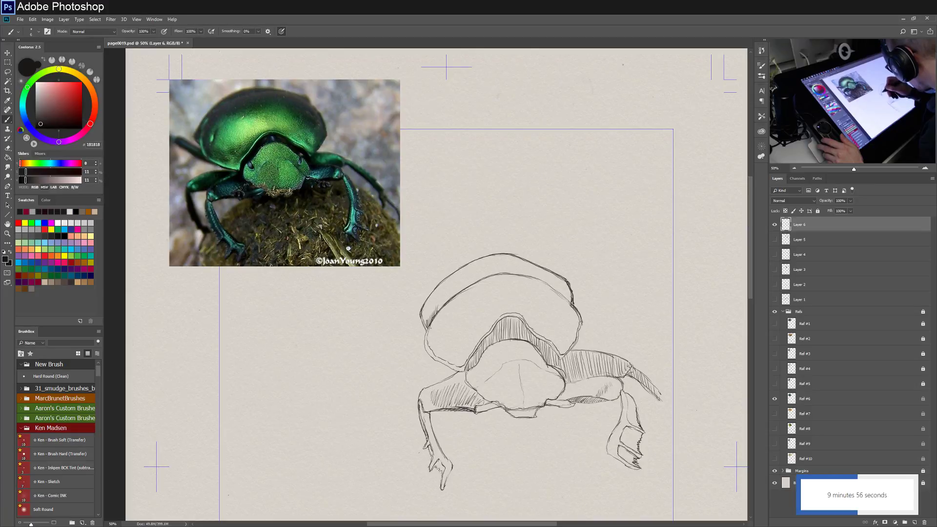
{"action": "mouse_move", "coordinate": [451, 294]}
{"action": "left_mouse_down"}
{"action": "mouse_move", "coordinate": [445, 305]}
{"action": "mouse_move", "coordinate": [463, 290]}
{"action": "left_mouse_up"}
{"action": "mouse_move", "coordinate": [474, 278]}
{"action": "left_mouse_down"}
{"action": "mouse_move", "coordinate": [468, 288]}
{"action": "mouse_move", "coordinate": [491, 275]}
{"action": "left_mouse_up"}
{"action": "left_click_drag", "start_coordinate": [501, 267], "coordinate": [497, 275]}
{"action": "left_click_drag", "start_coordinate": [508, 268], "coordinate": [502, 273]}
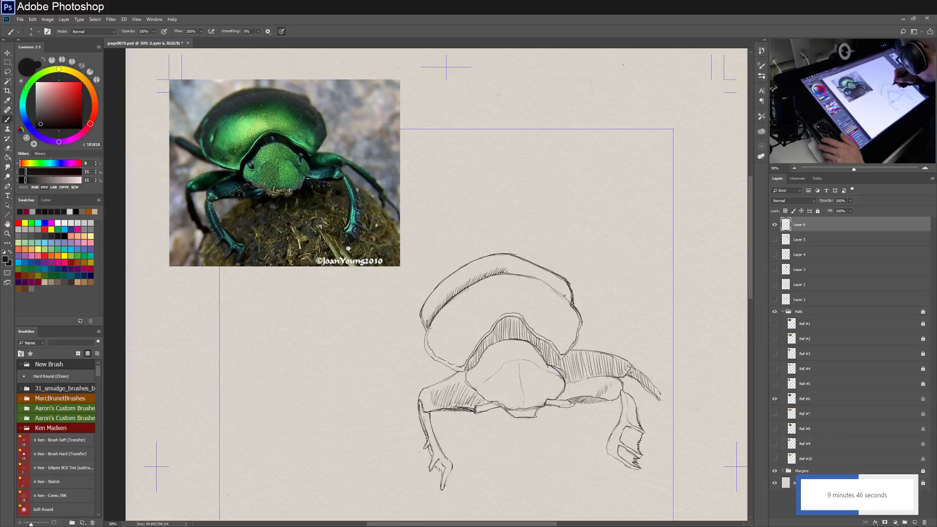
{"action": "mouse_move", "coordinate": [565, 294]}
{"action": "left_mouse_down"}
{"action": "mouse_move", "coordinate": [573, 305]}
{"action": "mouse_move", "coordinate": [551, 287]}
{"action": "left_mouse_up"}
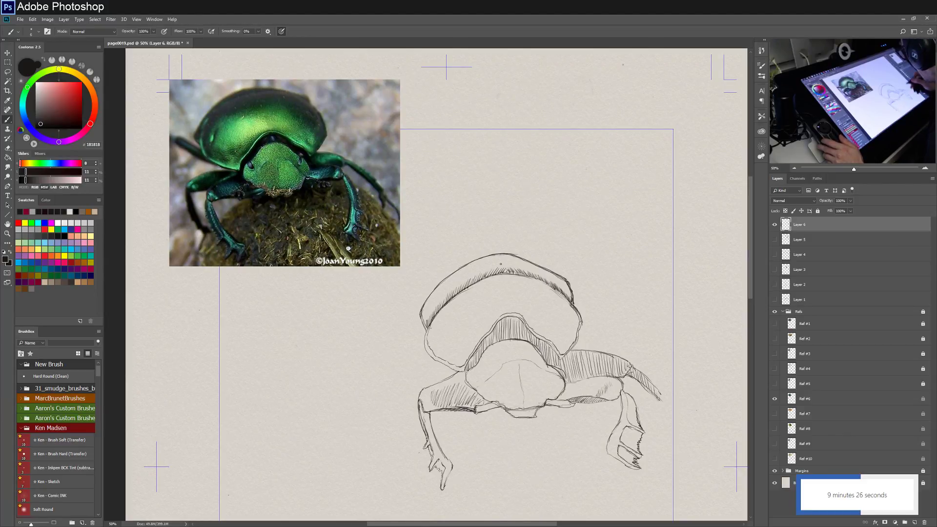
Fill the full width of the wing shell's upper band with long hatching strokes following its curve.
{"action": "mouse_move", "coordinate": [425, 300]}
{"action": "left_mouse_down"}
{"action": "mouse_move", "coordinate": [427, 324]}
{"action": "mouse_move", "coordinate": [432, 299]}
{"action": "left_mouse_up"}
{"action": "left_click_drag", "start_coordinate": [430, 318], "coordinate": [436, 289]}
{"action": "left_click_drag", "start_coordinate": [434, 315], "coordinate": [442, 283]}
{"action": "mouse_move", "coordinate": [441, 308]}
{"action": "left_mouse_down"}
{"action": "mouse_move", "coordinate": [446, 275]}
{"action": "mouse_move", "coordinate": [474, 264]}
{"action": "left_mouse_up"}
{"action": "mouse_move", "coordinate": [470, 284]}
{"action": "left_mouse_down"}
{"action": "mouse_move", "coordinate": [483, 256]}
{"action": "mouse_move", "coordinate": [501, 256]}
{"action": "left_mouse_up"}
{"action": "mouse_move", "coordinate": [495, 275]}
{"action": "left_mouse_down"}
{"action": "mouse_move", "coordinate": [503, 255]}
{"action": "mouse_move", "coordinate": [518, 258]}
{"action": "left_mouse_up"}
{"action": "mouse_move", "coordinate": [513, 274]}
{"action": "left_mouse_down"}
{"action": "mouse_move", "coordinate": [519, 256]}
{"action": "mouse_move", "coordinate": [537, 264]}
{"action": "left_mouse_up"}
{"action": "left_click_drag", "start_coordinate": [532, 282], "coordinate": [545, 266]}
{"action": "mouse_move", "coordinate": [542, 284]}
{"action": "left_mouse_down"}
{"action": "mouse_move", "coordinate": [548, 269]}
{"action": "mouse_move", "coordinate": [562, 274]}
{"action": "left_mouse_up"}
{"action": "left_click_drag", "start_coordinate": [560, 295], "coordinate": [568, 280]}
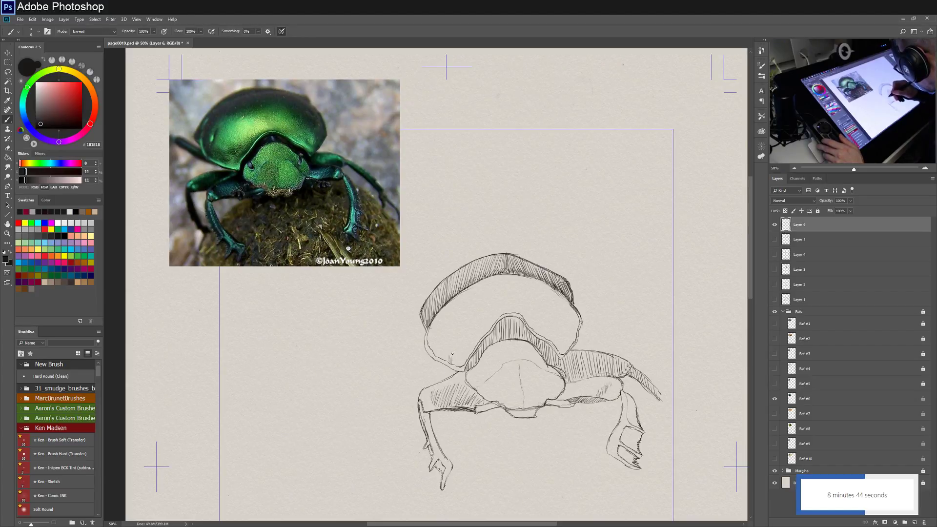
Hatch the wing shell's lower lobes on both sides of the head, and add short shading strokes along its outer edges.
{"action": "left_click_drag", "start_coordinate": [453, 353], "coordinate": [473, 347]}
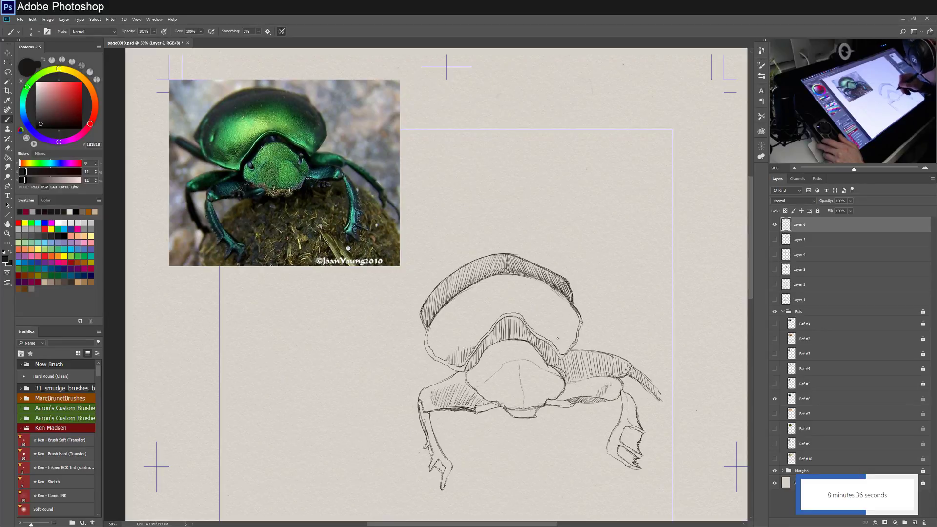
{"action": "left_click_drag", "start_coordinate": [559, 341], "coordinate": [567, 353]}
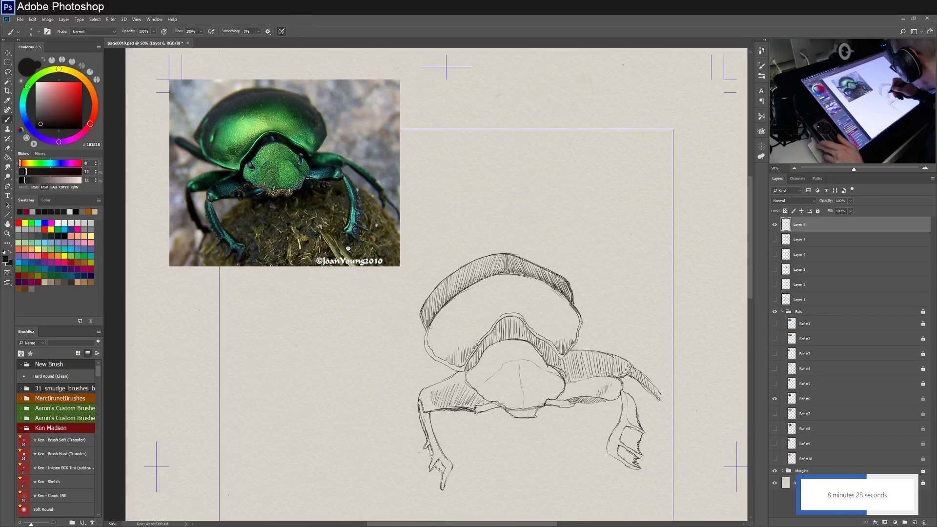
{"action": "left_click_drag", "start_coordinate": [479, 335], "coordinate": [478, 345]}
{"action": "left_click_drag", "start_coordinate": [474, 335], "coordinate": [471, 351]}
{"action": "left_click_drag", "start_coordinate": [470, 337], "coordinate": [469, 351]}
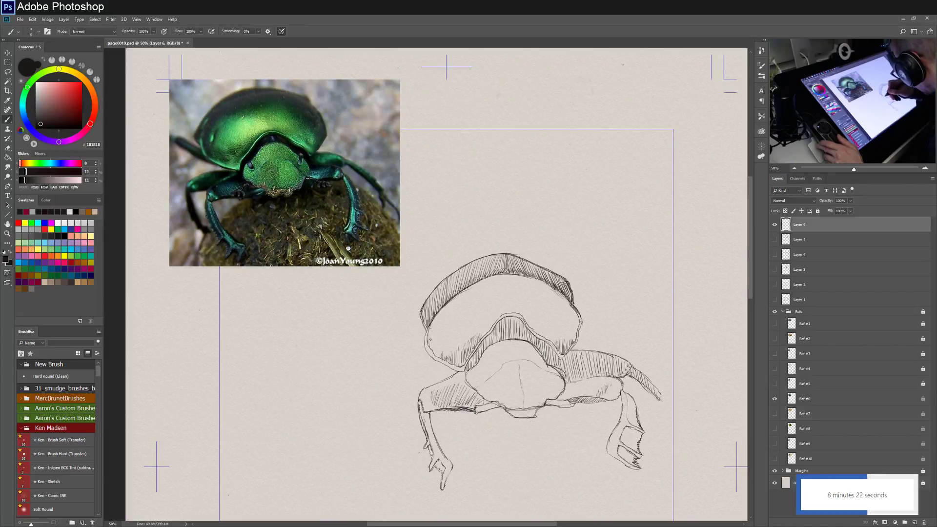
{"action": "left_click_drag", "start_coordinate": [435, 346], "coordinate": [437, 356]}
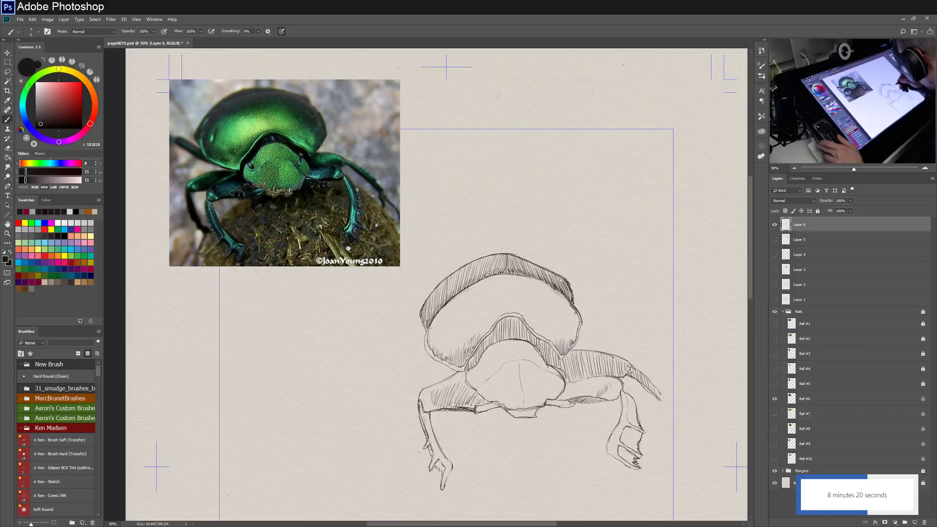
{"action": "left_click_drag", "start_coordinate": [577, 315], "coordinate": [580, 330]}
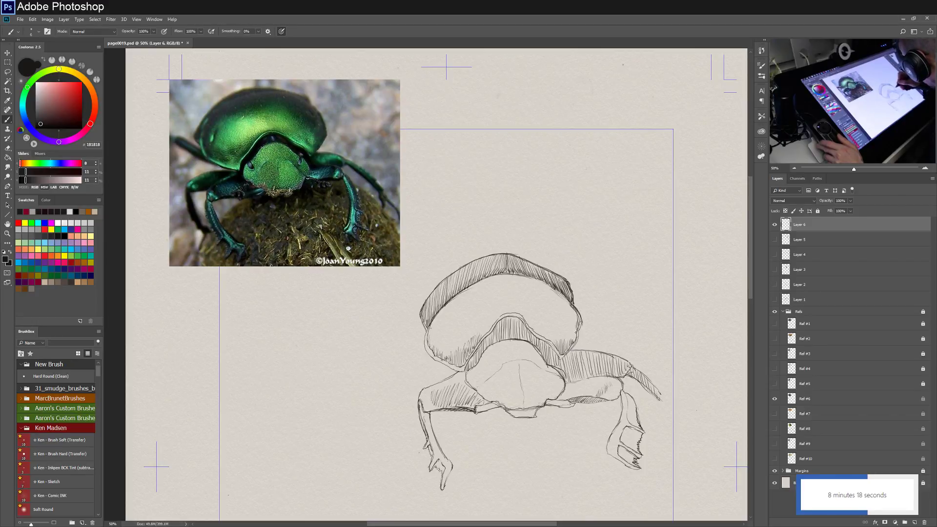
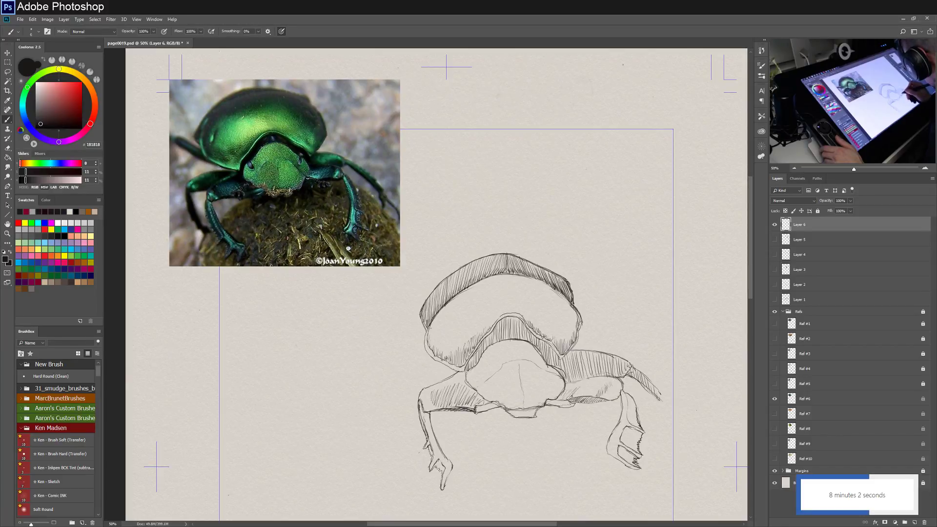
Extend the first front leg's upper hatching, and draw a short cross-hatched leg segment behind the opposite front leg.
{"action": "left_click_drag", "start_coordinate": [609, 385], "coordinate": [604, 396]}
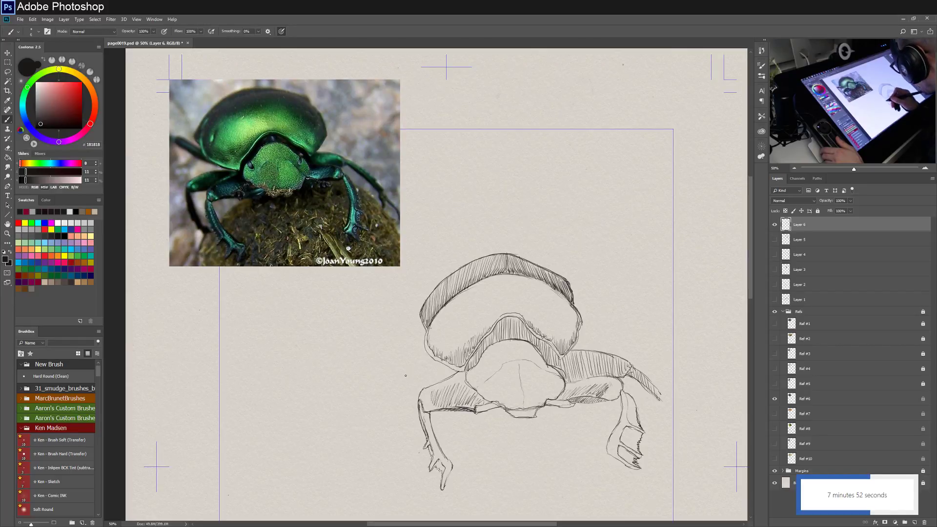
{"action": "mouse_move", "coordinate": [405, 375]}
{"action": "left_mouse_down"}
{"action": "mouse_move", "coordinate": [454, 371]}
{"action": "mouse_move", "coordinate": [396, 382]}
{"action": "left_mouse_up"}
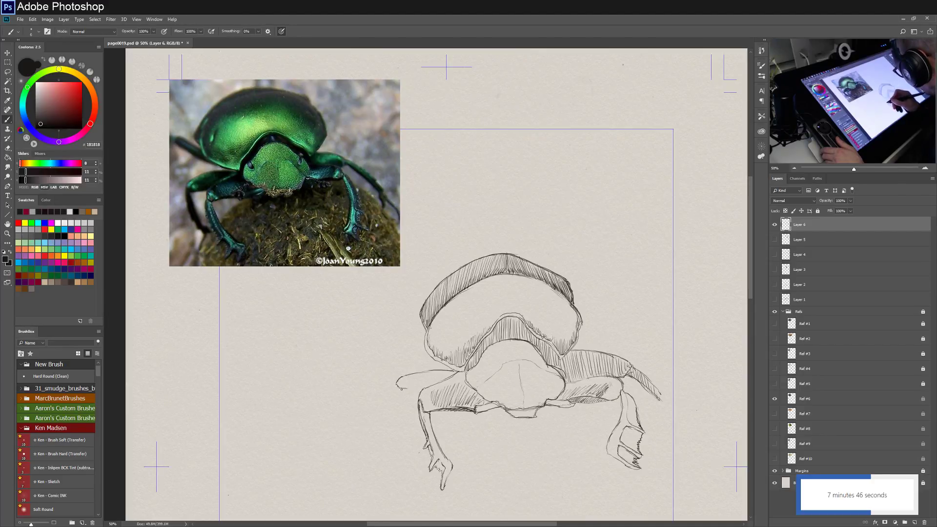
{"action": "mouse_move", "coordinate": [408, 391]}
{"action": "left_mouse_down"}
{"action": "mouse_move", "coordinate": [423, 393]}
{"action": "mouse_move", "coordinate": [403, 381]}
{"action": "mouse_move", "coordinate": [456, 372]}
{"action": "mouse_move", "coordinate": [426, 372]}
{"action": "mouse_move", "coordinate": [443, 376]}
{"action": "mouse_move", "coordinate": [429, 383]}
{"action": "left_mouse_up"}
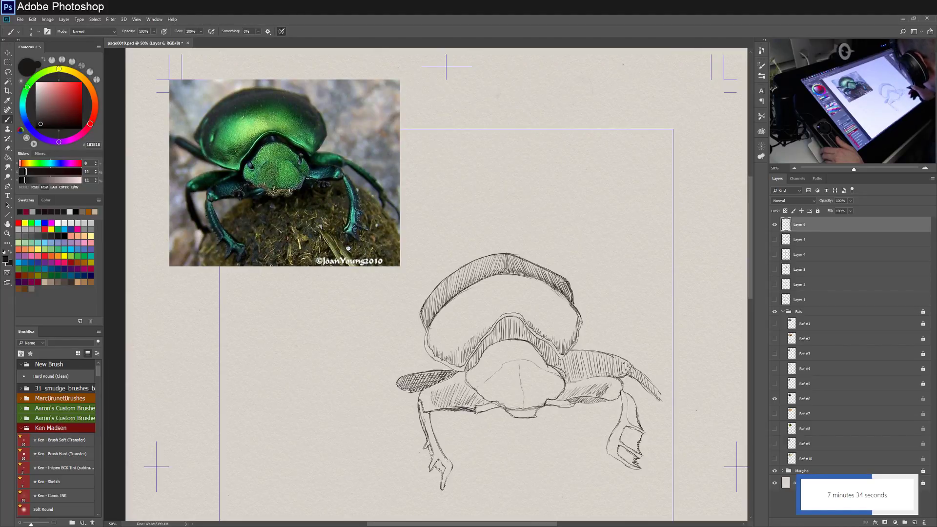
Cross-hatch the upper segment of the vertically hatched second leg with lengthwise strokes from the wing shell toward the joint.
{"action": "mouse_move", "coordinate": [627, 351]}
{"action": "left_mouse_down"}
{"action": "mouse_move", "coordinate": [567, 352]}
{"action": "mouse_move", "coordinate": [625, 356]}
{"action": "left_mouse_up"}
{"action": "mouse_move", "coordinate": [569, 364]}
{"action": "left_mouse_down"}
{"action": "mouse_move", "coordinate": [619, 360]}
{"action": "mouse_move", "coordinate": [598, 362]}
{"action": "mouse_move", "coordinate": [616, 368]}
{"action": "left_mouse_up"}
{"action": "left_click_drag", "start_coordinate": [561, 376], "coordinate": [615, 373]}
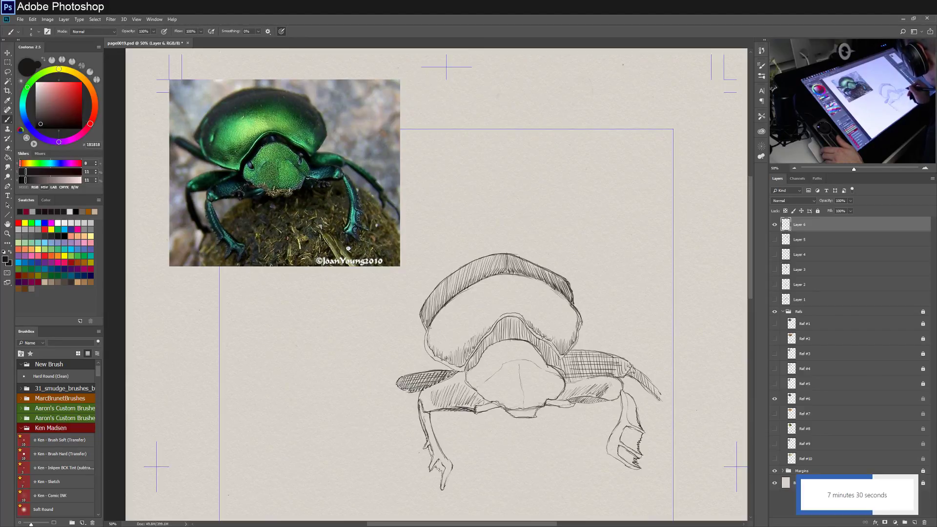
Cross-hatch the collar band between the head and wing shell, and add a small solid dark eye mark on each side of the head.
{"action": "left_click_drag", "start_coordinate": [500, 320], "coordinate": [523, 319]}
{"action": "left_click_drag", "start_coordinate": [494, 325], "coordinate": [521, 325]}
{"action": "left_click_drag", "start_coordinate": [492, 333], "coordinate": [524, 330]}
{"action": "mouse_move", "coordinate": [496, 334]}
{"action": "left_mouse_down"}
{"action": "mouse_move", "coordinate": [534, 334]}
{"action": "mouse_move", "coordinate": [478, 358]}
{"action": "left_mouse_up"}
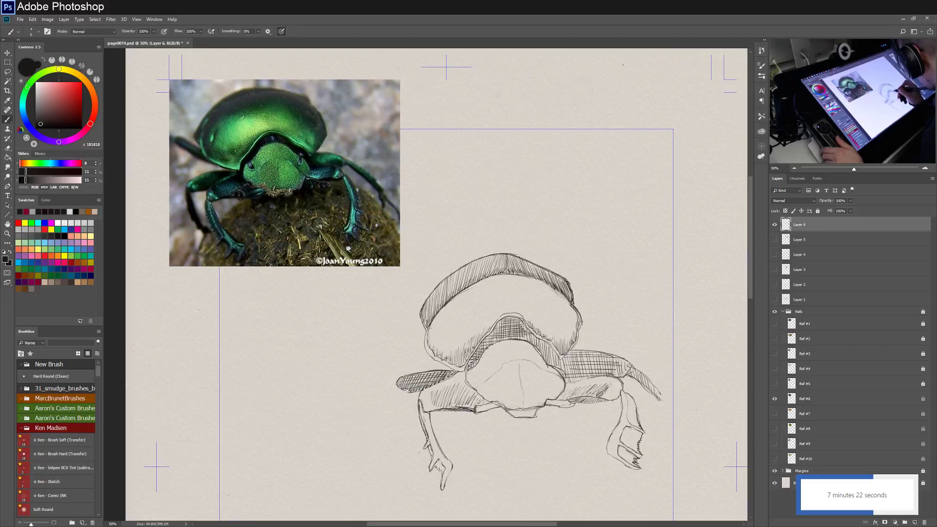
{"action": "left_click_drag", "start_coordinate": [530, 340], "coordinate": [558, 355]}
{"action": "left_click_drag", "start_coordinate": [547, 363], "coordinate": [562, 360]}
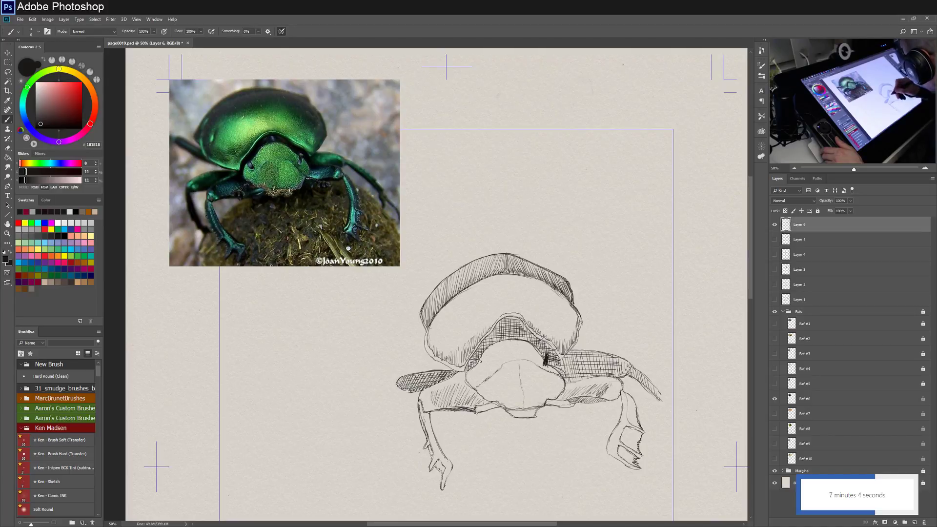
{"action": "left_click_drag", "start_coordinate": [481, 361], "coordinate": [482, 368]}
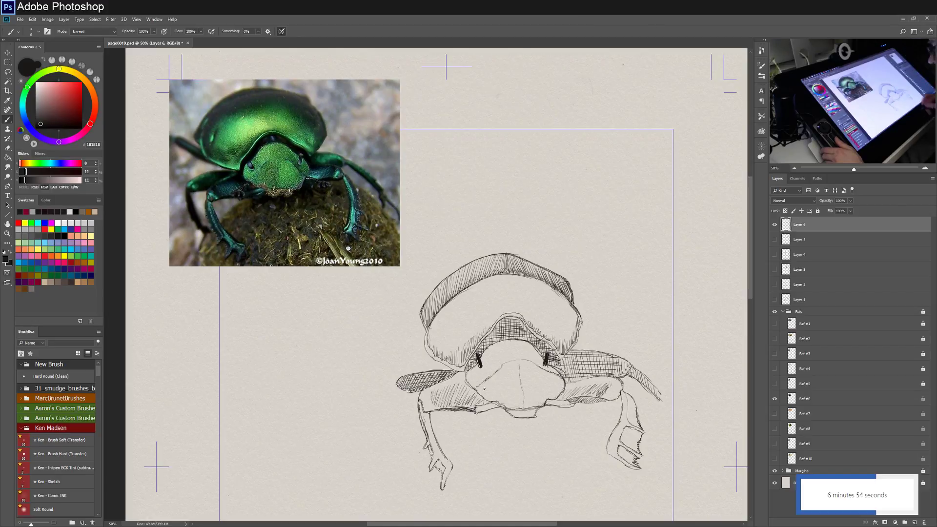
Draw and hatch the tapering lower segment of the rear leg beside the first front leg, and darken the opposite rear leg's lower segment.
{"action": "left_click_drag", "start_coordinate": [396, 384], "coordinate": [403, 423]}
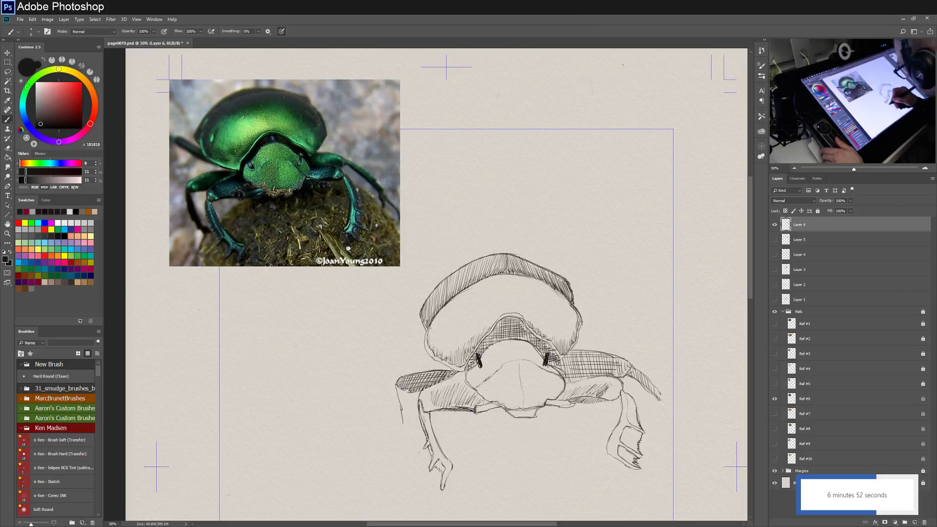
{"action": "mouse_move", "coordinate": [395, 389]}
{"action": "left_mouse_down"}
{"action": "mouse_move", "coordinate": [400, 417]}
{"action": "mouse_move", "coordinate": [402, 393]}
{"action": "mouse_move", "coordinate": [408, 432]}
{"action": "left_mouse_up"}
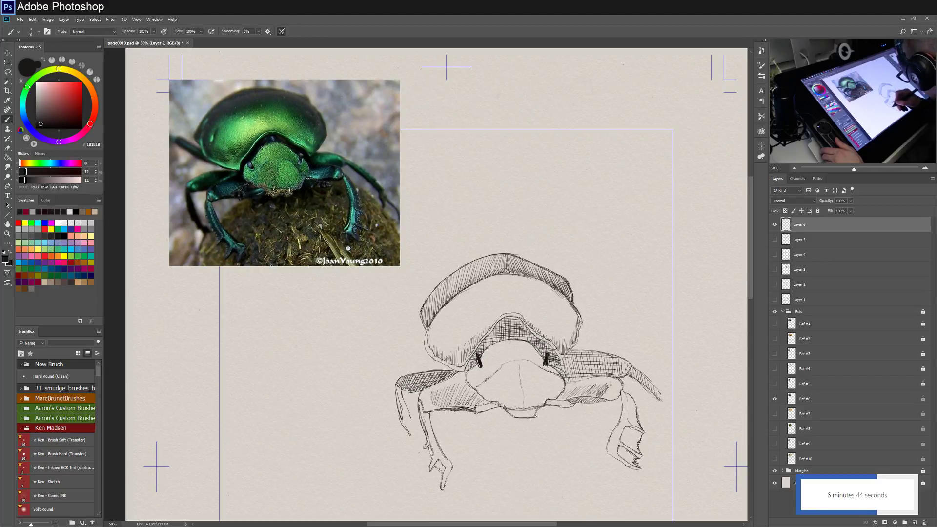
{"action": "left_click_drag", "start_coordinate": [412, 418], "coordinate": [417, 437]}
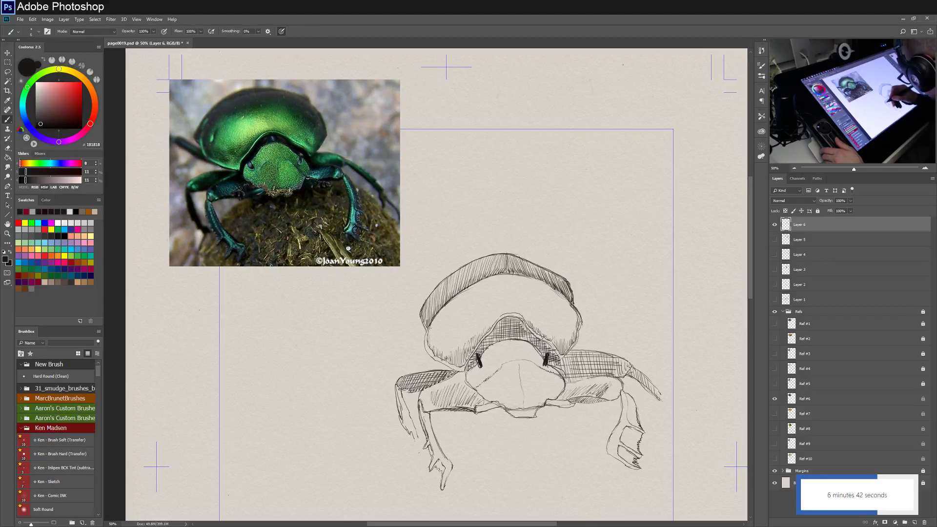
{"action": "left_click_drag", "start_coordinate": [397, 383], "coordinate": [415, 437]}
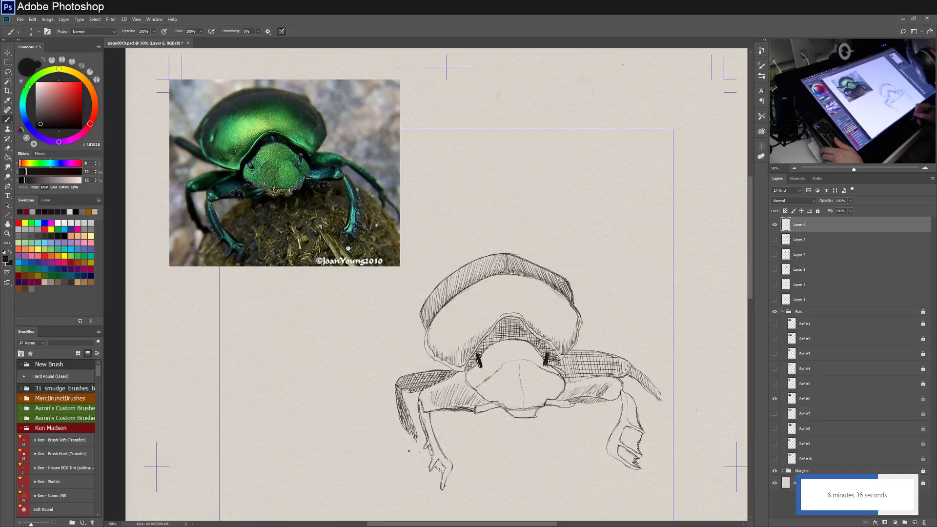
{"action": "left_click_drag", "start_coordinate": [632, 452], "coordinate": [638, 464]}
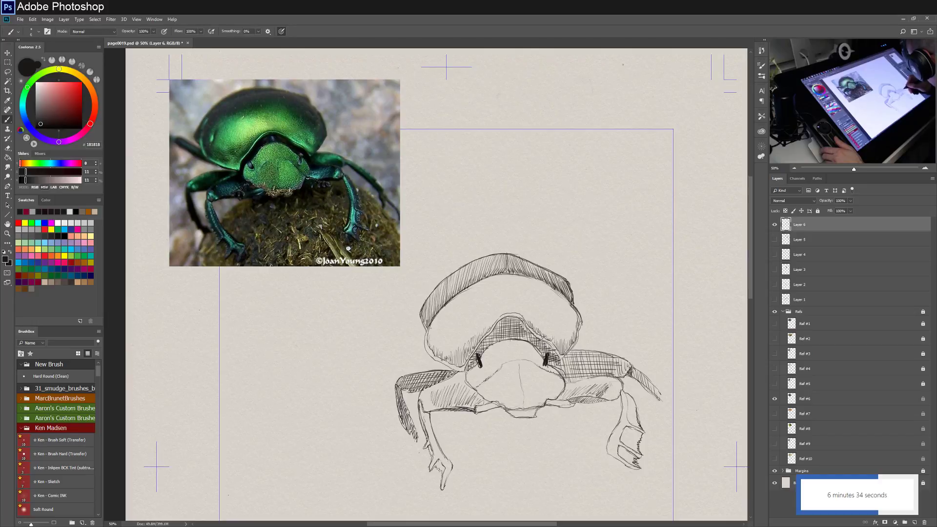
{"action": "left_click_drag", "start_coordinate": [632, 369], "coordinate": [655, 393]}
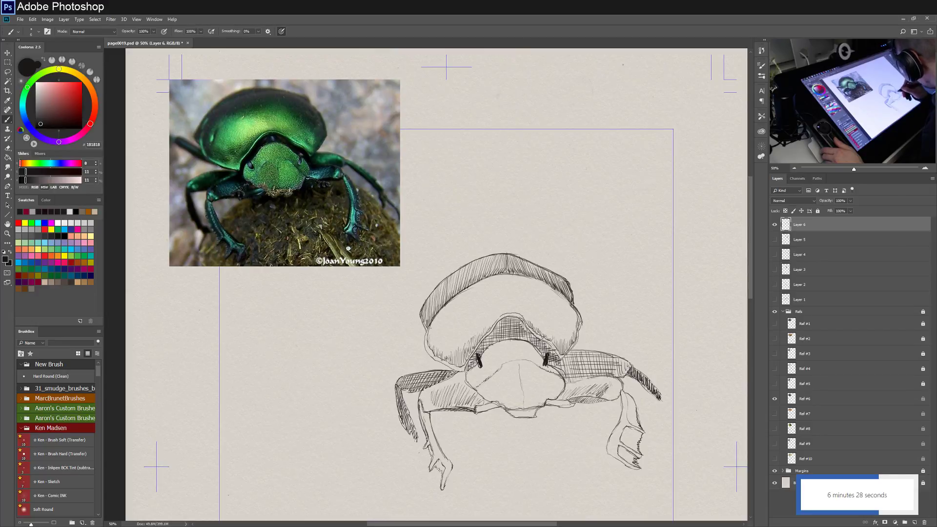
Reinforce the wing shell's edge above the second front leg, then strengthen that leg's upper contour and shade its underside.
{"action": "left_click_drag", "start_coordinate": [560, 348], "coordinate": [577, 359]}
{"action": "left_click_drag", "start_coordinate": [583, 321], "coordinate": [579, 332]}
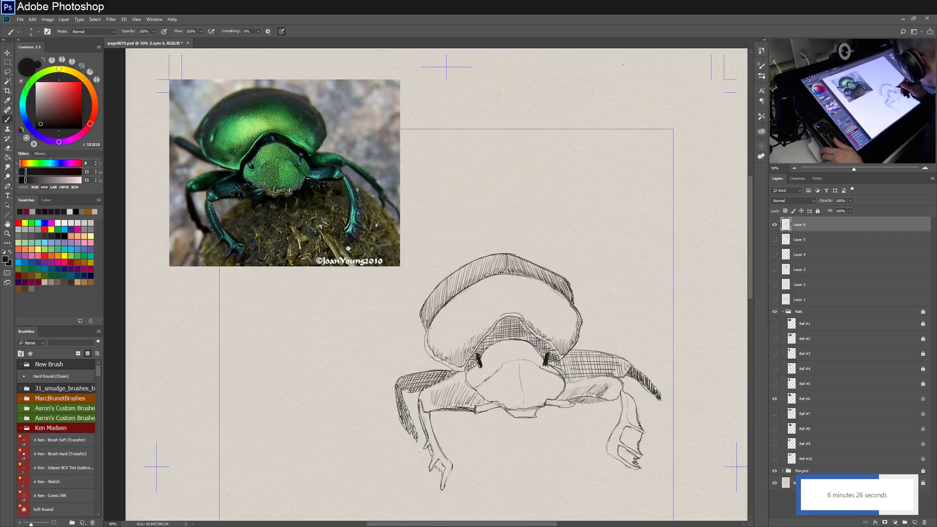
{"action": "left_click_drag", "start_coordinate": [565, 385], "coordinate": [623, 376]}
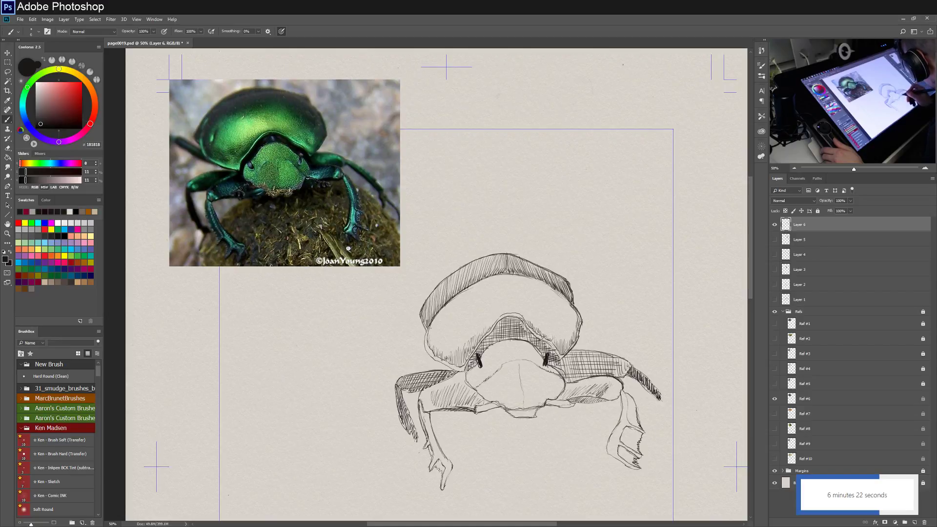
{"action": "mouse_move", "coordinate": [583, 401]}
{"action": "left_mouse_down"}
{"action": "mouse_move", "coordinate": [608, 395]}
{"action": "mouse_move", "coordinate": [598, 398]}
{"action": "left_mouse_up"}
{"action": "left_click_drag", "start_coordinate": [577, 402], "coordinate": [604, 399]}
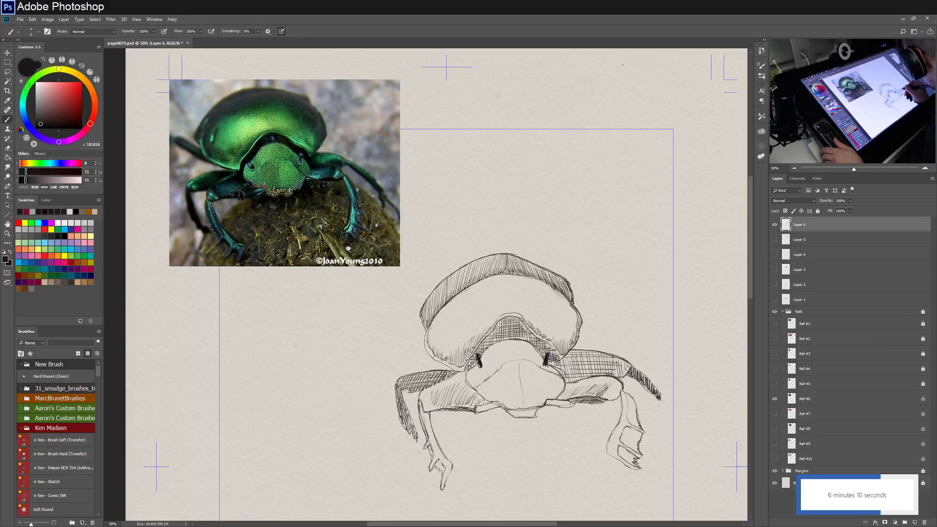
Layer diagonal hatching over the cross-hatched upper segment of the rear leg, from the wing shell out to the joint.
{"action": "mouse_move", "coordinate": [559, 352]}
{"action": "left_mouse_down"}
{"action": "mouse_move", "coordinate": [592, 375]}
{"action": "mouse_move", "coordinate": [599, 357]}
{"action": "mouse_move", "coordinate": [623, 368]}
{"action": "left_mouse_up"}
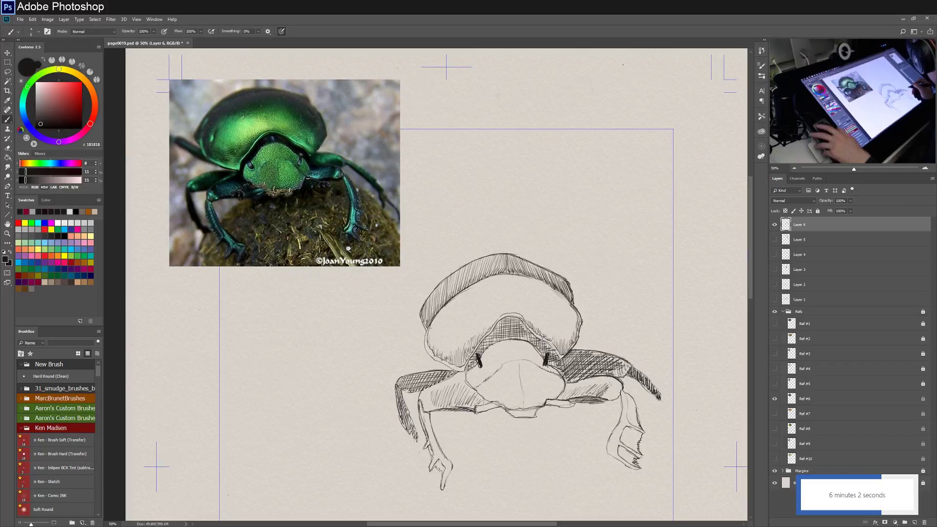
{"action": "left_click_drag", "start_coordinate": [561, 380], "coordinate": [593, 354]}
{"action": "left_click_drag", "start_coordinate": [593, 354], "coordinate": [623, 371]}
{"action": "mouse_move", "coordinate": [558, 371]}
{"action": "left_mouse_down"}
{"action": "mouse_move", "coordinate": [578, 349]}
{"action": "mouse_move", "coordinate": [595, 354]}
{"action": "left_mouse_up"}
{"action": "left_click_drag", "start_coordinate": [569, 381], "coordinate": [587, 360]}
{"action": "left_click_drag", "start_coordinate": [583, 365], "coordinate": [596, 353]}
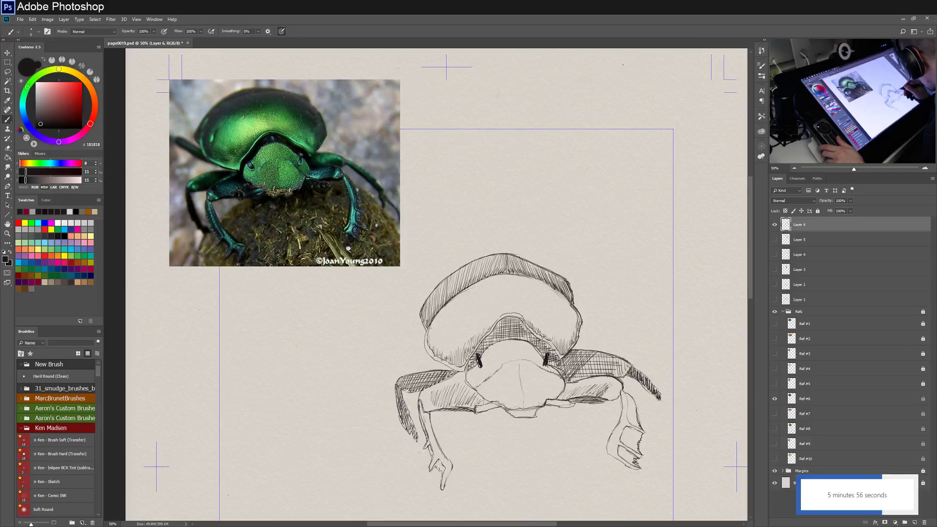
{"action": "left_click_drag", "start_coordinate": [571, 382], "coordinate": [604, 354]}
{"action": "left_click_drag", "start_coordinate": [578, 382], "coordinate": [606, 356]}
{"action": "left_click_drag", "start_coordinate": [583, 381], "coordinate": [609, 356]}
{"action": "mouse_move", "coordinate": [590, 377]}
{"action": "left_mouse_down"}
{"action": "mouse_move", "coordinate": [612, 354]}
{"action": "mouse_move", "coordinate": [607, 362]}
{"action": "left_mouse_up"}
{"action": "left_click_drag", "start_coordinate": [595, 376], "coordinate": [621, 358]}
{"action": "left_click_drag", "start_coordinate": [607, 374], "coordinate": [623, 360]}
{"action": "left_click_drag", "start_coordinate": [609, 375], "coordinate": [625, 360]}
{"action": "left_click_drag", "start_coordinate": [611, 376], "coordinate": [626, 363]}
{"action": "left_click_drag", "start_coordinate": [614, 376], "coordinate": [629, 365]}
{"action": "left_click_drag", "start_coordinate": [619, 378], "coordinate": [628, 368]}
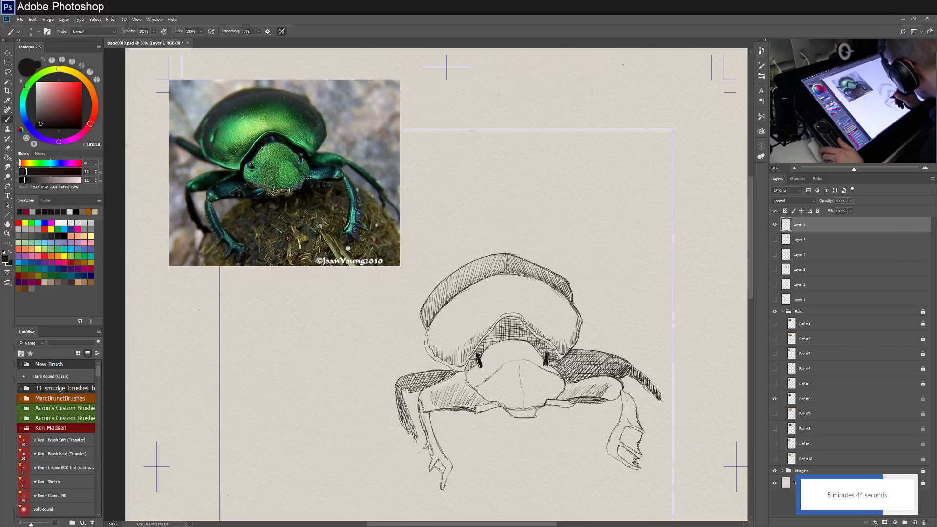
Darken the opposite rear leg's upper and lower segments with dense diagonal hatching.
{"action": "mouse_move", "coordinate": [437, 382]}
{"action": "left_mouse_down"}
{"action": "mouse_move", "coordinate": [448, 371]}
{"action": "mouse_move", "coordinate": [424, 371]}
{"action": "left_mouse_up"}
{"action": "left_click_drag", "start_coordinate": [409, 391], "coordinate": [418, 374]}
{"action": "left_click_drag", "start_coordinate": [404, 389], "coordinate": [414, 374]}
{"action": "left_click_drag", "start_coordinate": [402, 388], "coordinate": [408, 376]}
{"action": "mouse_move", "coordinate": [397, 390]}
{"action": "left_mouse_down"}
{"action": "mouse_move", "coordinate": [406, 377]}
{"action": "mouse_move", "coordinate": [400, 387]}
{"action": "mouse_move", "coordinate": [412, 419]}
{"action": "left_mouse_up"}
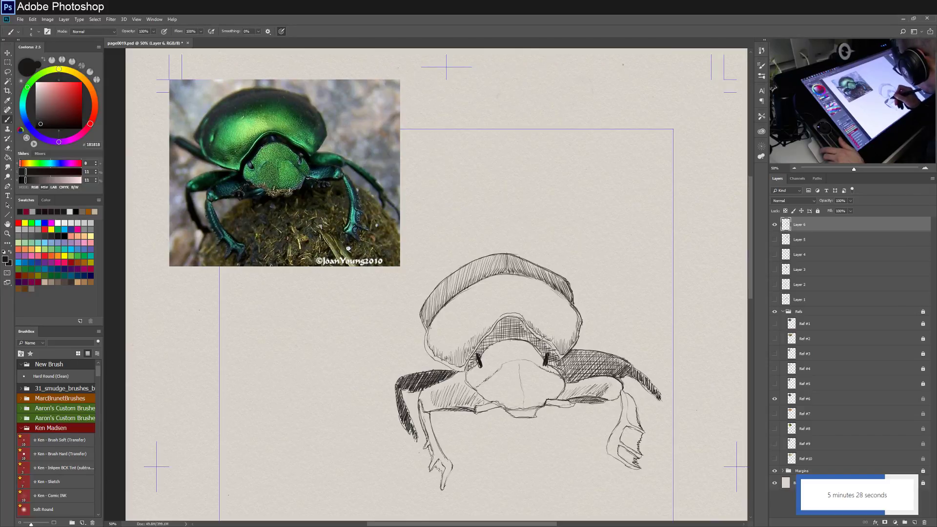
Darken the undersides of the front legs beside the head, and retrace the head's outline with heavier lines.
{"action": "mouse_move", "coordinate": [447, 379]}
{"action": "left_mouse_down"}
{"action": "mouse_move", "coordinate": [428, 388]}
{"action": "mouse_move", "coordinate": [444, 406]}
{"action": "mouse_move", "coordinate": [575, 404]}
{"action": "left_mouse_up"}
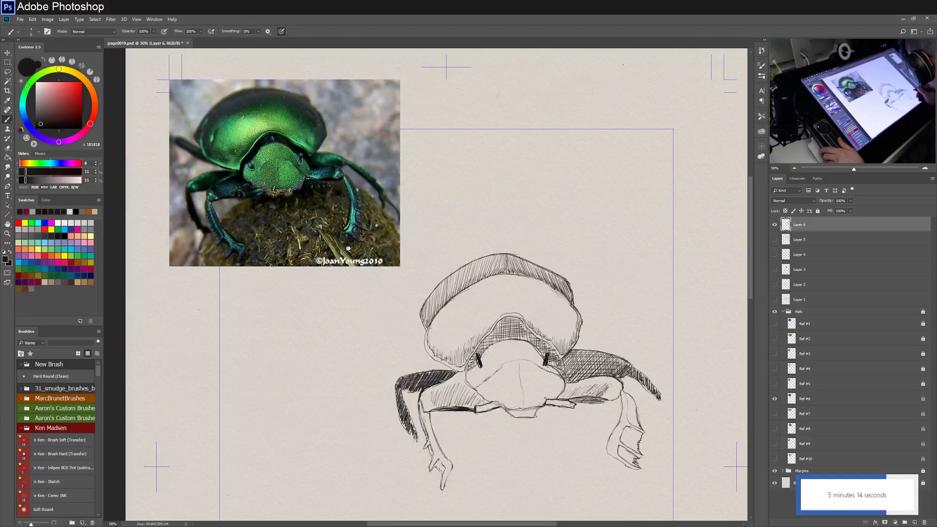
{"action": "left_click_drag", "start_coordinate": [632, 454], "coordinate": [636, 469]}
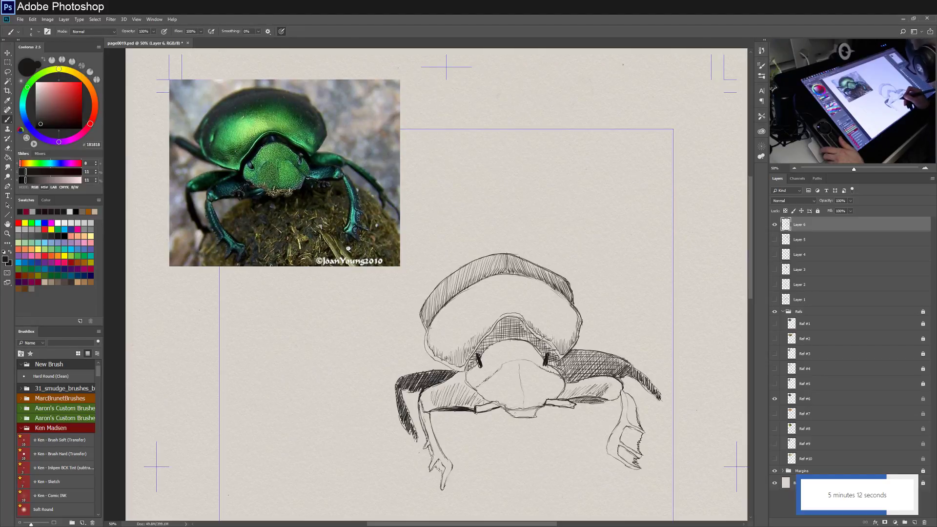
{"action": "left_click_drag", "start_coordinate": [486, 407], "coordinate": [502, 399]}
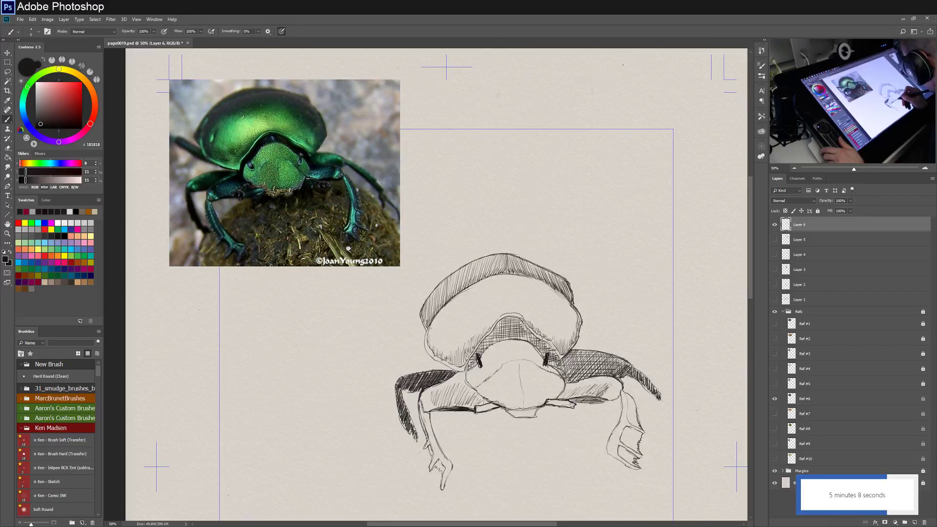
{"action": "left_click_drag", "start_coordinate": [515, 413], "coordinate": [533, 407]}
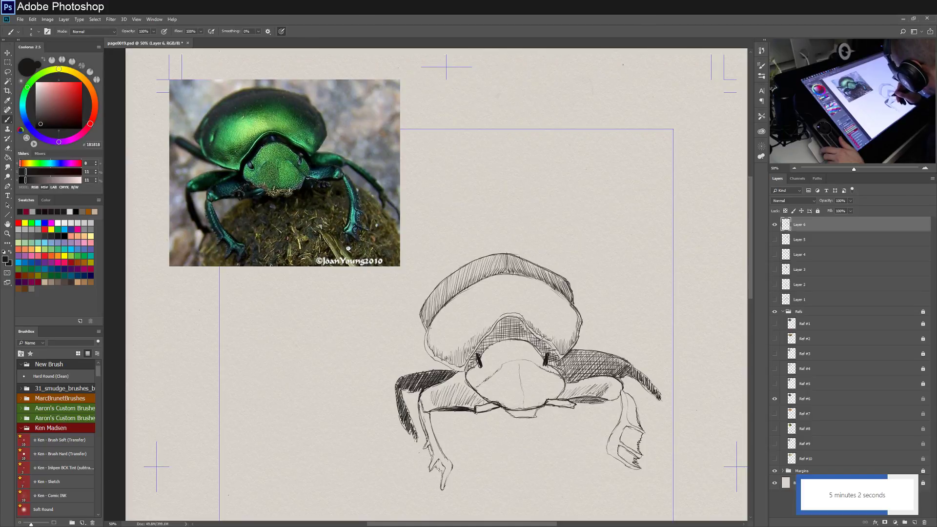
{"action": "left_click_drag", "start_coordinate": [488, 349], "coordinate": [520, 338]}
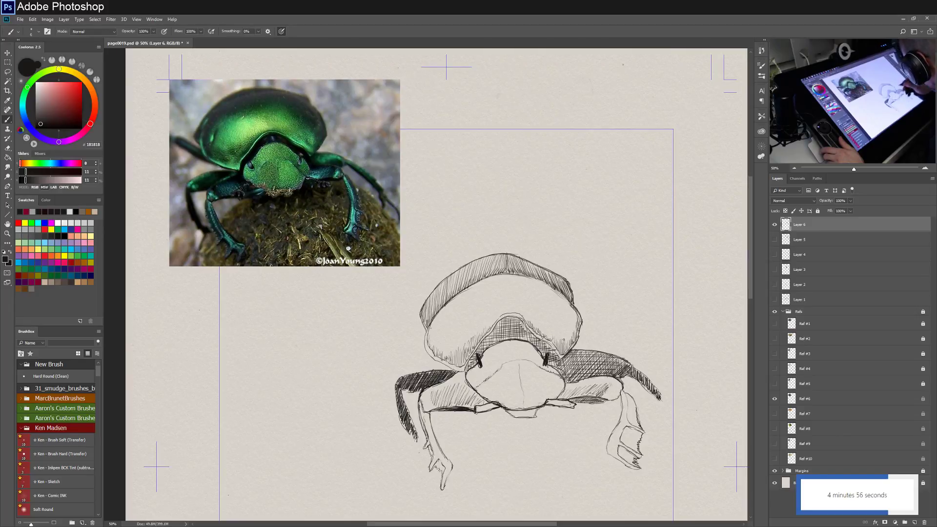
Retrace the wing shell's contour with heavier lines along the collar, the lower lobe and the edge beneath the upper band.
{"action": "mouse_move", "coordinate": [550, 344]}
{"action": "left_mouse_down"}
{"action": "mouse_move", "coordinate": [560, 356]}
{"action": "mouse_move", "coordinate": [530, 331]}
{"action": "left_mouse_up"}
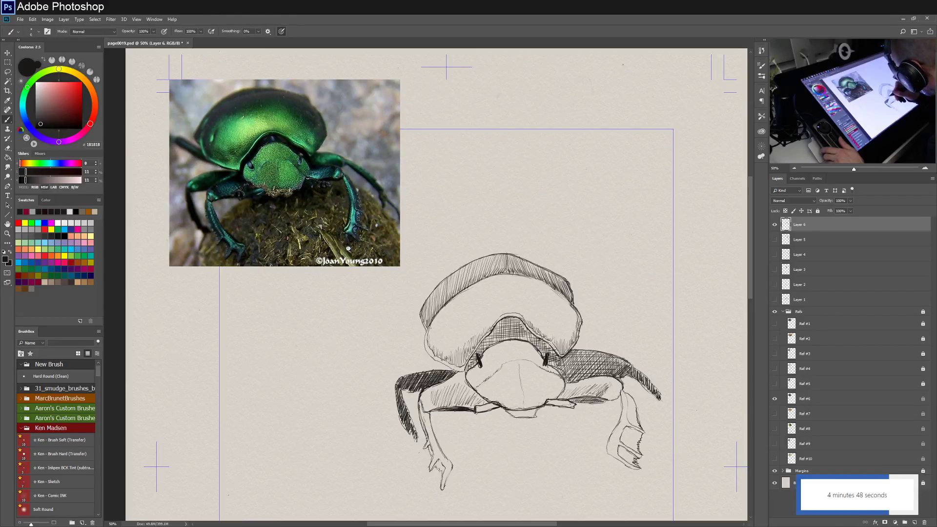
{"action": "left_click_drag", "start_coordinate": [473, 342], "coordinate": [481, 354]}
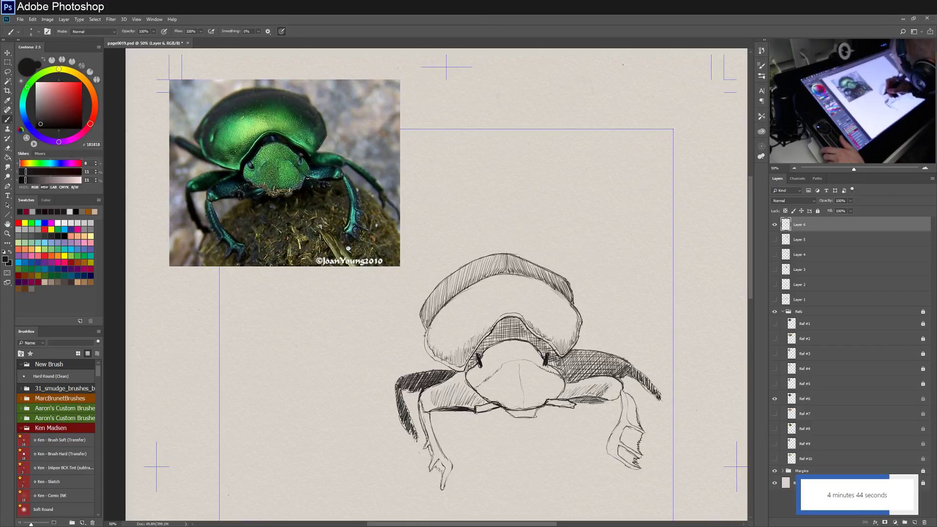
{"action": "left_click_drag", "start_coordinate": [429, 361], "coordinate": [440, 356]}
{"action": "left_click_drag", "start_coordinate": [437, 368], "coordinate": [450, 359]}
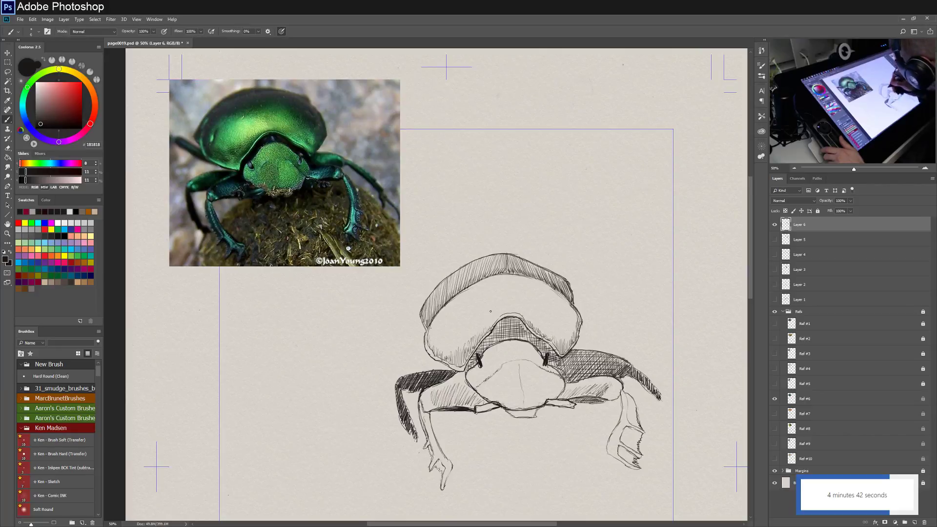
{"action": "left_click_drag", "start_coordinate": [429, 324], "coordinate": [443, 307]}
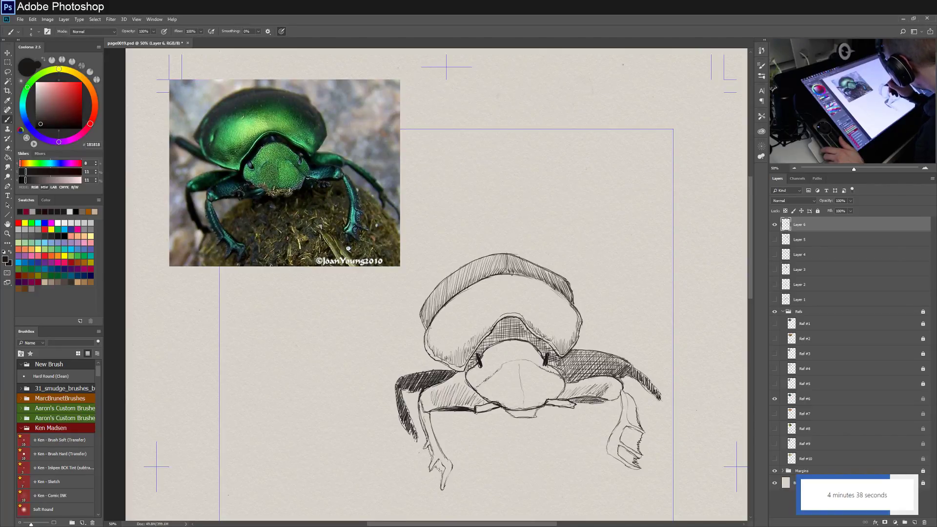
{"action": "left_click_drag", "start_coordinate": [515, 274], "coordinate": [562, 295]}
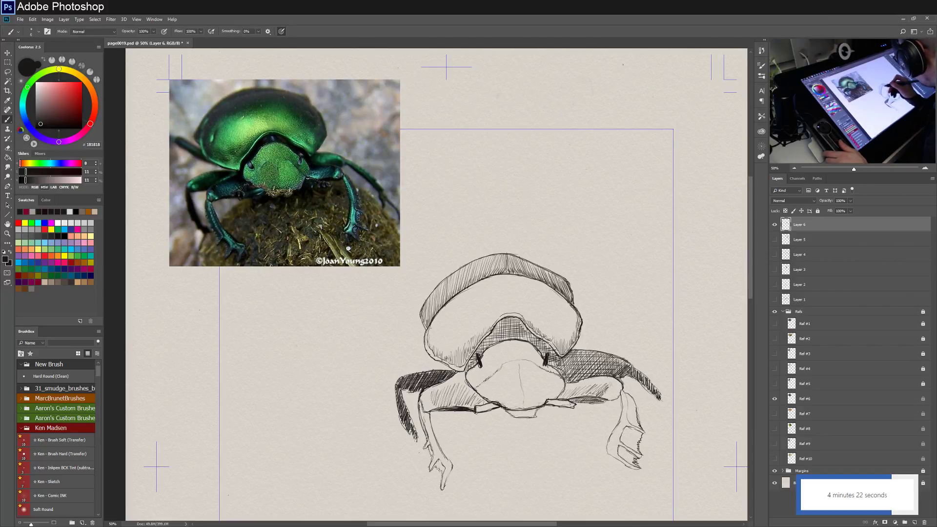
Shade one side of the wing shell's front face with long diagonal hatching strokes just below the upper band.
{"action": "left_click_drag", "start_coordinate": [491, 281], "coordinate": [435, 317]}
{"action": "mouse_move", "coordinate": [479, 294]}
{"action": "left_mouse_down"}
{"action": "mouse_move", "coordinate": [430, 325]}
{"action": "mouse_move", "coordinate": [455, 310]}
{"action": "left_mouse_up"}
{"action": "left_click_drag", "start_coordinate": [461, 308], "coordinate": [437, 322]}
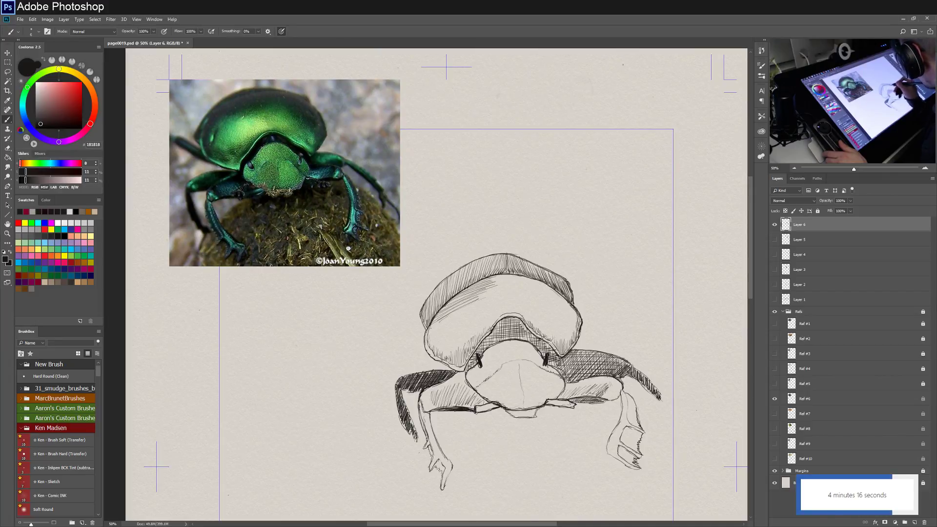
{"action": "left_click_drag", "start_coordinate": [559, 290], "coordinate": [564, 294]}
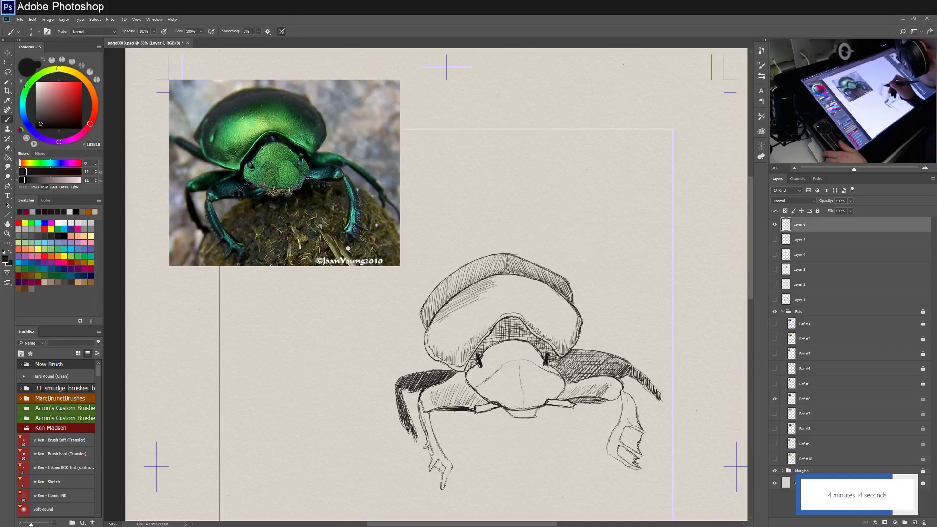
{"action": "left_click_drag", "start_coordinate": [510, 277], "coordinate": [483, 293]}
{"action": "left_click_drag", "start_coordinate": [489, 290], "coordinate": [457, 312]}
{"action": "left_click_drag", "start_coordinate": [477, 301], "coordinate": [446, 320]}
{"action": "left_click_drag", "start_coordinate": [473, 308], "coordinate": [452, 320]}
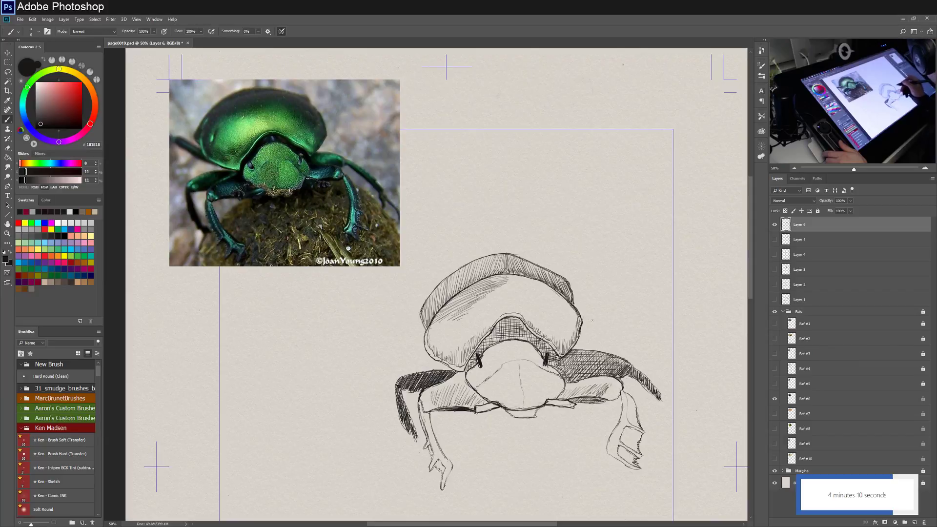
Hatch the opposite side of the wing shell's front face with curved strokes running from the upper band toward the outer edge.
{"action": "mouse_move", "coordinate": [570, 280]}
{"action": "left_mouse_down"}
{"action": "mouse_move", "coordinate": [556, 293]}
{"action": "mouse_move", "coordinate": [584, 354]}
{"action": "mouse_move", "coordinate": [408, 414]}
{"action": "mouse_move", "coordinate": [464, 367]}
{"action": "left_mouse_up"}
{"action": "key", "text": "r"}
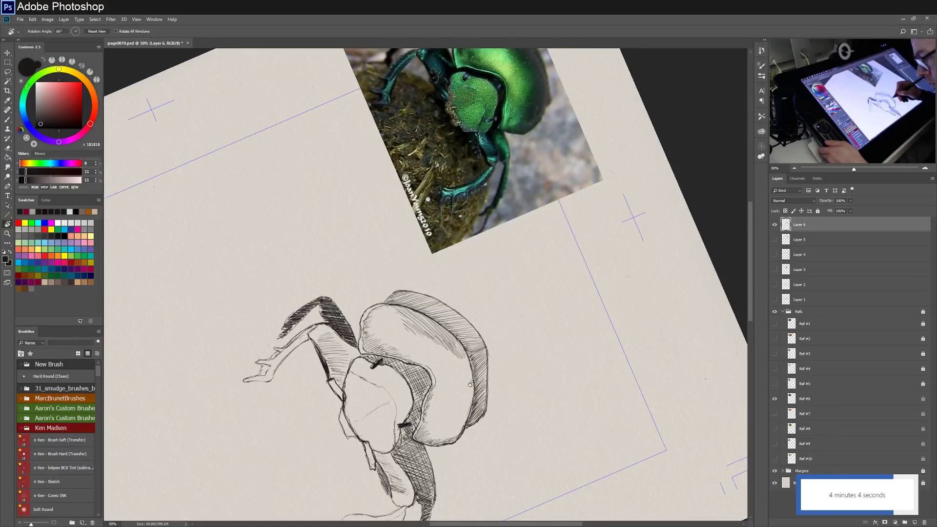
{"action": "key", "text": "b"}
{"action": "mouse_move", "coordinate": [474, 401]}
{"action": "left_mouse_down"}
{"action": "mouse_move", "coordinate": [470, 377]}
{"action": "mouse_move", "coordinate": [464, 423]}
{"action": "mouse_move", "coordinate": [463, 382]}
{"action": "mouse_move", "coordinate": [448, 411]}
{"action": "mouse_move", "coordinate": [450, 385]}
{"action": "mouse_move", "coordinate": [450, 400]}
{"action": "mouse_move", "coordinate": [465, 382]}
{"action": "mouse_move", "coordinate": [450, 426]}
{"action": "left_mouse_up"}
{"action": "key", "text": "Escape"}
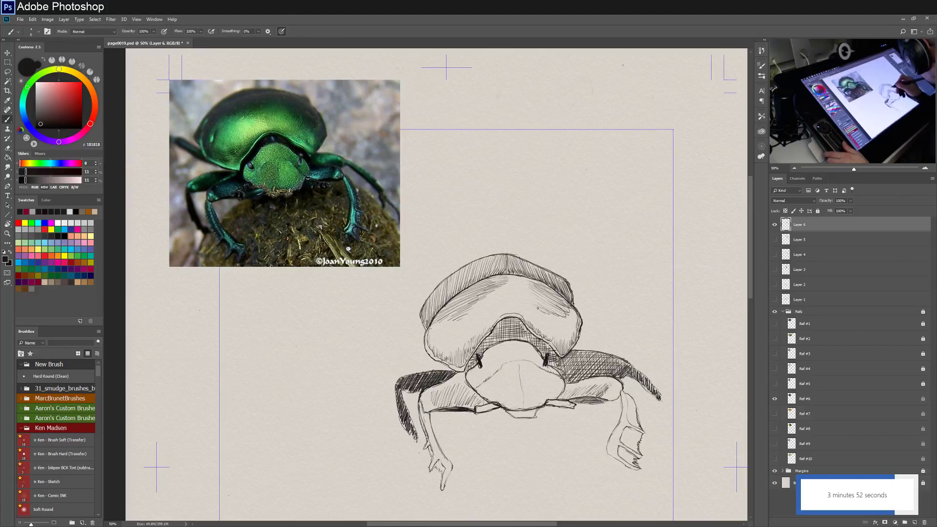
{"action": "mouse_move", "coordinate": [559, 299]}
{"action": "left_mouse_down"}
{"action": "mouse_move", "coordinate": [539, 311]}
{"action": "mouse_move", "coordinate": [566, 317]}
{"action": "left_mouse_up"}
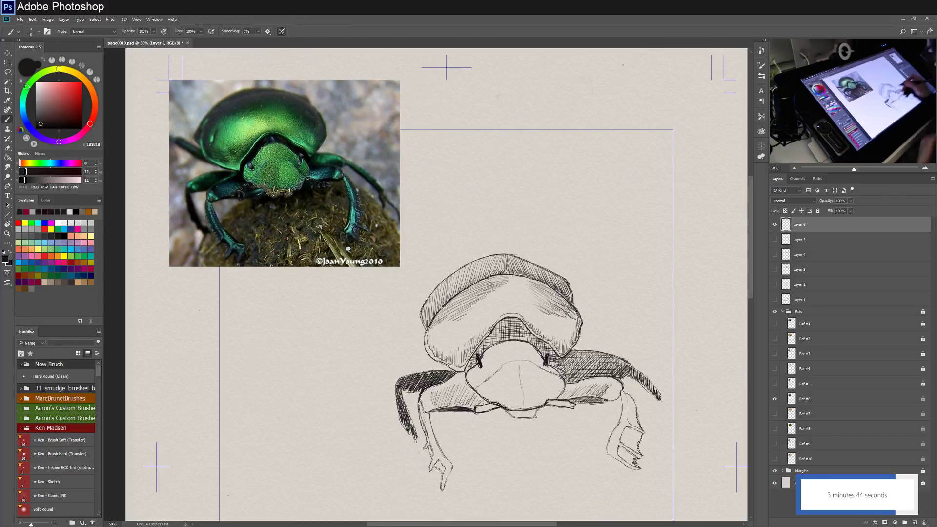
Strengthen the curved ridge line across the head and touch up the collar above it.
{"action": "left_click_drag", "start_coordinate": [502, 362], "coordinate": [534, 364]}
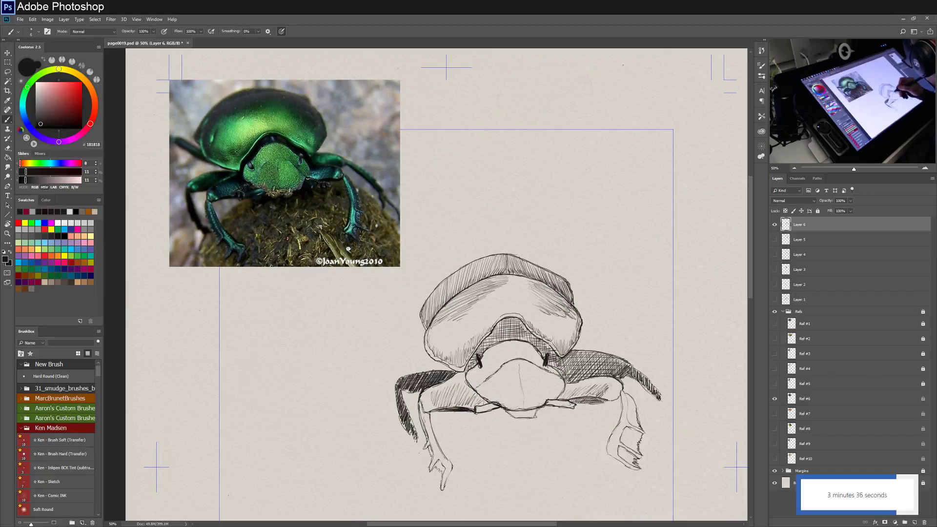
{"action": "mouse_move", "coordinate": [500, 319]}
{"action": "left_mouse_down"}
{"action": "mouse_move", "coordinate": [518, 322]}
{"action": "mouse_move", "coordinate": [520, 340]}
{"action": "left_mouse_up"}
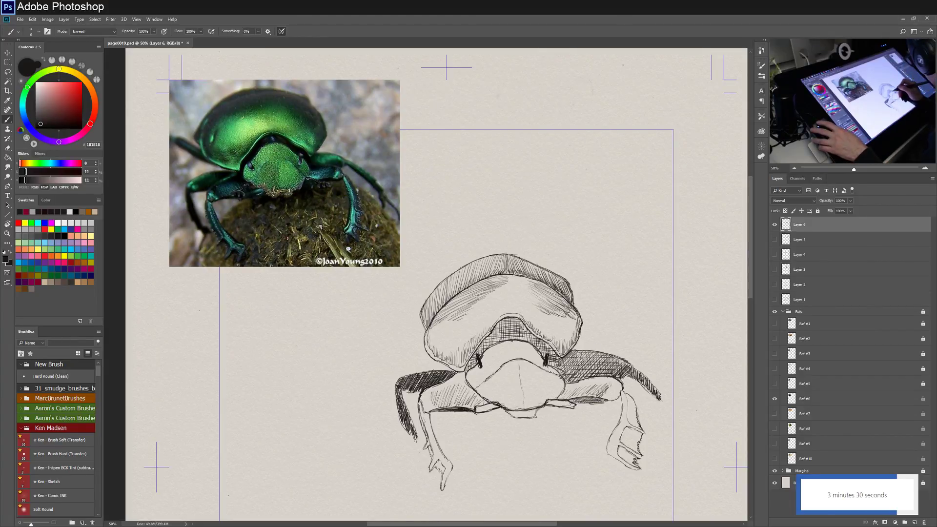
Rotate the canvas about a quarter turn and darken the middle and one side of the collar behind the beetle's head with dense hatching.
{"action": "key", "text": "r"}
{"action": "left_click_drag", "start_coordinate": [618, 387], "coordinate": [486, 144]}
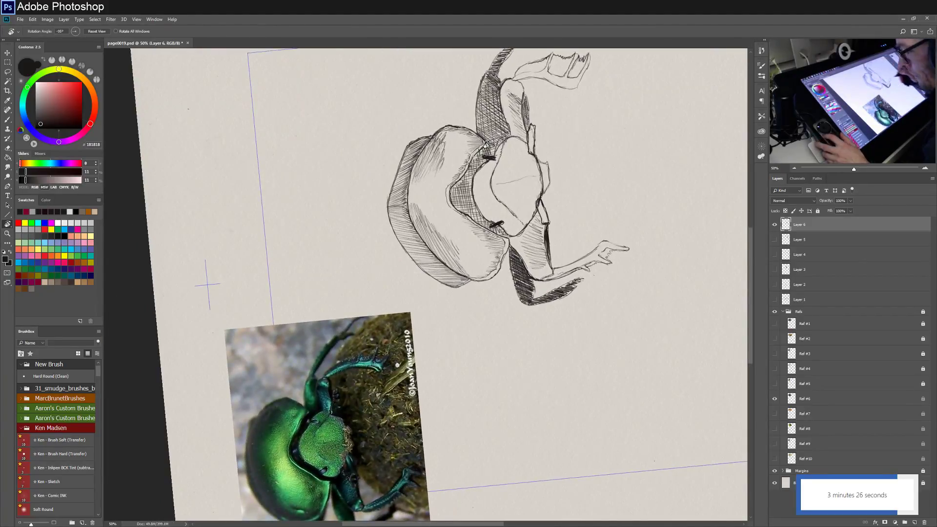
{"action": "key", "text": "b"}
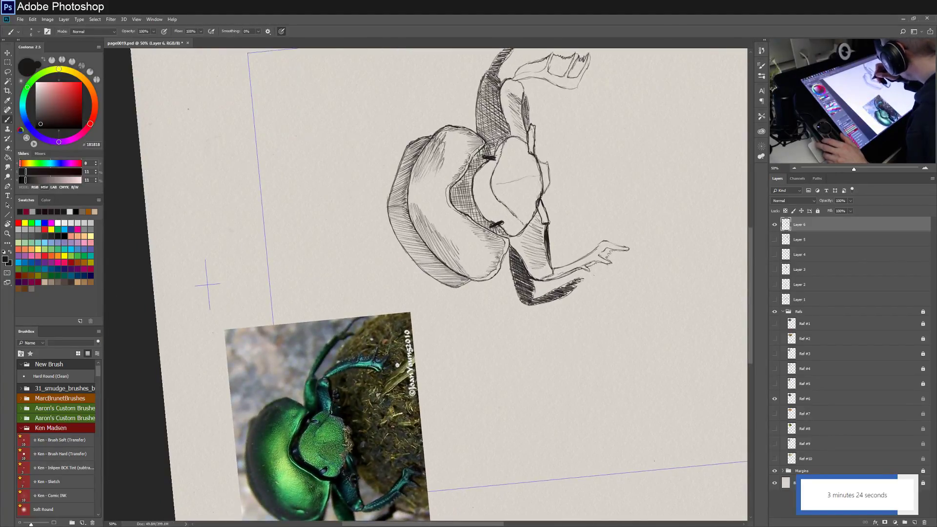
{"action": "left_click_drag", "start_coordinate": [451, 187], "coordinate": [464, 212]}
{"action": "left_click_drag", "start_coordinate": [463, 170], "coordinate": [472, 218]}
{"action": "left_click_drag", "start_coordinate": [470, 171], "coordinate": [474, 218]}
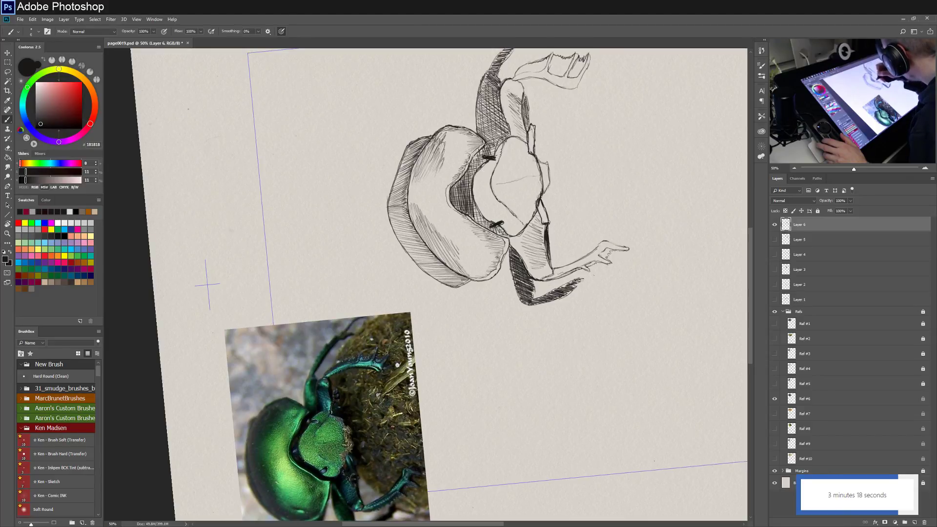
{"action": "mouse_move", "coordinate": [469, 179]}
{"action": "left_mouse_down"}
{"action": "mouse_move", "coordinate": [472, 202]}
{"action": "mouse_move", "coordinate": [450, 205]}
{"action": "mouse_move", "coordinate": [476, 222]}
{"action": "left_mouse_up"}
{"action": "left_click_drag", "start_coordinate": [478, 208], "coordinate": [488, 228]}
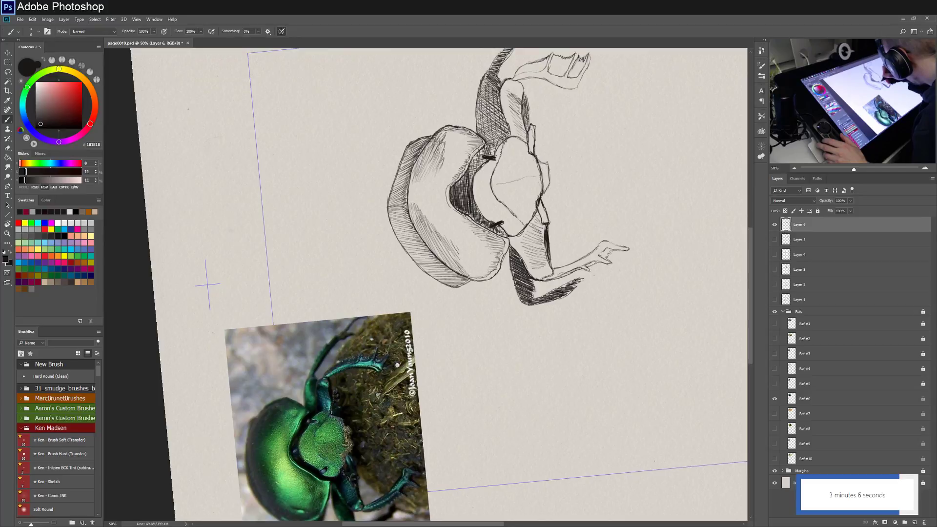
{"action": "left_click_drag", "start_coordinate": [501, 226], "coordinate": [497, 235]}
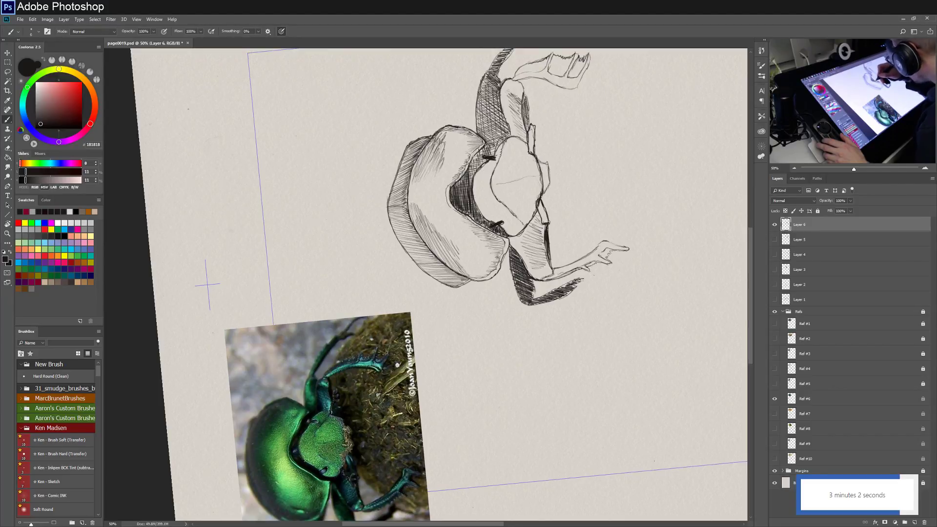
{"action": "mouse_move", "coordinate": [487, 222]}
{"action": "left_mouse_down"}
{"action": "mouse_move", "coordinate": [481, 229]}
{"action": "mouse_move", "coordinate": [453, 211]}
{"action": "left_mouse_up"}
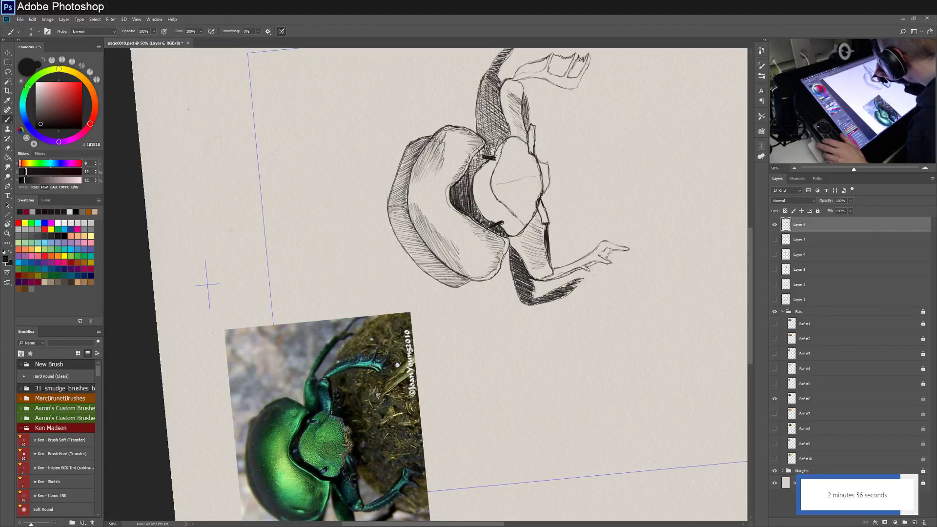
Fill the remaining side of the collar with short dense strokes and deepen its centre to a near-solid black.
{"action": "left_click_drag", "start_coordinate": [472, 164], "coordinate": [463, 174]}
{"action": "left_click_drag", "start_coordinate": [477, 156], "coordinate": [469, 180]}
{"action": "left_click_drag", "start_coordinate": [474, 158], "coordinate": [472, 173]}
{"action": "left_click_drag", "start_coordinate": [478, 153], "coordinate": [475, 164]}
{"action": "mouse_move", "coordinate": [485, 149]}
{"action": "left_mouse_down"}
{"action": "mouse_move", "coordinate": [478, 167]}
{"action": "mouse_move", "coordinate": [489, 155]}
{"action": "left_mouse_up"}
{"action": "left_click_drag", "start_coordinate": [492, 140], "coordinate": [489, 158]}
{"action": "left_click_drag", "start_coordinate": [490, 144], "coordinate": [484, 156]}
{"action": "left_click_drag", "start_coordinate": [487, 144], "coordinate": [473, 165]}
{"action": "left_click_drag", "start_coordinate": [483, 152], "coordinate": [453, 194]}
{"action": "mouse_move", "coordinate": [470, 179]}
{"action": "left_mouse_down"}
{"action": "mouse_move", "coordinate": [456, 196]}
{"action": "mouse_move", "coordinate": [477, 221]}
{"action": "left_mouse_up"}
{"action": "left_click_drag", "start_coordinate": [483, 203], "coordinate": [471, 215]}
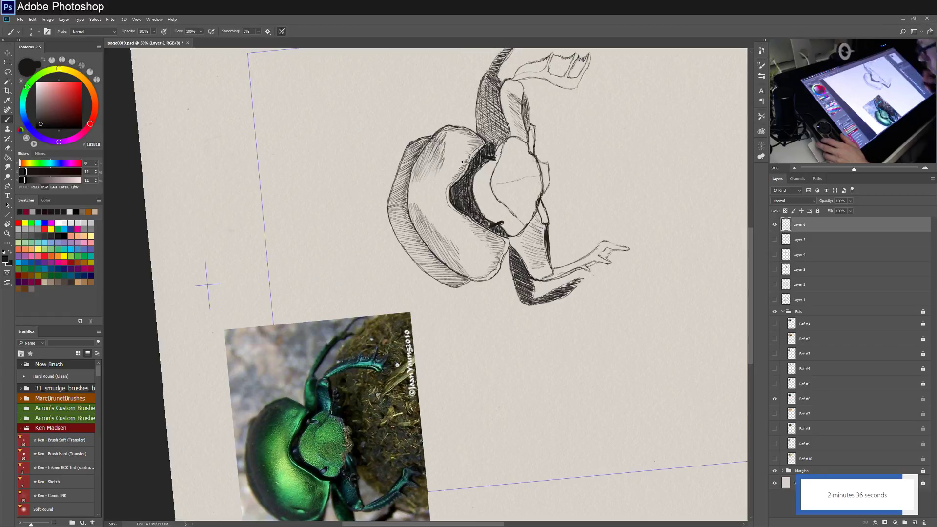
Reset the canvas rotation and reinforce the underside of the beetle's front leg on the left of the drawing.
{"action": "key", "text": "Escape"}
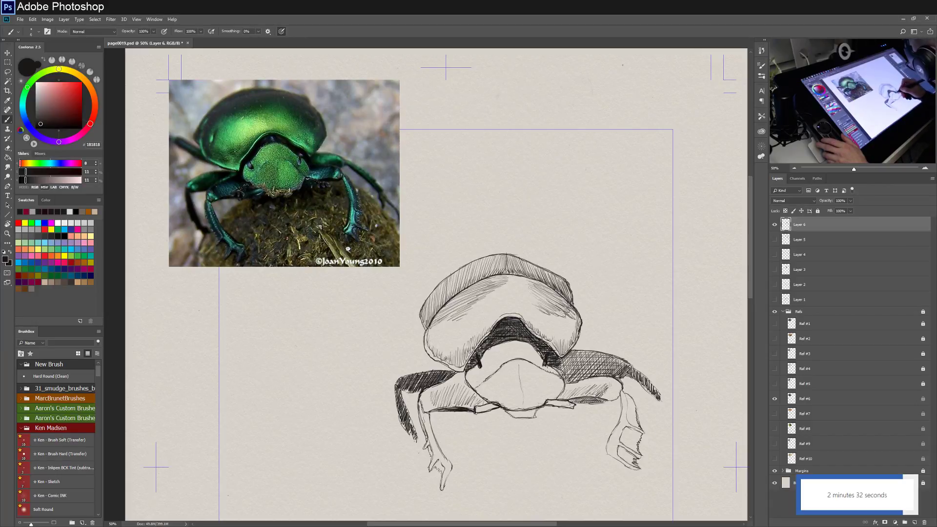
{"action": "left_click_drag", "start_coordinate": [428, 412], "coordinate": [488, 409]}
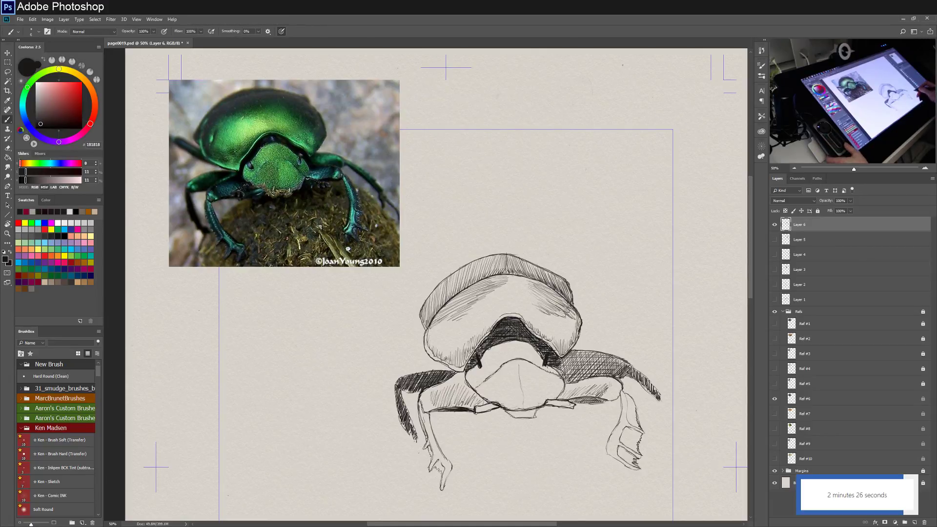
{"action": "mouse_move", "coordinate": [665, 430]}
{"action": "left_mouse_down"}
{"action": "mouse_move", "coordinate": [674, 373]}
{"action": "mouse_move", "coordinate": [668, 417]}
{"action": "left_mouse_up"}
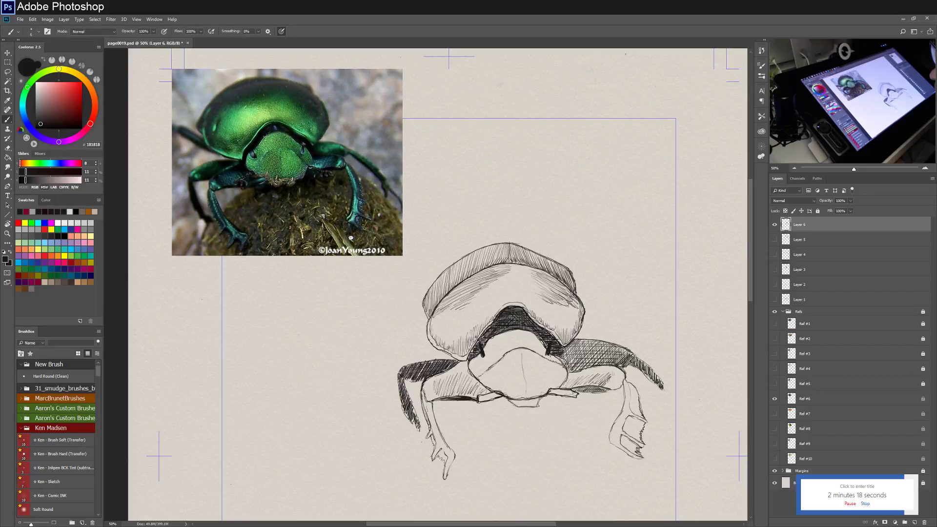
Stop the countdown timer and hide the Ref #6 photo.
{"action": "left_click", "coordinate": [865, 503]}
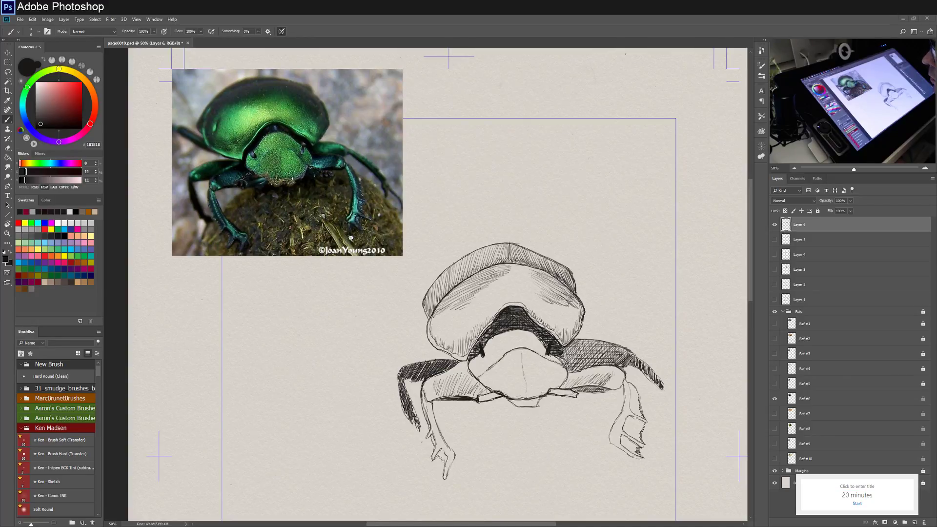
{"action": "left_click", "coordinate": [774, 398]}
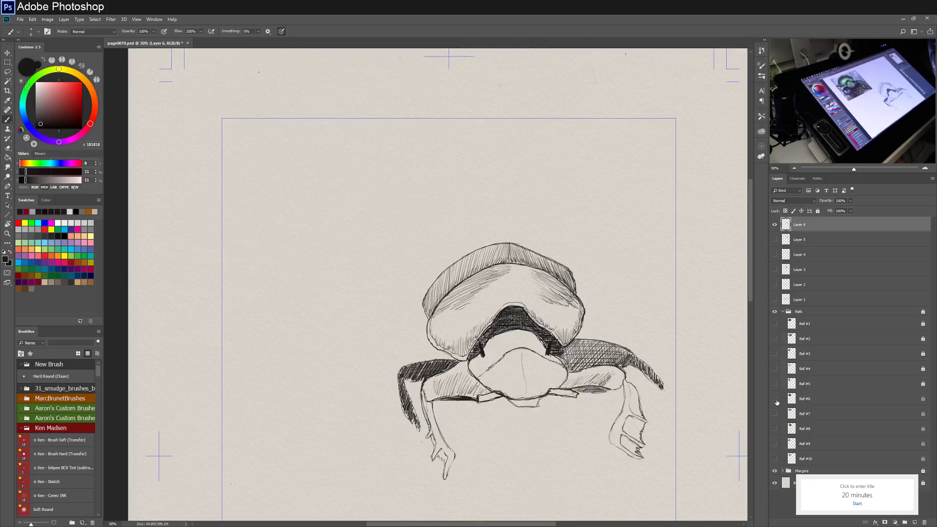
Review all the insect drawings together, then hide them and look at Layers 6, 5 and 4 individually.
{"action": "left_click_drag", "start_coordinate": [774, 239], "coordinate": [773, 300]}
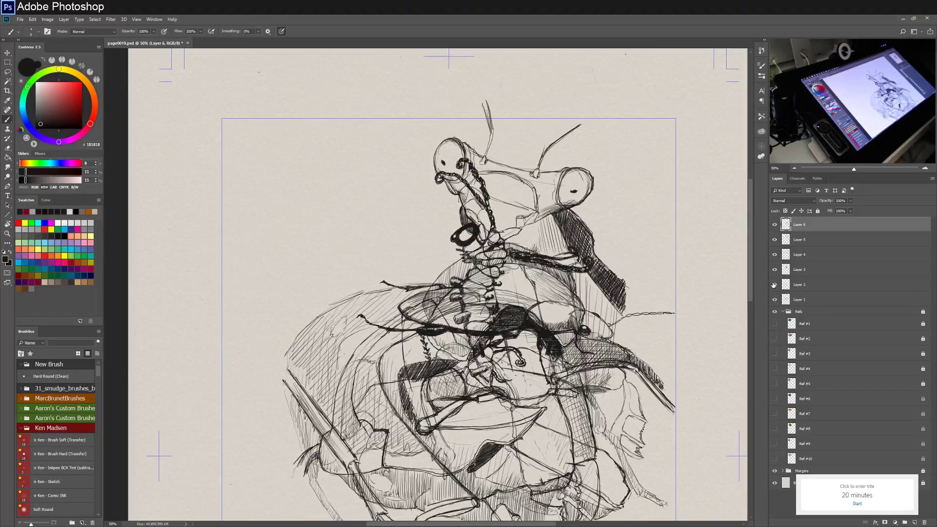
{"action": "mouse_move", "coordinate": [775, 239]}
{"action": "left_mouse_down"}
{"action": "mouse_move", "coordinate": [772, 305]}
{"action": "mouse_move", "coordinate": [781, 279]}
{"action": "mouse_move", "coordinate": [774, 230]}
{"action": "left_mouse_up"}
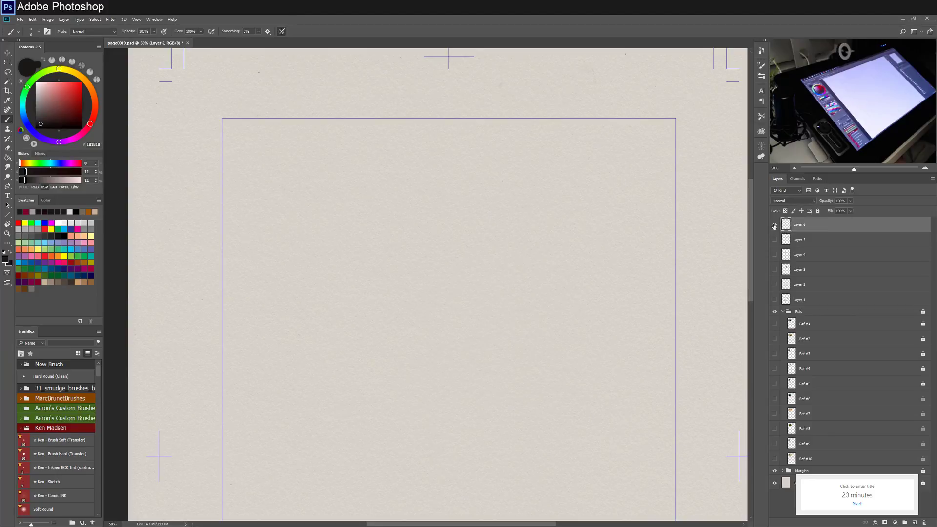
{"action": "left_click", "coordinate": [774, 227]}
{"action": "left_click", "coordinate": [775, 227]}
{"action": "left_click", "coordinate": [774, 240]}
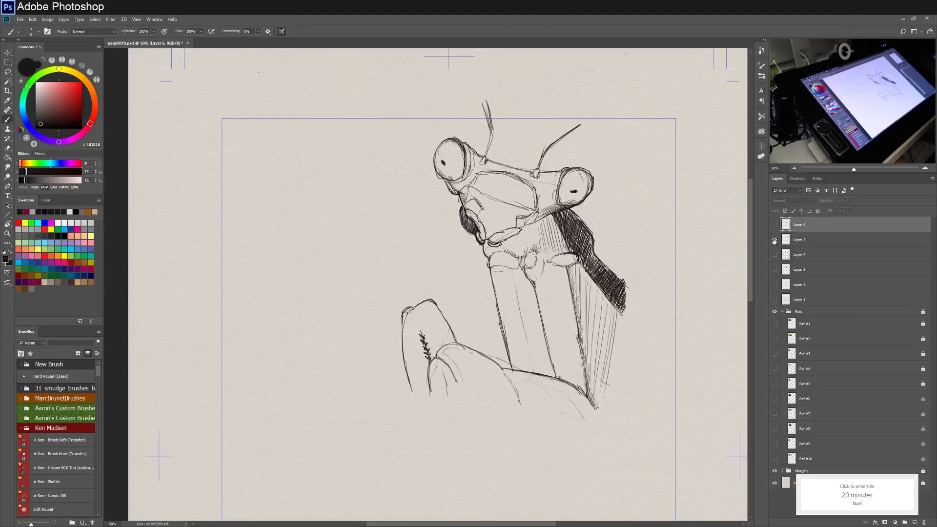
{"action": "left_click", "coordinate": [774, 240]}
{"action": "left_click", "coordinate": [775, 255]}
{"action": "left_click", "coordinate": [775, 256]}
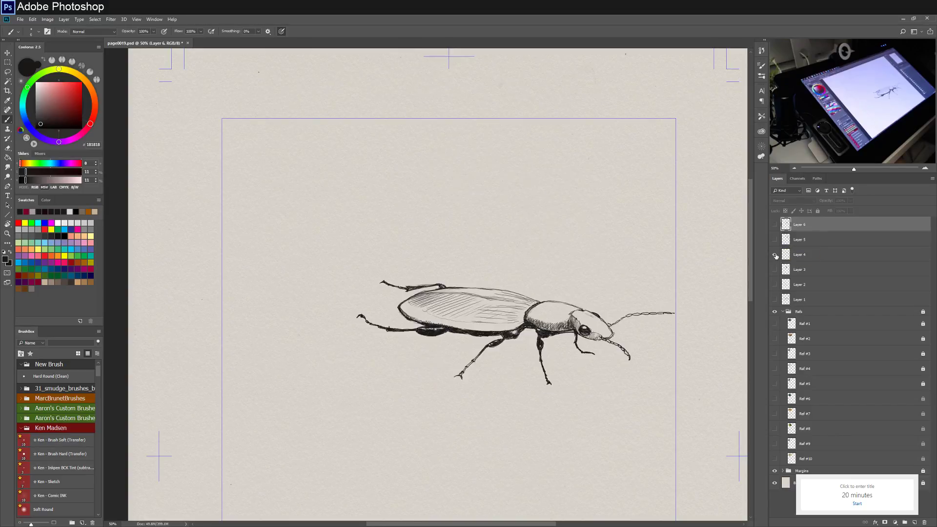
Look at the drawings on Layers 3, 2 and 1 in turn, then return to Layer 3 alone.
{"action": "left_click", "coordinate": [774, 269]}
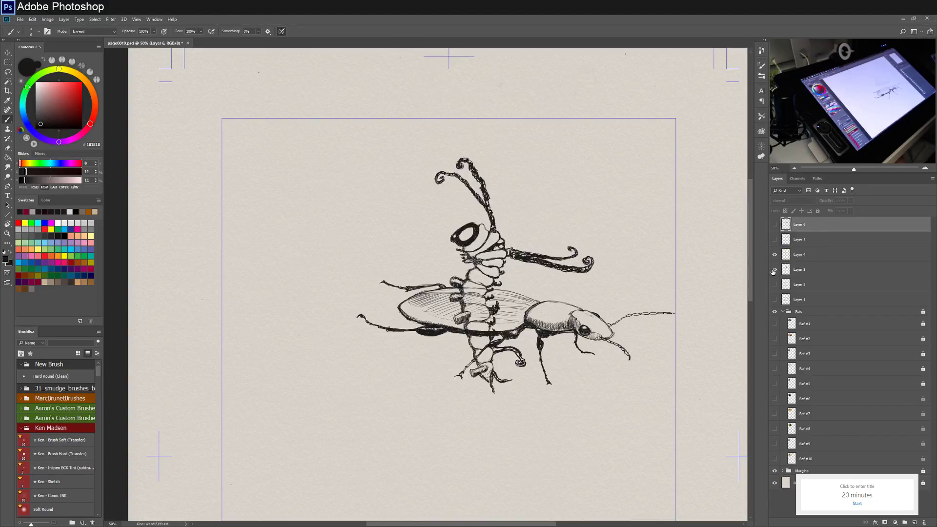
{"action": "left_click", "coordinate": [775, 255]}
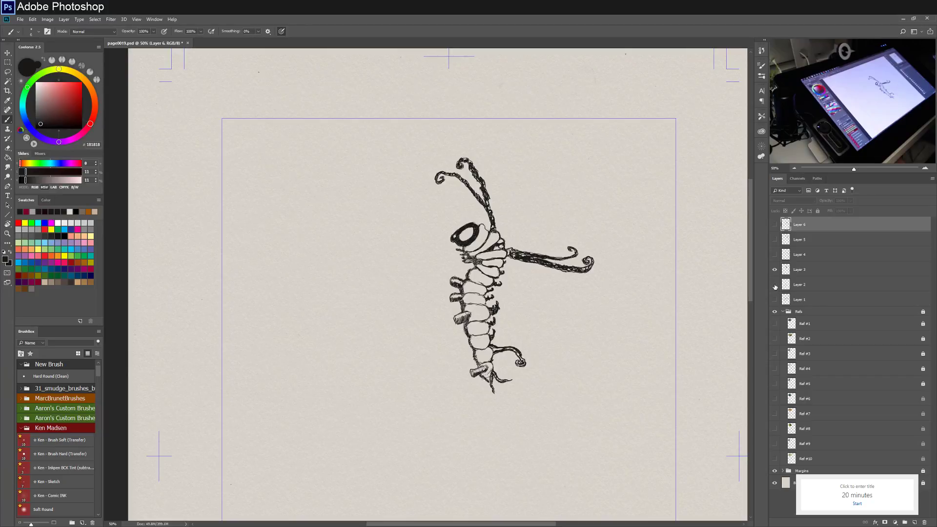
{"action": "left_click", "coordinate": [775, 285]}
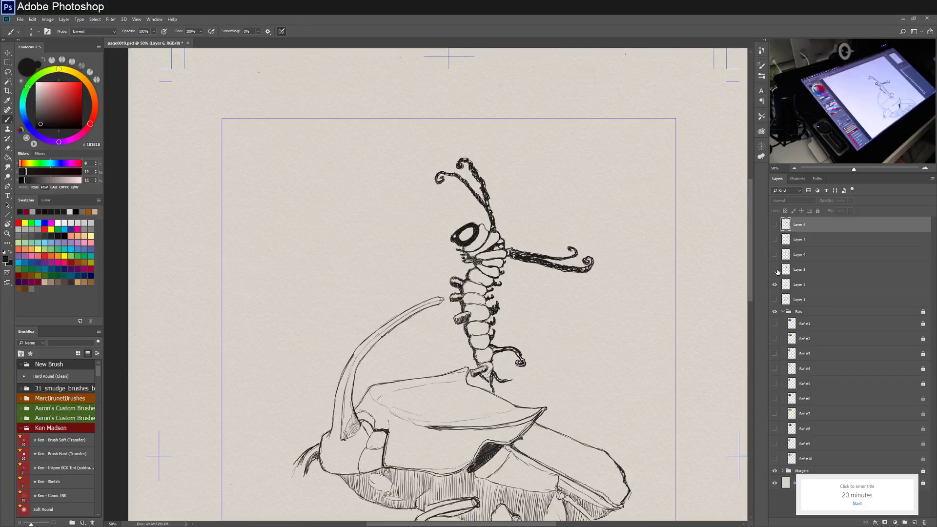
{"action": "left_click", "coordinate": [774, 269]}
{"action": "left_click", "coordinate": [774, 299]}
{"action": "left_click", "coordinate": [775, 285]}
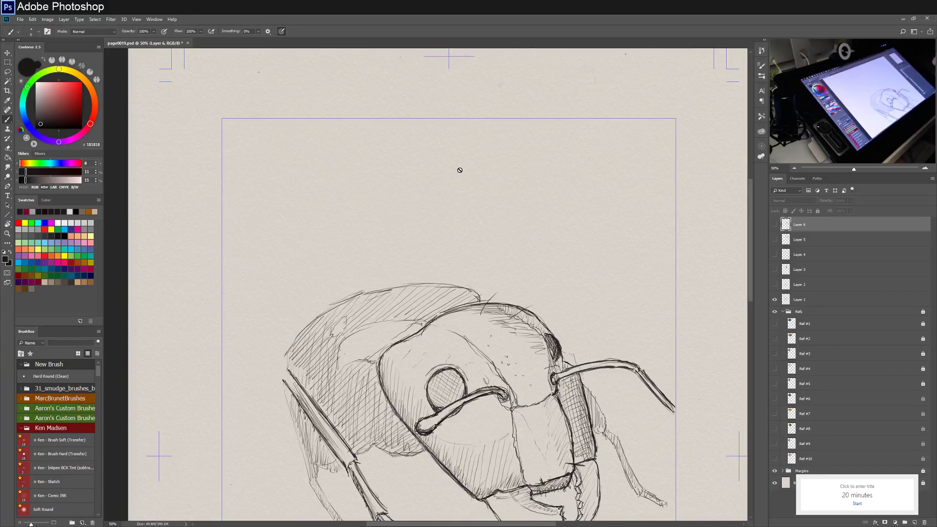
{"action": "left_click", "coordinate": [775, 270]}
{"action": "left_click", "coordinate": [774, 300]}
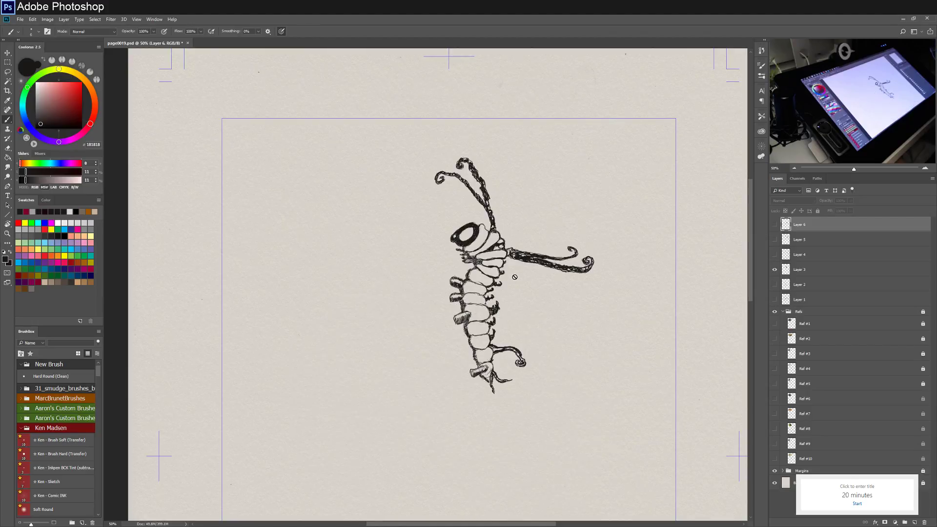